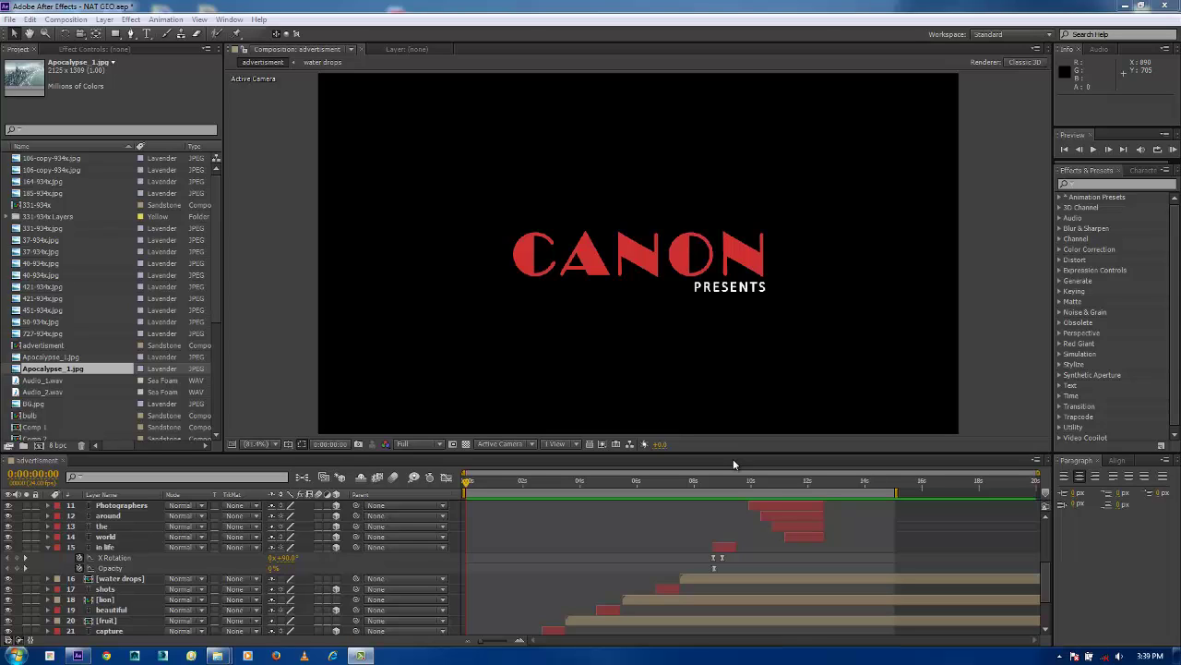
Preview the advertisement composition from the beginning of its timeline.
{"action": "left_click", "coordinate": [466, 484]}
{"action": "key", "text": "KP_0"}
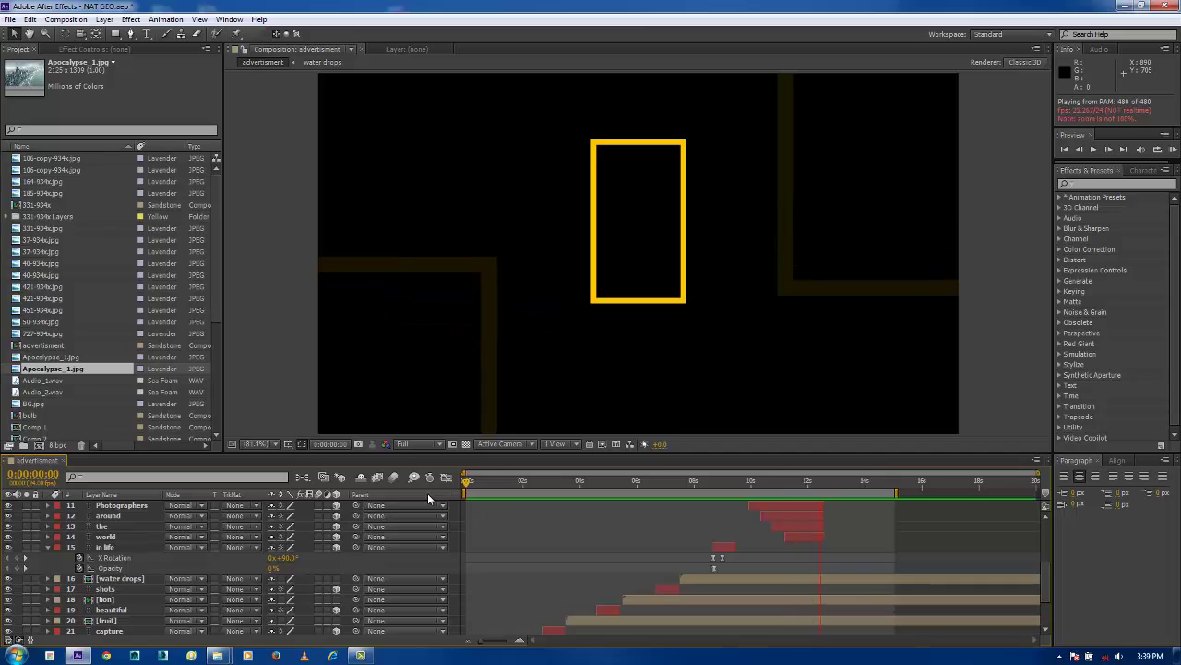
{"action": "left_click", "coordinate": [484, 480]}
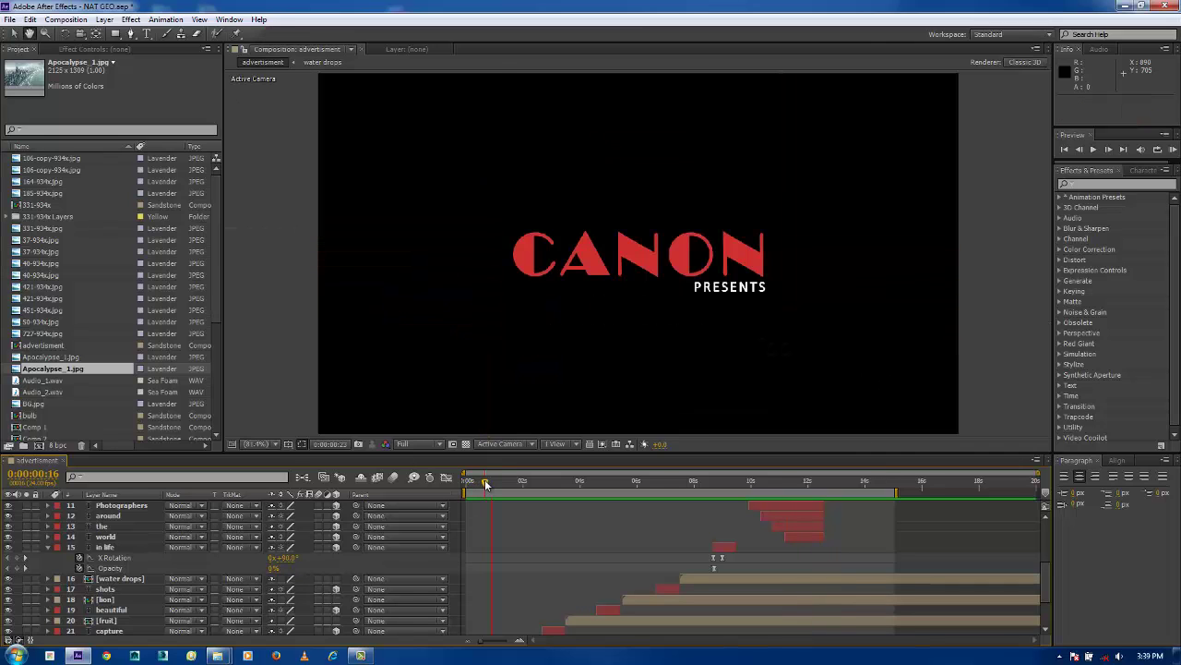
{"action": "key", "text": "space"}
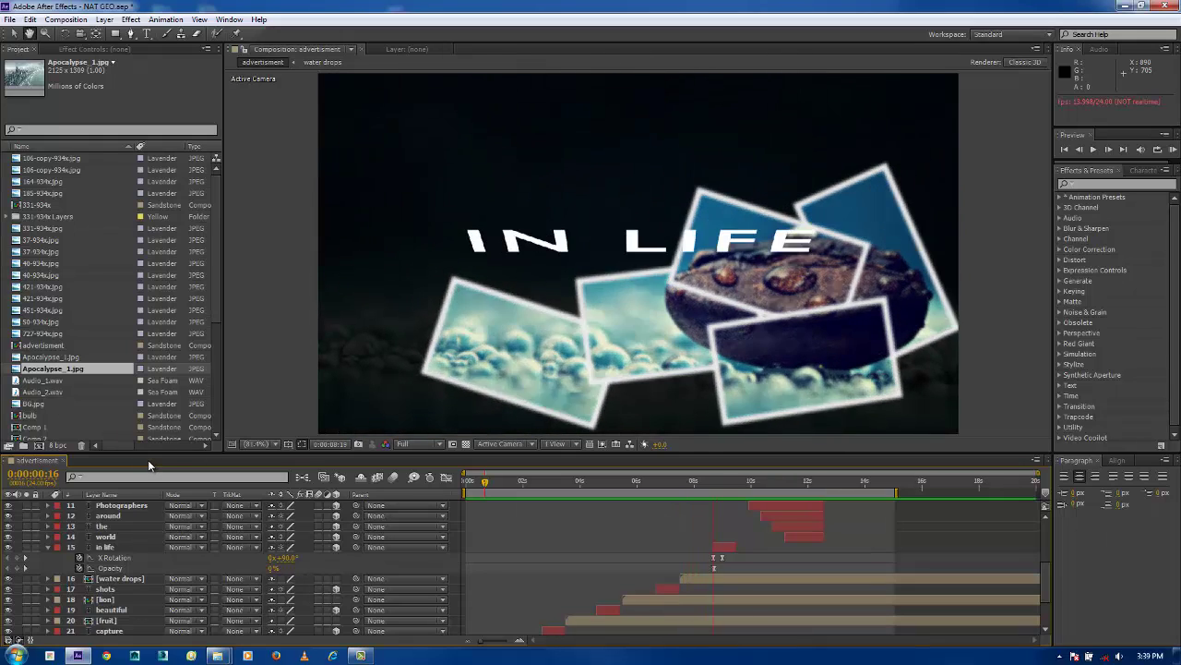
Create a new 10-second composition with the HDV/HDTV 720 25 preset and a light gray background.
{"action": "left_click", "coordinate": [38, 447]}
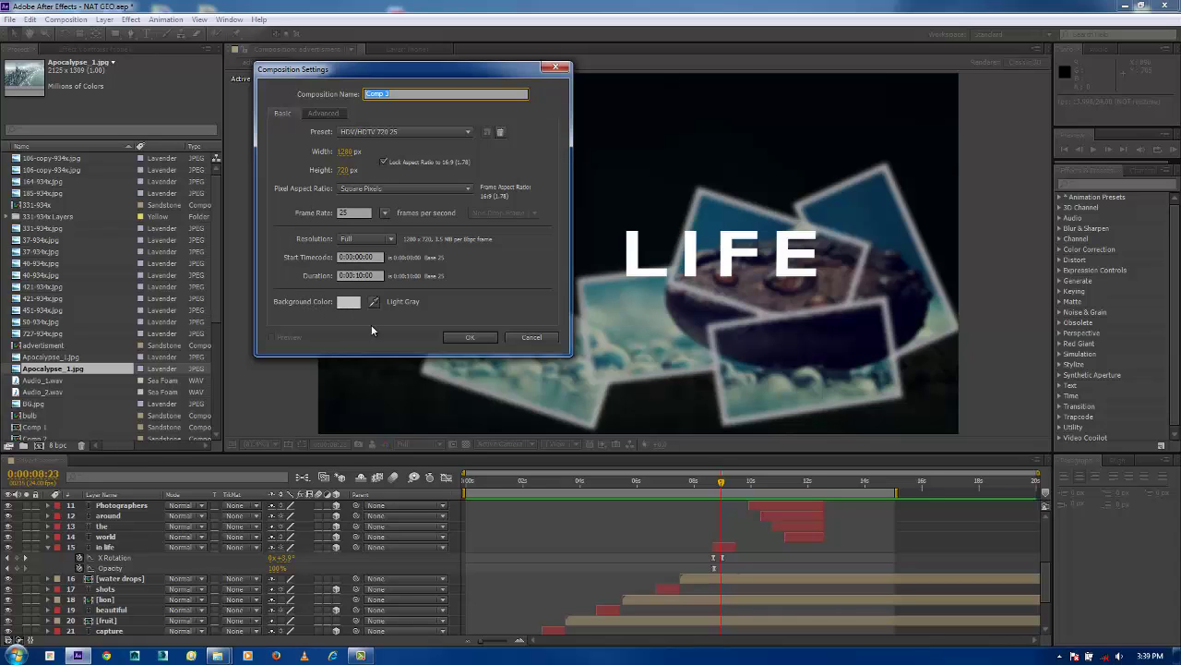
{"action": "left_click", "coordinate": [458, 338]}
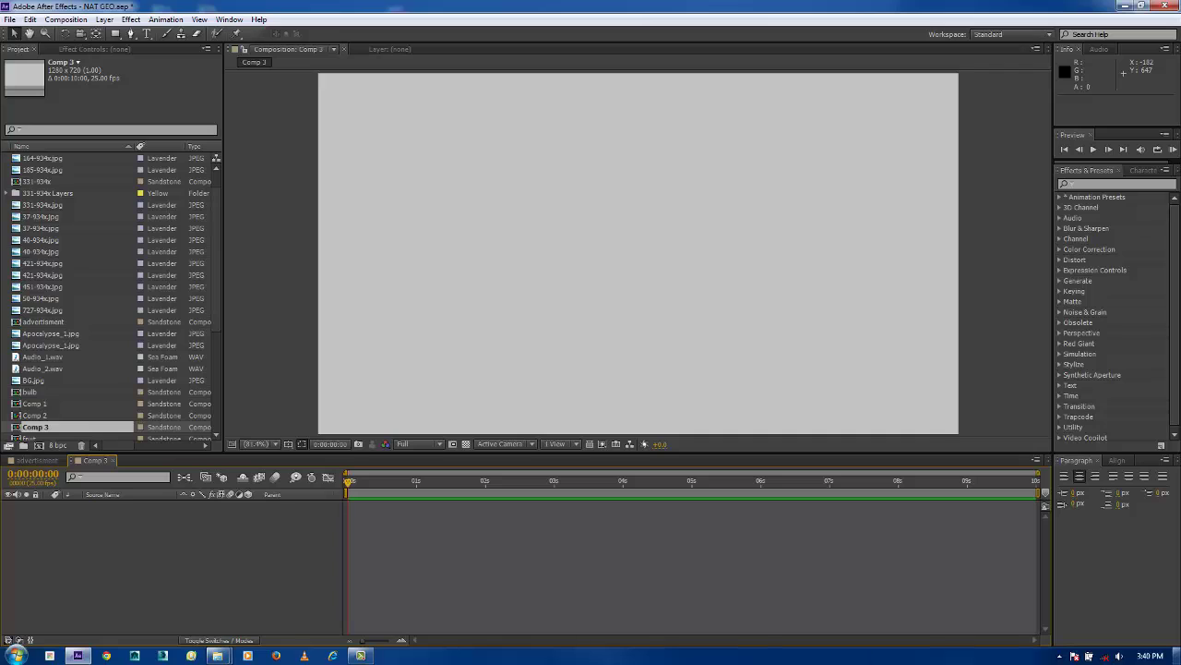
Import Apocalypse_1.jpg from the desktop and add it as a layer to Comp 3.
{"action": "left_click", "coordinate": [1177, 656]}
{"action": "left_click_drag", "start_coordinate": [1136, 298], "coordinate": [83, 580]}
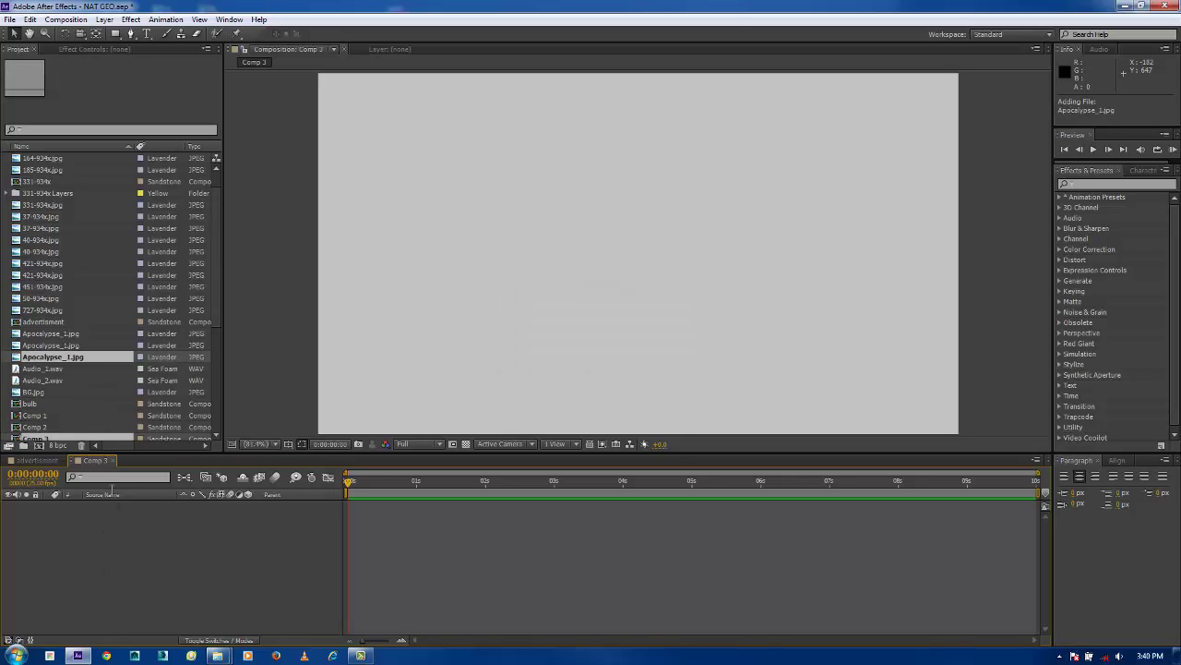
{"action": "left_click_drag", "start_coordinate": [44, 358], "coordinate": [94, 554]}
{"action": "left_click", "coordinate": [54, 380]}
{"action": "left_click", "coordinate": [51, 357]}
{"action": "left_click_drag", "start_coordinate": [51, 358], "coordinate": [90, 555]}
Scale the Apocalypse_1.jpg layer down to 62% so it covers the frame, and fit the composition in the viewer.
{"action": "scroll", "coordinate": [430, 316], "scroll_direction": "down", "scroll_amount": 1}
{"action": "key", "text": "s"}
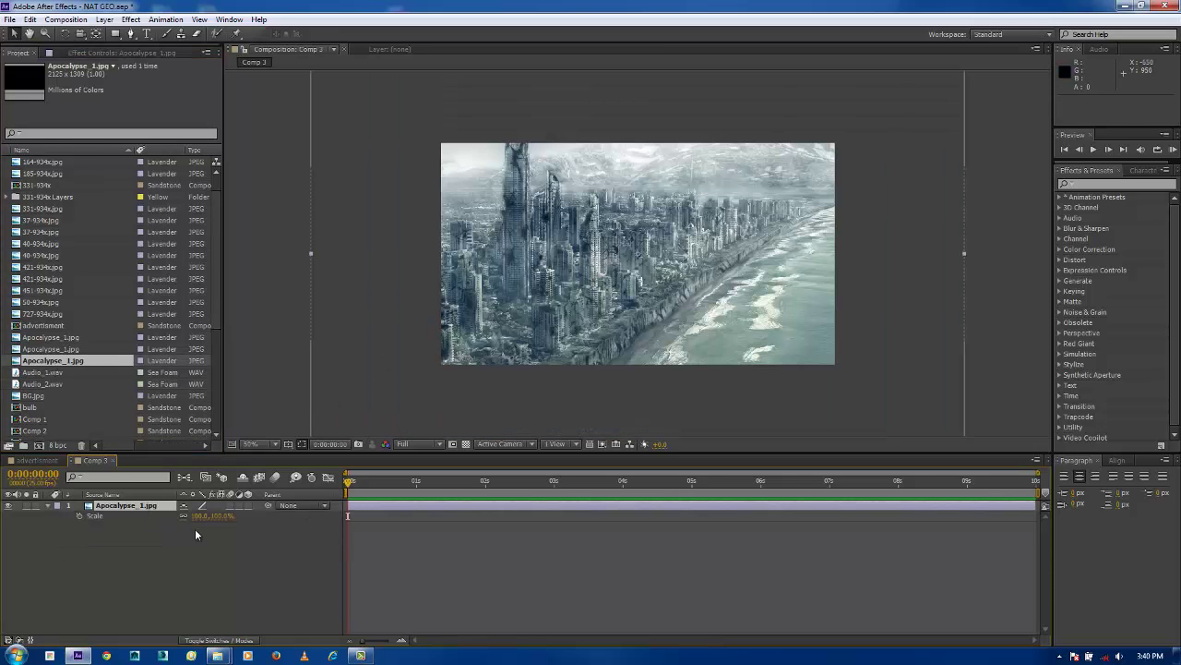
{"action": "left_click_drag", "start_coordinate": [219, 515], "coordinate": [219, 521]}
{"action": "left_click", "coordinate": [222, 551]}
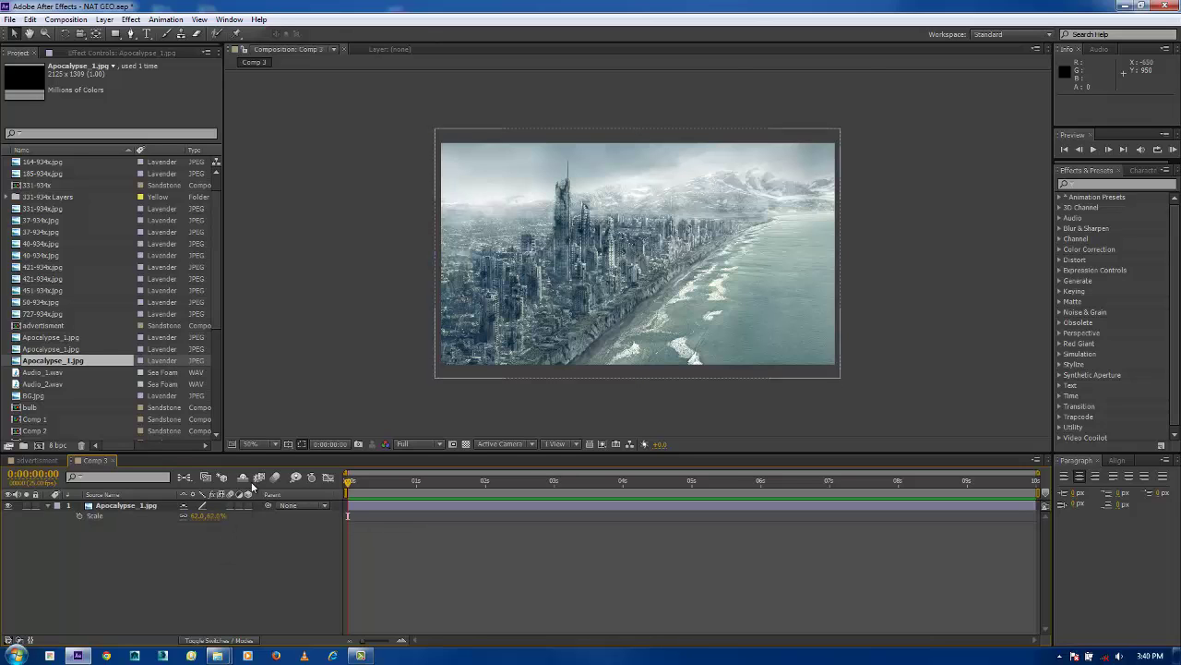
{"action": "left_click", "coordinate": [251, 444]}
{"action": "left_click", "coordinate": [279, 234]}
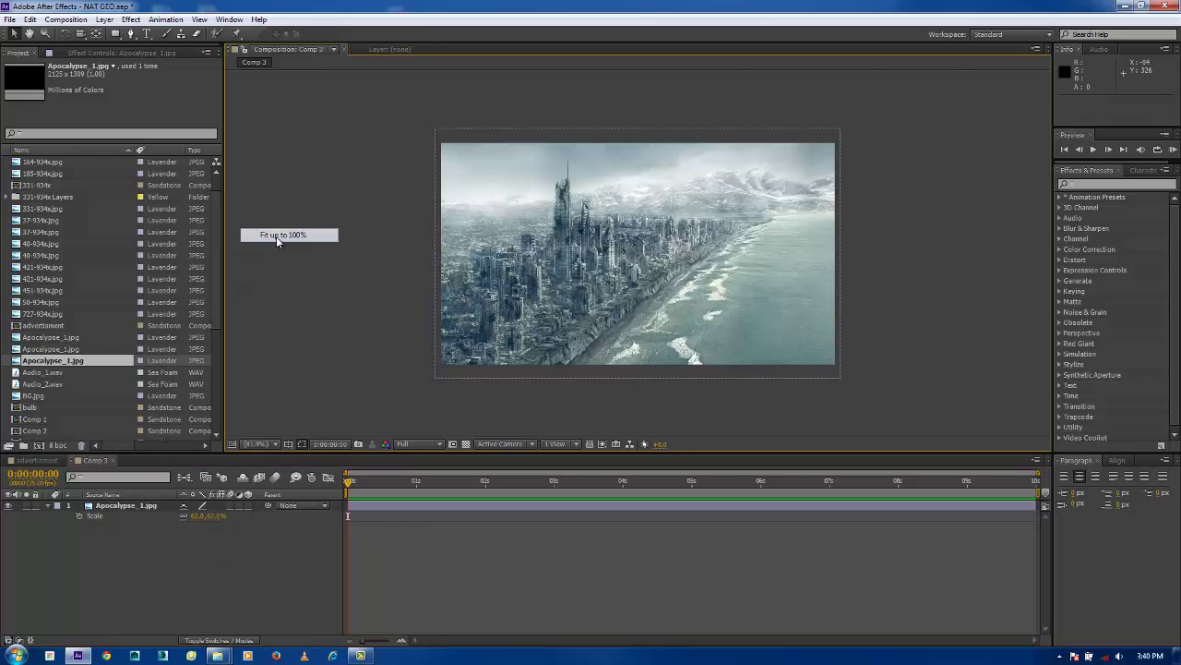
{"action": "key", "text": "shift+slash"}
{"action": "scroll", "coordinate": [377, 358], "scroll_direction": "down", "scroll_amount": 3}
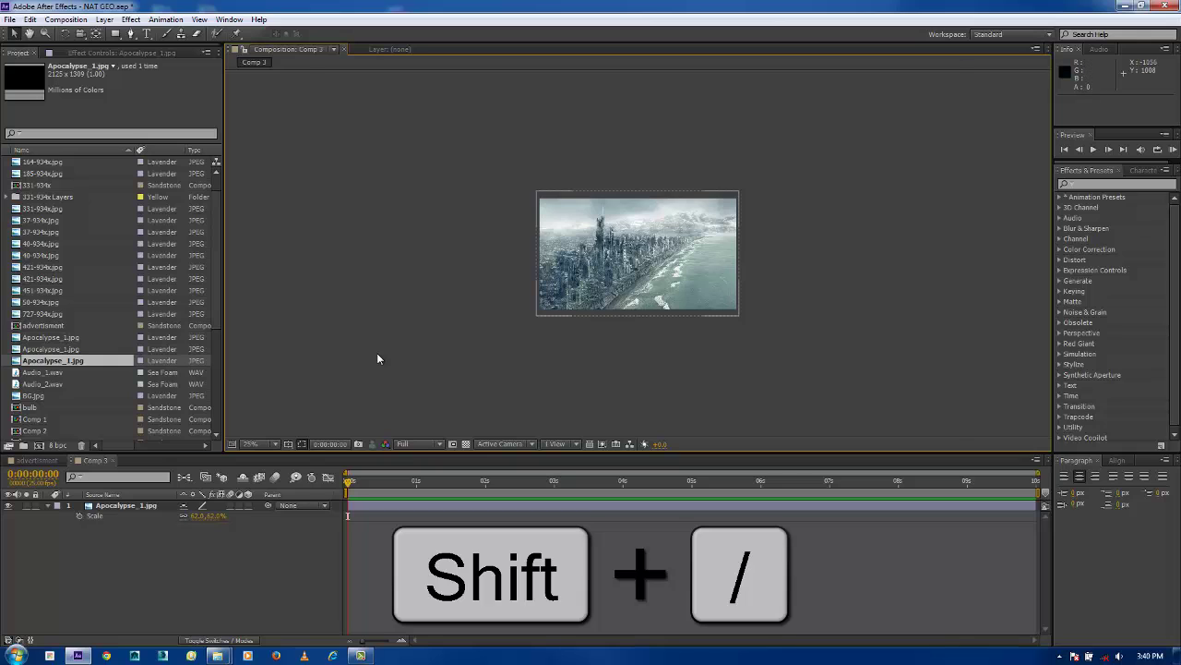
{"action": "key", "text": "shift+slash"}
{"action": "left_click", "coordinate": [146, 506]}
{"action": "left_click", "coordinate": [264, 581]}
{"action": "key", "text": "space"}
{"action": "key", "text": "space"}
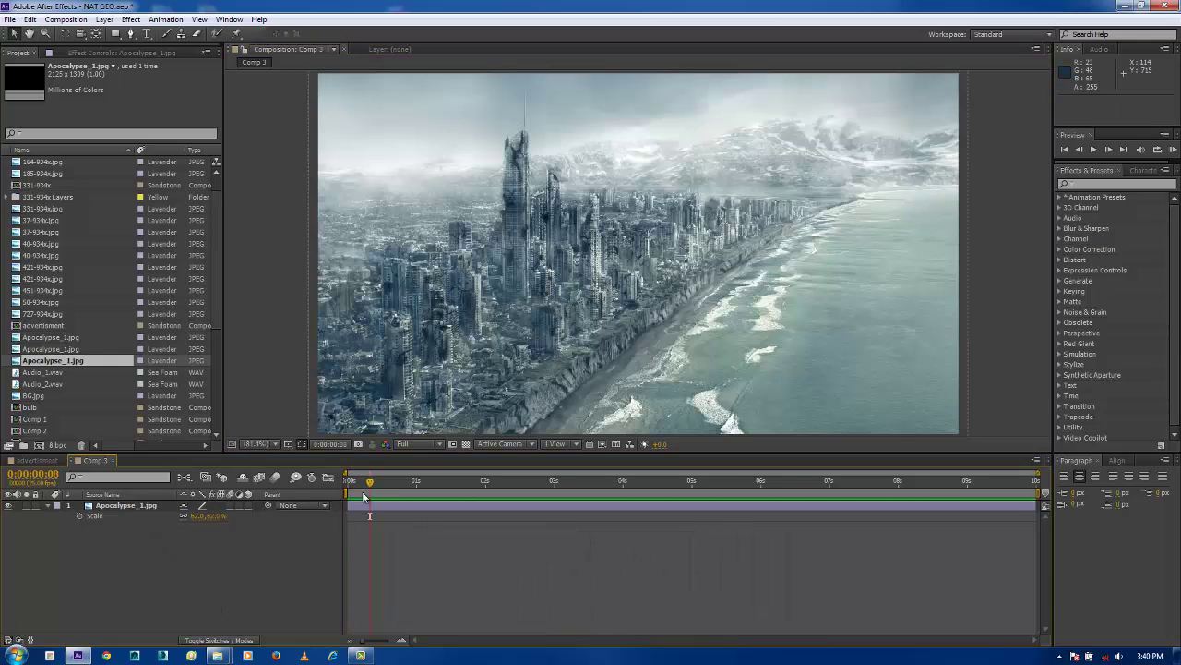
{"action": "left_click", "coordinate": [136, 507]}
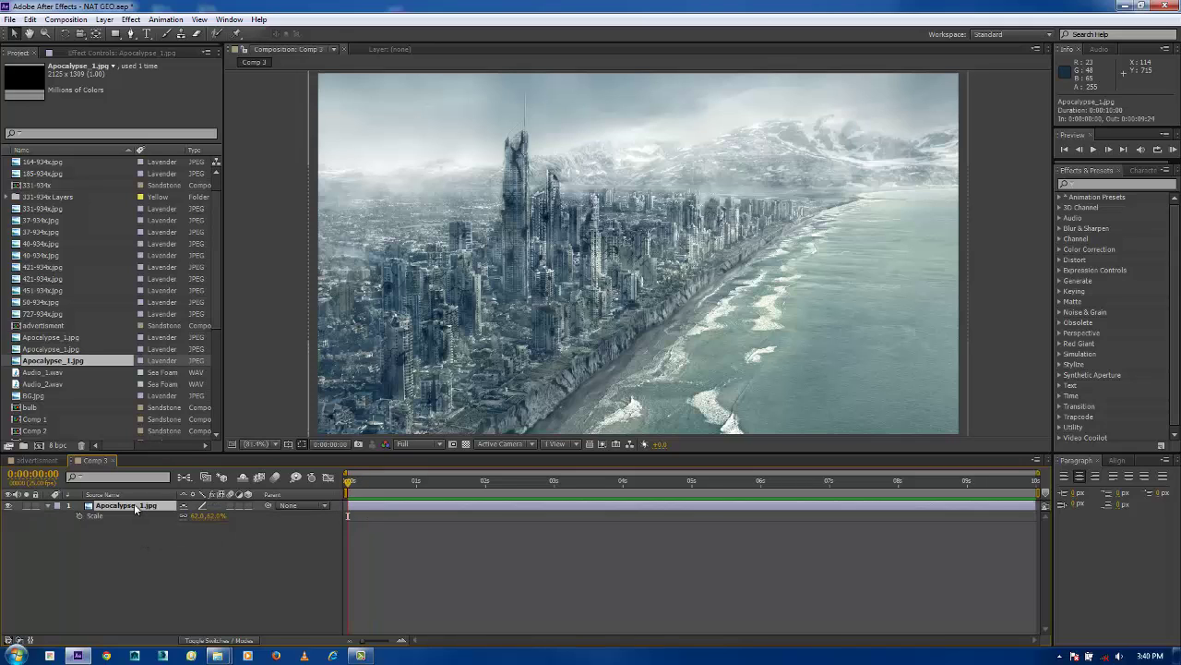
{"action": "left_click", "coordinate": [109, 557]}
Play the opening photo-frame section of the advertisement composition as a reference, and return to Comp 3.
{"action": "left_click", "coordinate": [47, 460]}
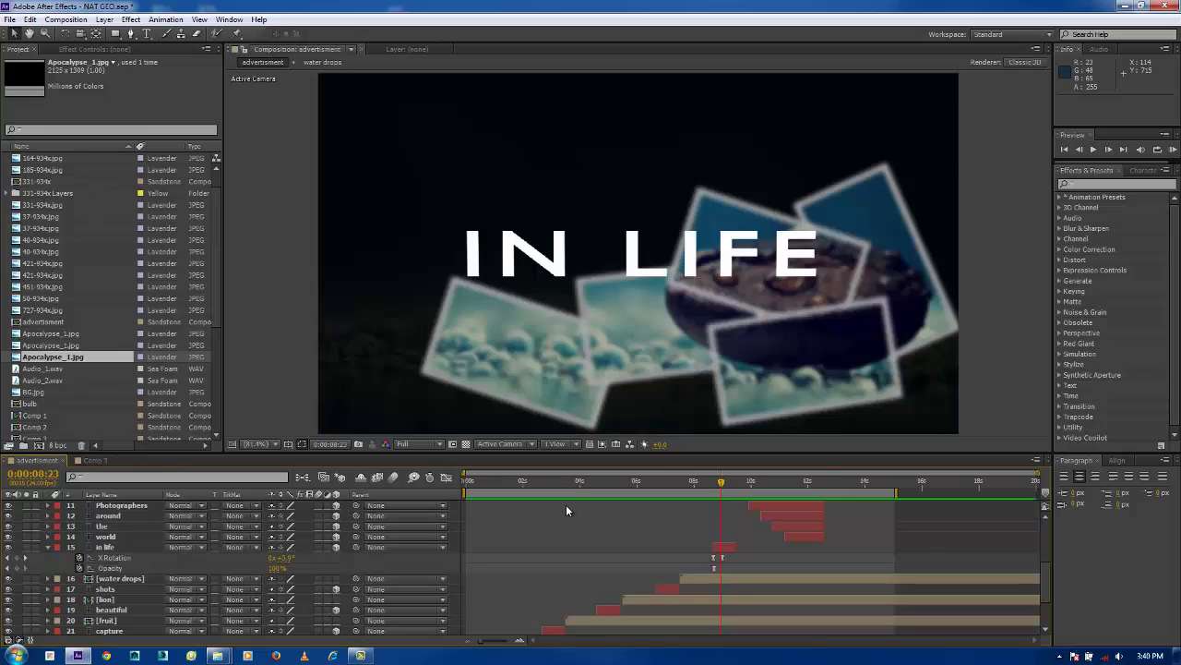
{"action": "left_click_drag", "start_coordinate": [569, 488], "coordinate": [519, 486]}
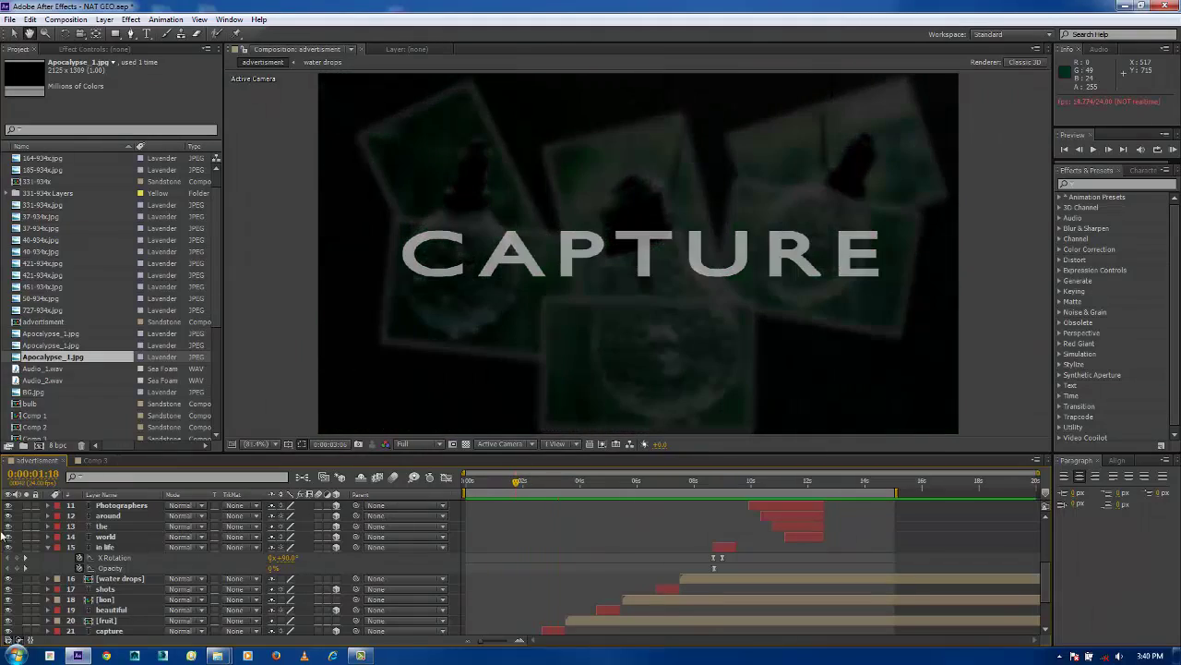
{"action": "left_click", "coordinate": [92, 461]}
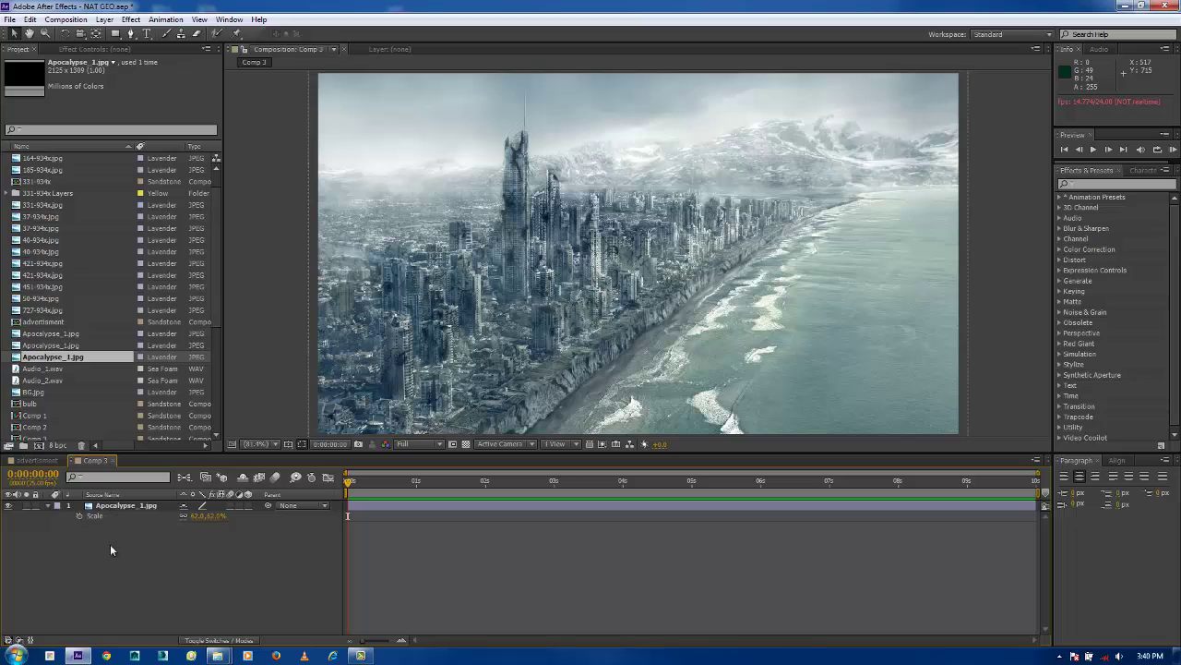
Duplicate the Apocalypse_1.jpg layer in Comp 3 and leave no layer selected.
{"action": "left_click", "coordinate": [122, 508]}
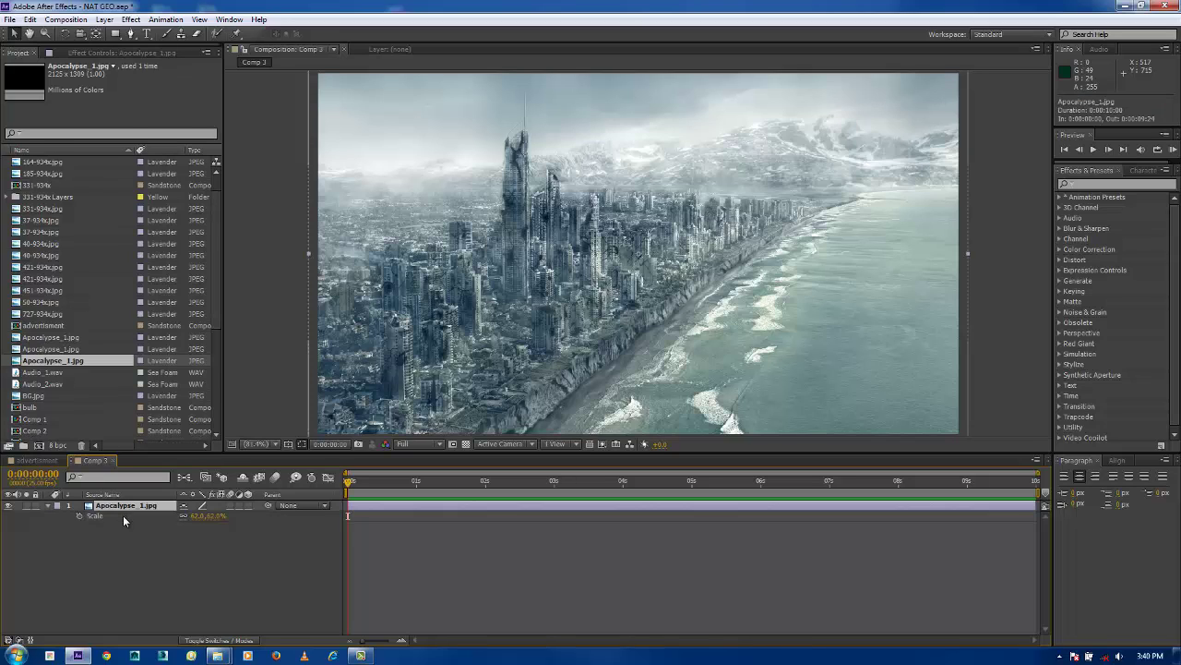
{"action": "key", "text": "ctrl+d"}
{"action": "left_click", "coordinate": [118, 515]}
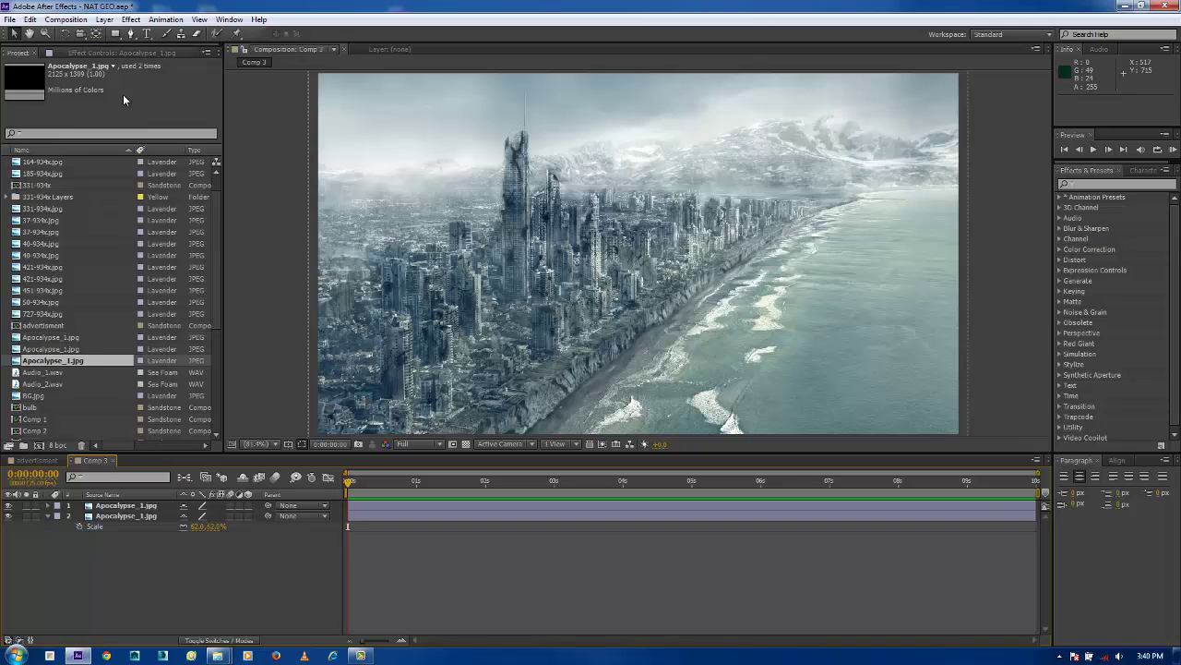
Draw a rectangle shape about 355 by 210 px over the city and make its stroke white.
{"action": "left_click", "coordinate": [116, 34]}
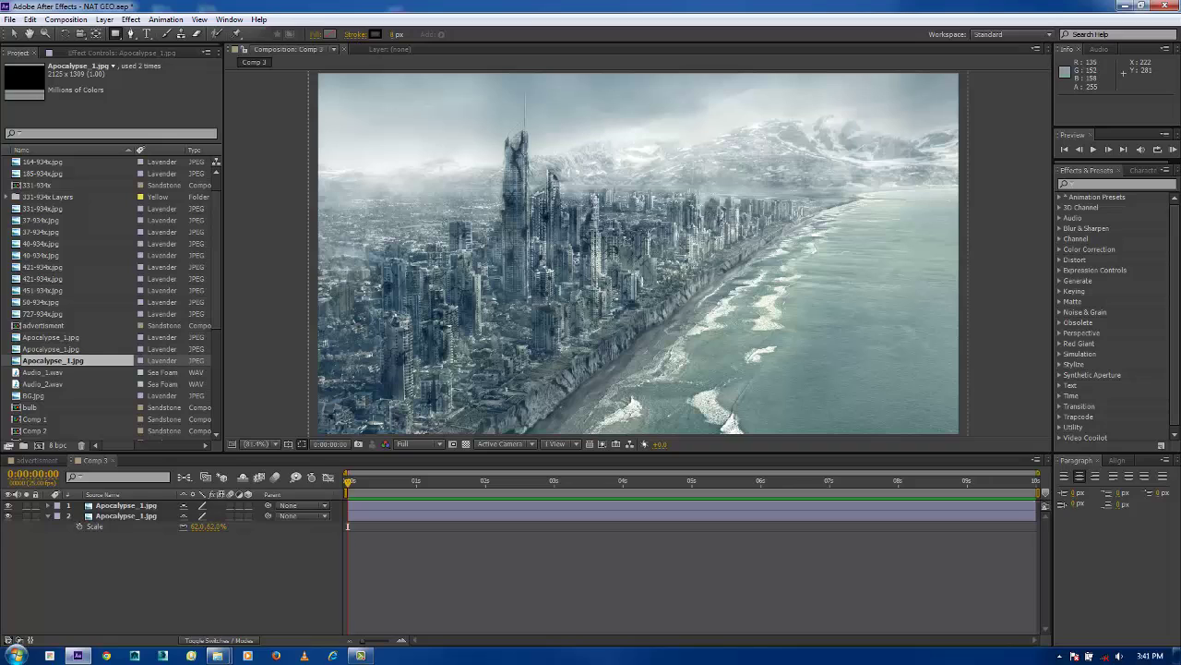
{"action": "left_click_drag", "start_coordinate": [429, 214], "coordinate": [607, 319]}
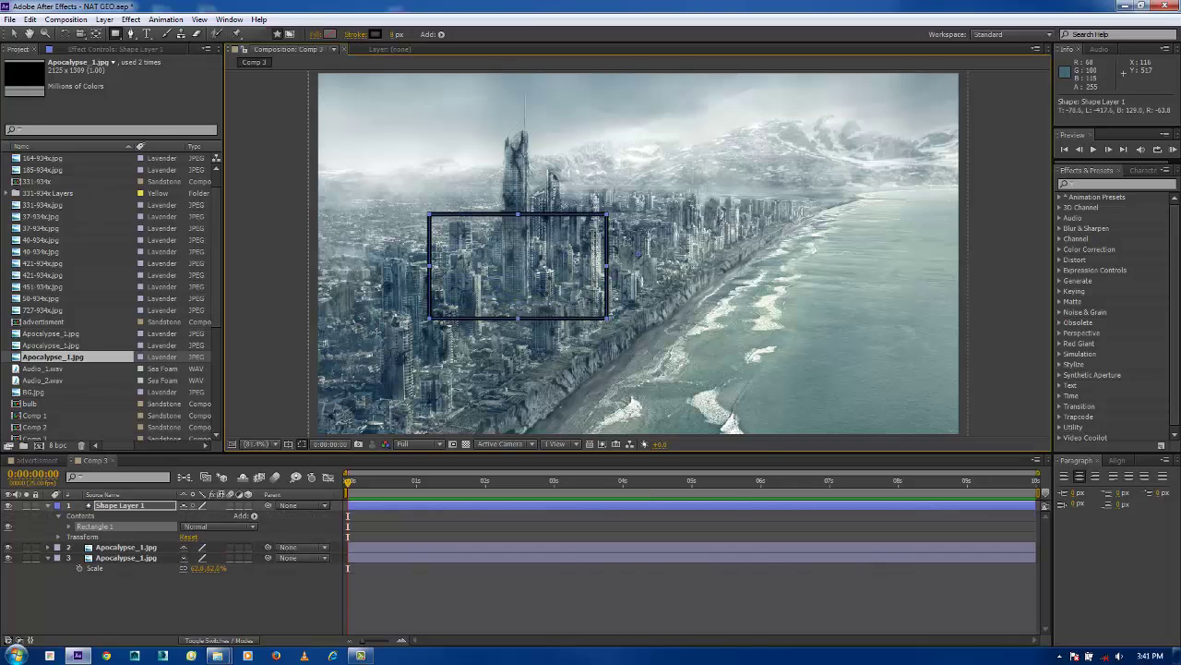
{"action": "left_click", "coordinate": [119, 506]}
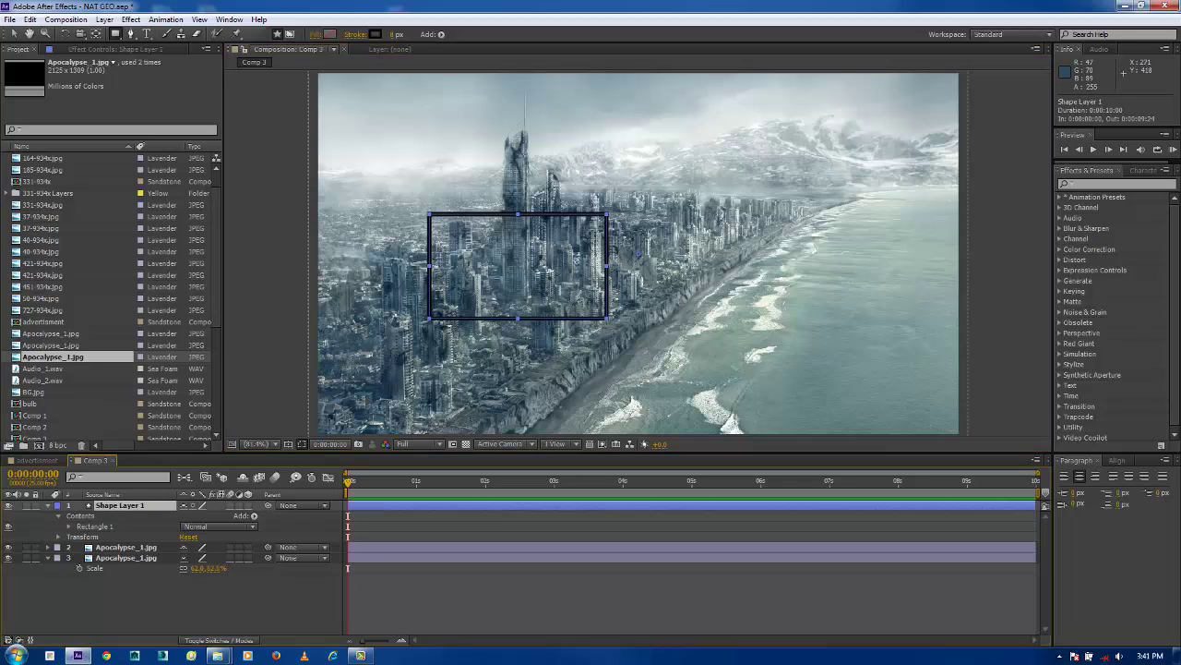
{"action": "left_click", "coordinate": [376, 34]}
{"action": "left_click", "coordinate": [747, 197]}
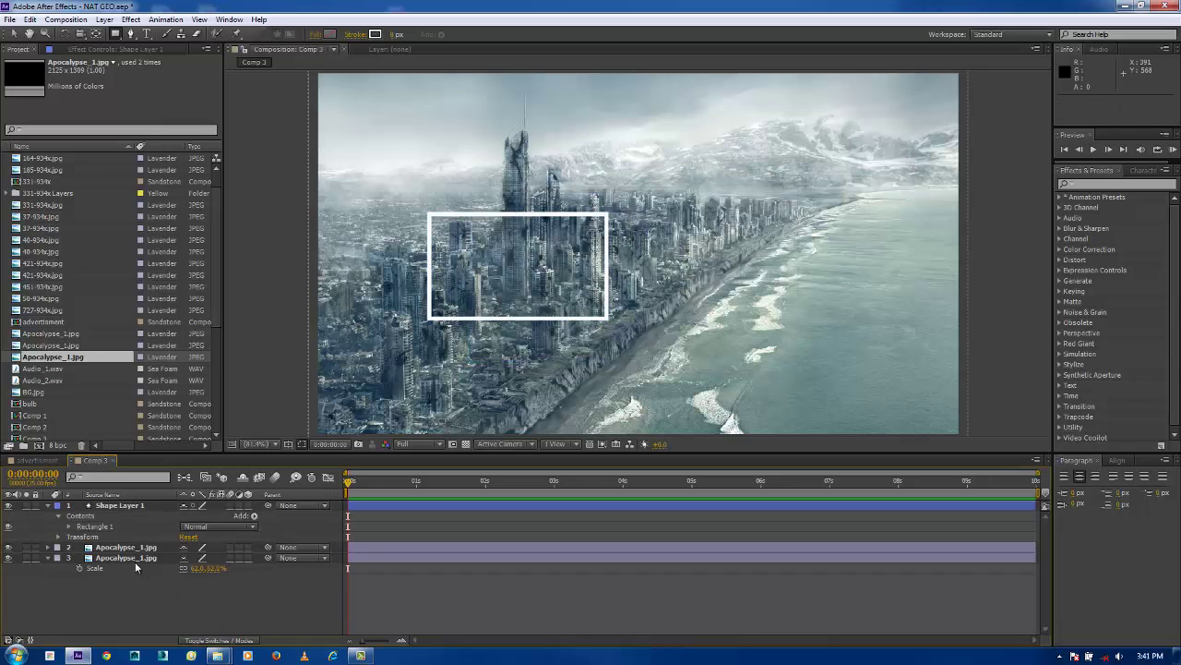
Confirm the rectangle's stroke width and set its fill to None.
{"action": "left_click", "coordinate": [123, 507]}
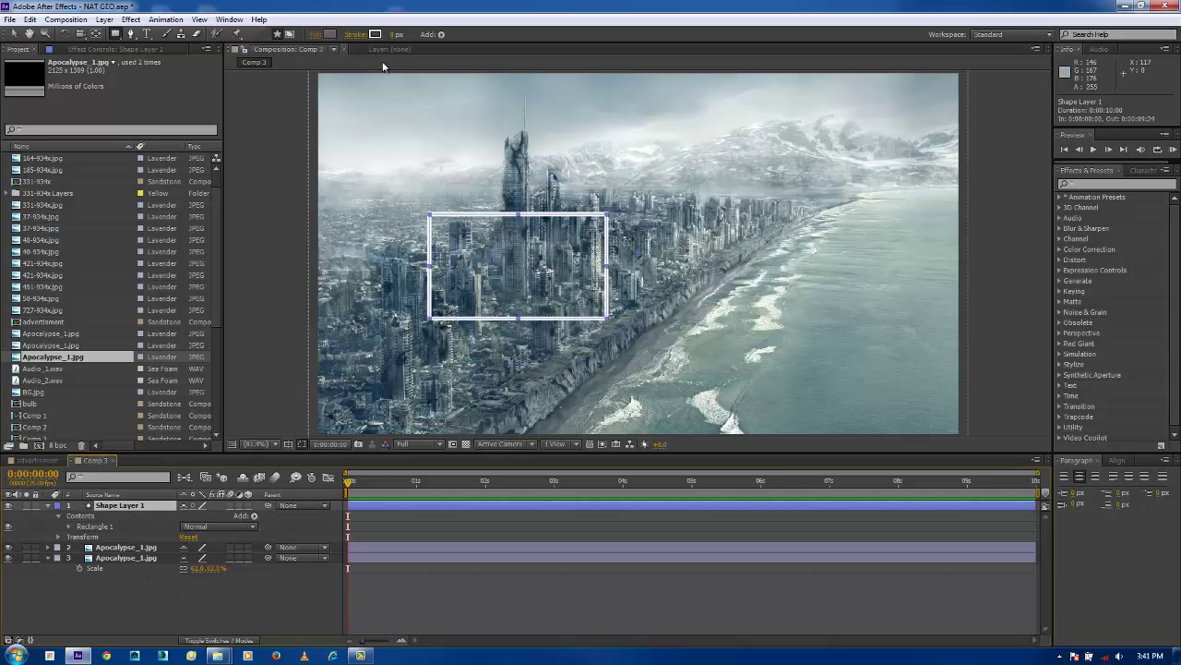
{"action": "left_click", "coordinate": [394, 36]}
{"action": "key", "text": "Return"}
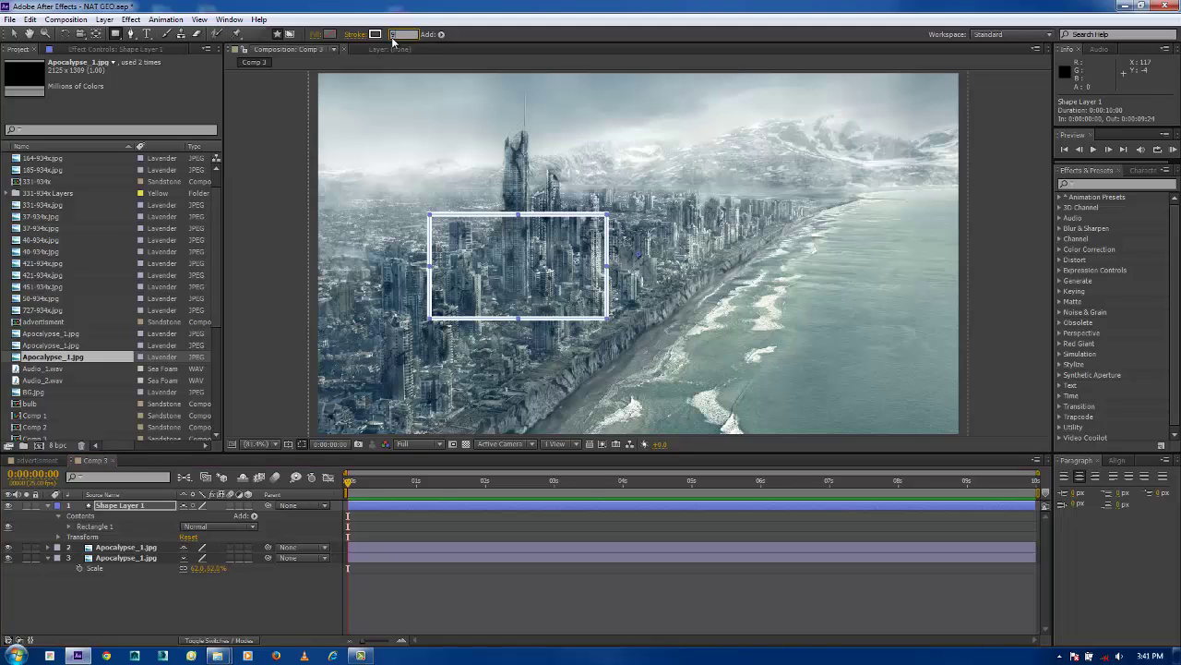
{"action": "left_click", "coordinate": [237, 595]}
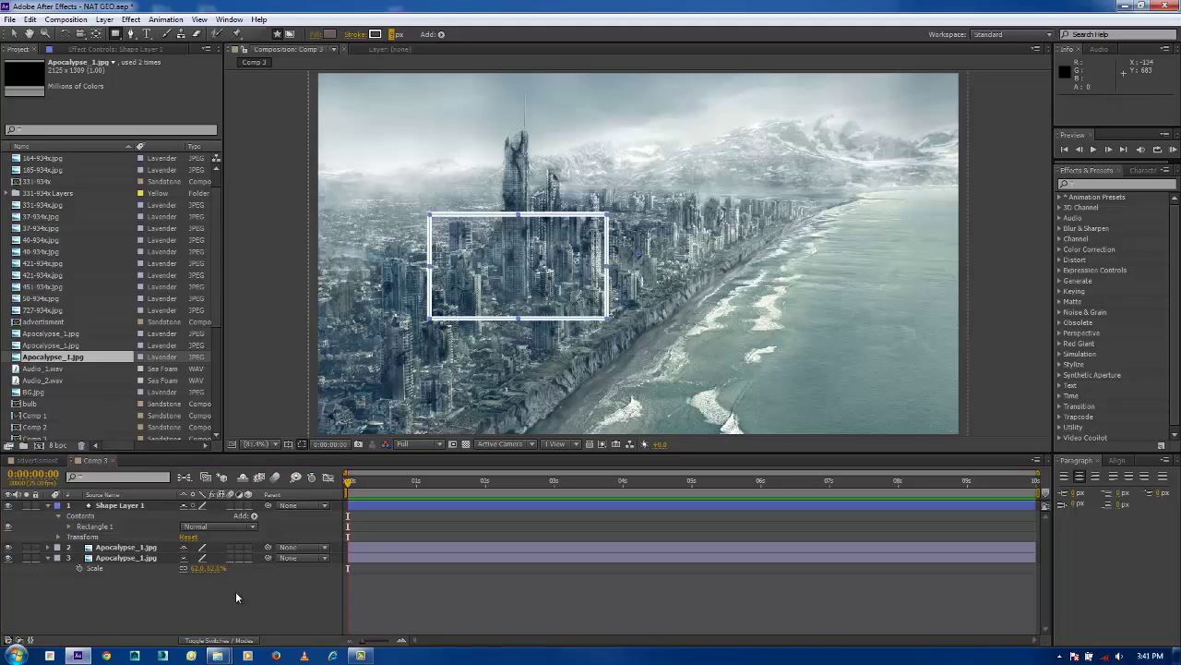
{"action": "left_click", "coordinate": [315, 35]}
{"action": "left_click", "coordinate": [572, 355]}
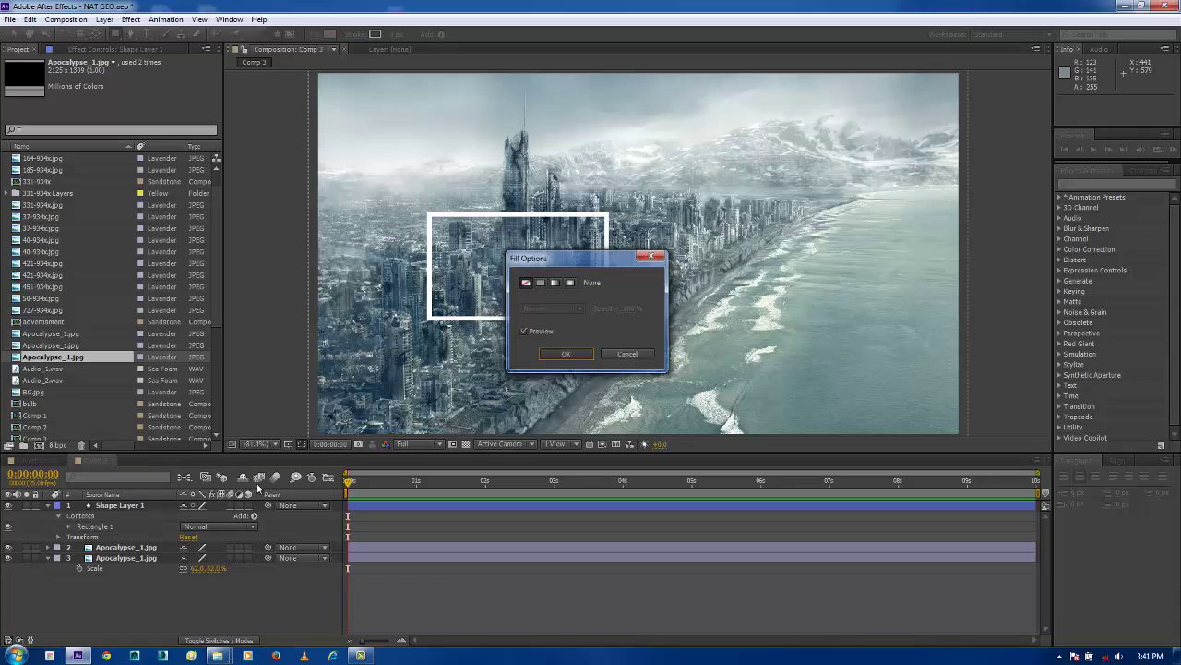
Duplicate Shape Layer 1 three times to get four identical rectangle frames.
{"action": "left_click", "coordinate": [122, 506]}
{"action": "key", "text": "ctrl+d"}
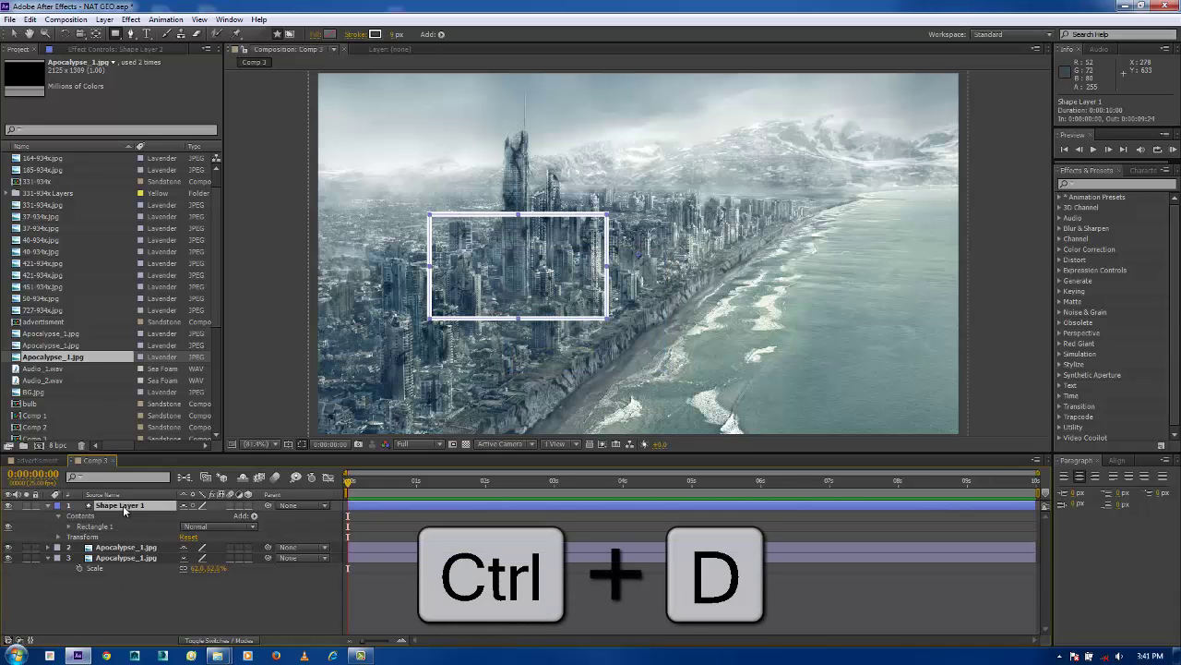
{"action": "key", "text": "ctrl+d"}
{"action": "key", "text": "ctrl+d"}
{"action": "key", "text": "ctrl+d"}
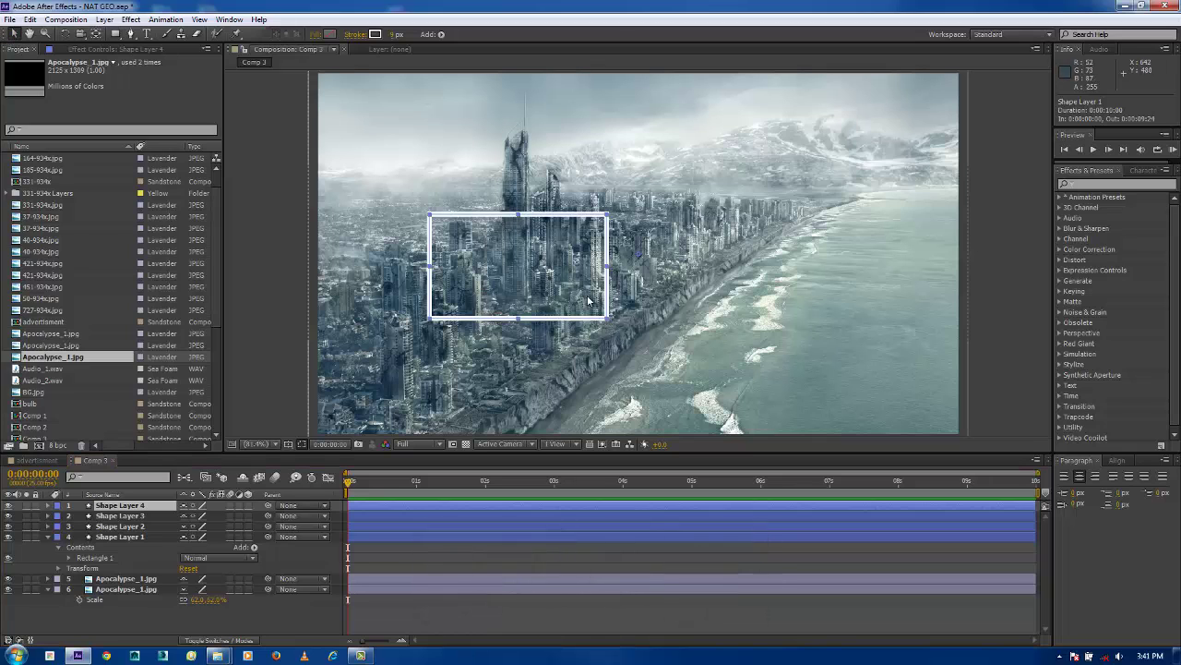
Spread the four frames over the towers, the mountains, the sea and the lower shoreline.
{"action": "left_click_drag", "start_coordinate": [549, 293], "coordinate": [733, 191]}
{"action": "left_click_drag", "start_coordinate": [475, 288], "coordinate": [705, 332]}
{"action": "left_click_drag", "start_coordinate": [557, 276], "coordinate": [529, 230]}
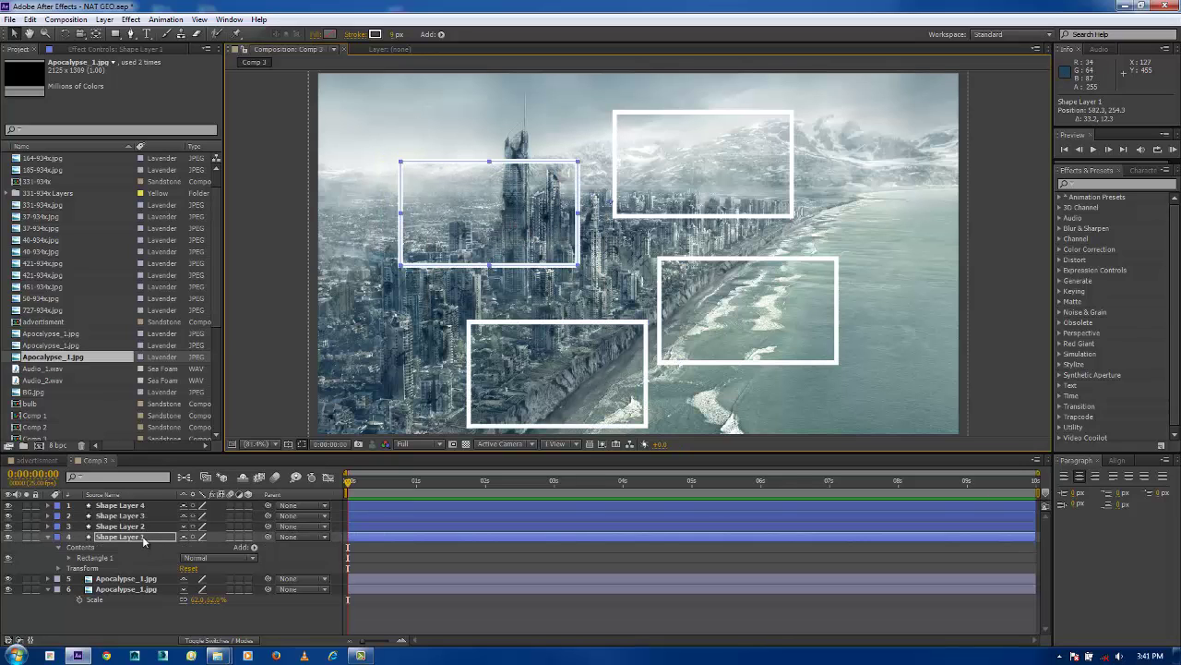
Rotate Shape Layer 1 about 16° clockwise and reposition its frame over the towers.
{"action": "key", "text": "r"}
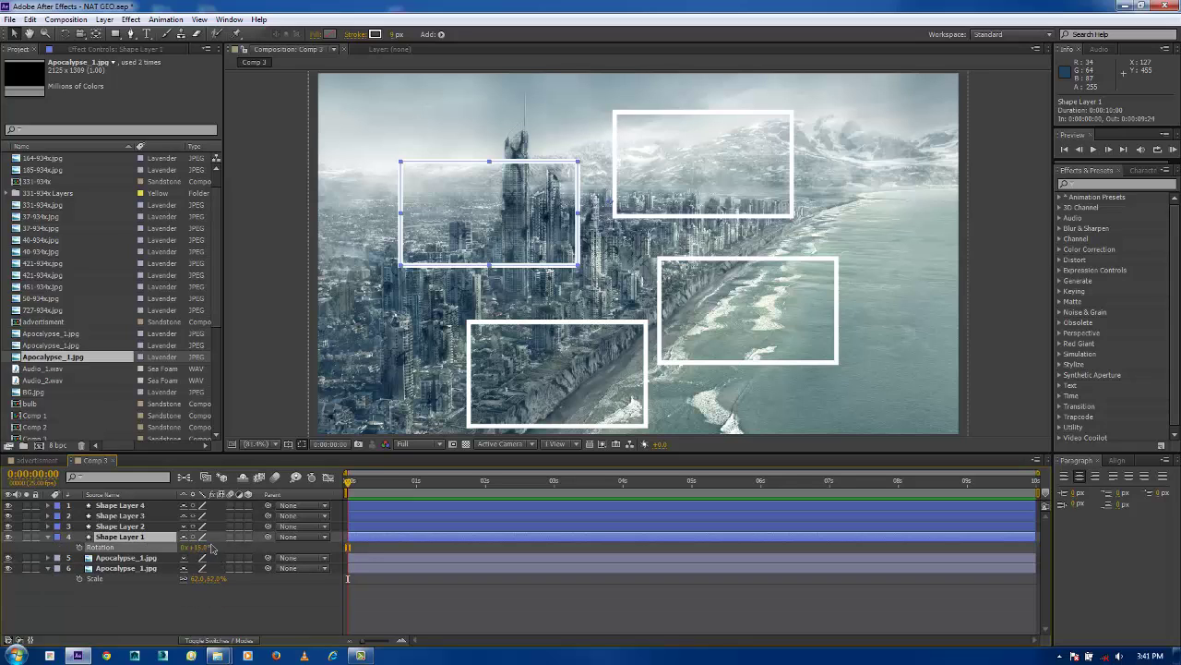
{"action": "left_click_drag", "start_coordinate": [529, 206], "coordinate": [540, 218]}
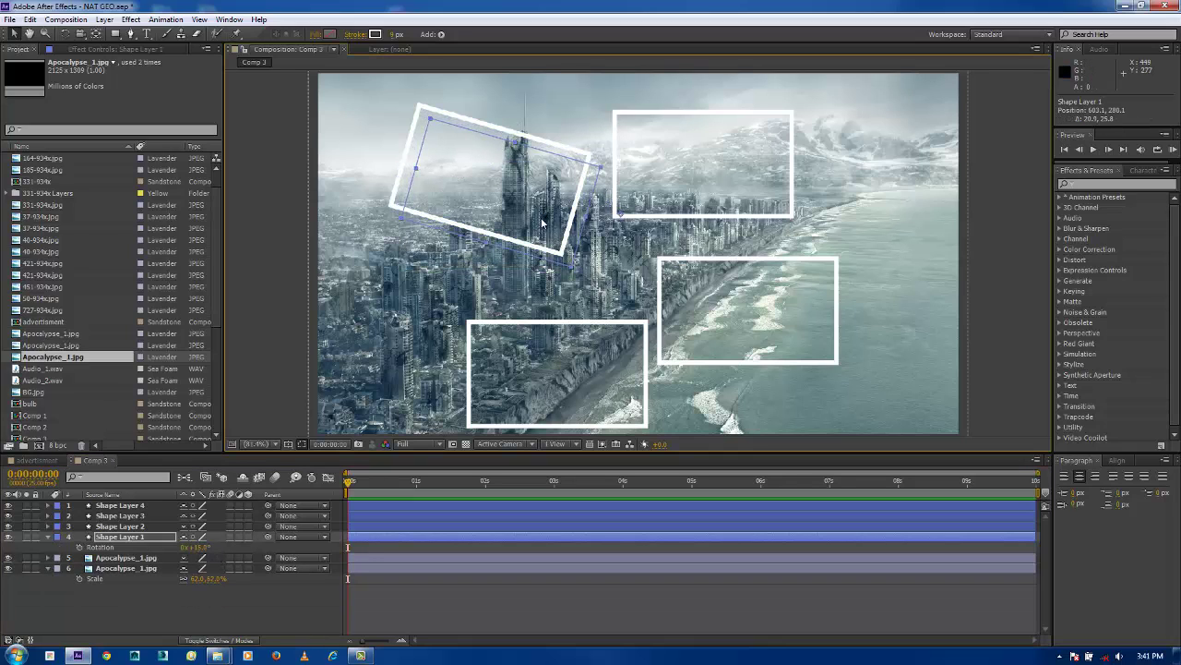
Rotate Shape Layer 2 to -11° and move its frame just below the tilted frame over the towers.
{"action": "left_click", "coordinate": [157, 528]}
{"action": "key", "text": "r"}
{"action": "left_click_drag", "start_coordinate": [200, 537], "coordinate": [217, 537]}
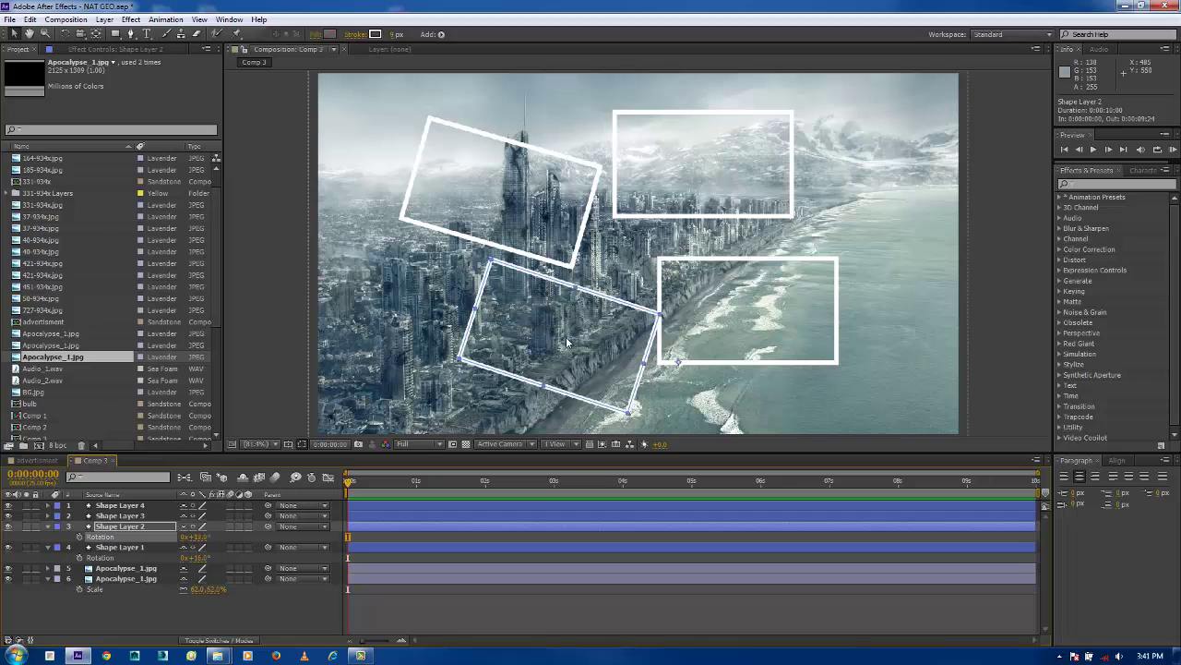
{"action": "left_click_drag", "start_coordinate": [585, 330], "coordinate": [572, 325]}
{"action": "left_click_drag", "start_coordinate": [199, 537], "coordinate": [182, 537]}
{"action": "left_click_drag", "start_coordinate": [576, 364], "coordinate": [577, 332]}
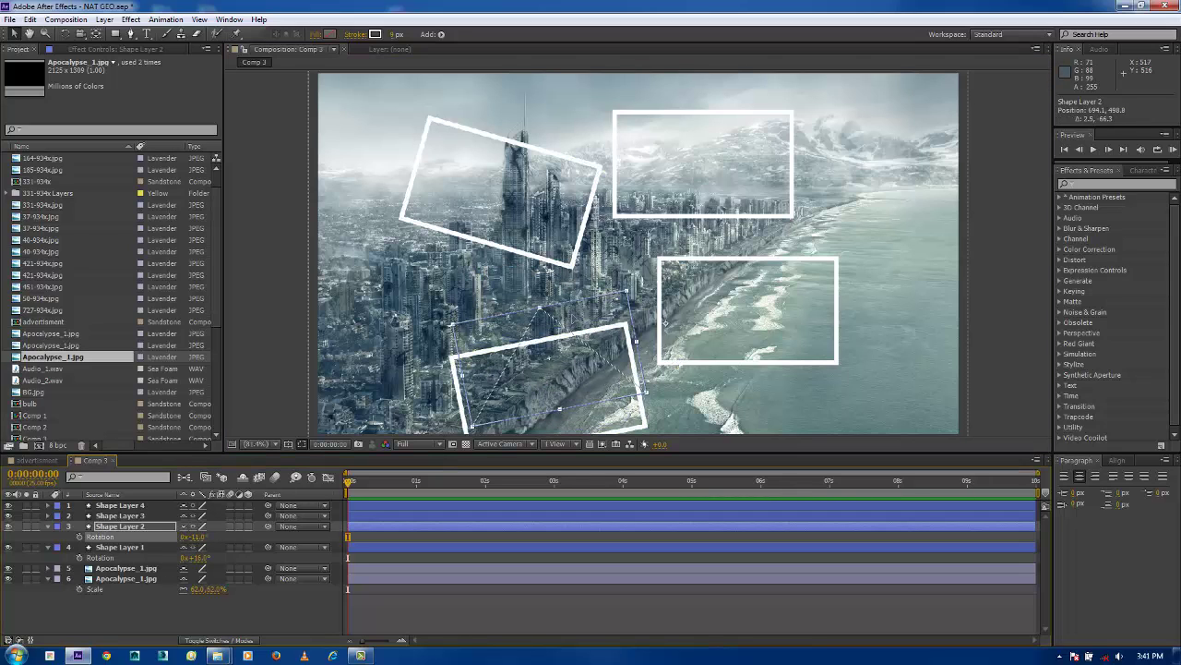
{"action": "left_click_drag", "start_coordinate": [548, 379], "coordinate": [520, 292]}
Move Shape Layer 1's frame slightly upward so it only just overlaps the frame below it.
{"action": "left_click", "coordinate": [528, 214]}
{"action": "key", "text": "Return"}
{"action": "left_click_drag", "start_coordinate": [533, 215], "coordinate": [529, 198]}
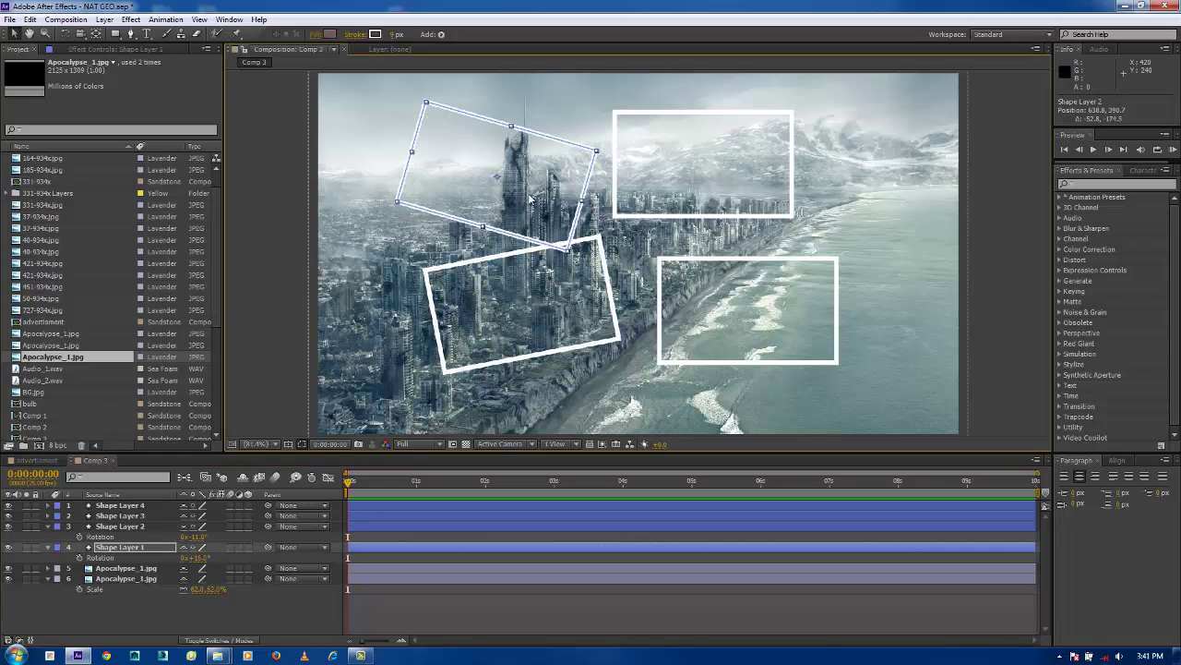
Rotate Shape Layer 3 to 24° and move its frame toward the image centre, overlapping the edge of Shape Layer 2's frame.
{"action": "left_click", "coordinate": [142, 516]}
{"action": "key", "text": "r"}
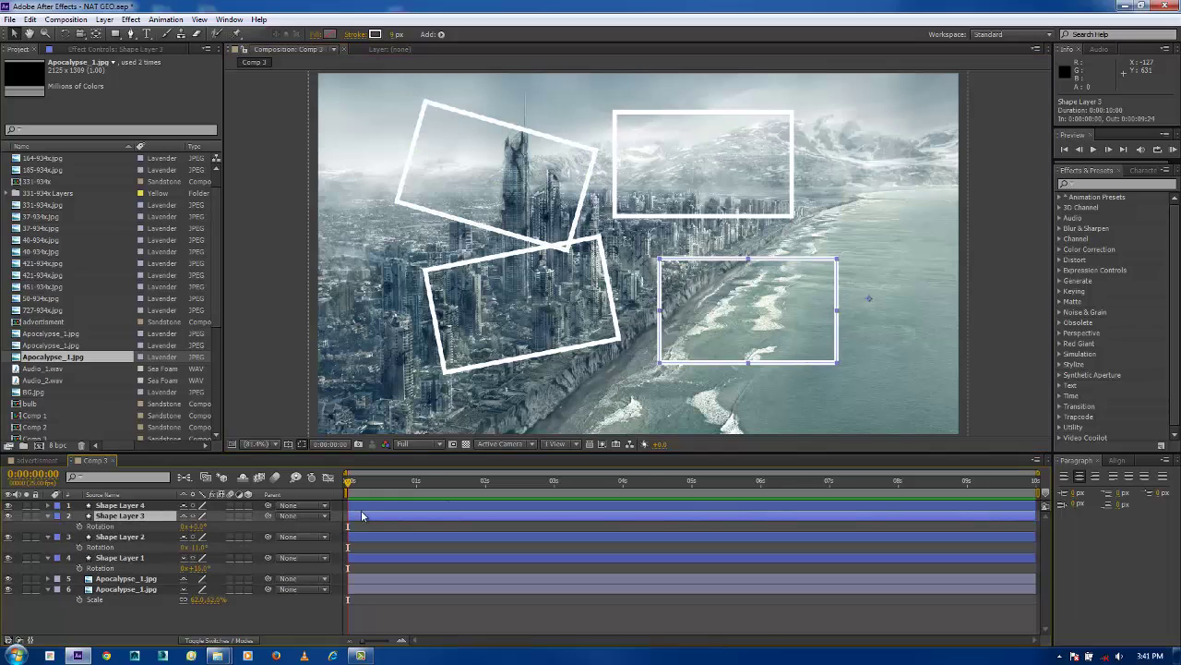
{"action": "left_click_drag", "start_coordinate": [199, 532], "coordinate": [222, 531]}
{"action": "left_click_drag", "start_coordinate": [696, 295], "coordinate": [679, 293]}
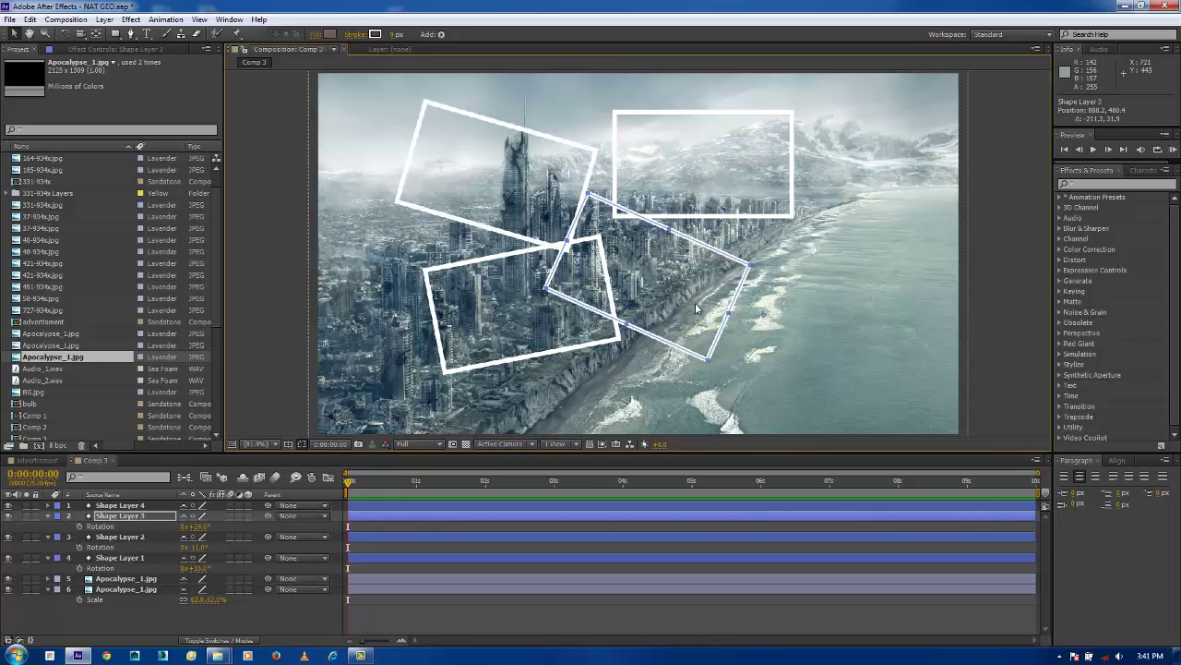
Rotate Shape Layer 4 to -16° and reposition it to overlap the upper tilted frame, shifting Shape Layer 3's frame slightly right and down.
{"action": "left_click", "coordinate": [138, 505]}
{"action": "key", "text": "r"}
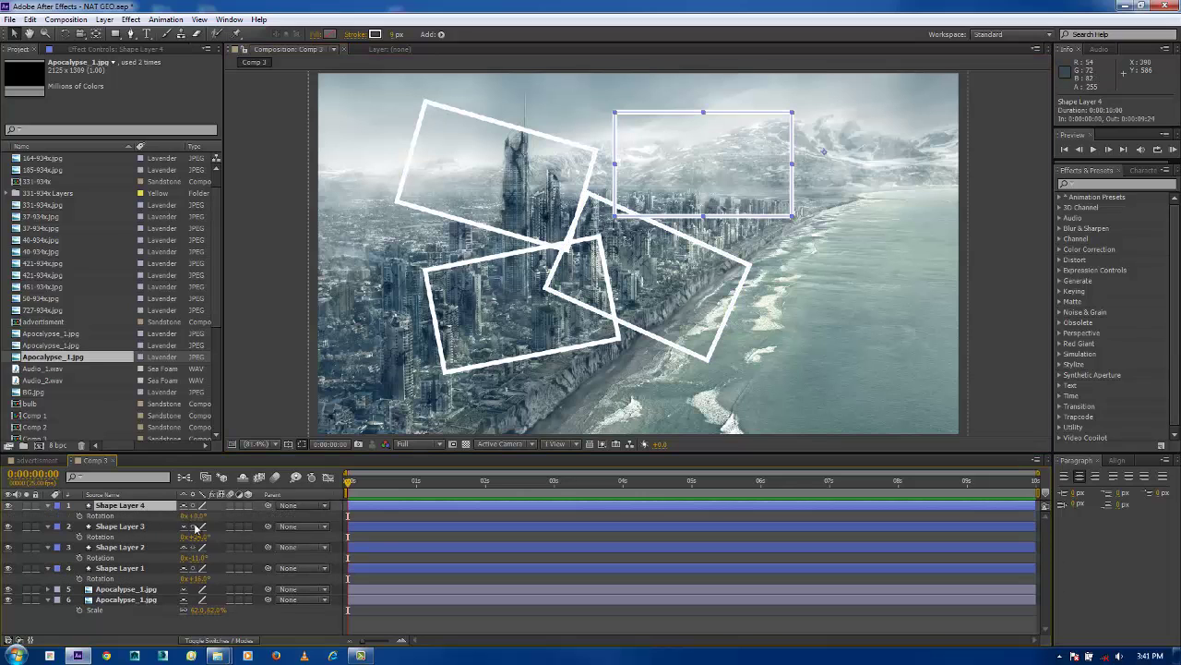
{"action": "left_click_drag", "start_coordinate": [200, 518], "coordinate": [189, 518]}
{"action": "left_click_drag", "start_coordinate": [715, 197], "coordinate": [672, 175]}
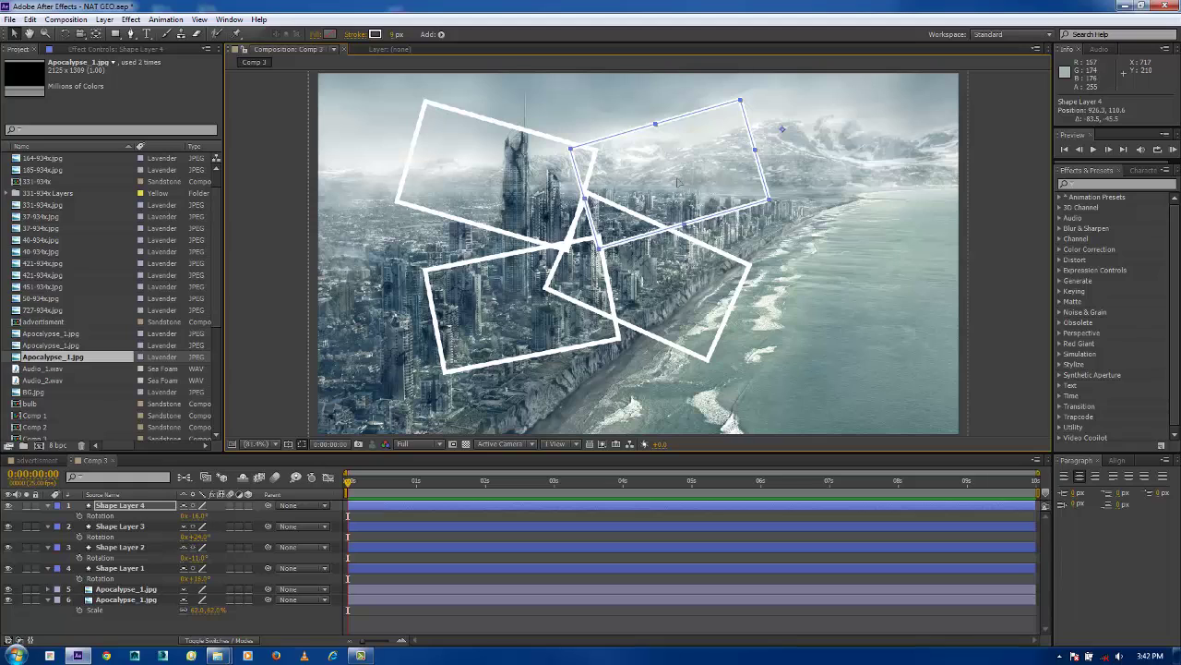
{"action": "left_click_drag", "start_coordinate": [648, 262], "coordinate": [664, 270]}
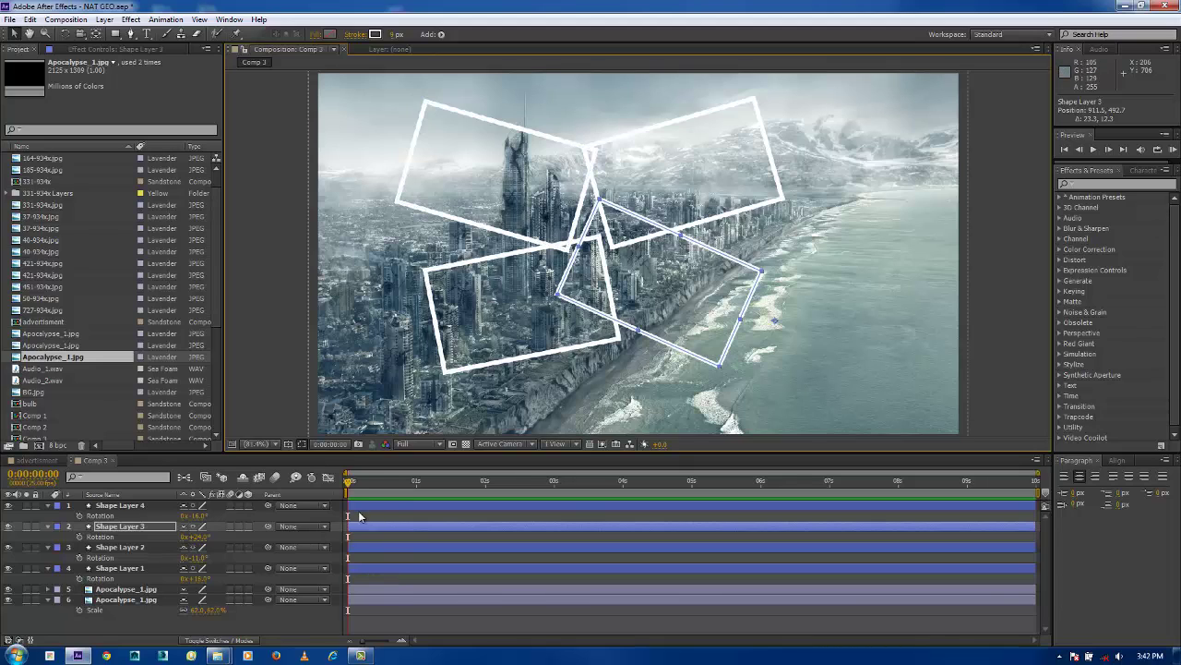
{"action": "left_click", "coordinate": [306, 627]}
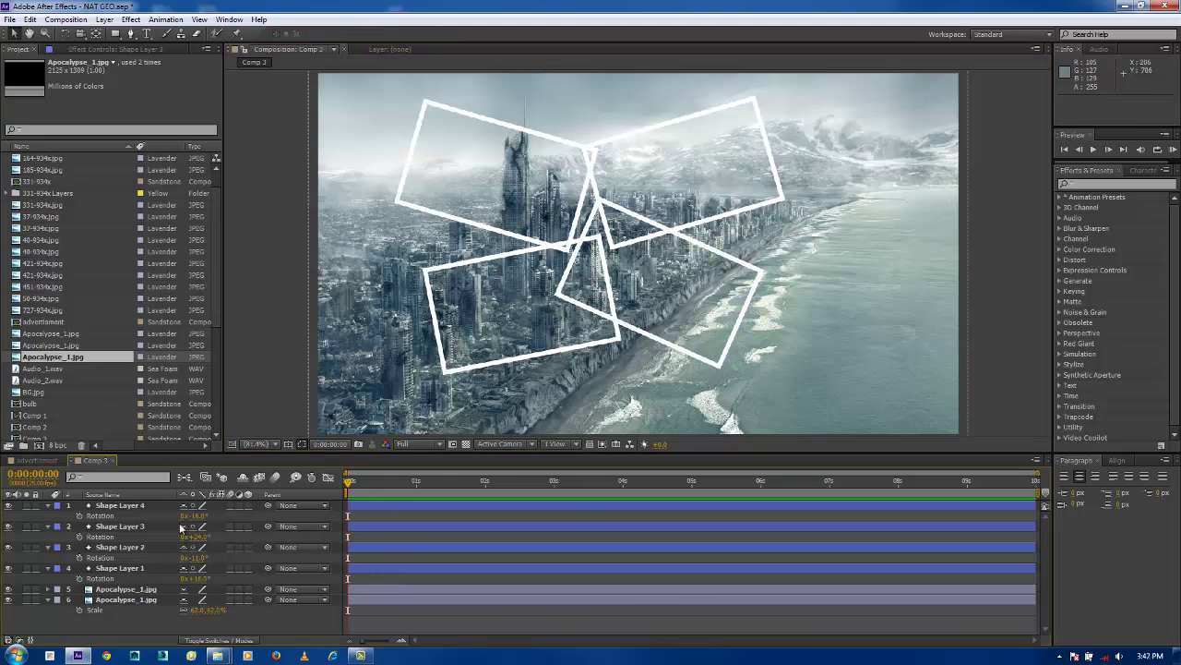
Duplicate the upper Apocalypse_1.jpg layer four times.
{"action": "left_click", "coordinate": [109, 591]}
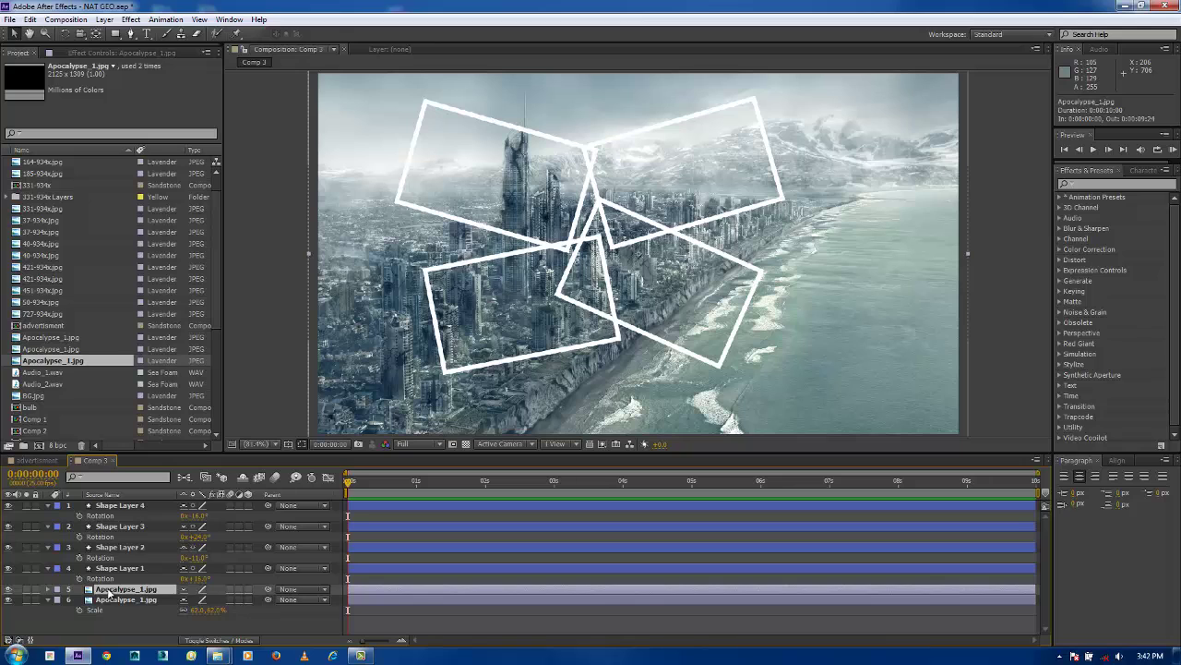
{"action": "left_click", "coordinate": [118, 548]}
{"action": "key", "text": "ctrl+d"}
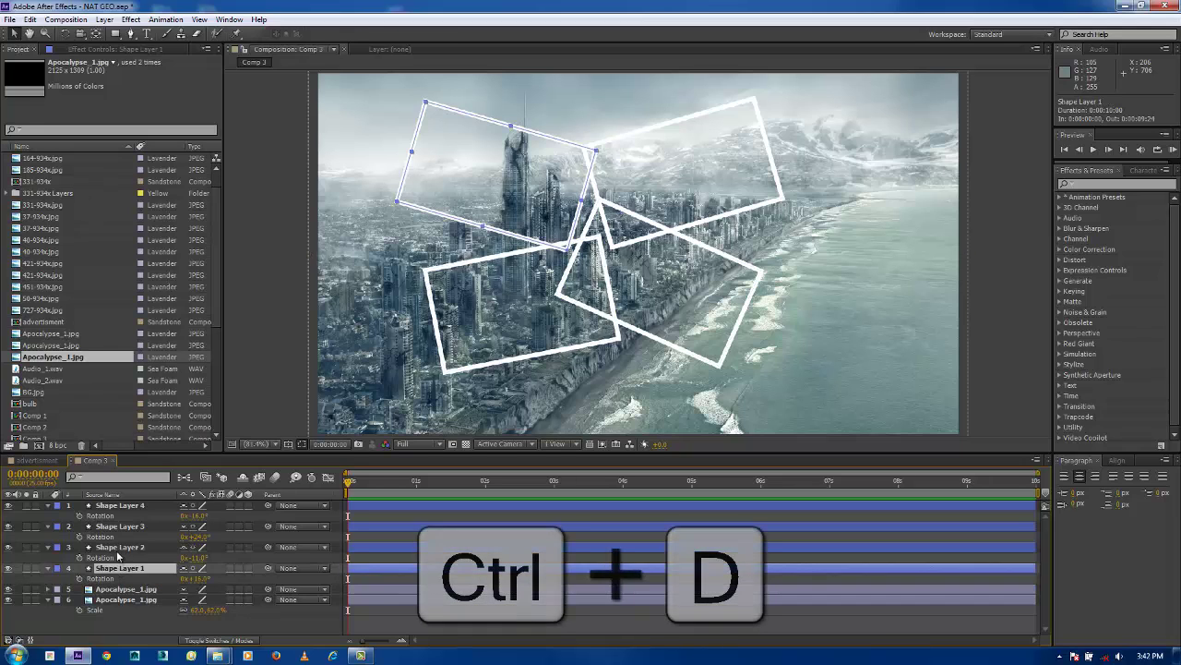
{"action": "left_click", "coordinate": [124, 589]}
{"action": "key", "text": "ctrl+d"}
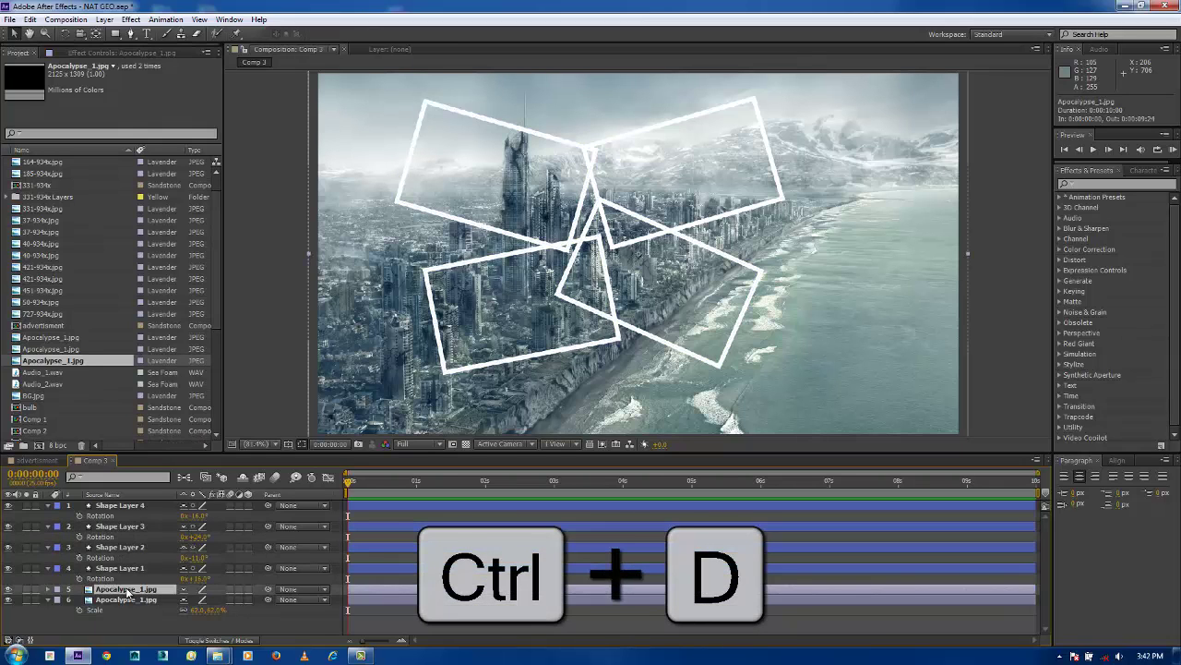
{"action": "key", "text": "ctrl+d"}
{"action": "key", "text": "ctrl+d"}
Reorder the Apocalypse_1.jpg copies so that one sits directly beneath each of Shape Layers 4, 3 and 2.
{"action": "left_click_drag", "start_coordinate": [126, 591], "coordinate": [131, 526]}
{"action": "left_click_drag", "start_coordinate": [127, 599], "coordinate": [118, 566]}
{"action": "left_click_drag", "start_coordinate": [126, 612], "coordinate": [122, 589]}
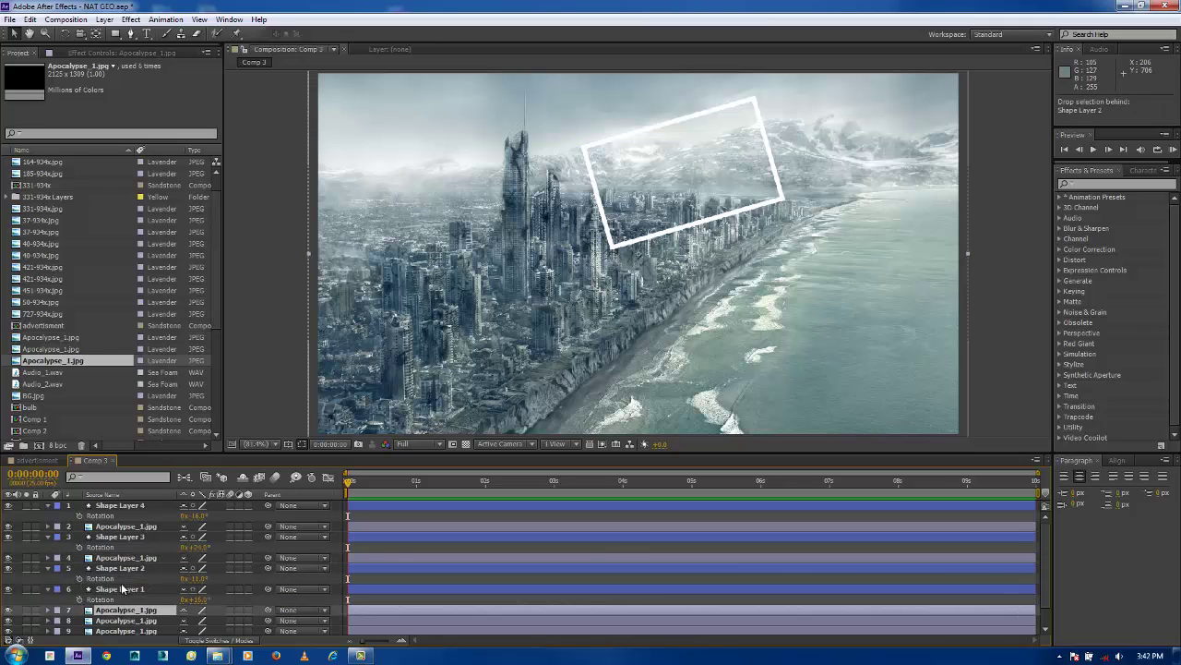
Delete the surplus Apocalypse_1.jpg copy beneath Shape Layer 1, leaving one for the frame and the scaled background layer.
{"action": "scroll", "coordinate": [129, 600], "scroll_direction": "down", "scroll_amount": 1}
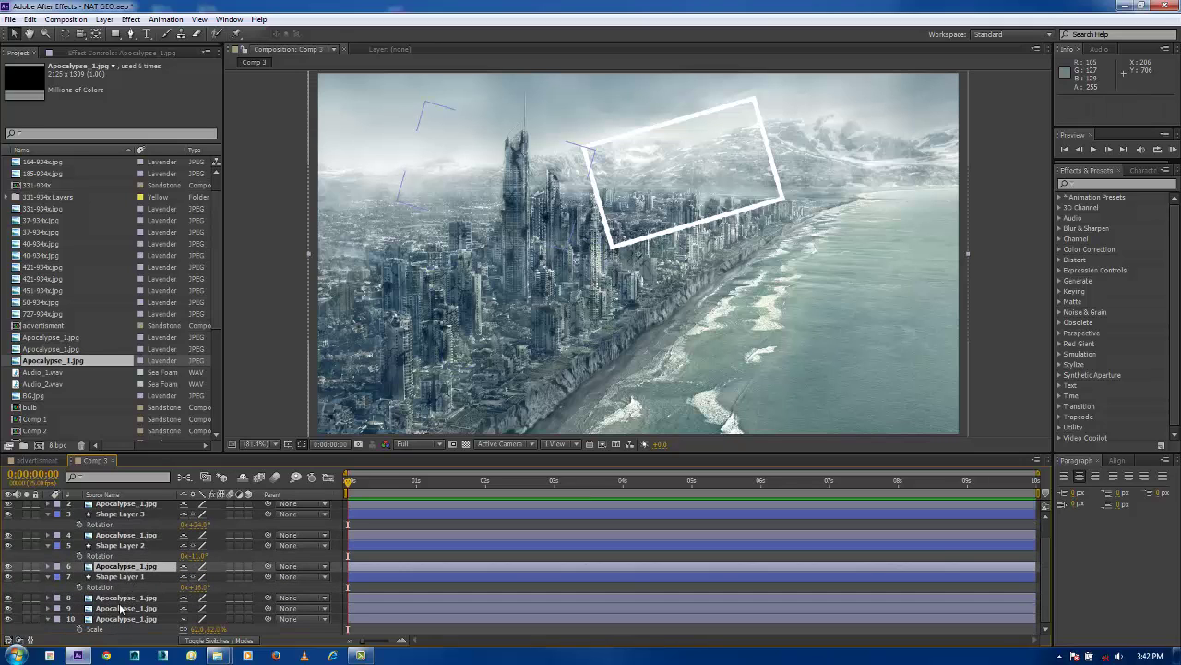
{"action": "left_click", "coordinate": [111, 598]}
{"action": "key", "text": "Delete"}
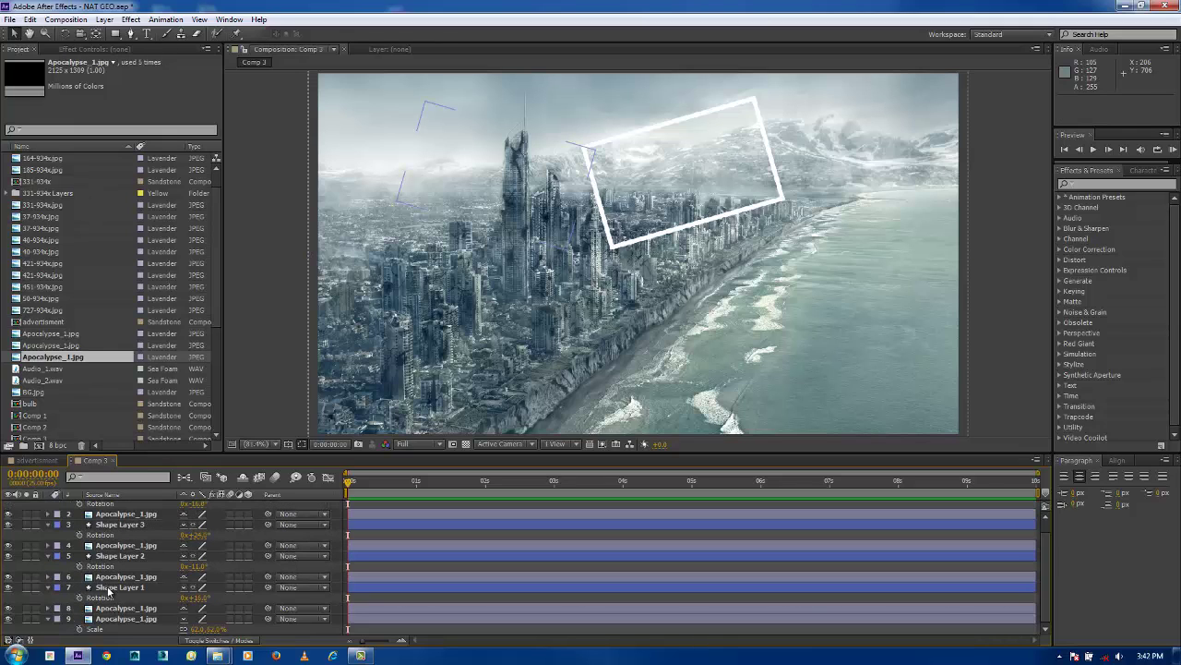
Collapse the rotation properties of all four shape layers in the timeline.
{"action": "left_click", "coordinate": [113, 587]}
{"action": "scroll", "coordinate": [119, 546], "scroll_direction": "up", "scroll_amount": 1}
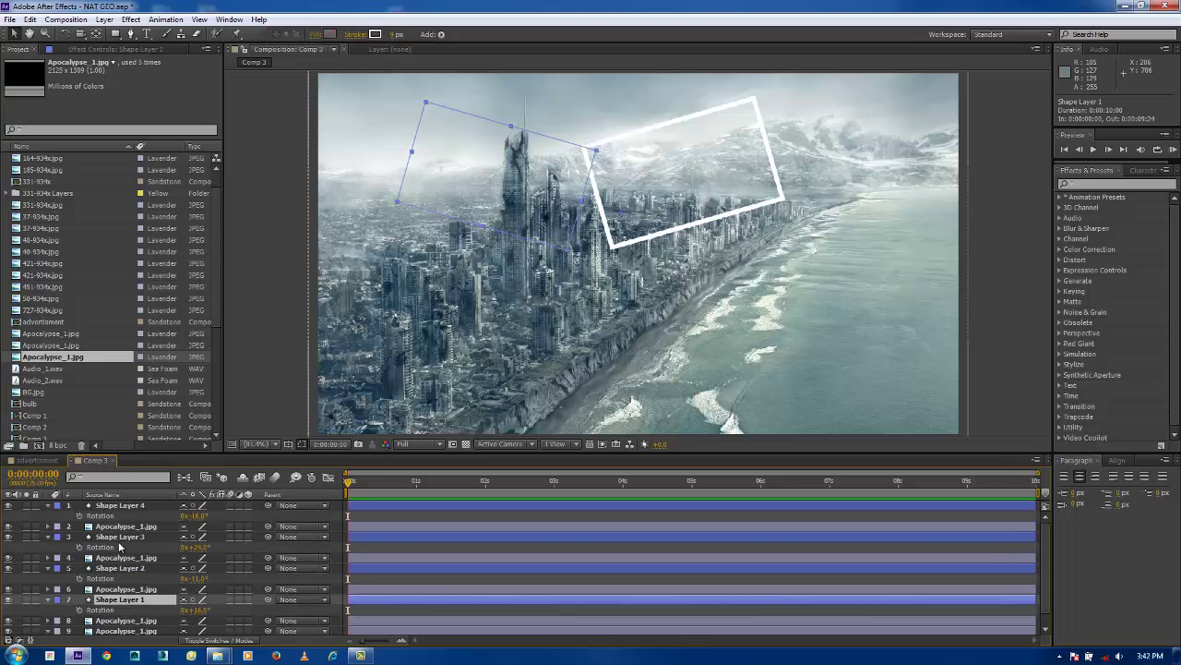
{"action": "left_click", "coordinate": [50, 515]}
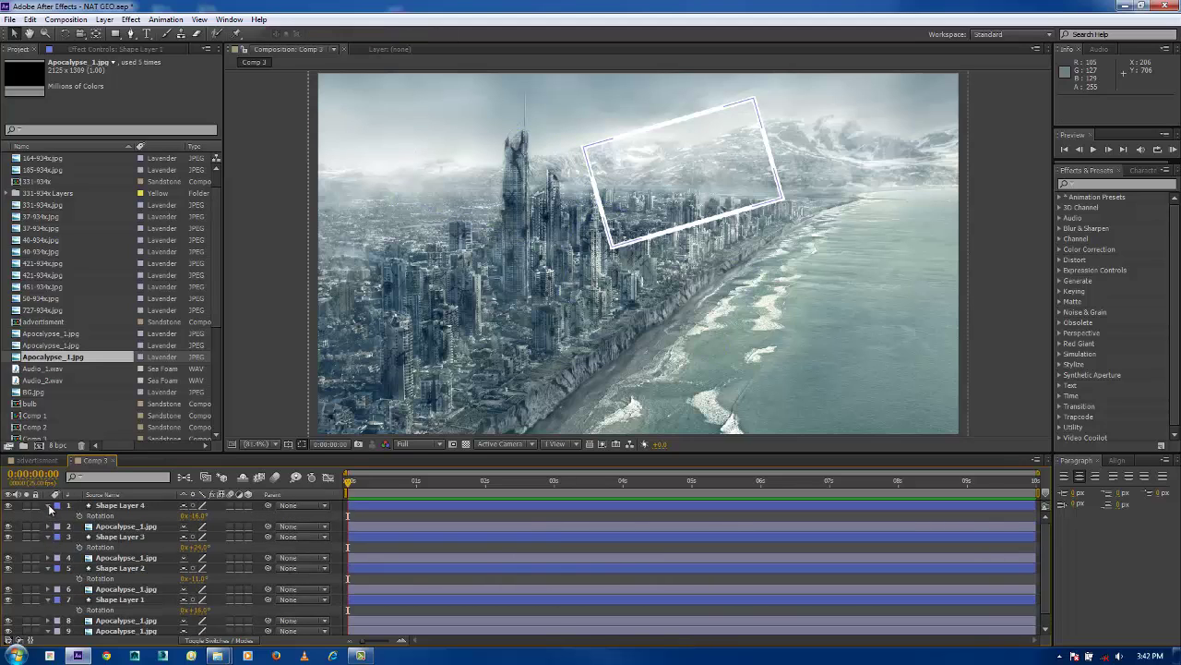
{"action": "left_click", "coordinate": [48, 506]}
{"action": "left_click", "coordinate": [48, 527]}
{"action": "left_click", "coordinate": [49, 578]}
{"action": "left_click", "coordinate": [48, 547]}
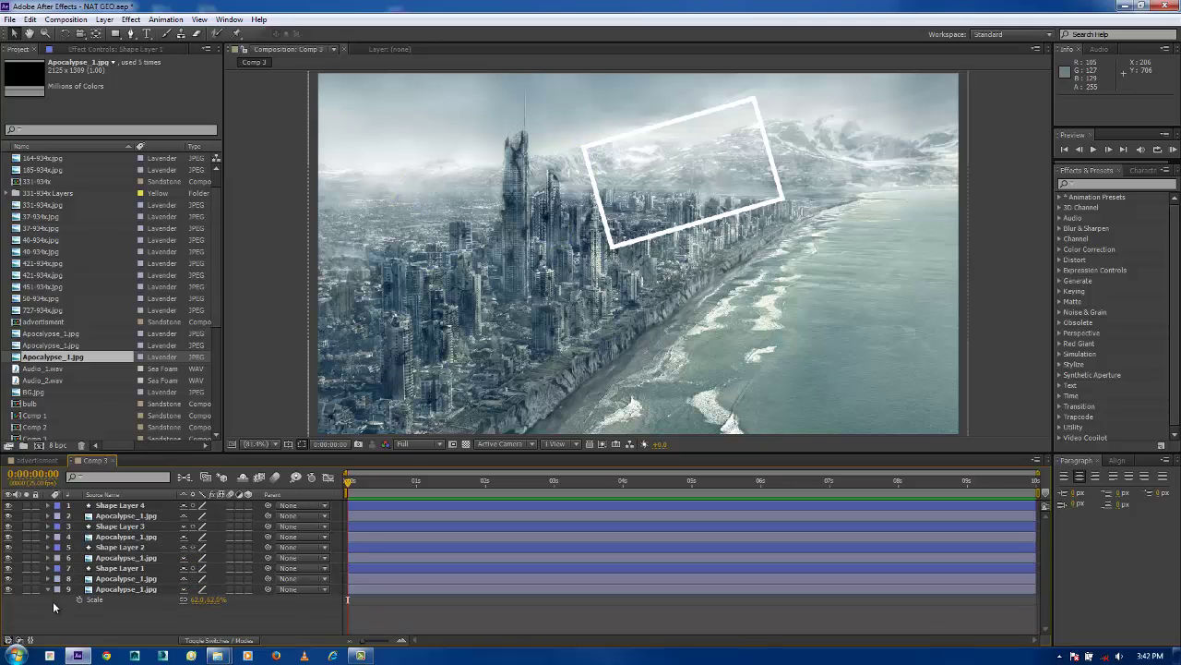
Hide layers 3 to 9 and toggle the visibility of Shape Layer 4 and its Apocalypse_1.jpg layer, leaving both shown.
{"action": "left_click", "coordinate": [9, 526]}
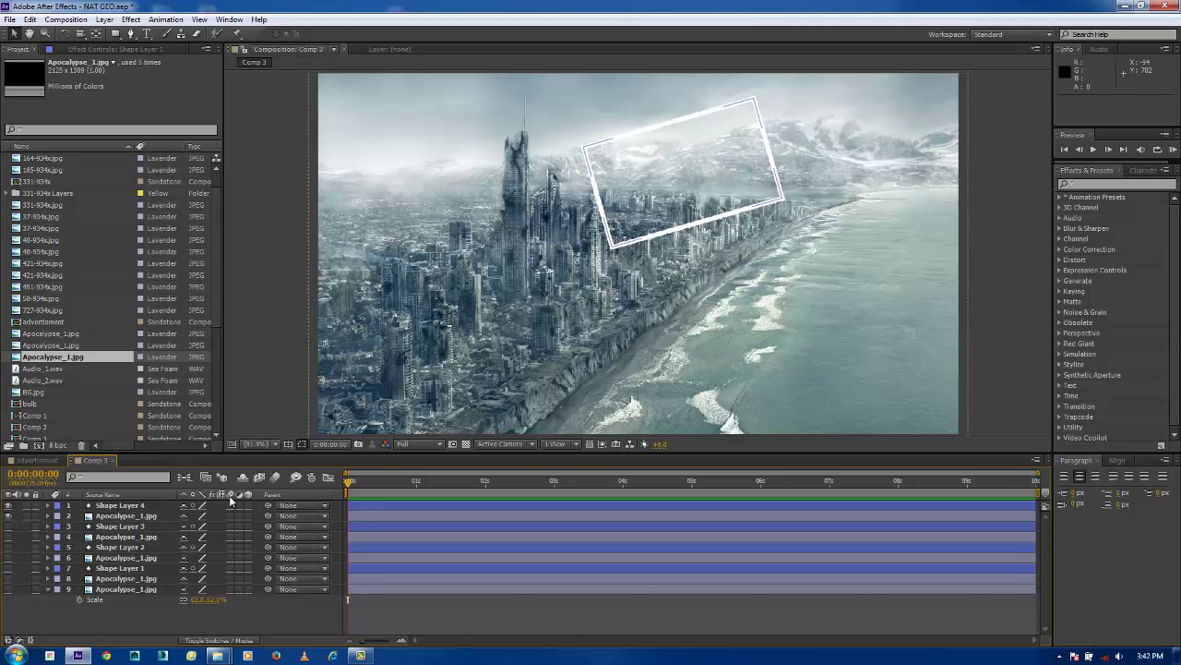
{"action": "left_click", "coordinate": [122, 507]}
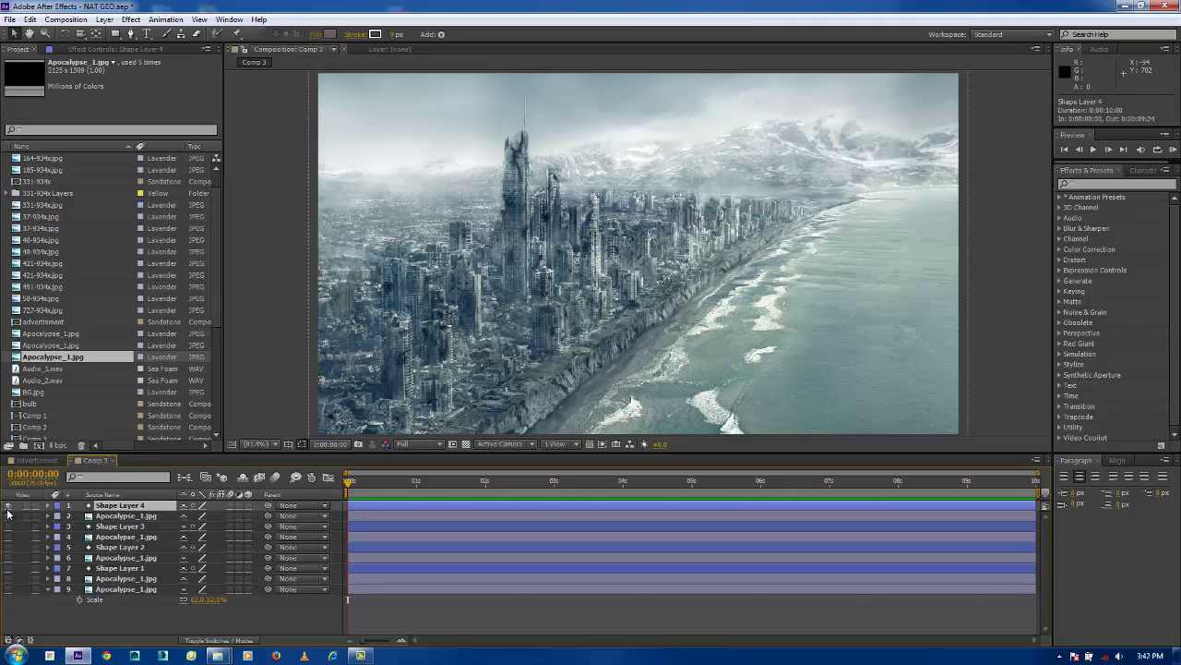
{"action": "left_click", "coordinate": [9, 507]}
{"action": "left_click", "coordinate": [8, 511]}
{"action": "left_click", "coordinate": [8, 506]}
{"action": "left_click", "coordinate": [8, 517]}
{"action": "left_click", "coordinate": [9, 517]}
{"action": "left_click", "coordinate": [8, 517]}
{"action": "left_click", "coordinate": [8, 517]}
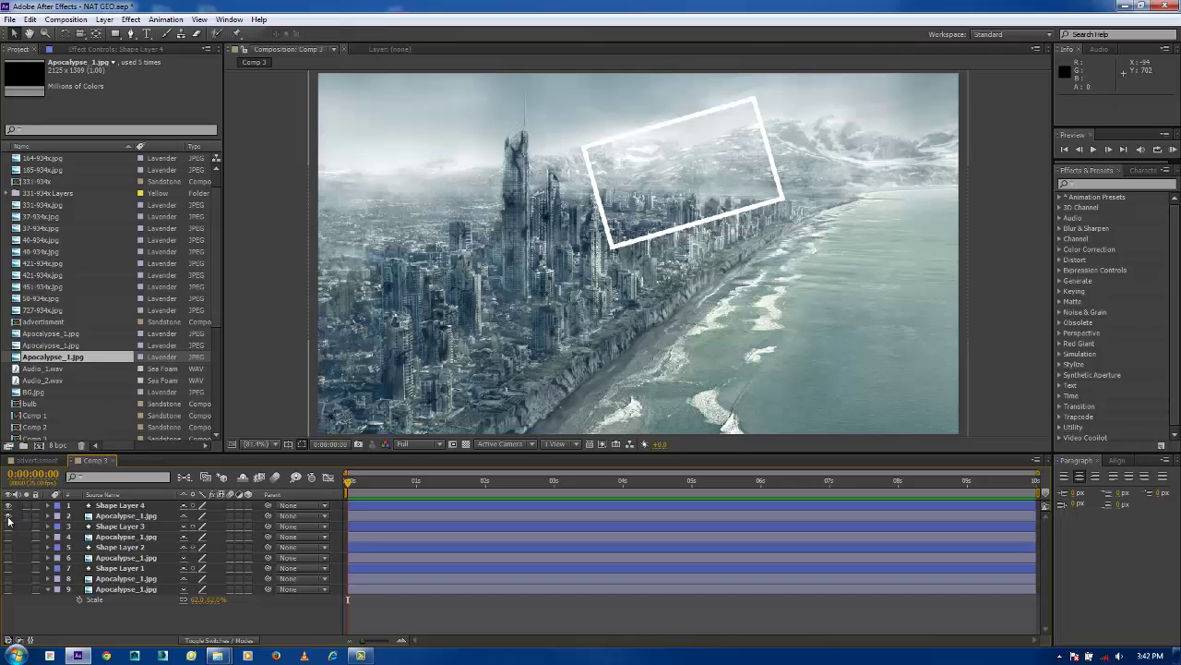
Draw a closed four-point Pen mask on the Apocalypse_1.jpg layer beneath Shape Layer 4, following the corners of that frame.
{"action": "left_click", "coordinate": [127, 516]}
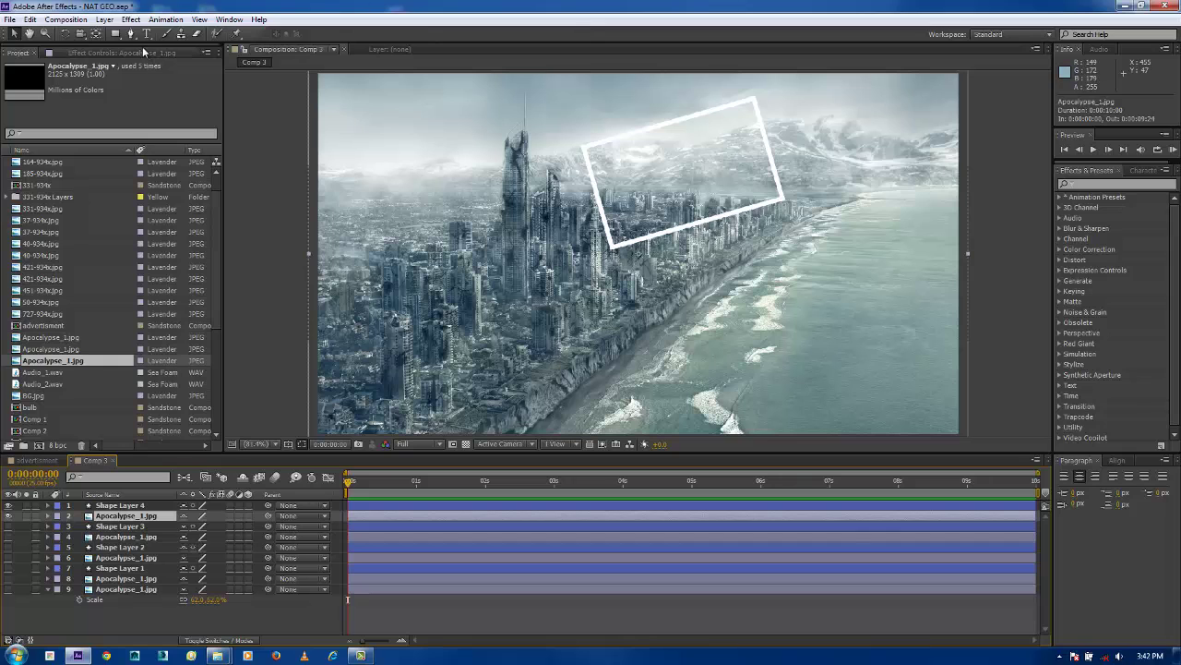
{"action": "left_click", "coordinate": [117, 35]}
{"action": "key", "text": "space"}
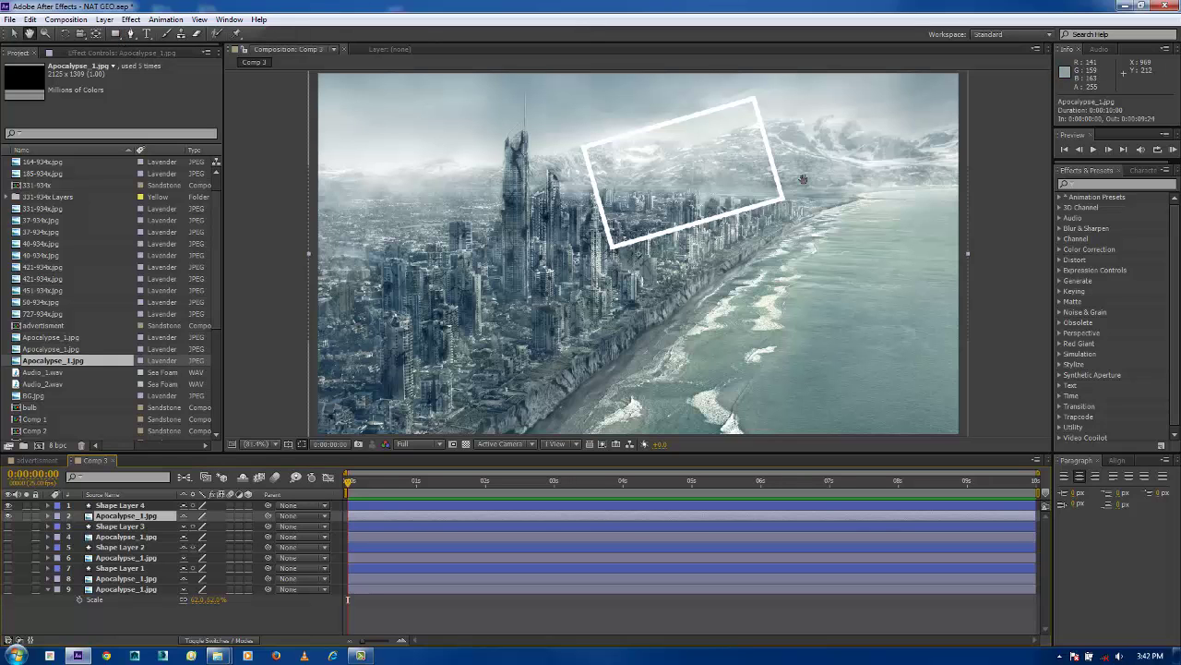
{"action": "scroll", "coordinate": [803, 179], "scroll_direction": "up", "scroll_amount": 4}
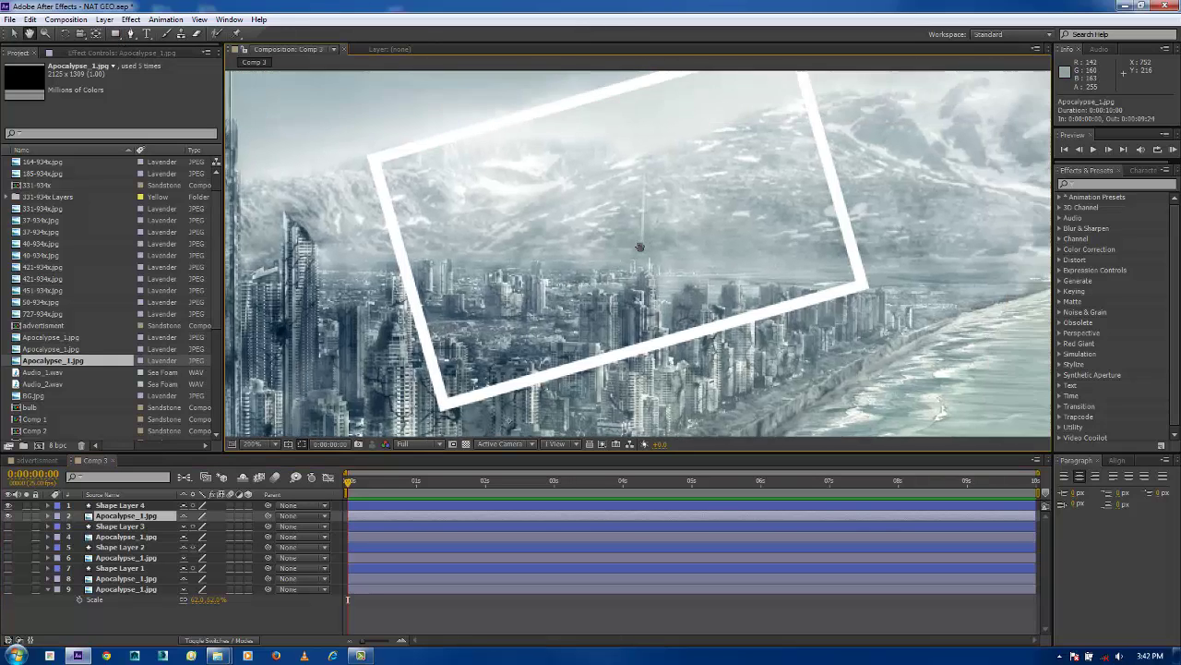
{"action": "scroll", "coordinate": [637, 249], "scroll_direction": "down", "scroll_amount": 2}
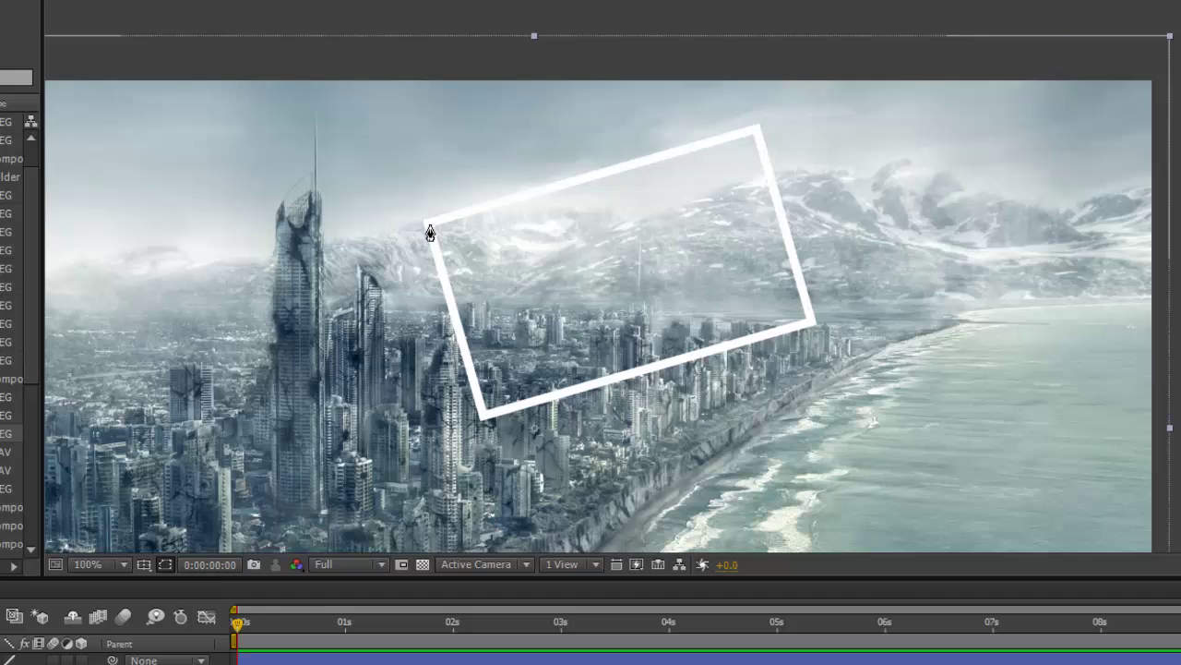
{"action": "left_click", "coordinate": [429, 225]}
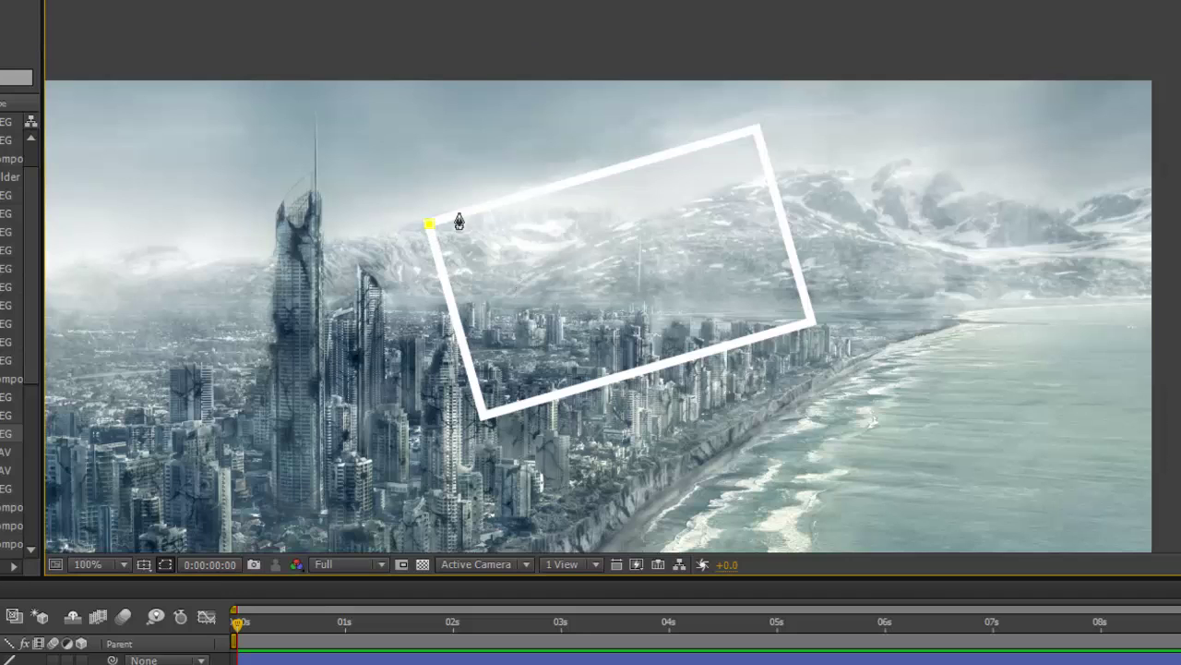
{"action": "left_click", "coordinate": [756, 132]}
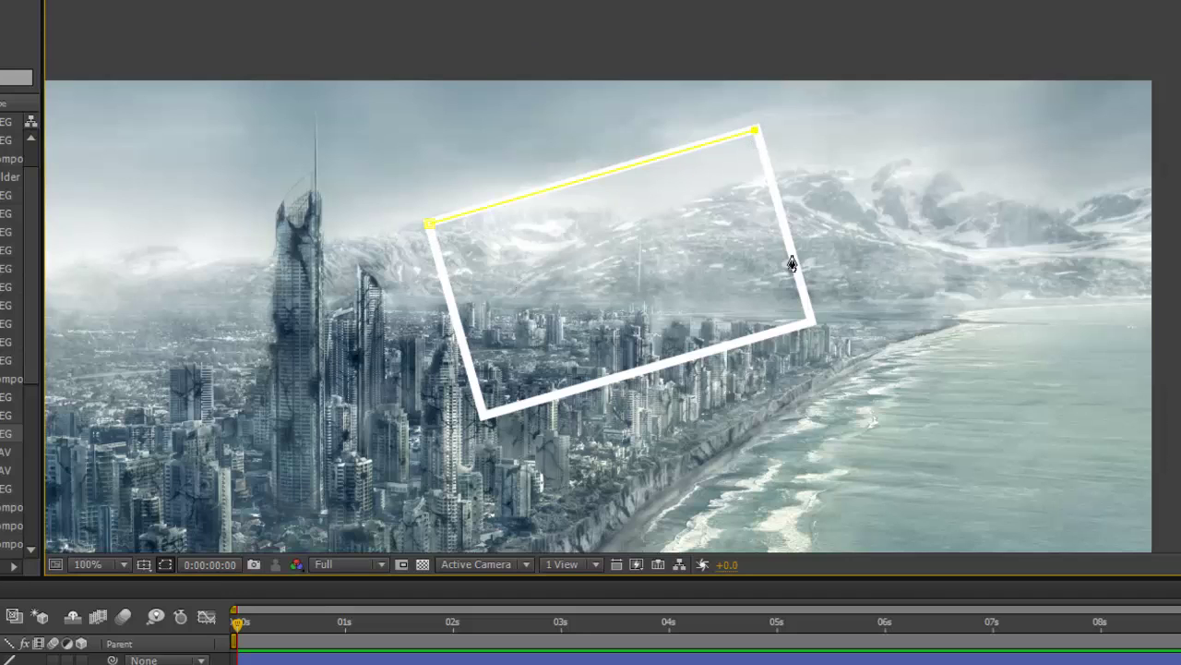
{"action": "left_click", "coordinate": [809, 324]}
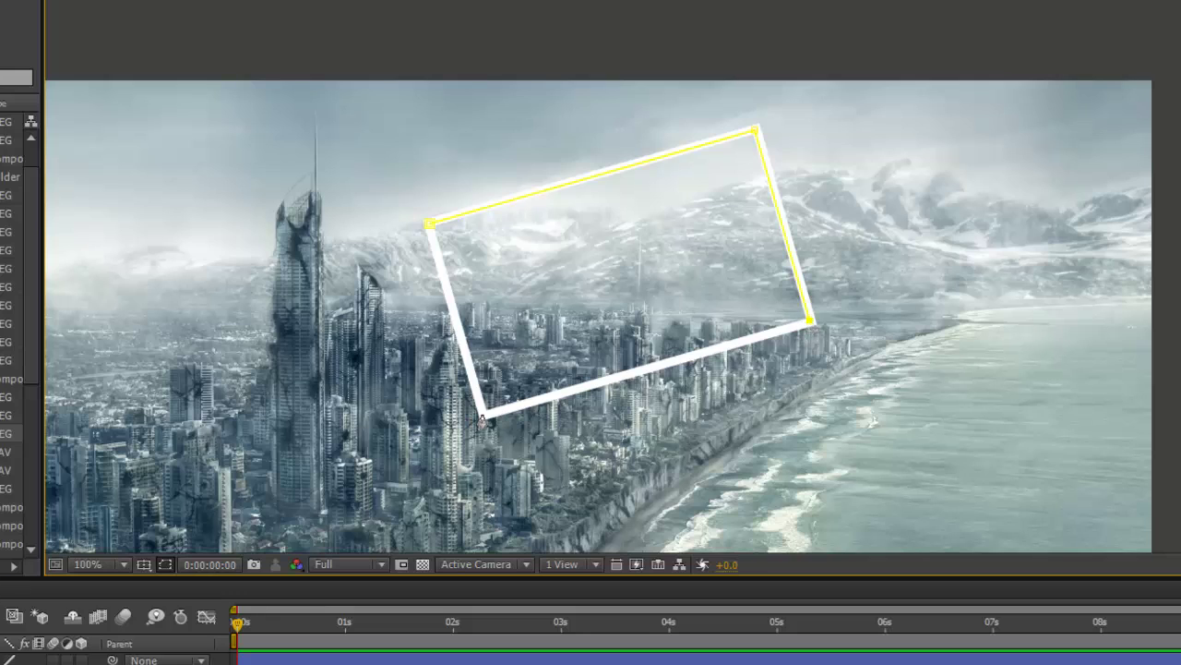
{"action": "left_click", "coordinate": [482, 418]}
{"action": "left_click", "coordinate": [431, 226]}
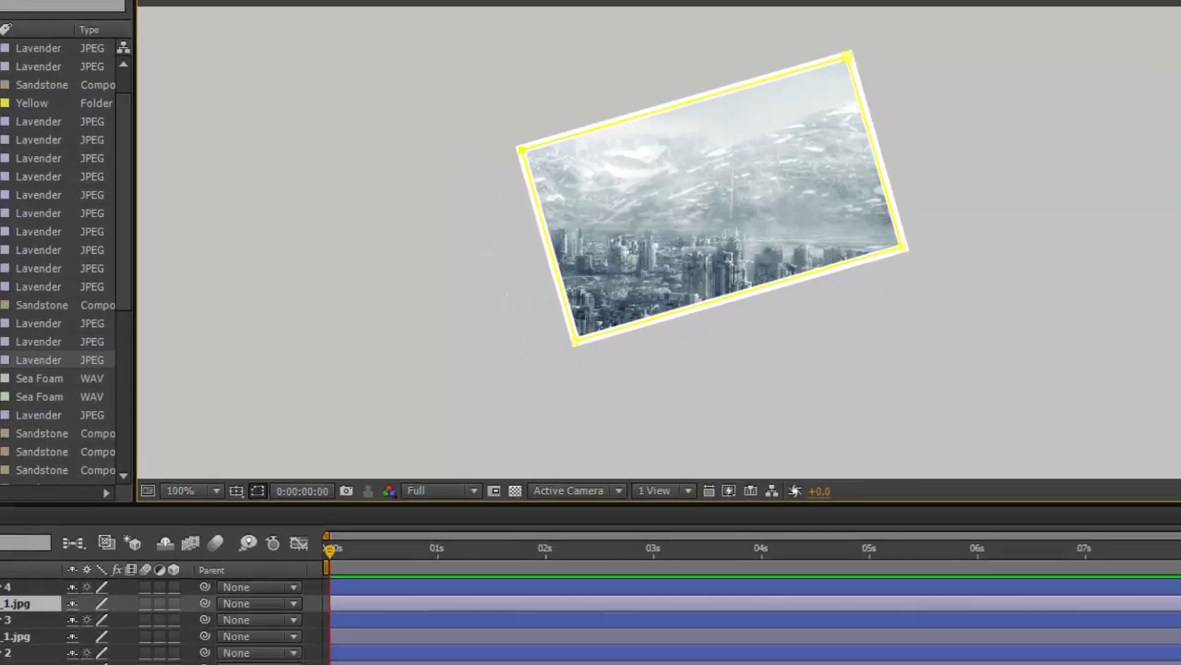
Reveal Mask 1 on the masked Apocalypse_1.jpg layer and set its mask color to red (FF0000).
{"action": "left_click", "coordinate": [115, 482]}
{"action": "key", "text": "m"}
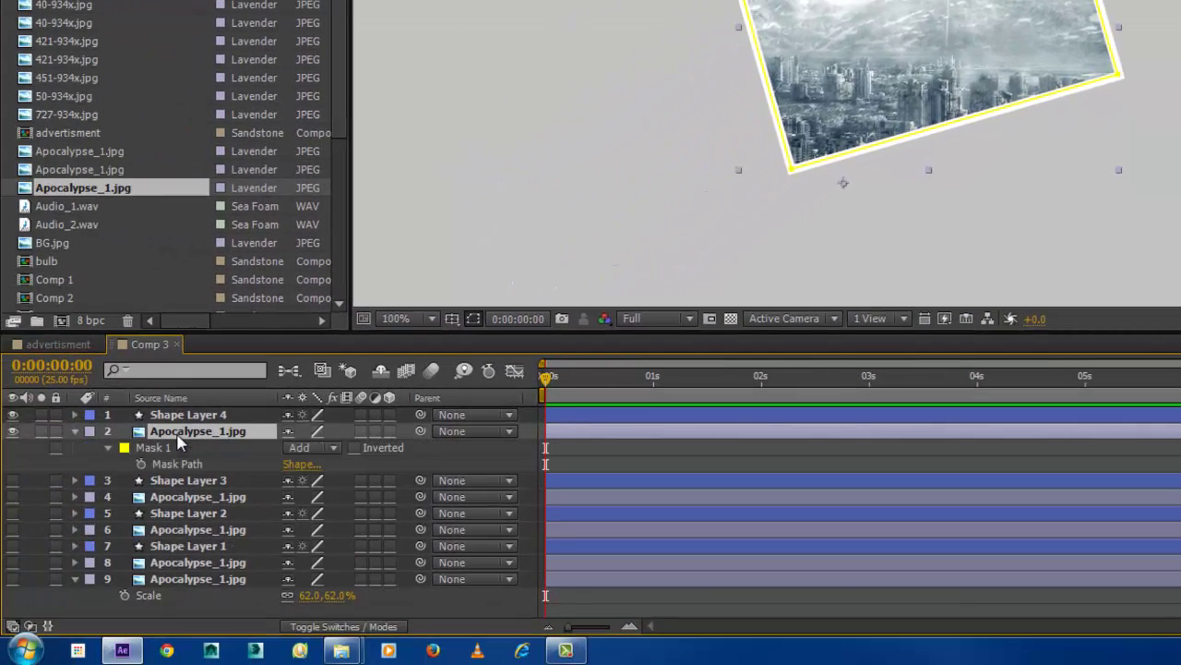
{"action": "left_click", "coordinate": [124, 446]}
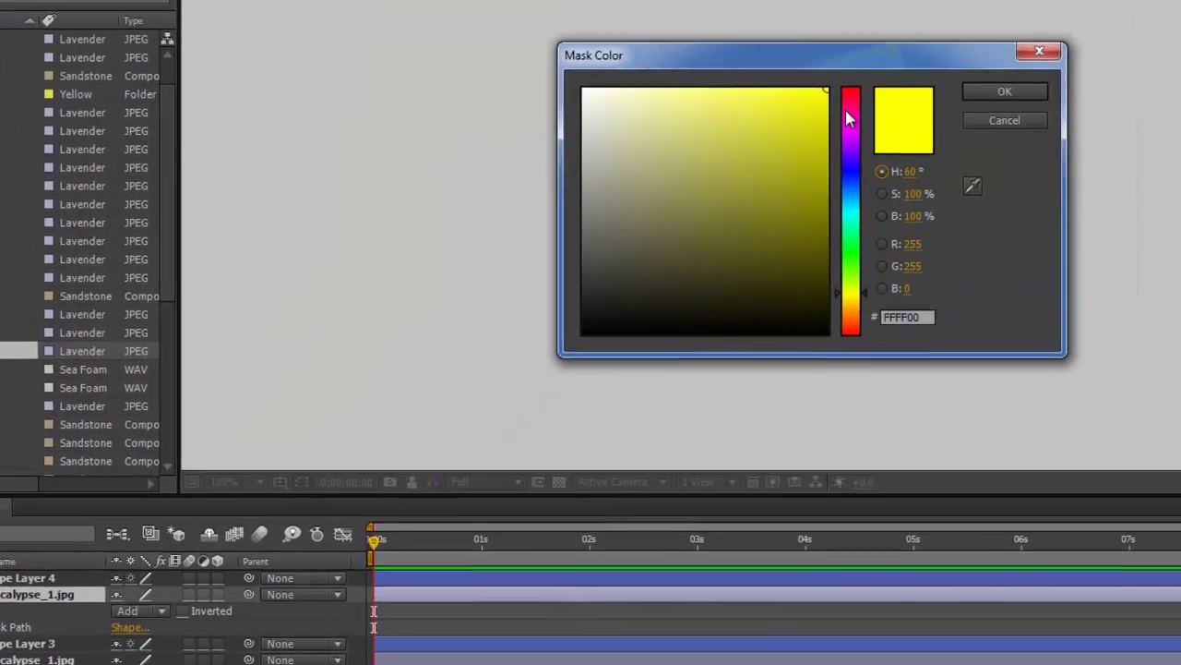
{"action": "left_click_drag", "start_coordinate": [847, 118], "coordinate": [828, 105]}
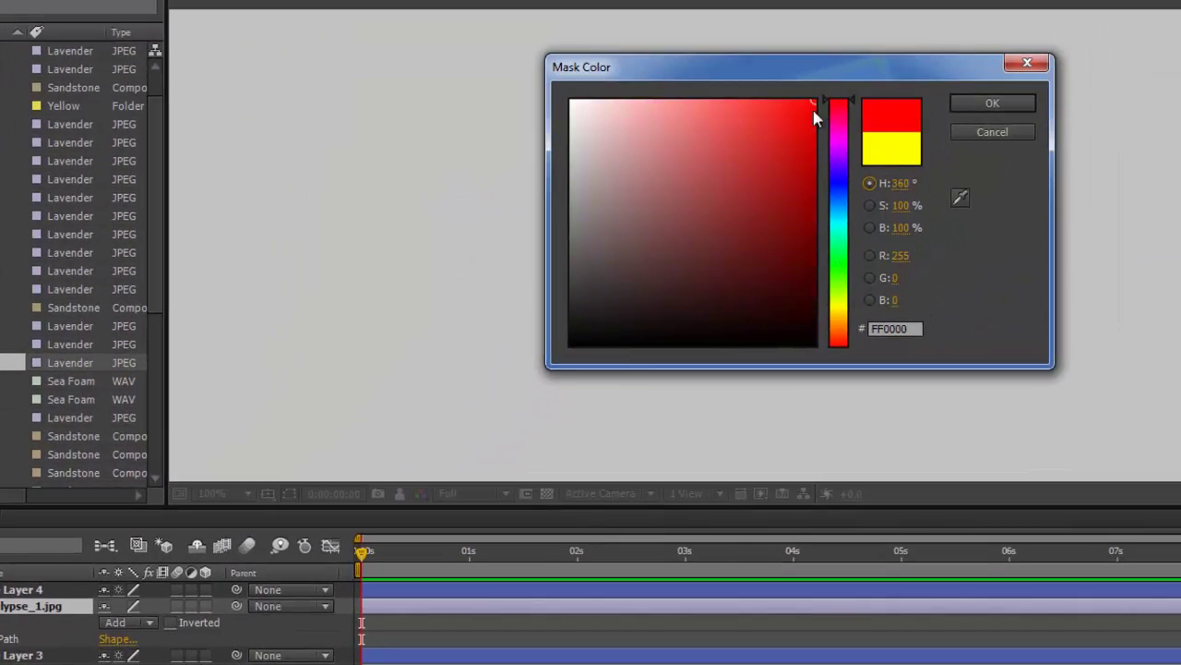
{"action": "left_click", "coordinate": [978, 102]}
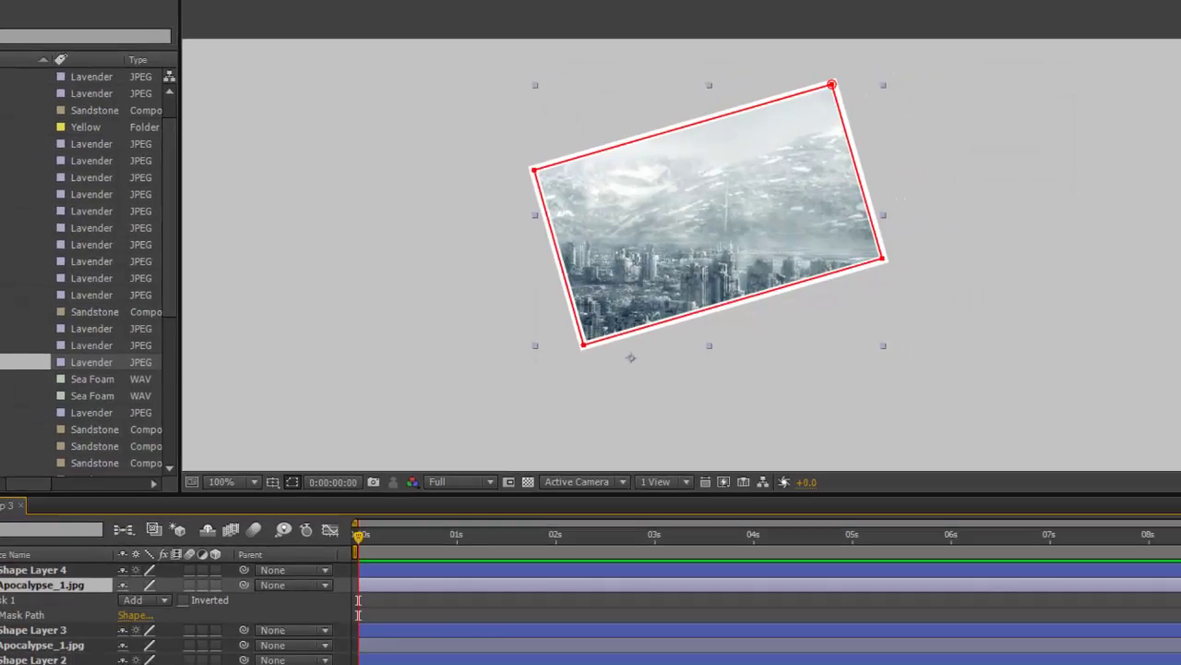
Check the masked image against Shape Layer 4's frame by toggling the visibility of each layer.
{"action": "key", "text": "shift+slash"}
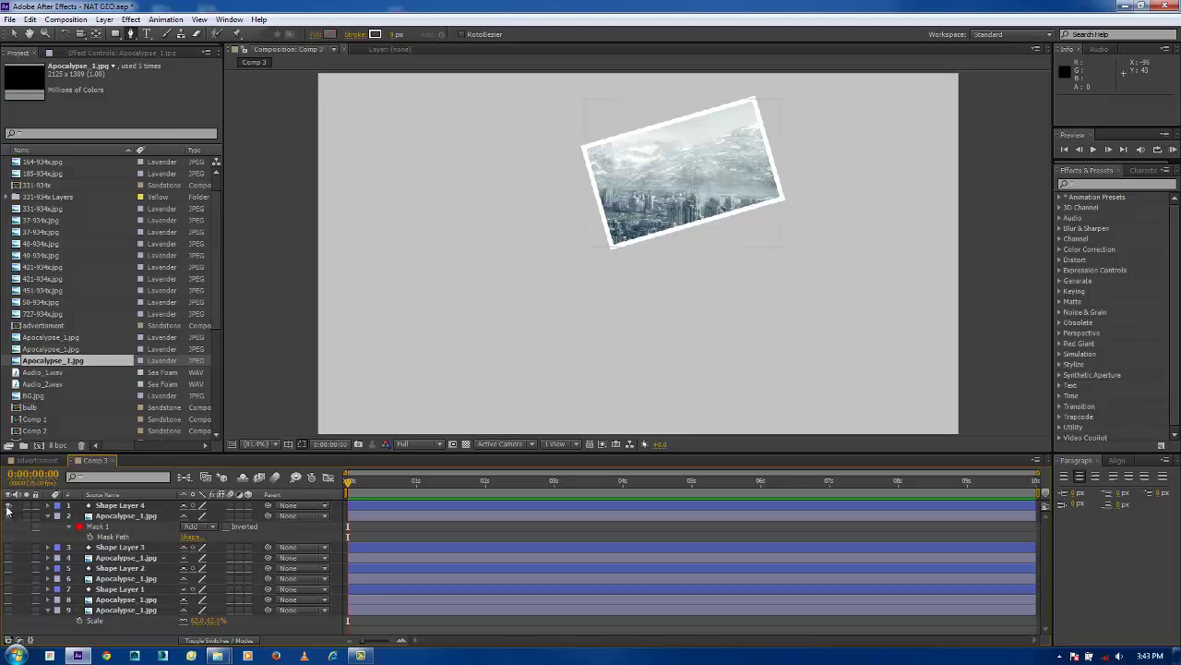
{"action": "left_click", "coordinate": [8, 515]}
{"action": "left_click", "coordinate": [8, 515]}
{"action": "left_click", "coordinate": [9, 506]}
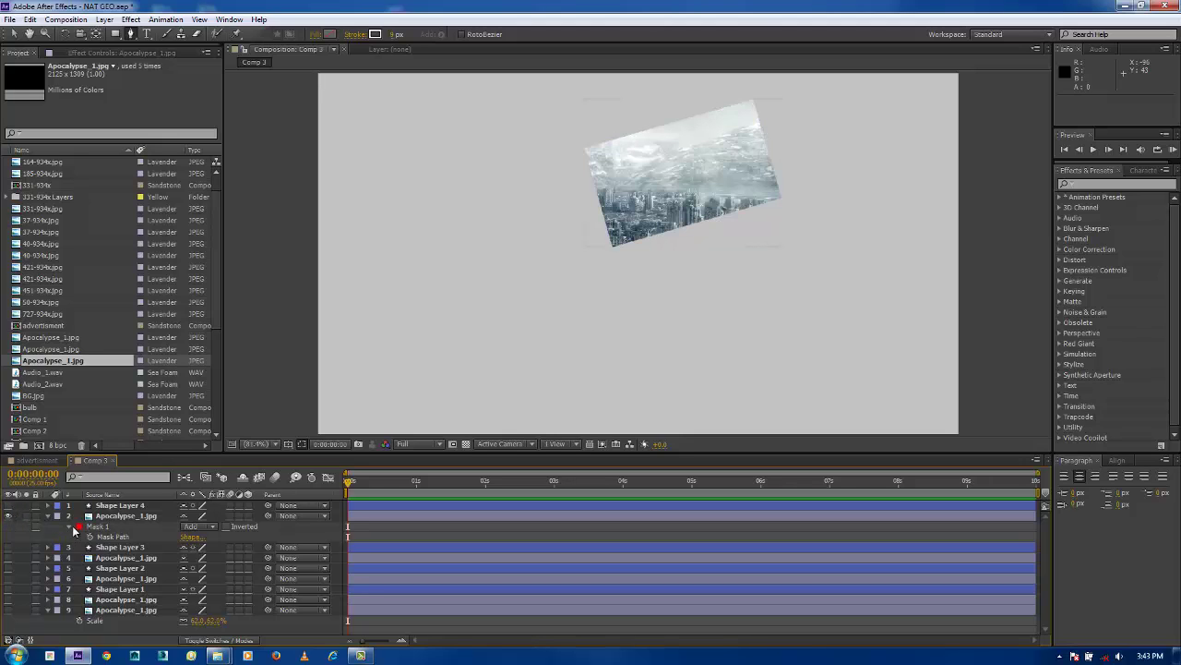
{"action": "left_click", "coordinate": [9, 505]}
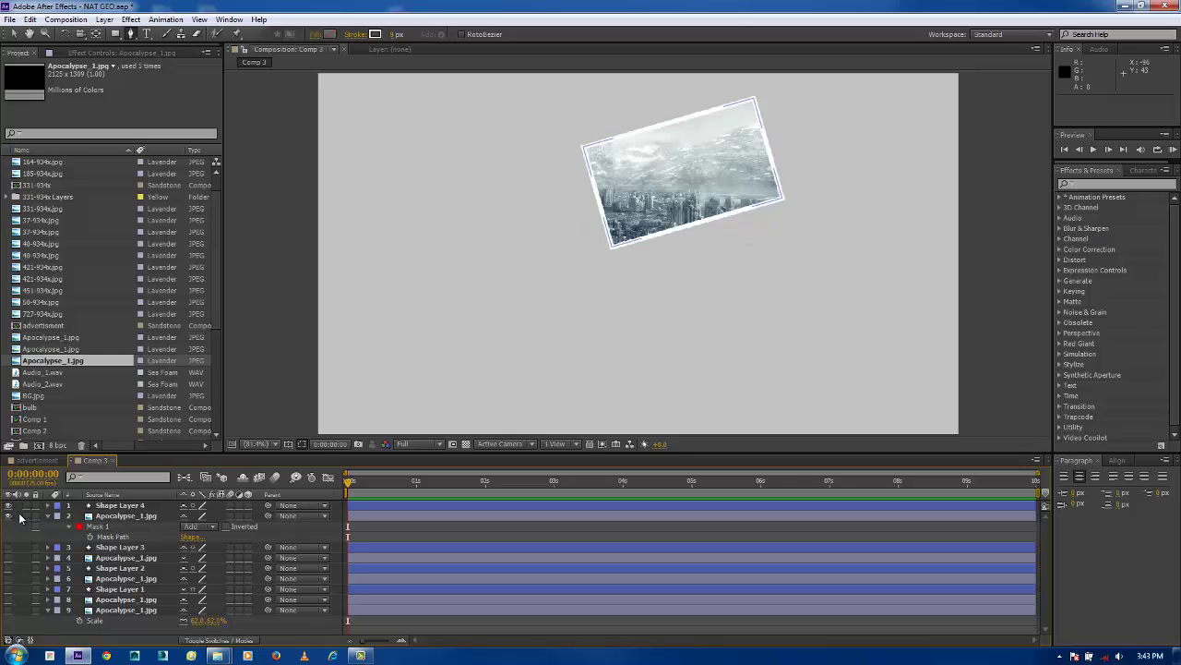
{"action": "left_click", "coordinate": [8, 515]}
{"action": "left_click", "coordinate": [8, 515]}
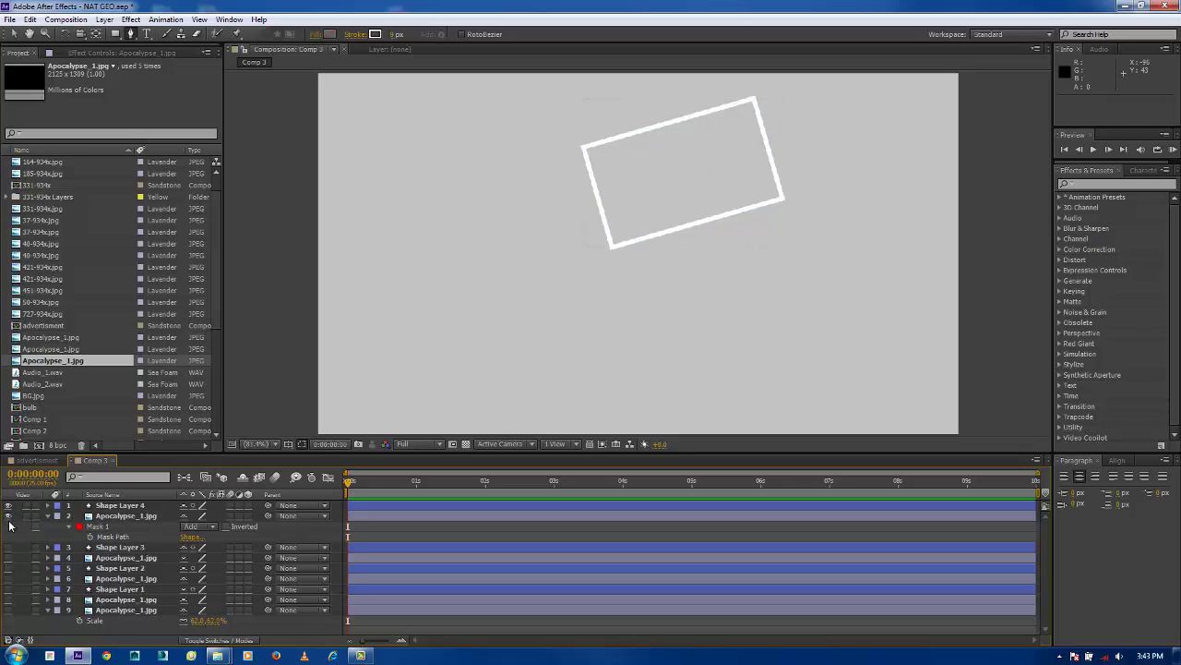
Show Shape Layer 3 and the Apocalypse_1.jpg layer beneath it, and hide Shape Layer 4 and its masked image.
{"action": "left_click", "coordinate": [8, 547]}
{"action": "left_click", "coordinate": [8, 557]}
{"action": "left_click", "coordinate": [9, 515]}
{"action": "left_click", "coordinate": [8, 505]}
{"action": "left_click", "coordinate": [8, 558]}
{"action": "left_click", "coordinate": [9, 558]}
{"action": "left_click", "coordinate": [9, 546]}
{"action": "left_click", "coordinate": [8, 547]}
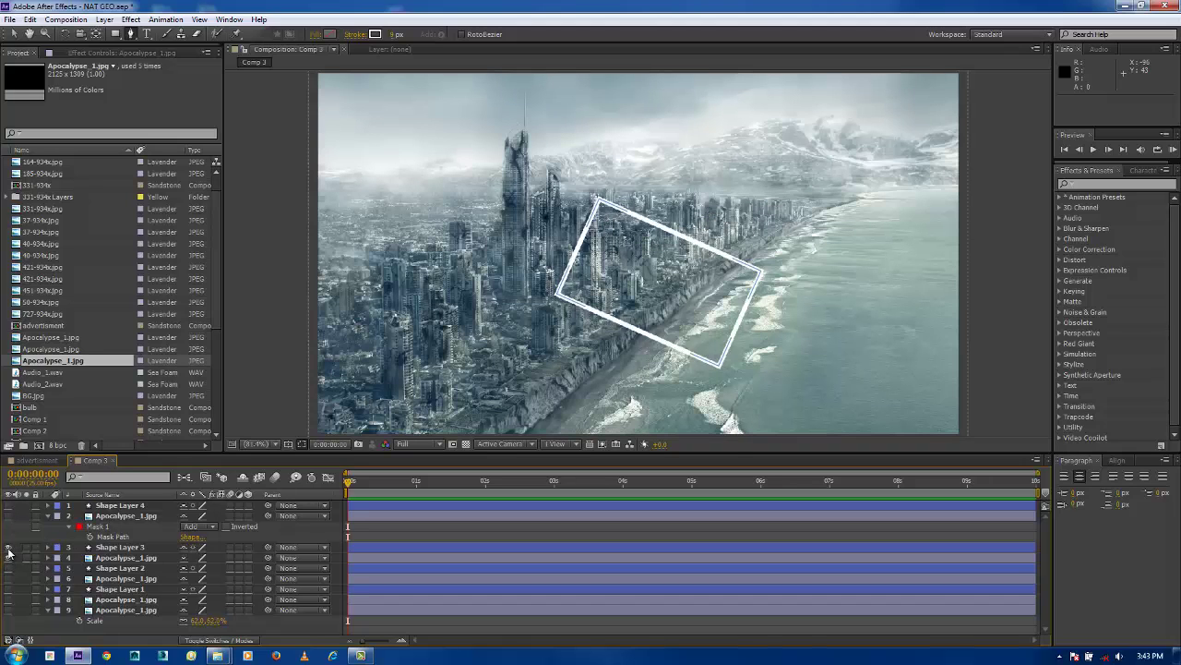
Draw a closed four-point Pen mask on the Apocalypse_1.jpg layer beneath Shape Layer 3, following the corners of that frame.
{"action": "left_click", "coordinate": [112, 557]}
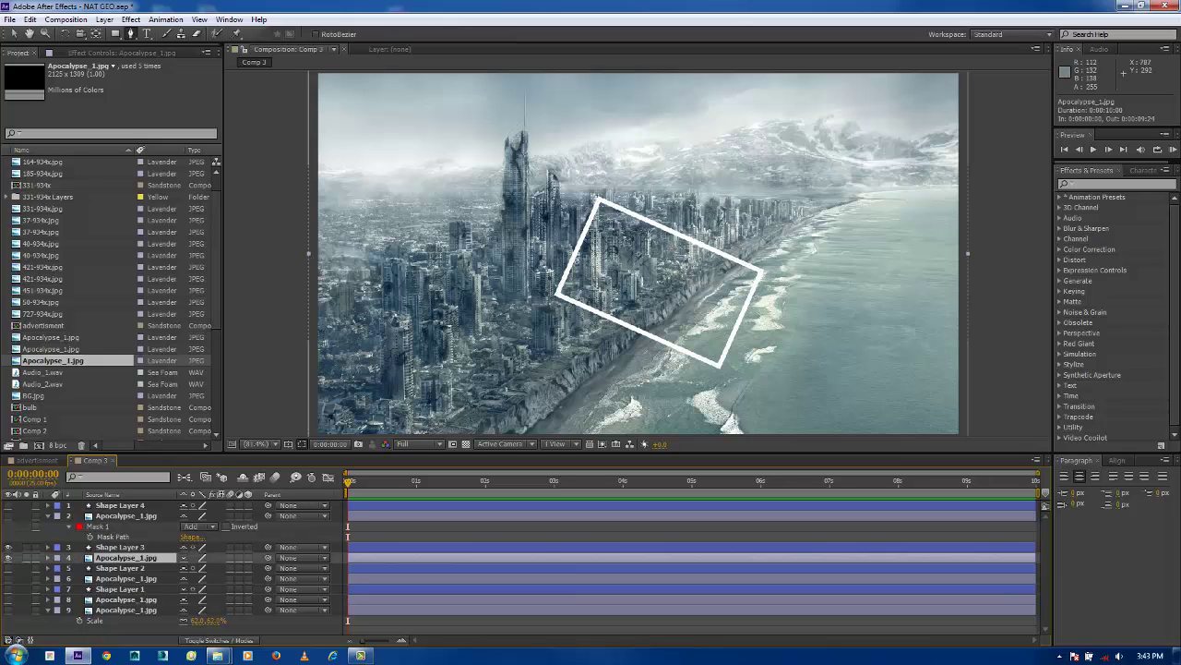
{"action": "left_click_drag", "start_coordinate": [656, 251], "coordinate": [624, 236]}
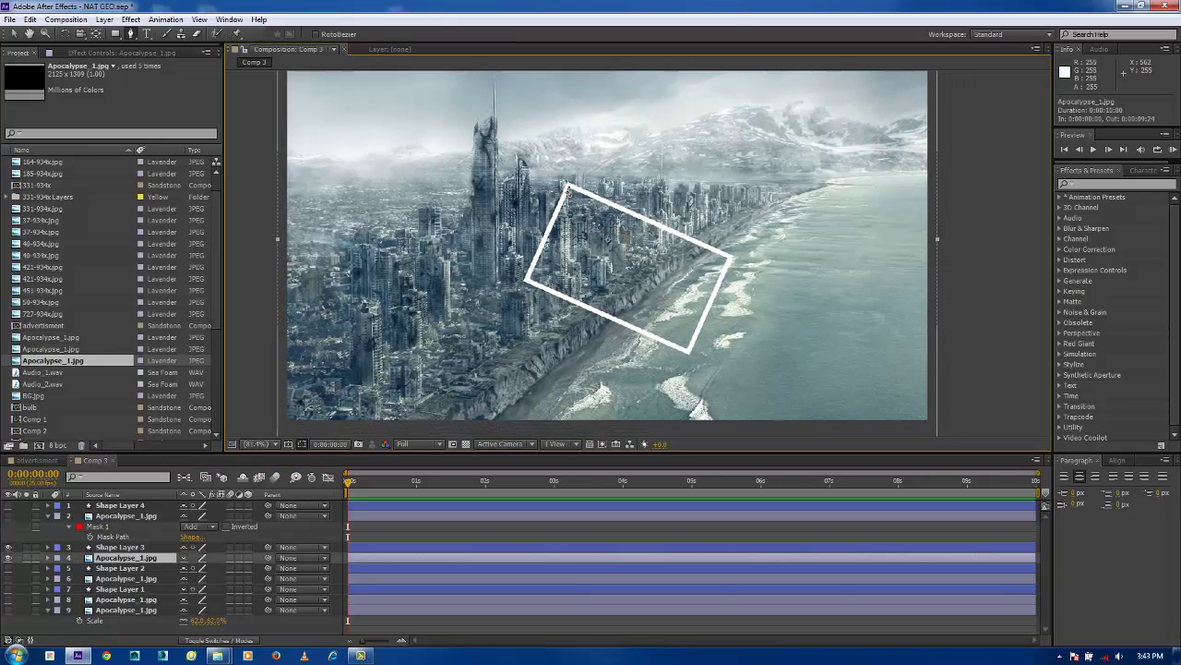
{"action": "left_click", "coordinate": [569, 188]}
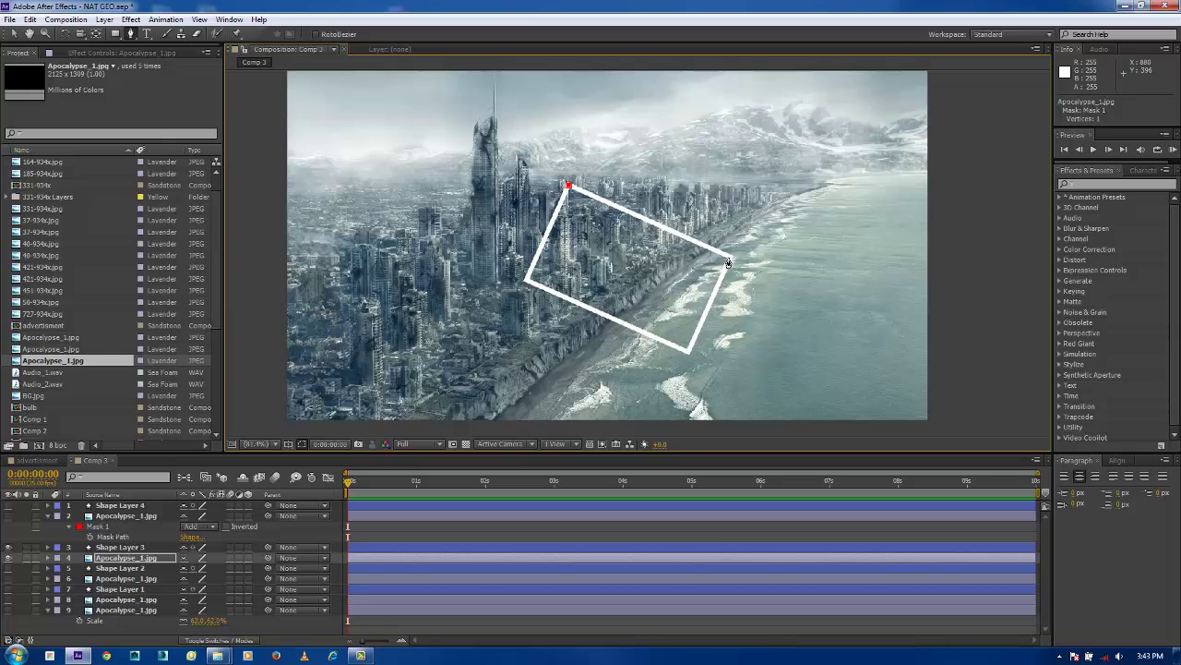
{"action": "left_click", "coordinate": [730, 260]}
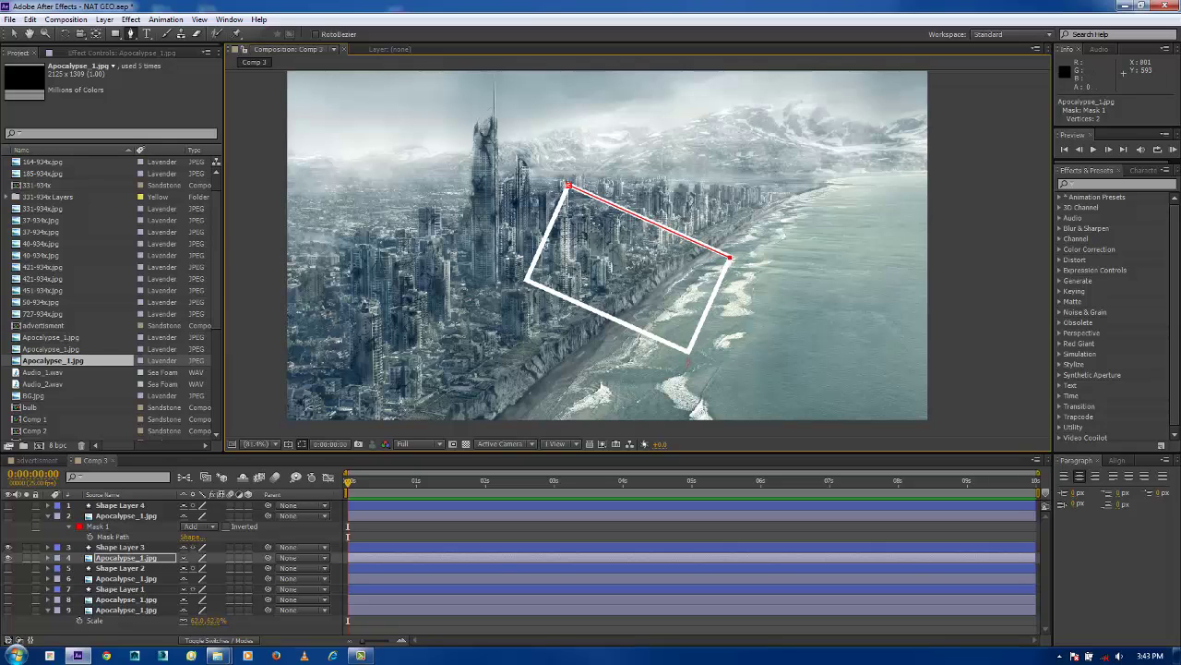
{"action": "left_click", "coordinate": [688, 351]}
{"action": "left_click", "coordinate": [526, 278]}
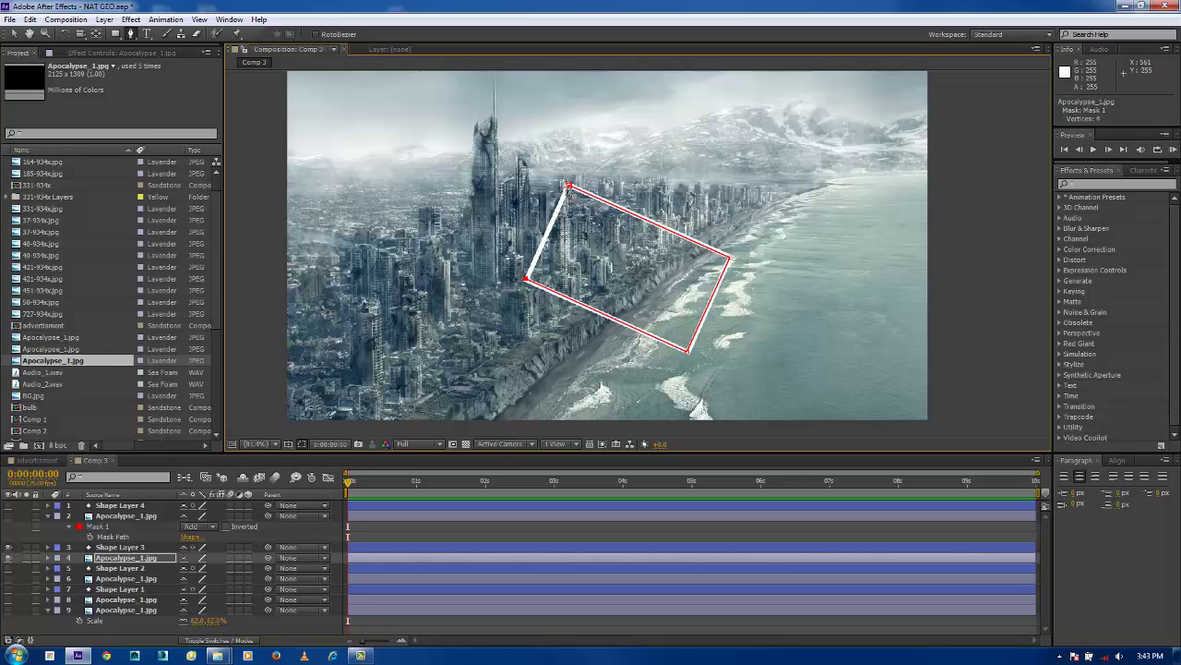
{"action": "left_click", "coordinate": [567, 187]}
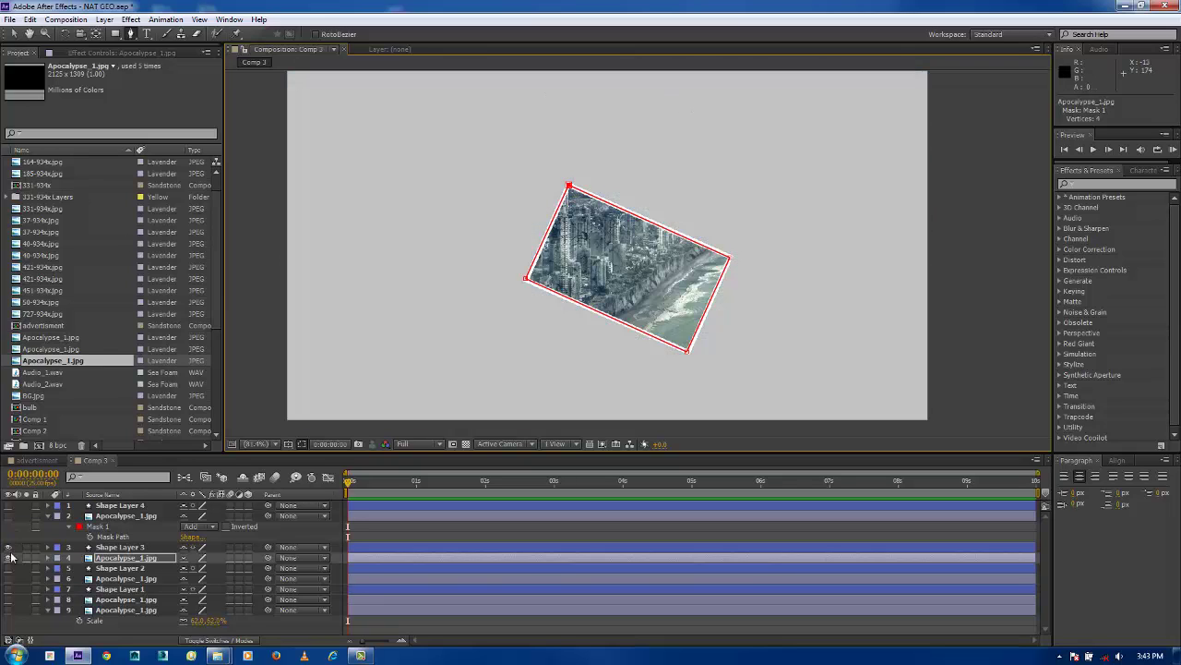
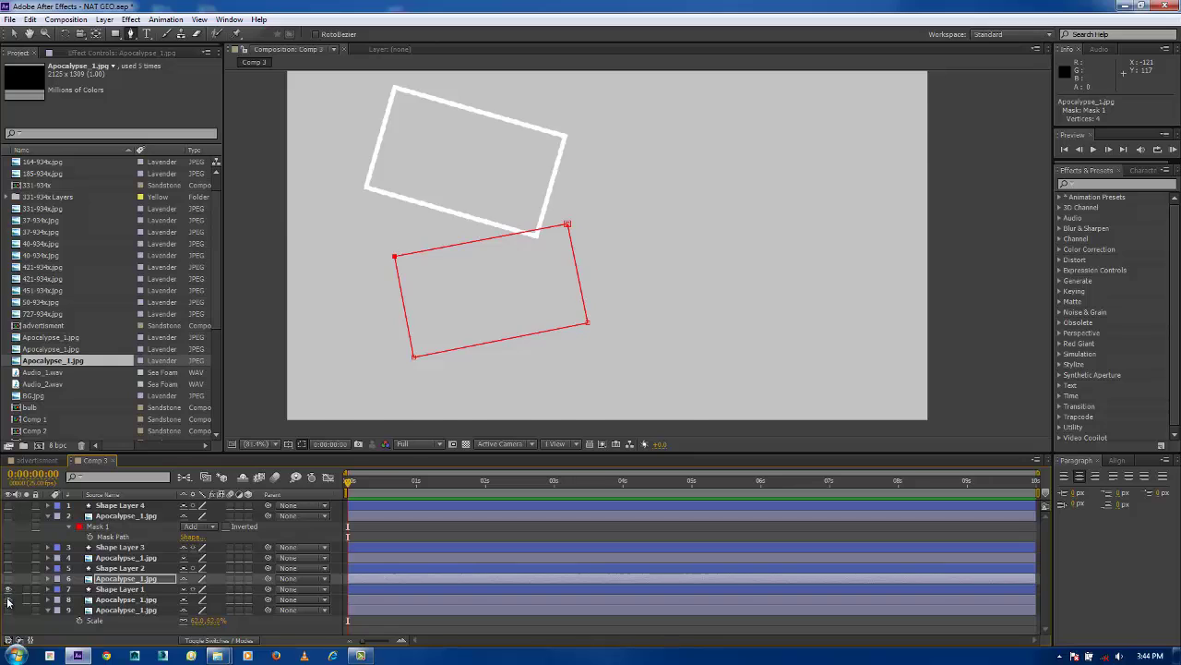
Show the Apocalypse_1.jpg layer beneath Shape Layer 1 and draw a closed four-point Pen mask on it along that frame's corners.
{"action": "left_click", "coordinate": [7, 599]}
{"action": "left_click", "coordinate": [120, 599]}
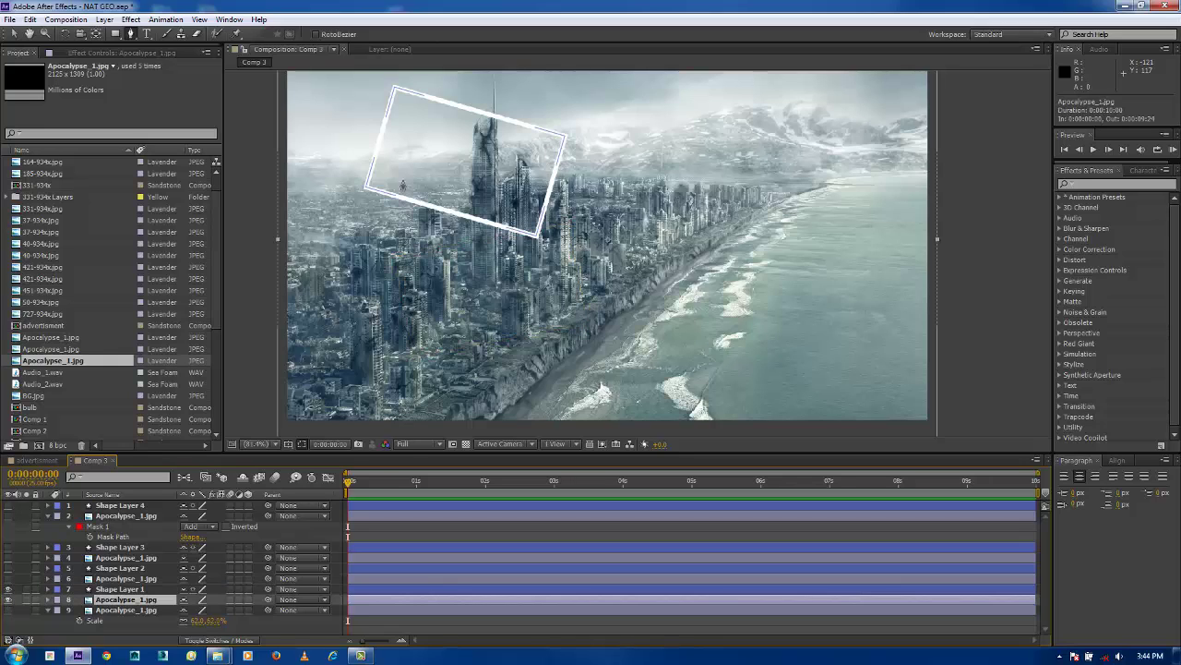
{"action": "left_click", "coordinate": [395, 90]}
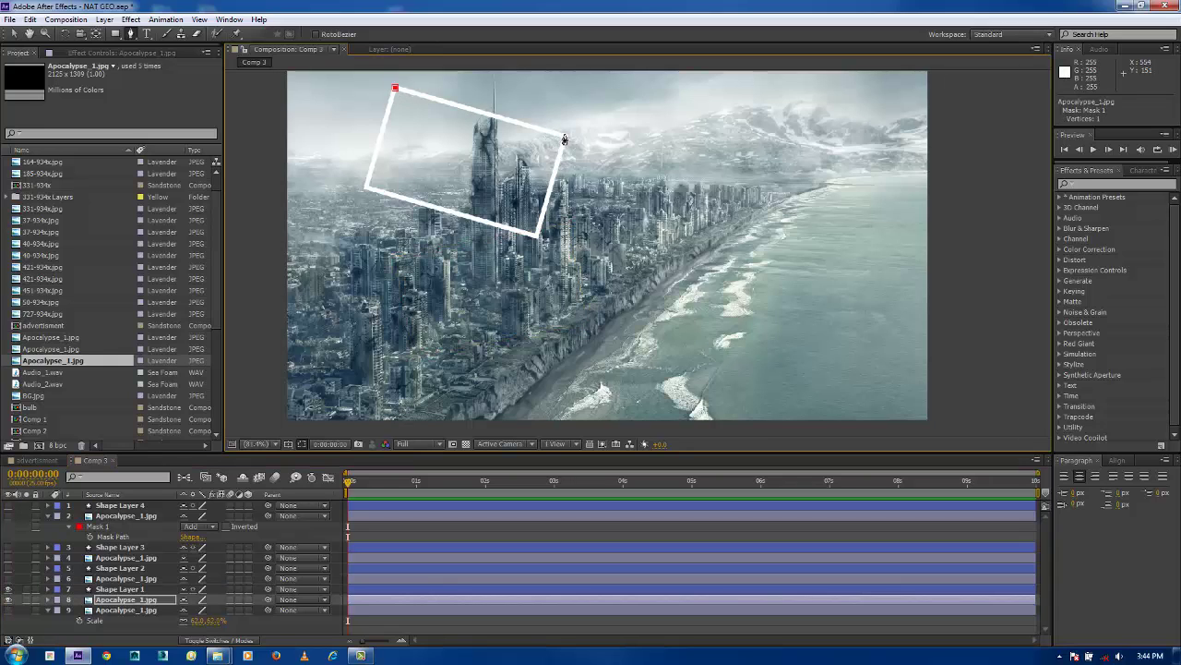
{"action": "left_click", "coordinate": [564, 137], "text": "shift"}
{"action": "left_click", "coordinate": [555, 154]}
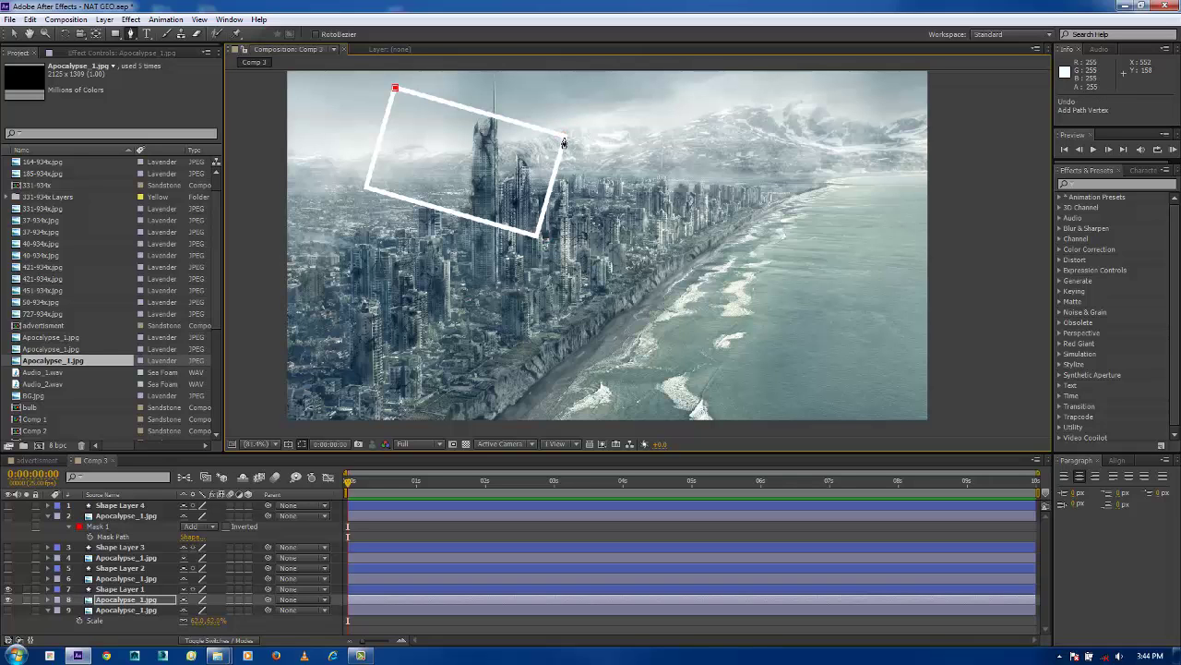
{"action": "scroll", "coordinate": [567, 144], "scroll_direction": "up", "scroll_amount": 1}
{"action": "key", "text": "space"}
{"action": "left_click_drag", "start_coordinate": [567, 147], "coordinate": [622, 242]}
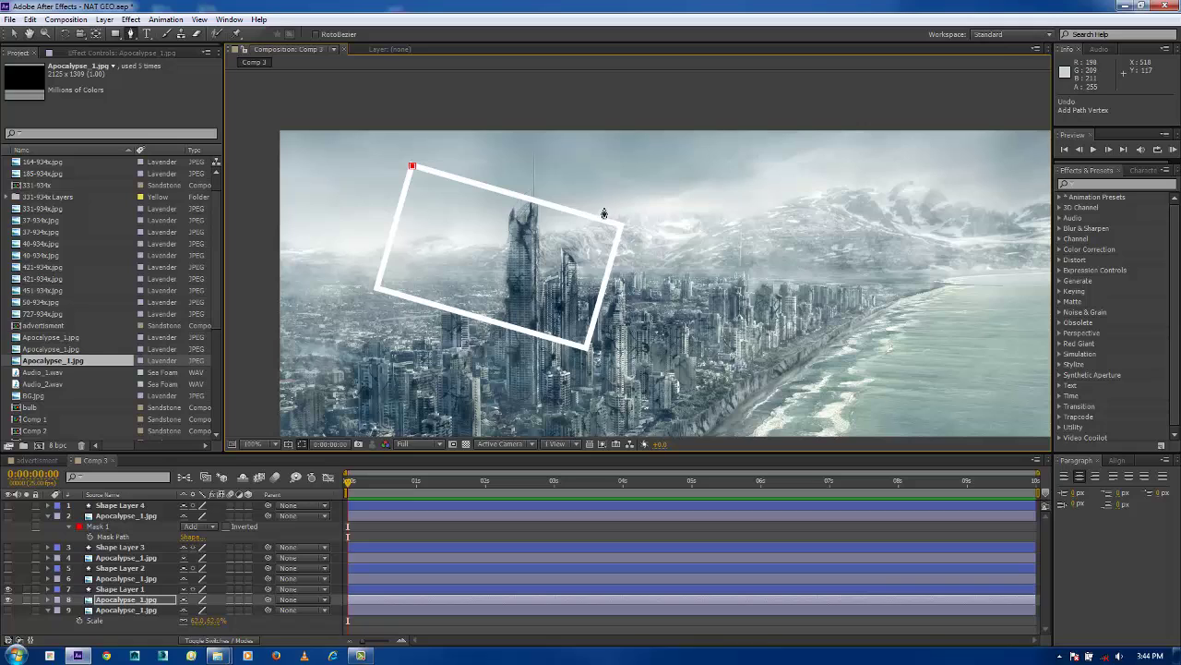
{"action": "left_click", "coordinate": [620, 227], "text": "shift"}
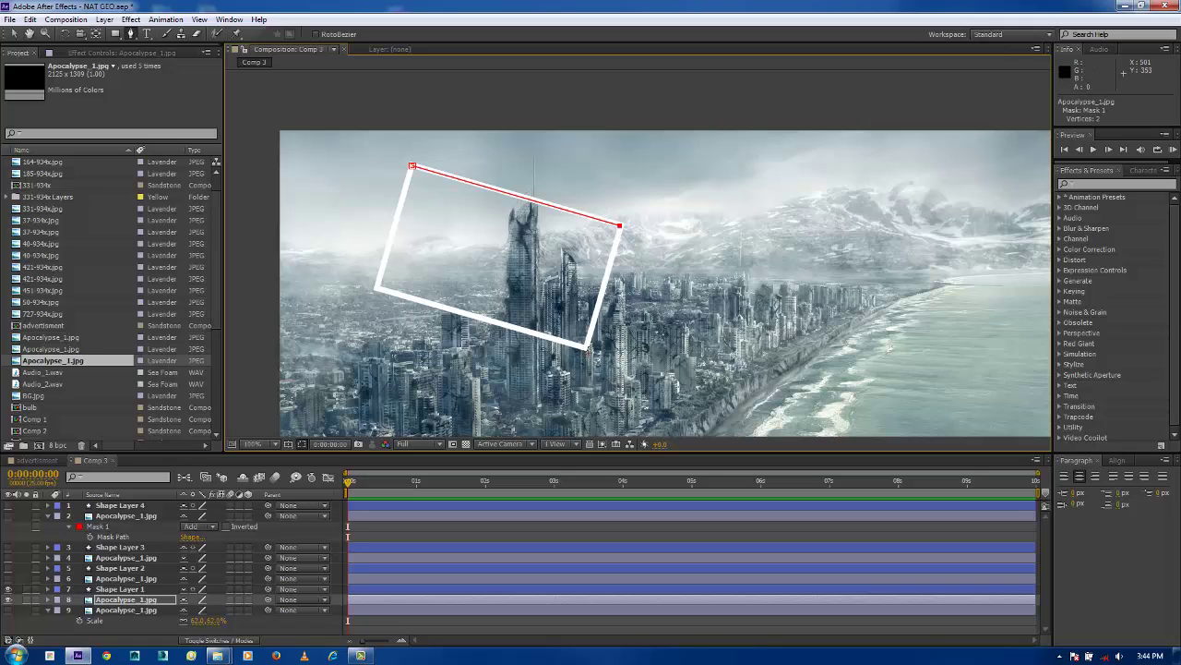
{"action": "left_click", "coordinate": [585, 347], "text": "shift"}
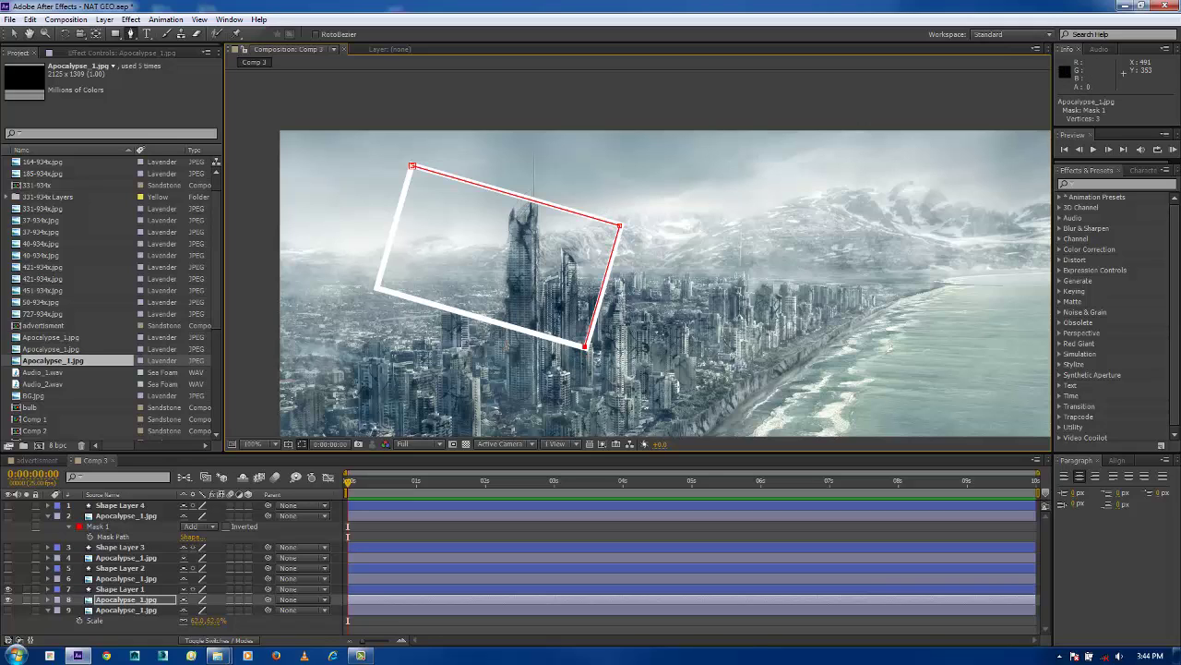
{"action": "left_click", "coordinate": [377, 287], "text": "shift"}
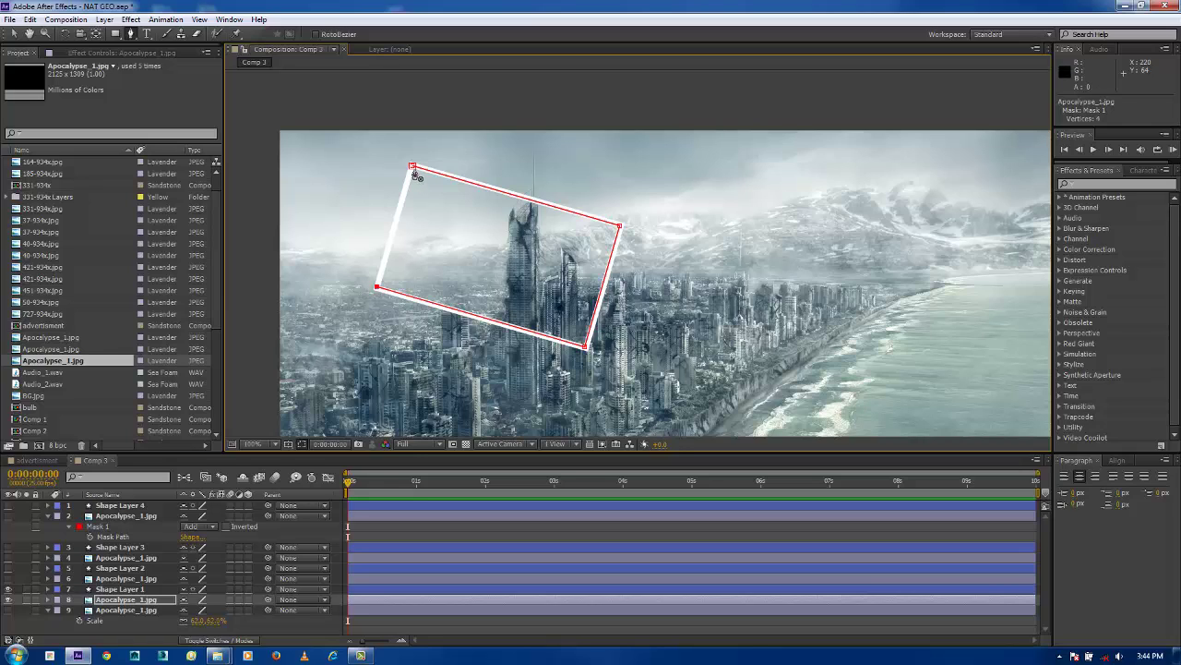
{"action": "left_click", "coordinate": [412, 168]}
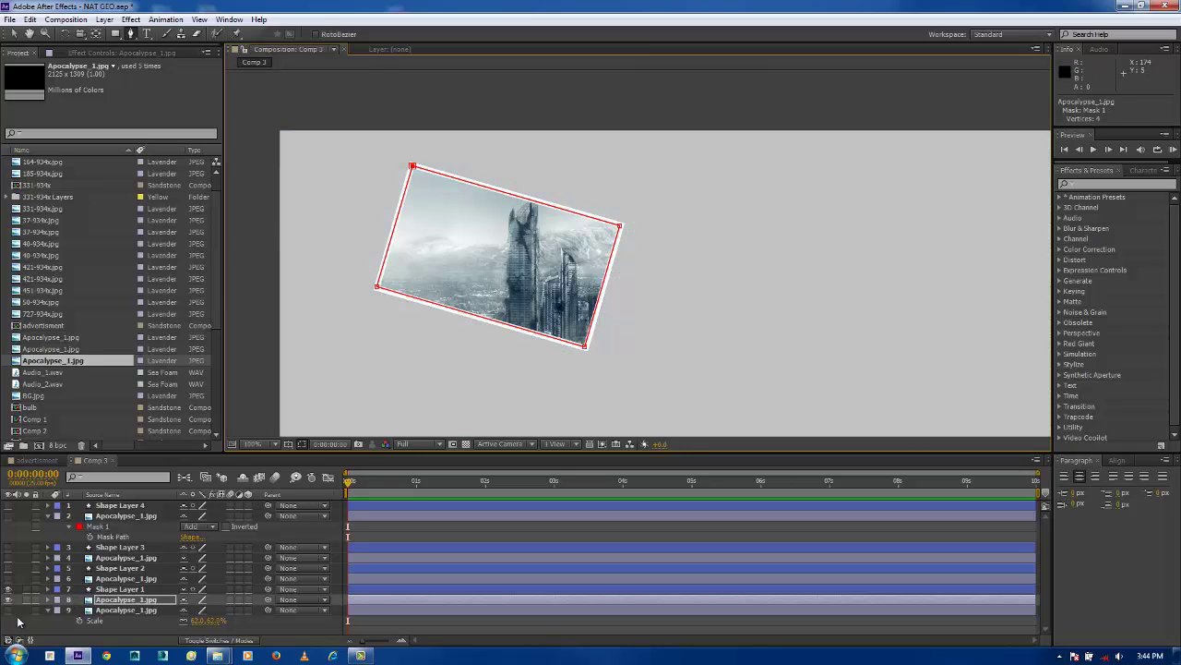
Show all four frames with their masked images, keep the bottom Apocalypse_1.jpg layer hidden, and collapse the mask properties of layer 2.
{"action": "left_click_drag", "start_coordinate": [8, 609], "coordinate": [8, 505]}
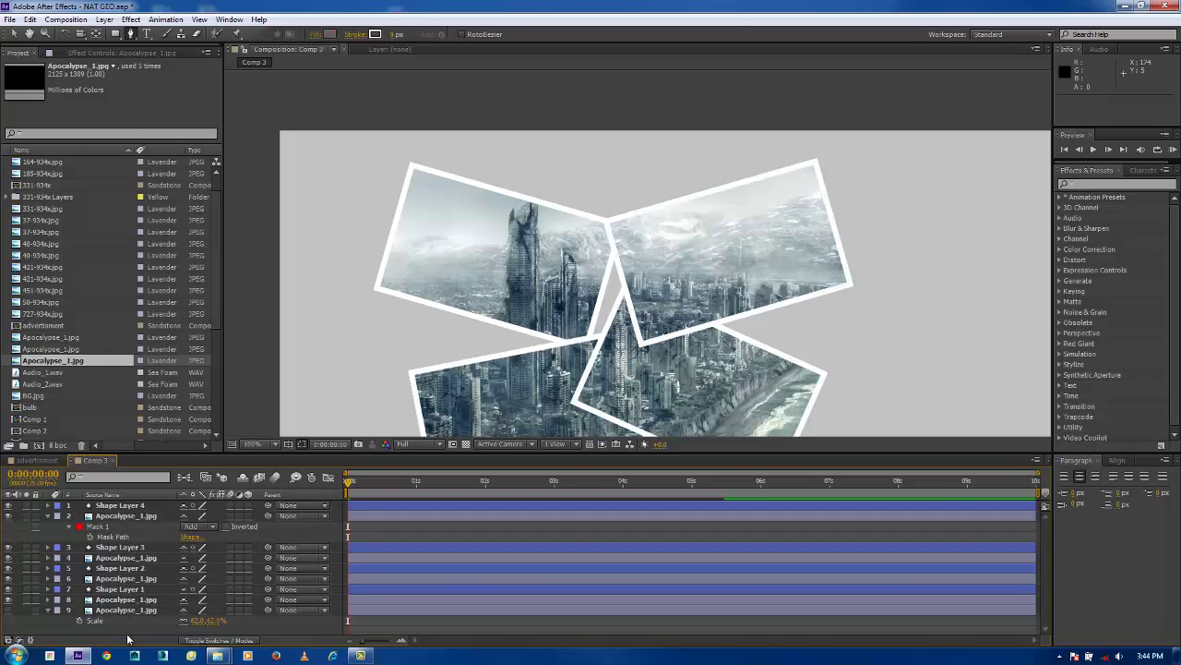
{"action": "key", "text": "shift+slash"}
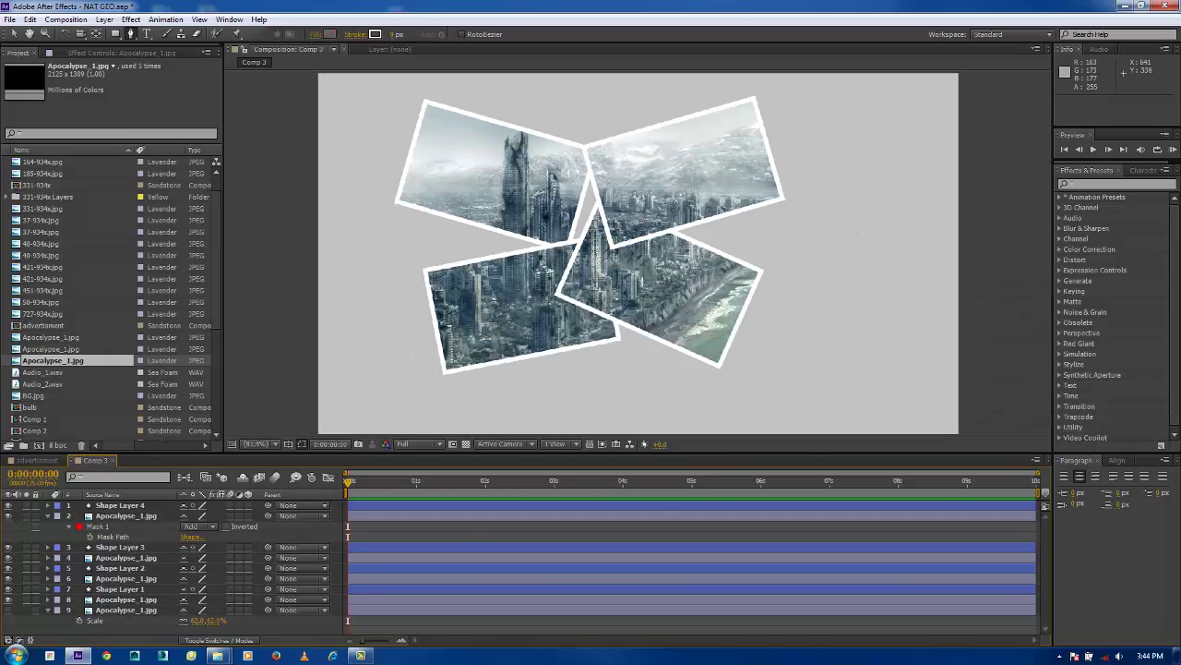
{"action": "left_click", "coordinate": [81, 515]}
{"action": "left_click", "coordinate": [106, 515]}
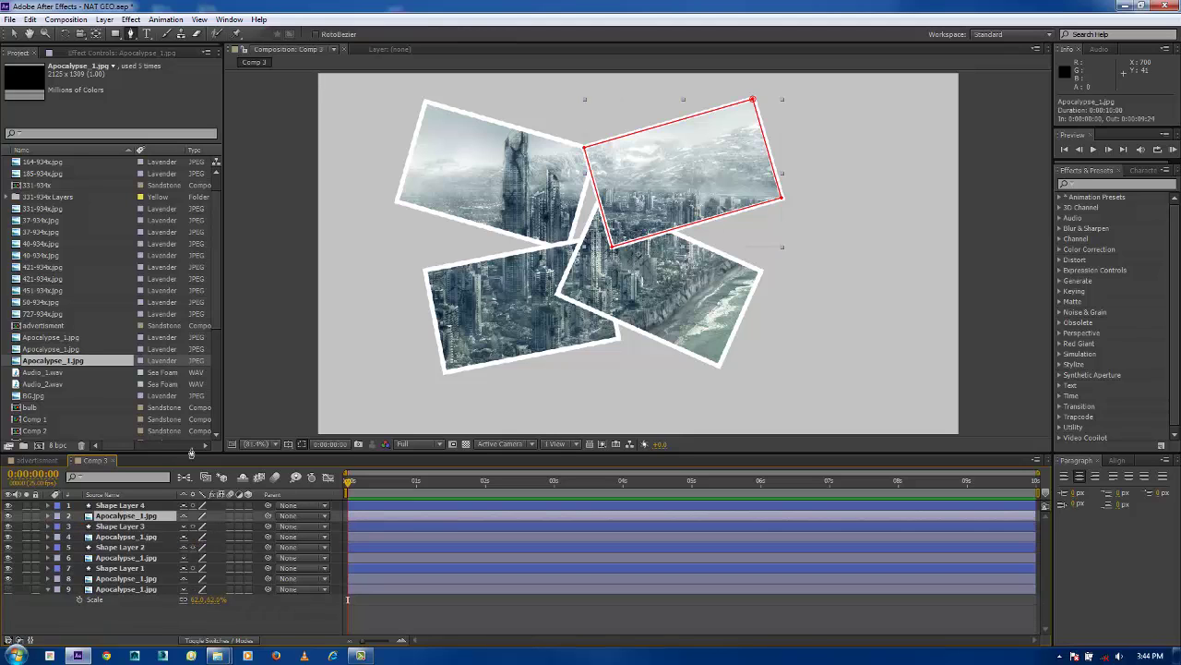
Try moving the masked Apocalypse_1.jpg beneath Shape Layer 4 without its frame, and undo the moves.
{"action": "left_click", "coordinate": [13, 36]}
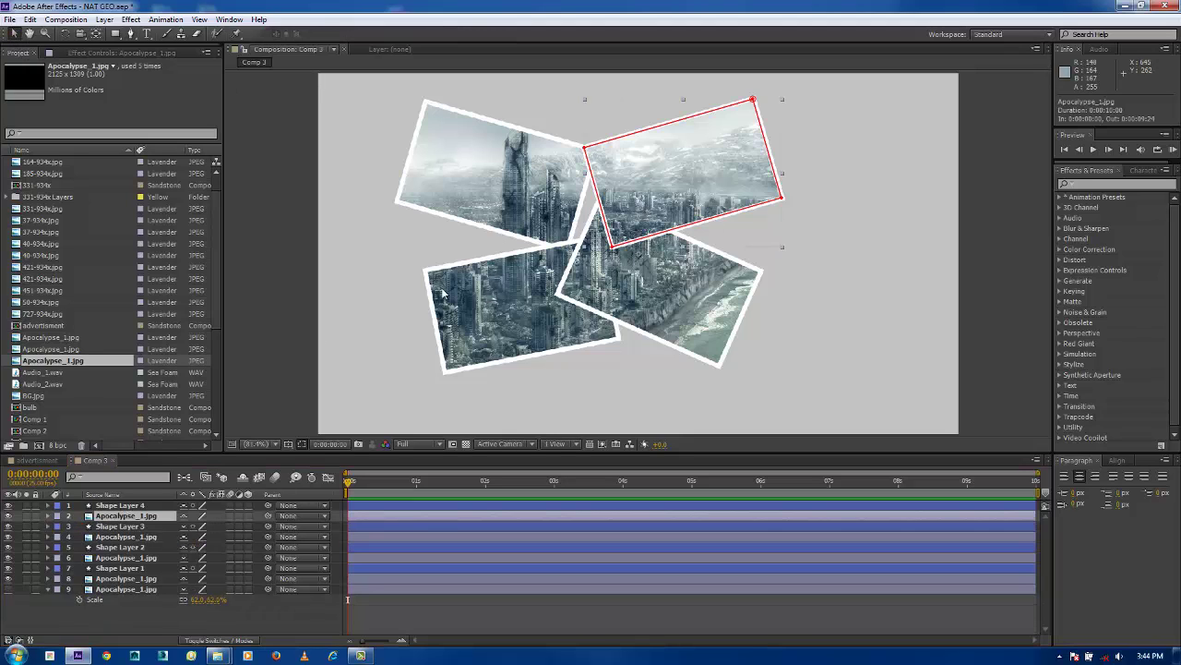
{"action": "left_click_drag", "start_coordinate": [660, 203], "coordinate": [735, 244]}
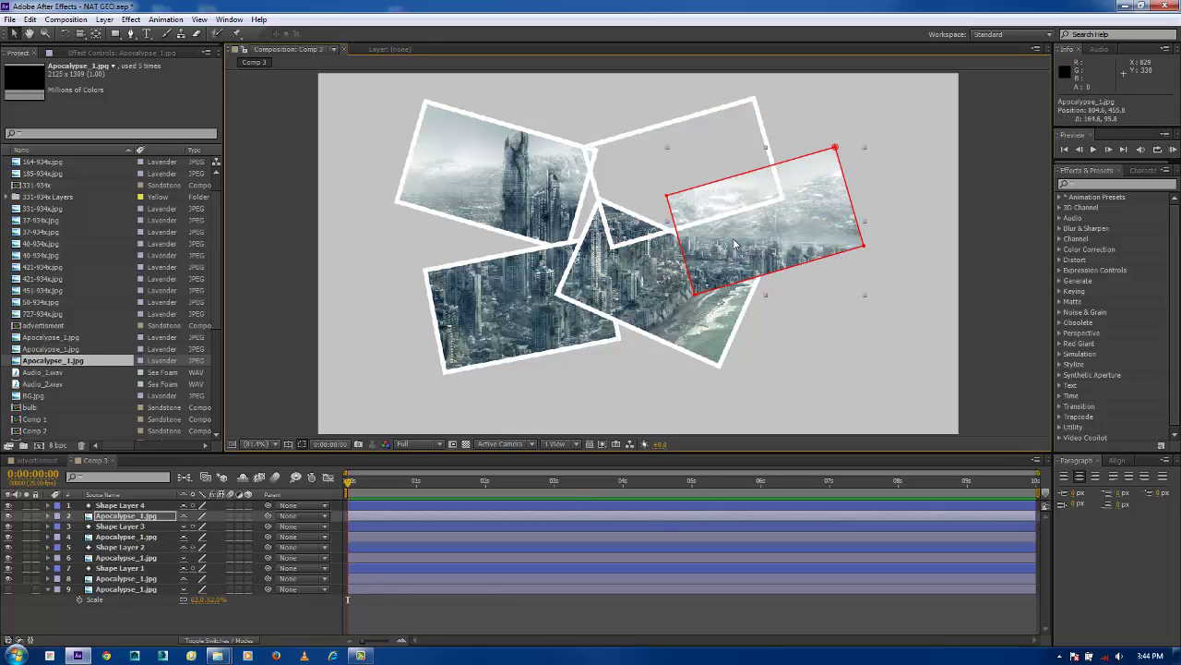
{"action": "left_click", "coordinate": [148, 517]}
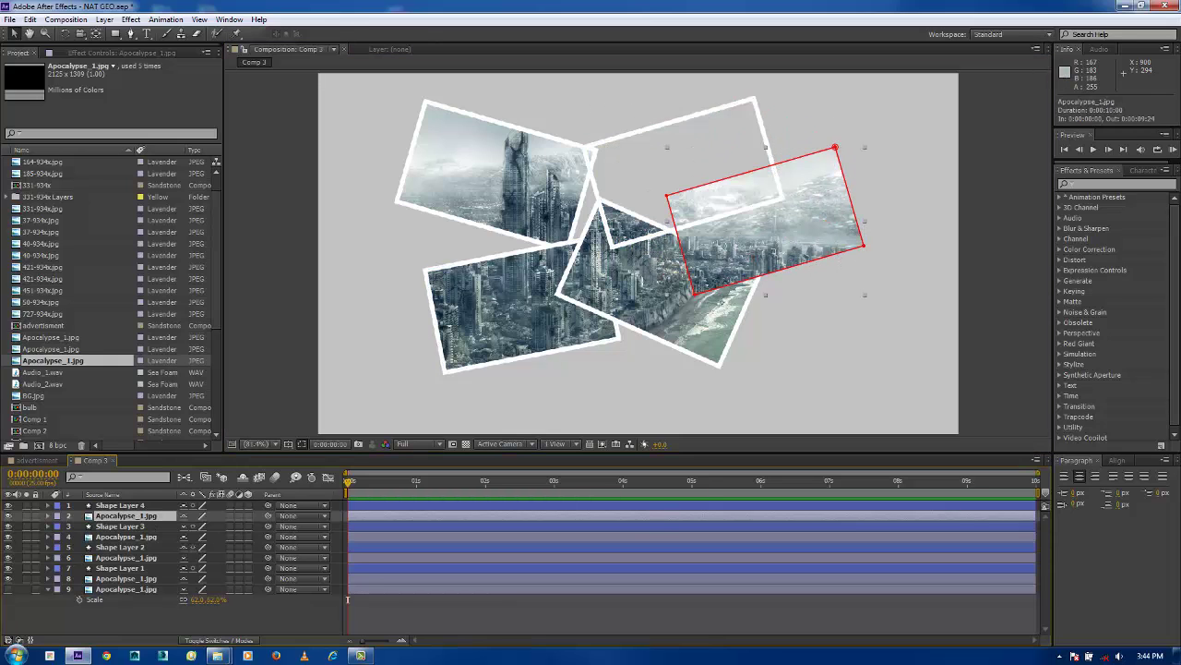
{"action": "left_click_drag", "start_coordinate": [732, 221], "coordinate": [741, 251]}
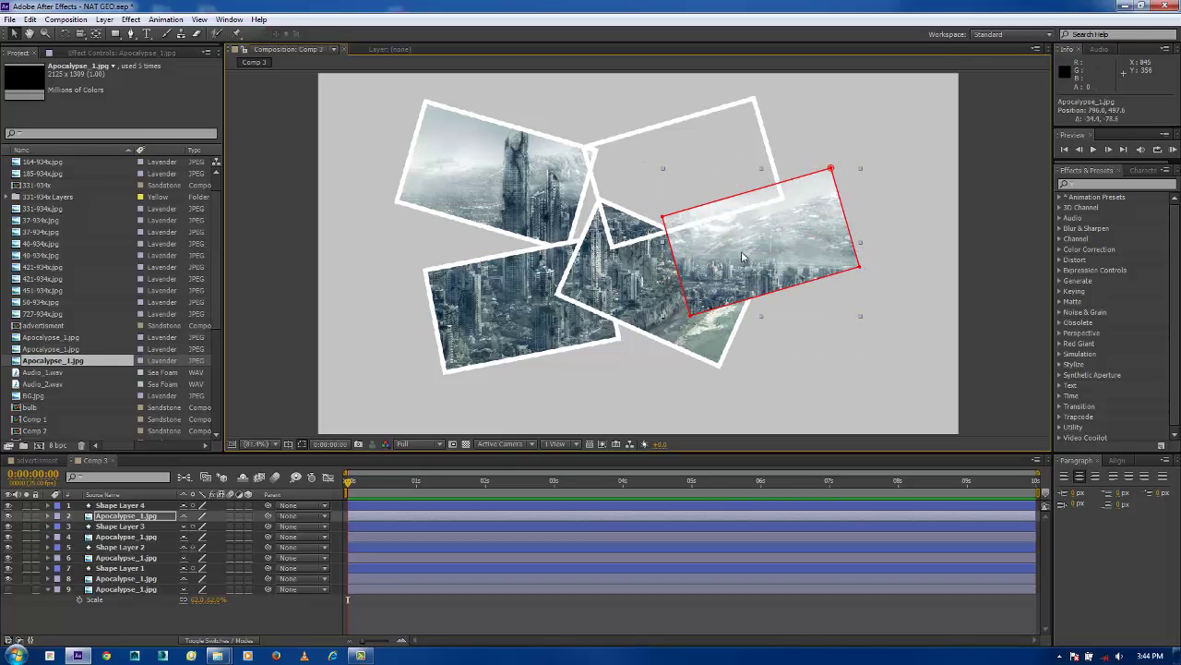
{"action": "key", "text": "ctrl+z"}
{"action": "key", "text": "ctrl+shift+z"}
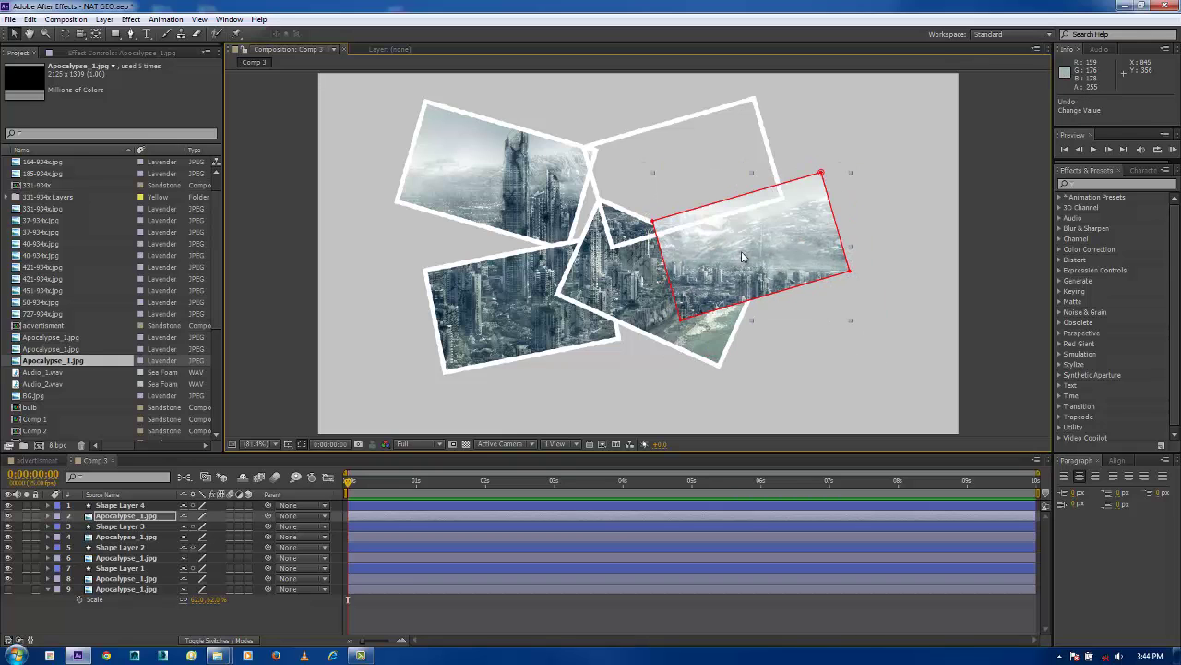
{"action": "key", "text": "ctrl+z"}
{"action": "key", "text": "ctrl+z"}
{"action": "key", "text": "ctrl+z"}
{"action": "key", "text": "ctrl+z"}
{"action": "key", "text": "ctrl+z"}
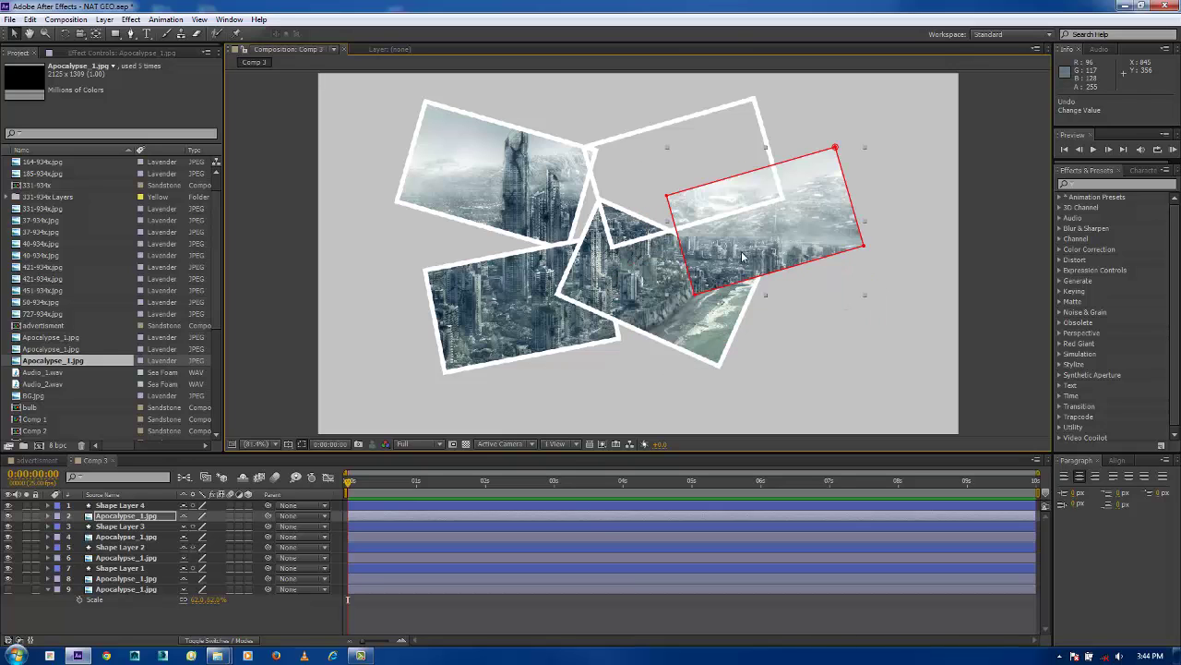
{"action": "left_click", "coordinate": [152, 611]}
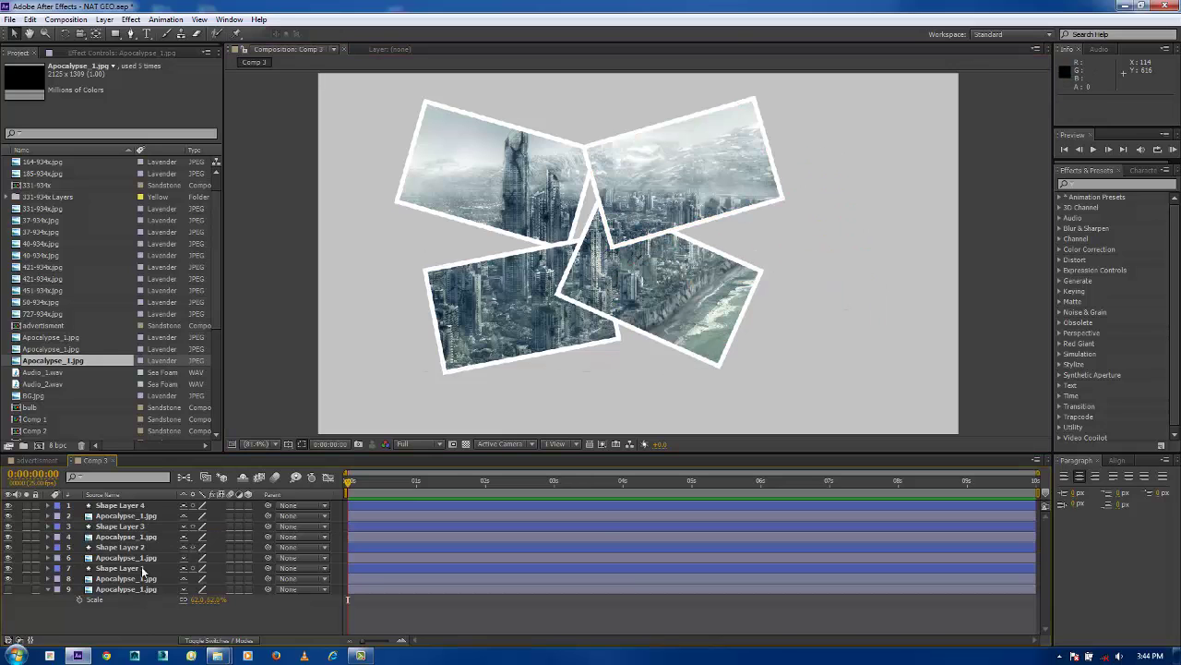
Parent the masked Apocalypse_1.jpg on layer 2 to Shape Layer 4.
{"action": "left_click", "coordinate": [138, 518]}
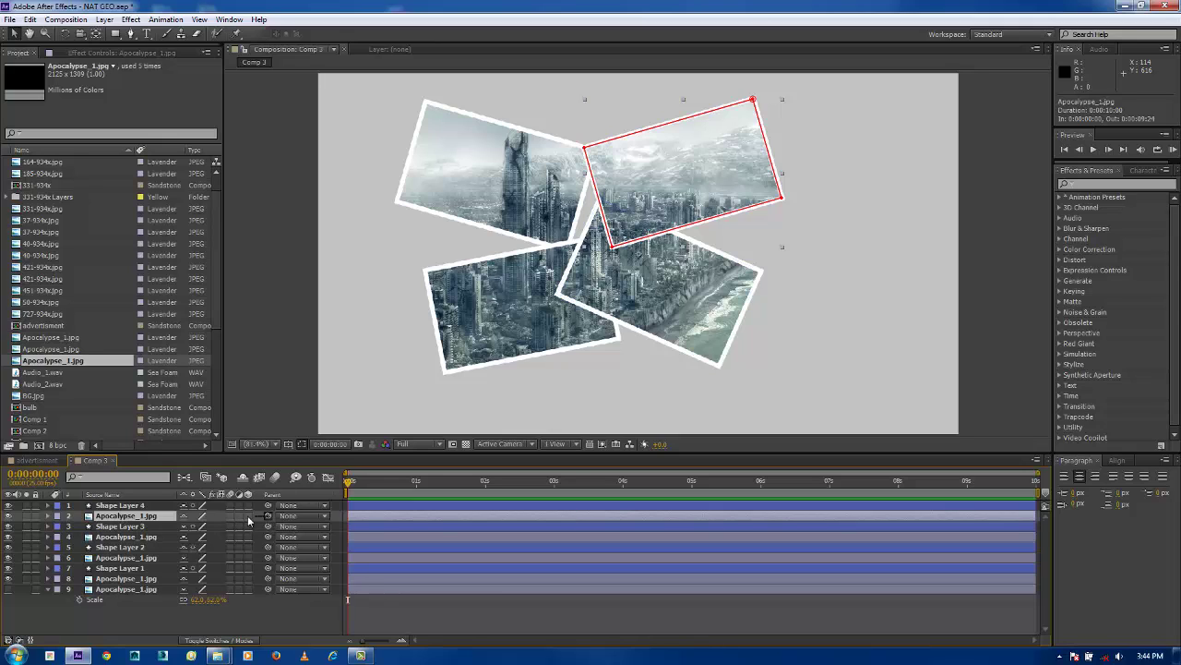
{"action": "left_click_drag", "start_coordinate": [268, 515], "coordinate": [132, 507]}
Test the parenting by moving Shape Layer 4 in the composition, and undo the move.
{"action": "left_click", "coordinate": [124, 507]}
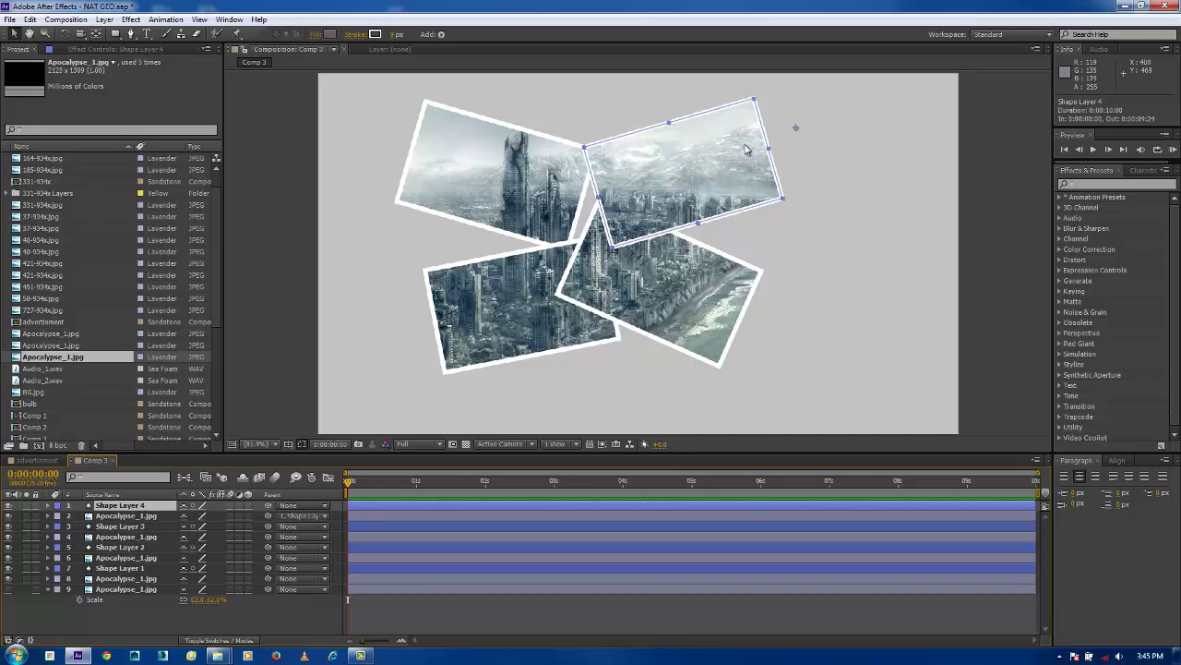
{"action": "mouse_move", "coordinate": [705, 182]}
{"action": "left_mouse_down"}
{"action": "mouse_move", "coordinate": [745, 231]}
{"action": "mouse_move", "coordinate": [704, 235]}
{"action": "mouse_move", "coordinate": [707, 193]}
{"action": "left_mouse_up"}
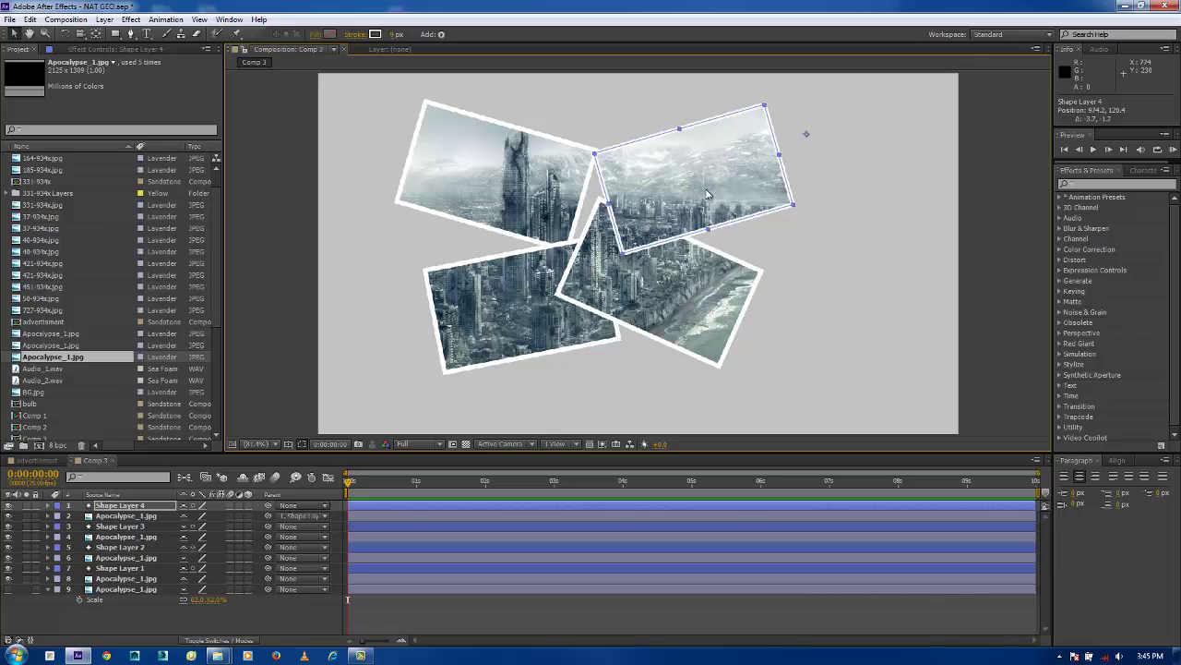
{"action": "key", "text": "ctrl+z"}
{"action": "key", "text": "ctrl+z"}
{"action": "key", "text": "ctrl+z"}
{"action": "key", "text": "ctrl+z"}
{"action": "key", "text": "ctrl+z"}
{"action": "key", "text": "ctrl+z"}
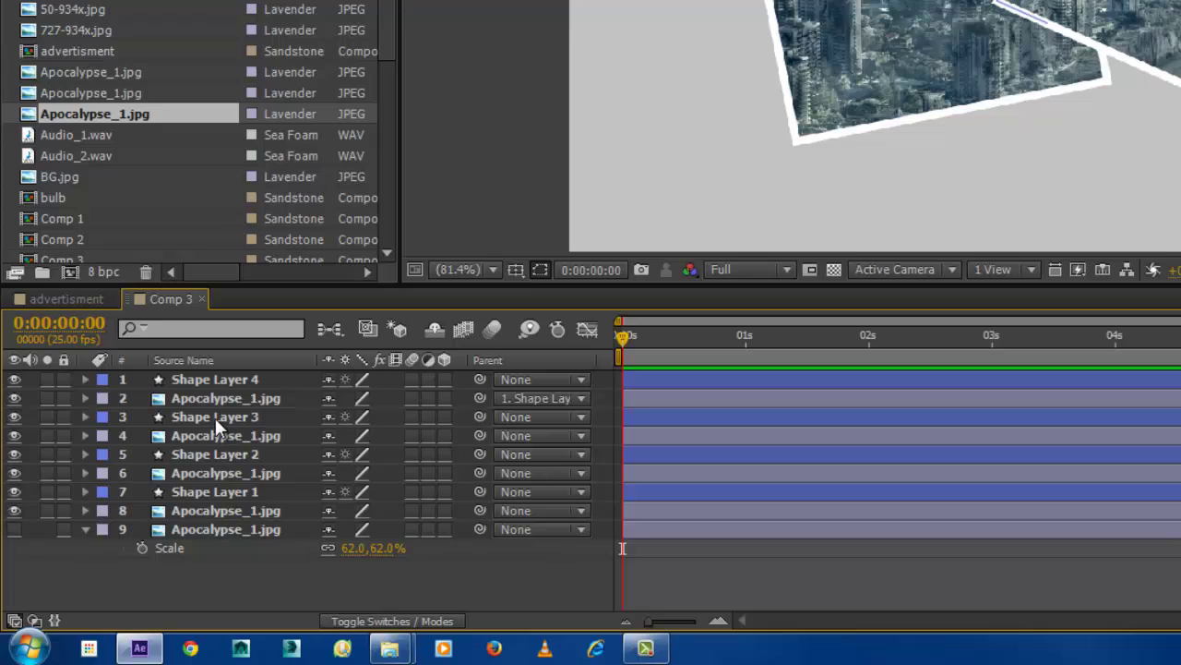
Parent the masked Apocalypse_1.jpg layers 4, 6 and 8 to Shape Layer 3, Shape Layer 2 and Shape Layer 1 respectively.
{"action": "left_click", "coordinate": [158, 482]}
{"action": "left_click", "coordinate": [172, 497]}
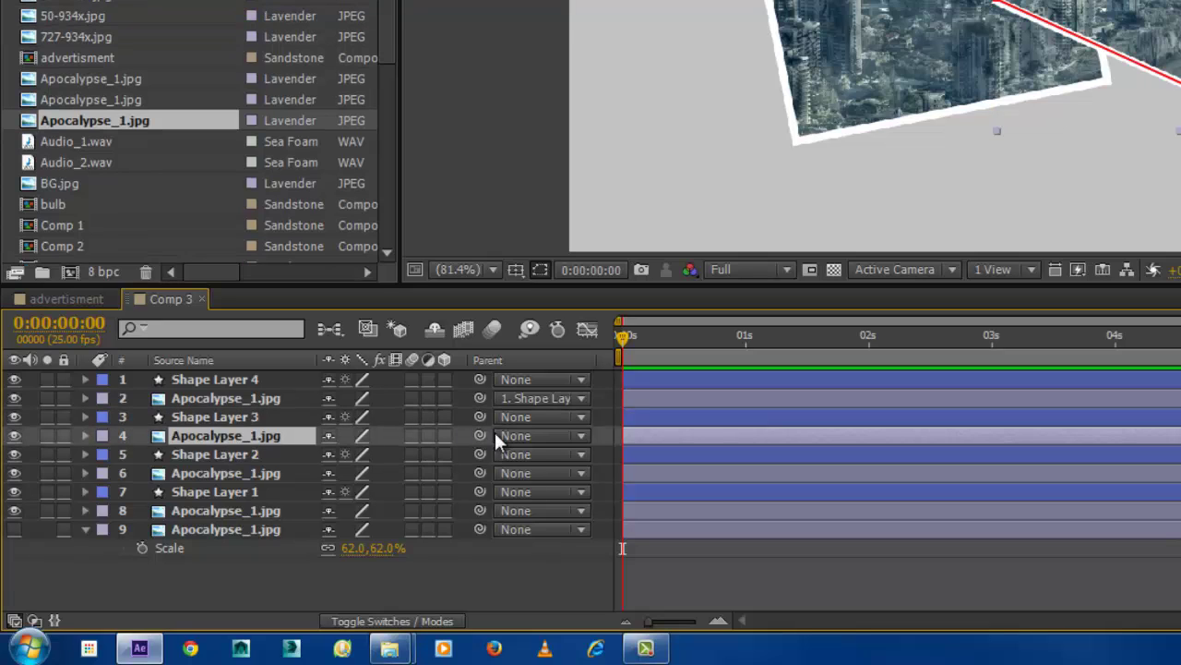
{"action": "left_click_drag", "start_coordinate": [480, 436], "coordinate": [249, 421]}
{"action": "left_click", "coordinate": [245, 454]}
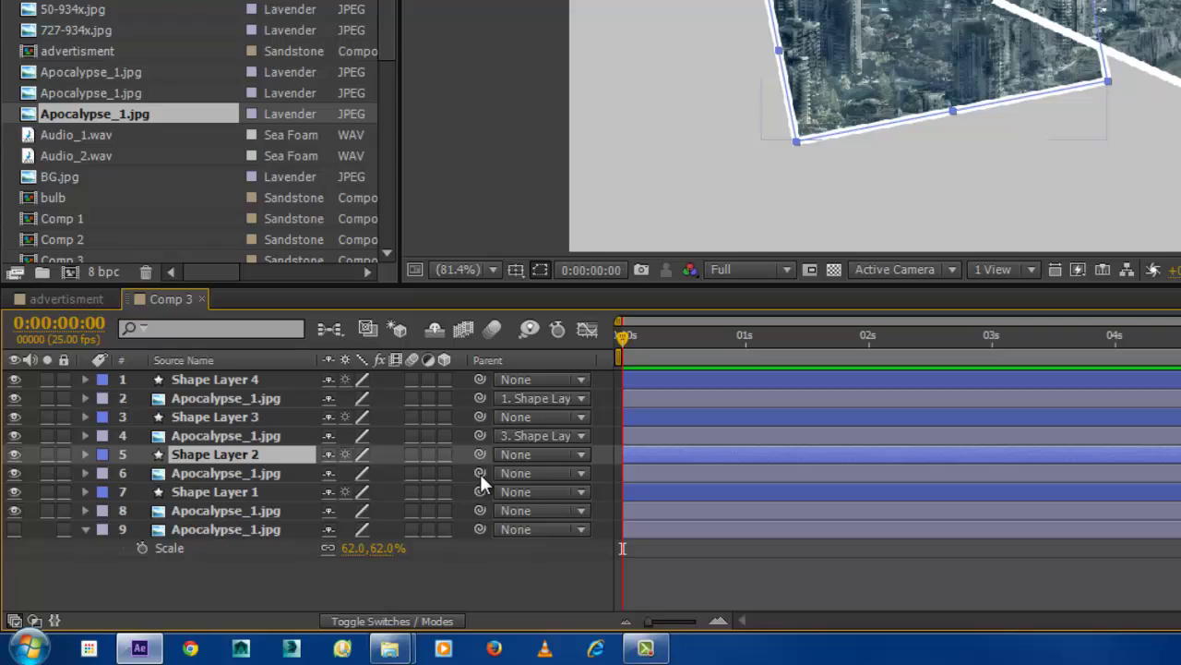
{"action": "left_click_drag", "start_coordinate": [481, 475], "coordinate": [267, 455]}
{"action": "left_click", "coordinate": [243, 492]}
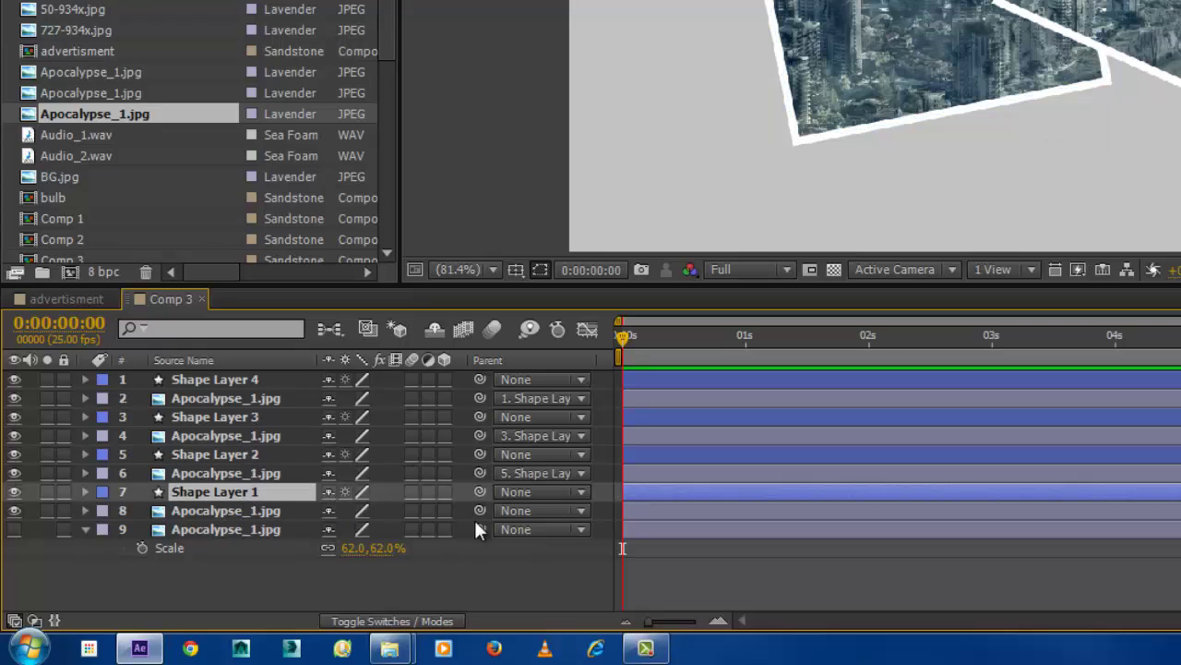
{"action": "left_click_drag", "start_coordinate": [480, 511], "coordinate": [236, 494]}
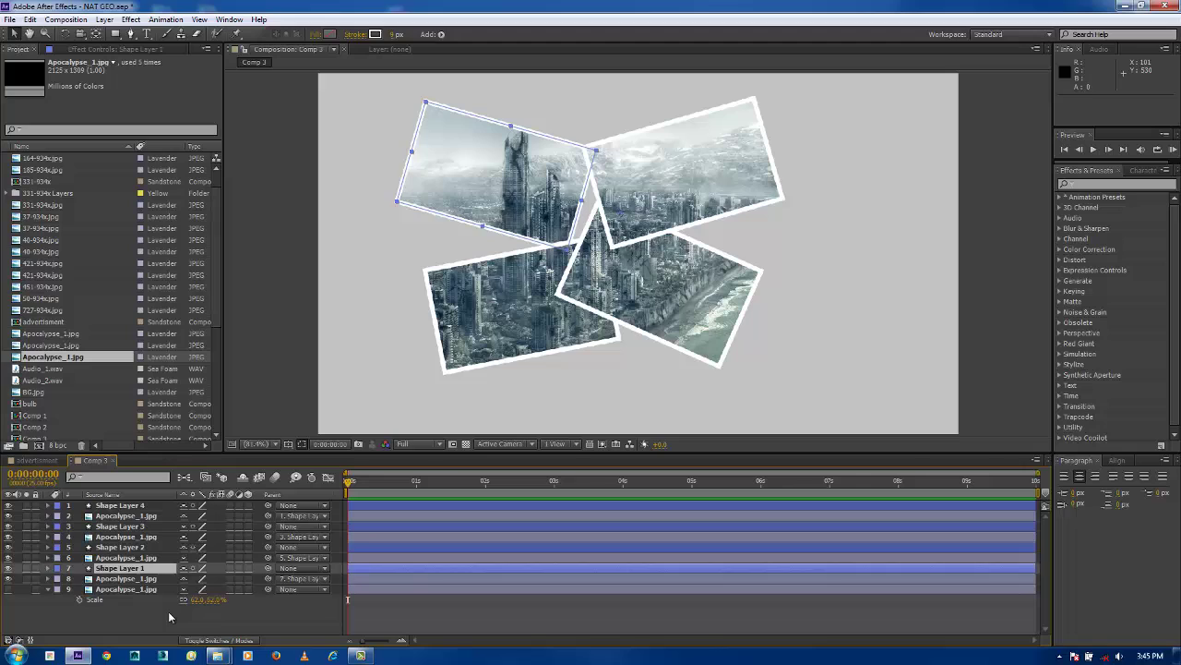
Test the parenting of the lower-left photo by moving Shape Layer 2, and undo the move.
{"action": "left_click_drag", "start_coordinate": [509, 334], "coordinate": [481, 378]}
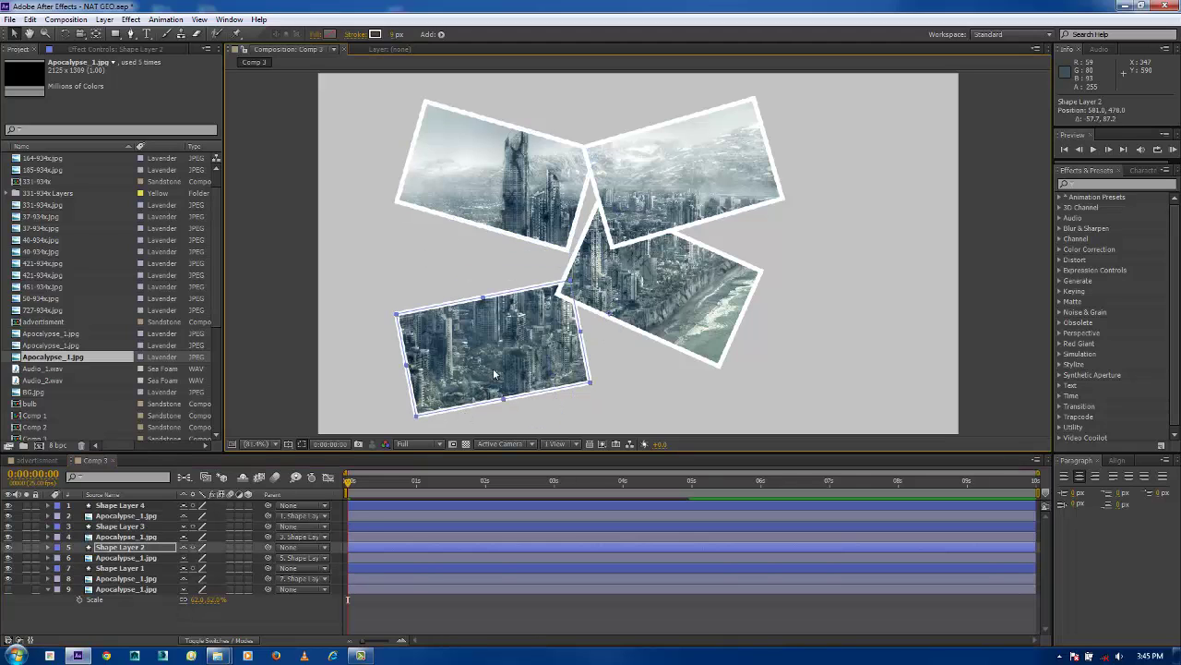
{"action": "key", "text": "ctrl+z"}
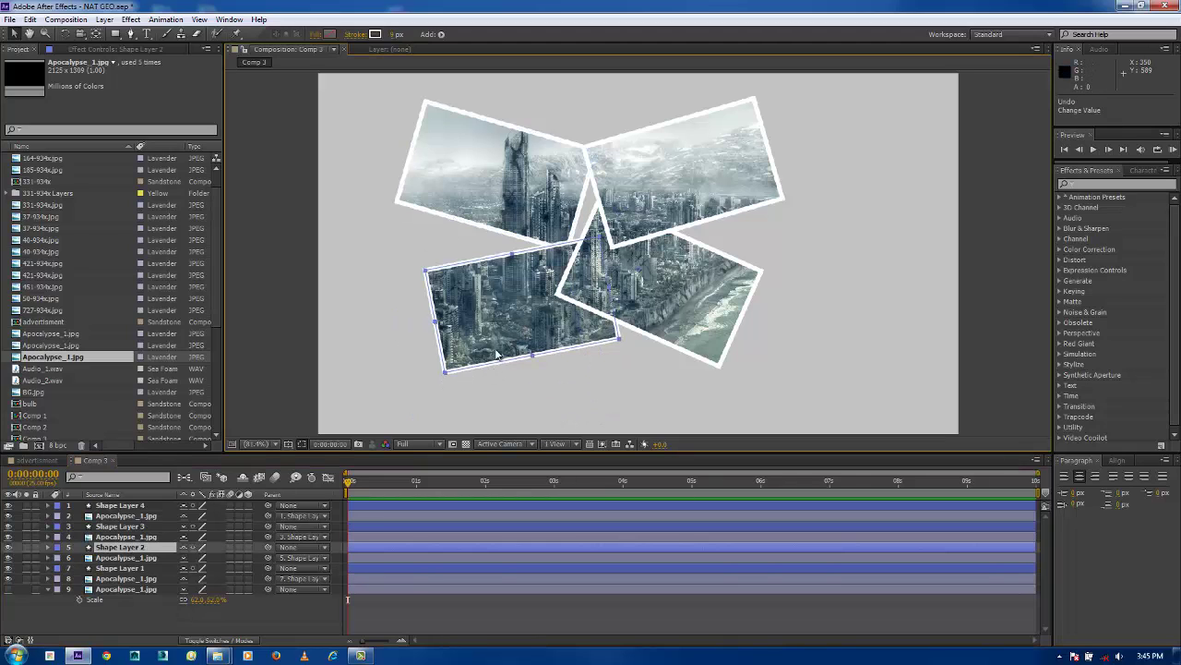
Add Position keyframes at 2 seconds to Shape Layers 4, 3, 2 and 1.
{"action": "left_click", "coordinate": [221, 629]}
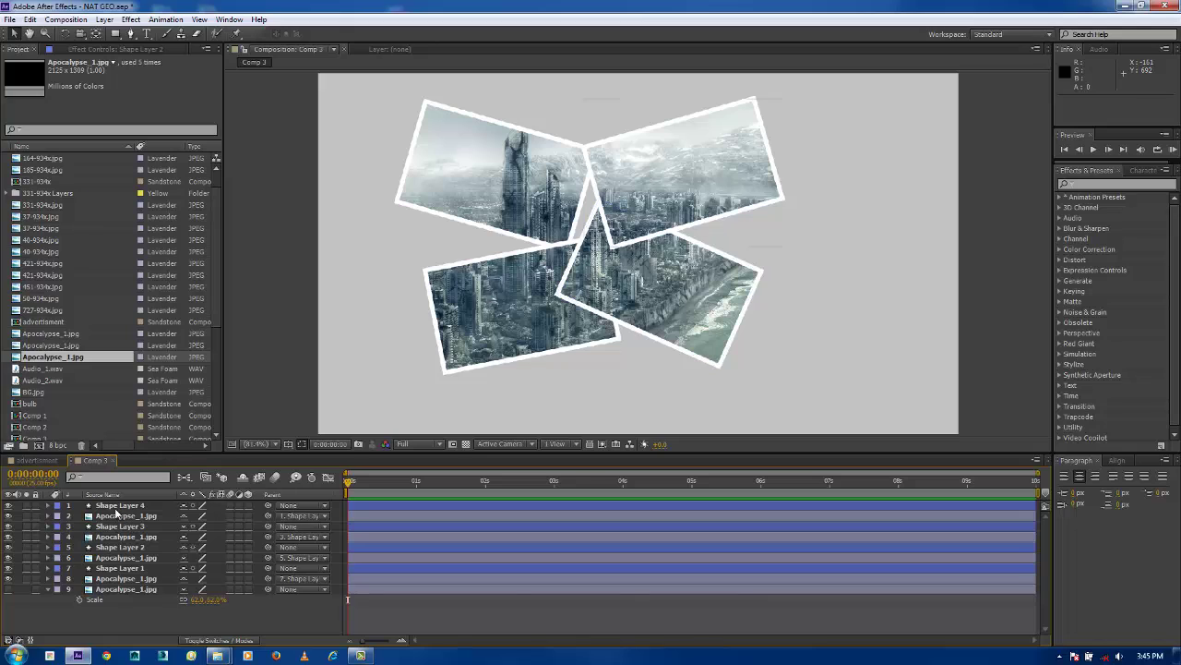
{"action": "left_click", "coordinate": [118, 506]}
{"action": "left_click", "coordinate": [120, 526], "text": "ctrl"}
{"action": "left_click", "coordinate": [120, 546], "text": "ctrl"}
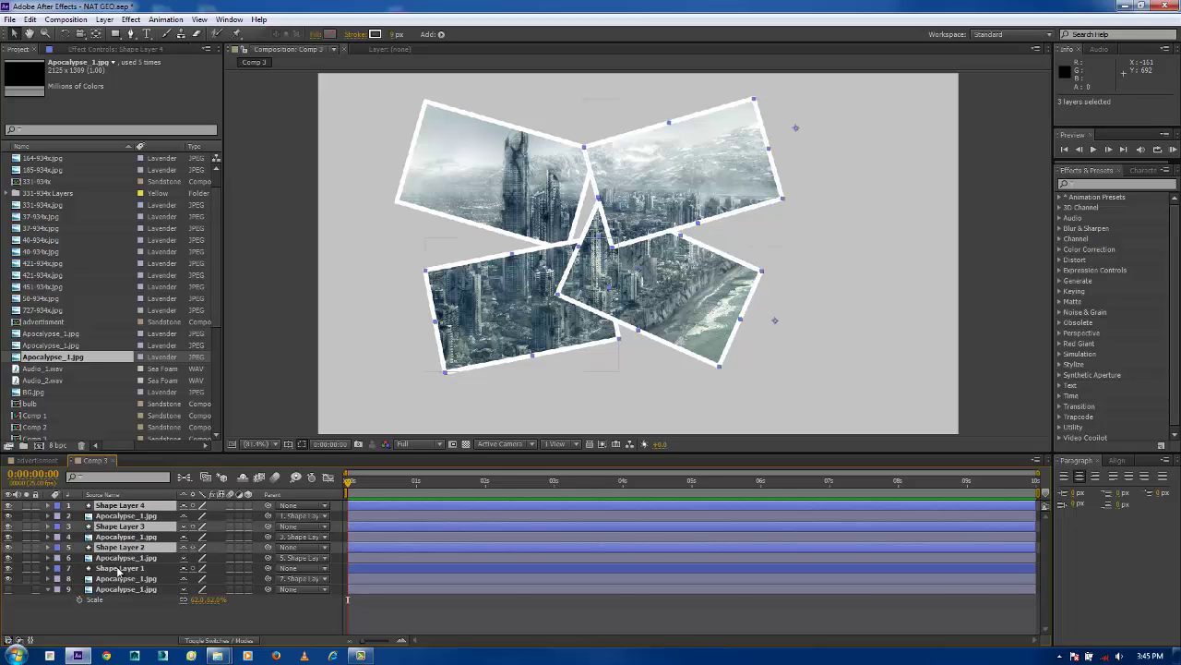
{"action": "left_click", "coordinate": [120, 567], "text": "ctrl"}
{"action": "key", "text": "p"}
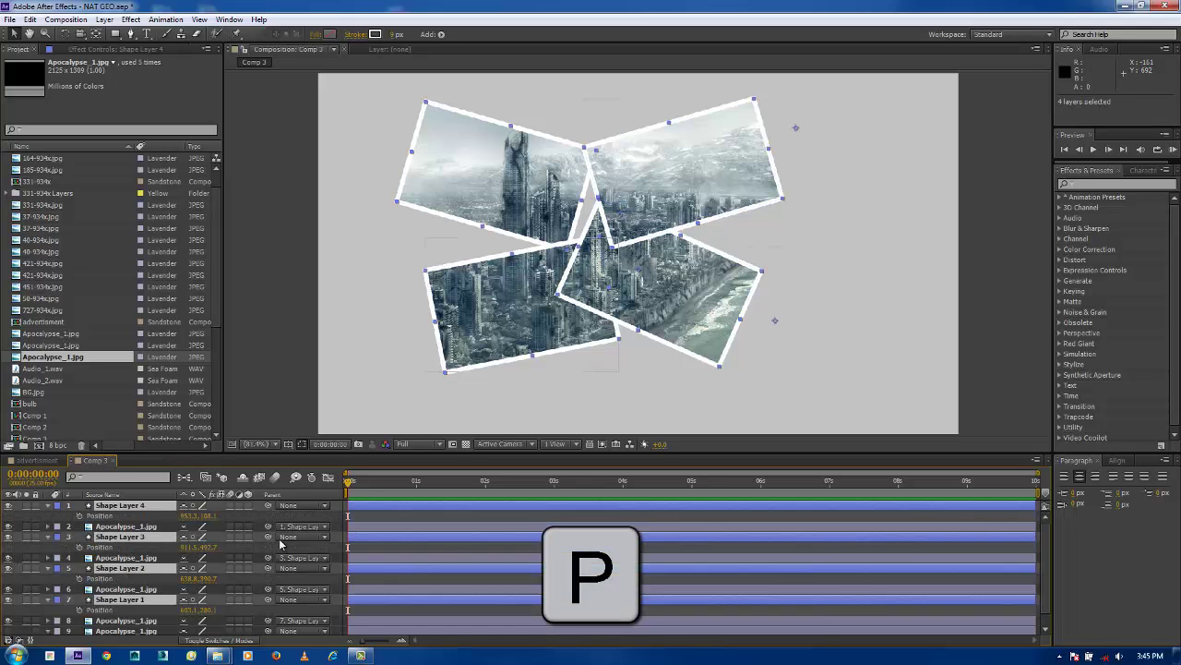
{"action": "left_click_drag", "start_coordinate": [364, 484], "coordinate": [400, 485]}
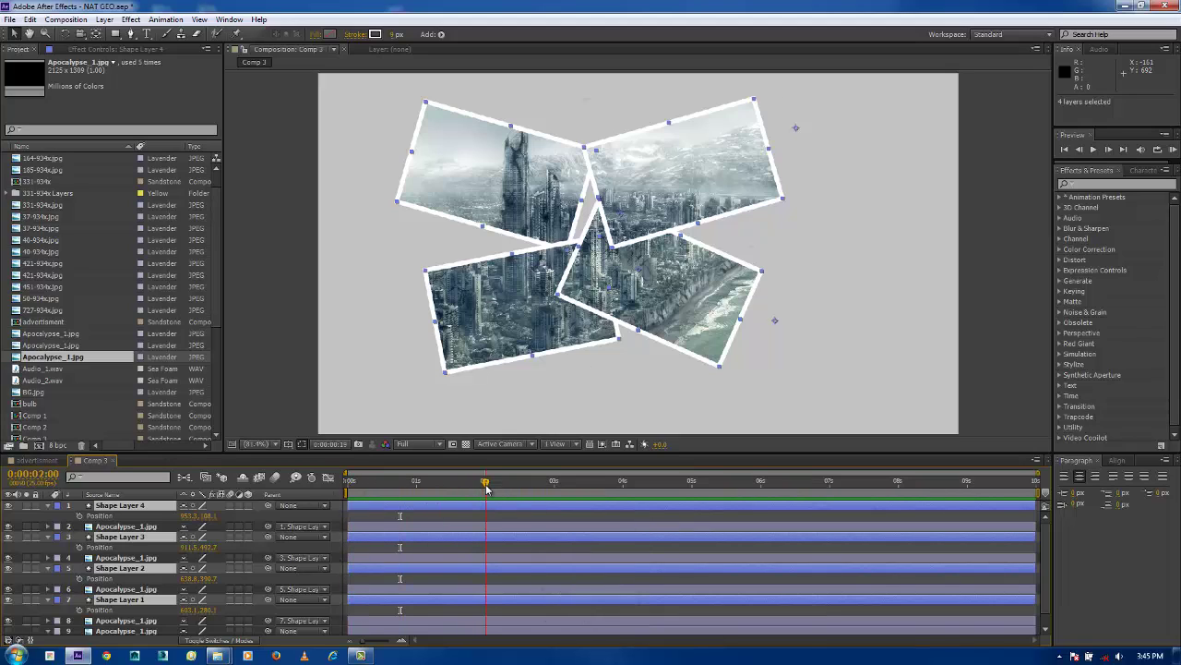
{"action": "left_click", "coordinate": [79, 516]}
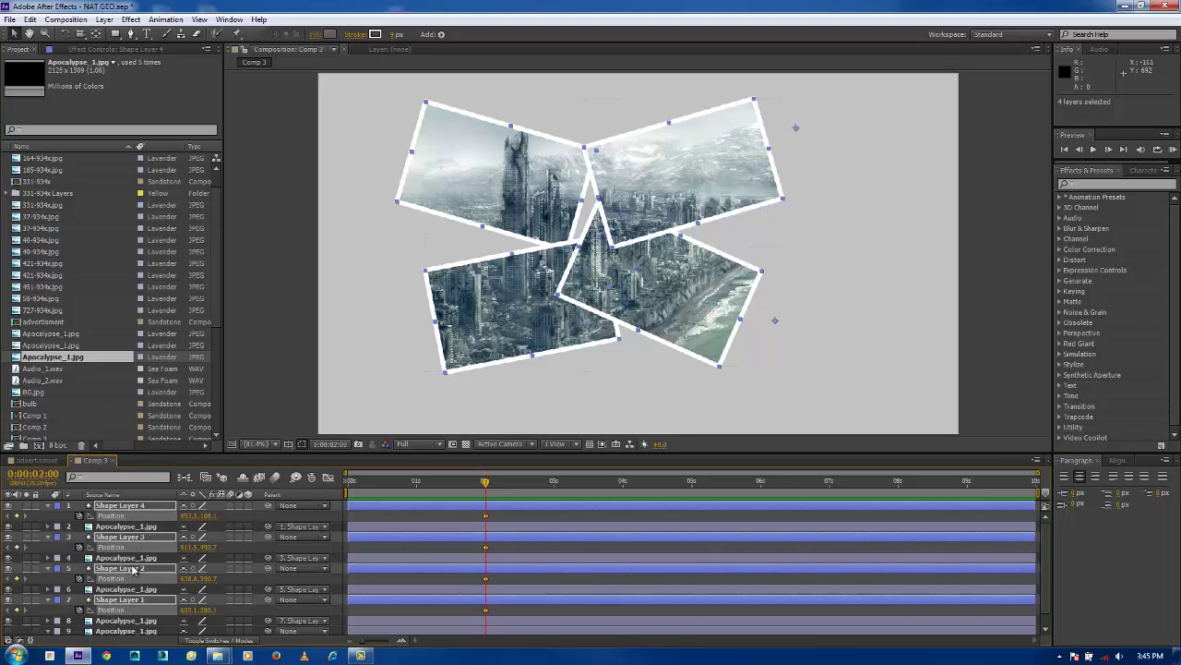
At 0 seconds, move Shape Layer 4 beyond the composition's upper-right corner, to about (1383, -250).
{"action": "left_click", "coordinate": [261, 415]}
{"action": "left_click", "coordinate": [395, 500]}
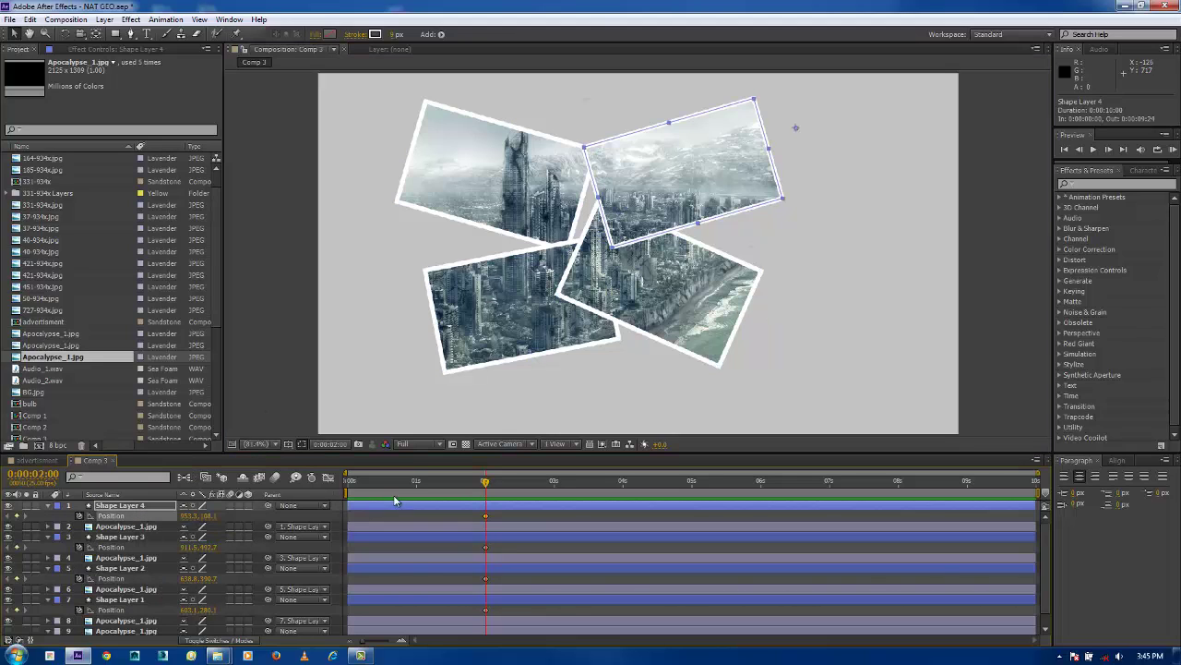
{"action": "scroll", "coordinate": [496, 303], "scroll_direction": "down", "scroll_amount": 1}
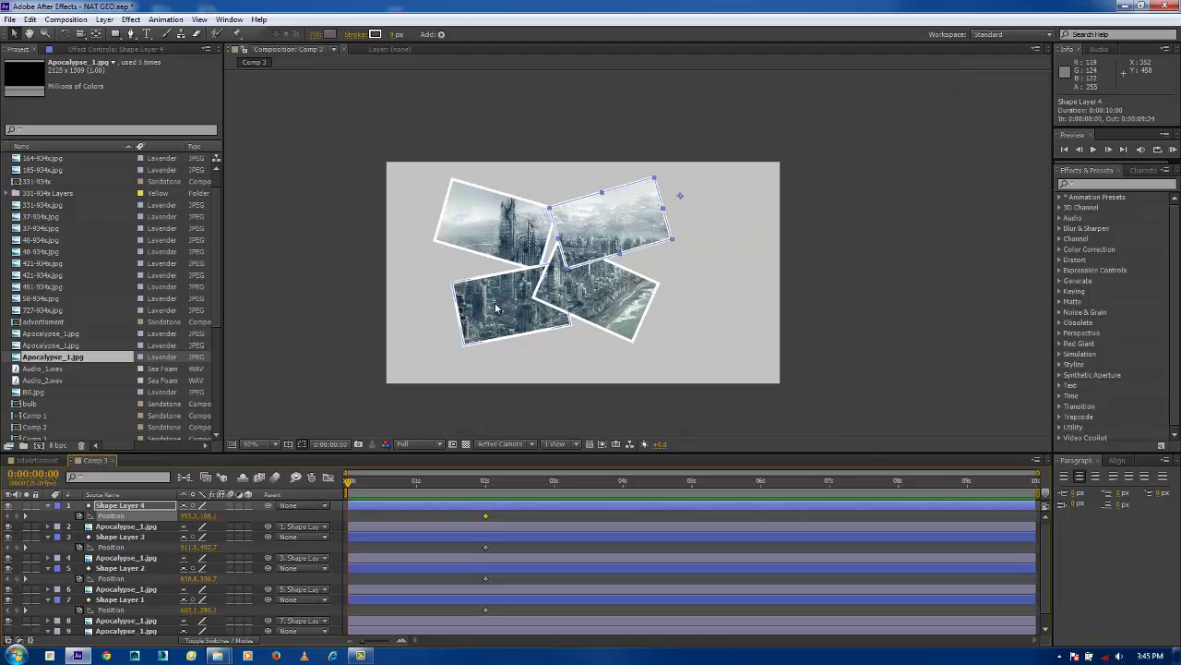
{"action": "key", "text": "space"}
{"action": "left_click_drag", "start_coordinate": [566, 298], "coordinate": [559, 312]}
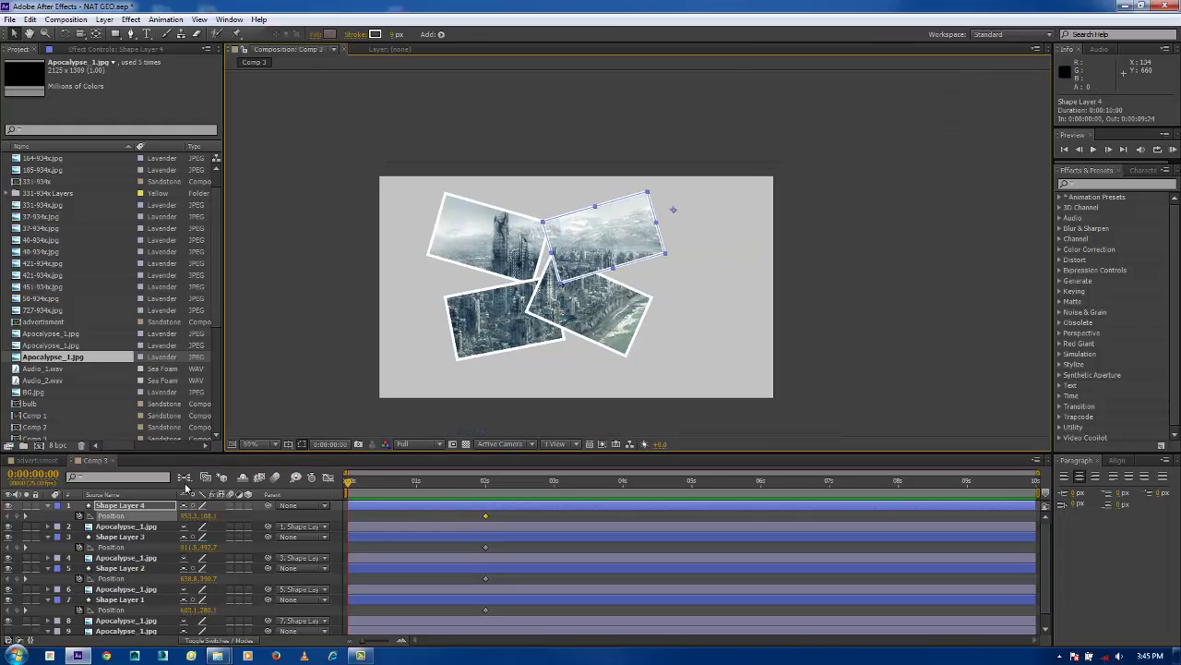
{"action": "left_click_drag", "start_coordinate": [598, 239], "coordinate": [727, 135]}
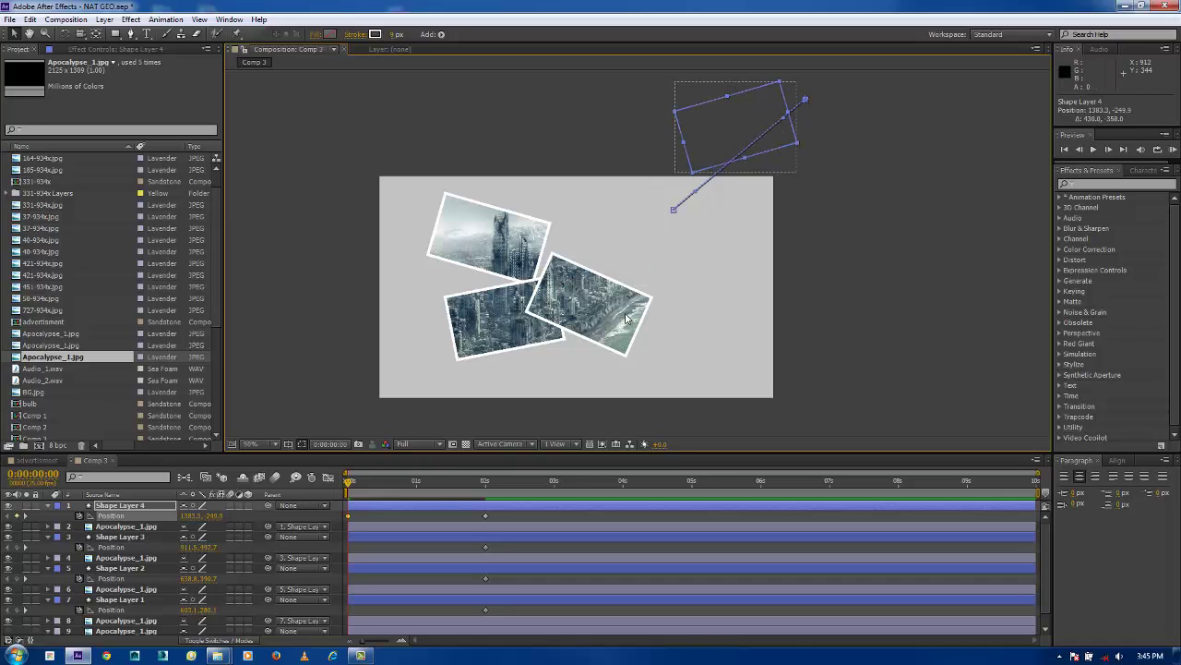
Move Shape Layer 3 beyond the composition's lower-right corner at 0 seconds, to about (1347, 971).
{"action": "left_click", "coordinate": [128, 539]}
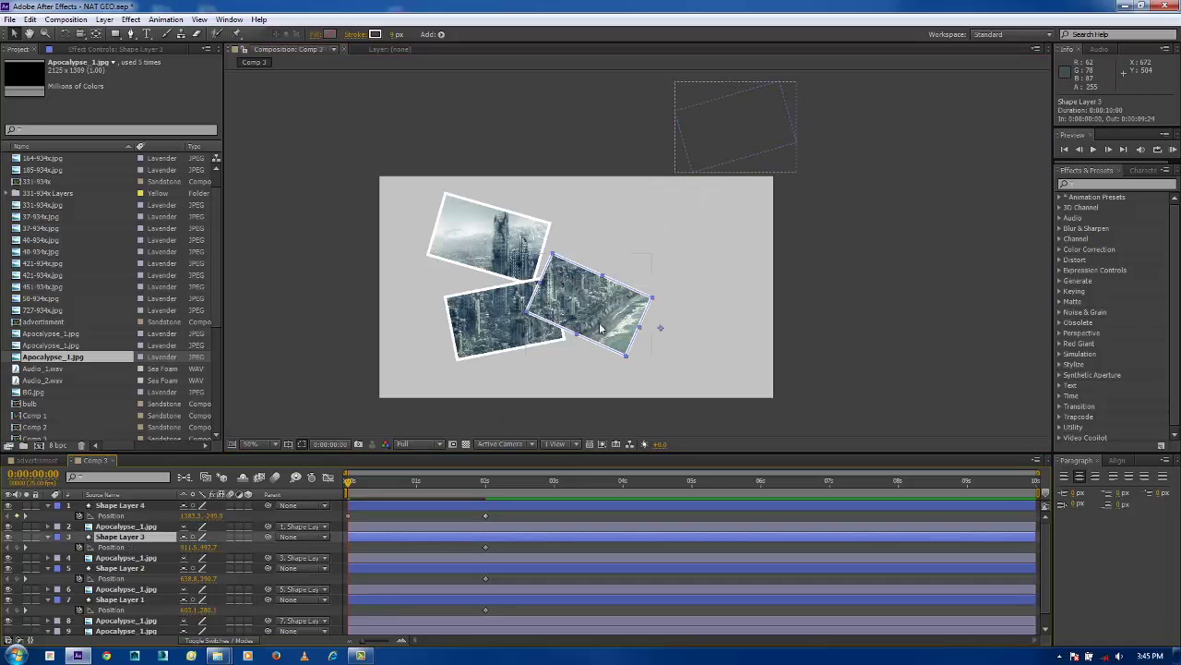
{"action": "key", "text": "space"}
{"action": "left_click_drag", "start_coordinate": [679, 352], "coordinate": [671, 303]}
{"action": "left_click_drag", "start_coordinate": [588, 253], "coordinate": [724, 405]}
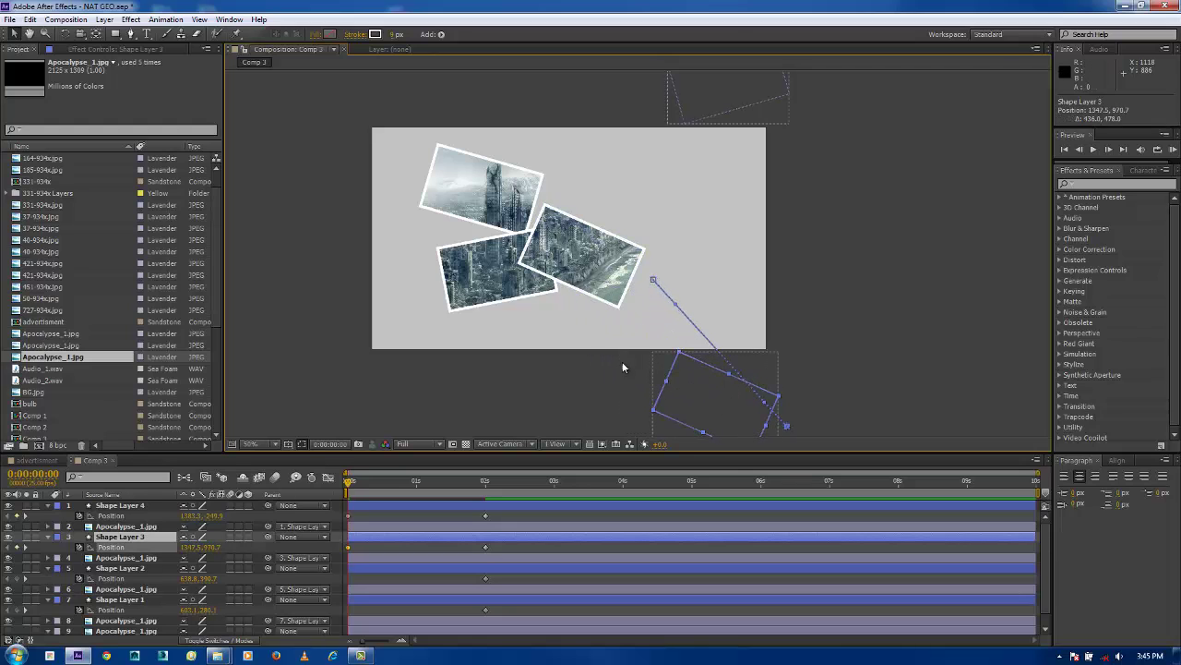
At 0 seconds, move Shape Layer 2 beyond the composition's lower-left corner and Shape Layer 1 beyond its upper-left corner.
{"action": "left_click", "coordinate": [486, 290]}
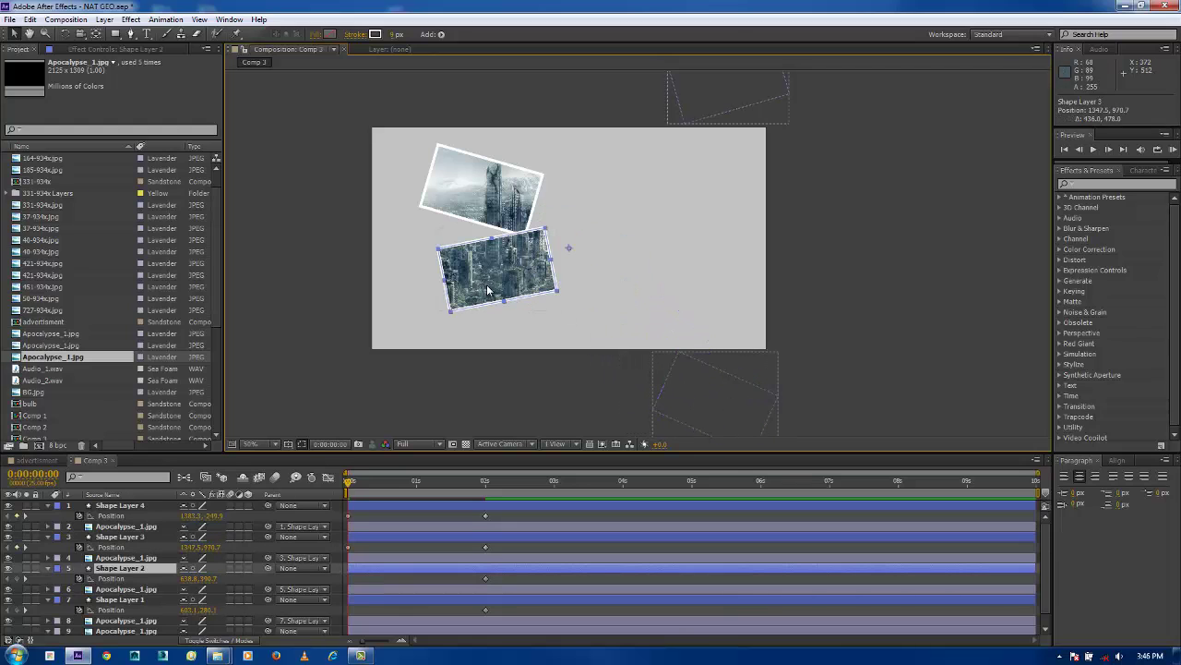
{"action": "left_click_drag", "start_coordinate": [485, 279], "coordinate": [390, 405]}
{"action": "left_click_drag", "start_coordinate": [461, 258], "coordinate": [379, 121]}
{"action": "left_click", "coordinate": [857, 342]}
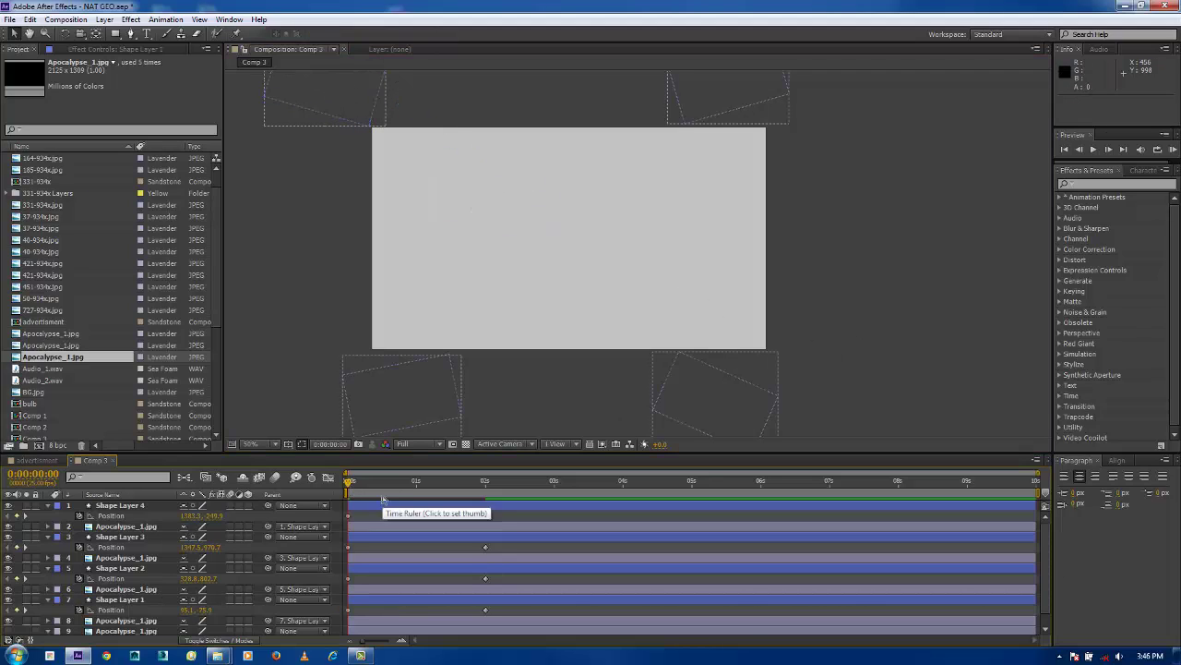
Preview the animation of the four photos sliding in from the corners.
{"action": "key", "text": "KP_0"}
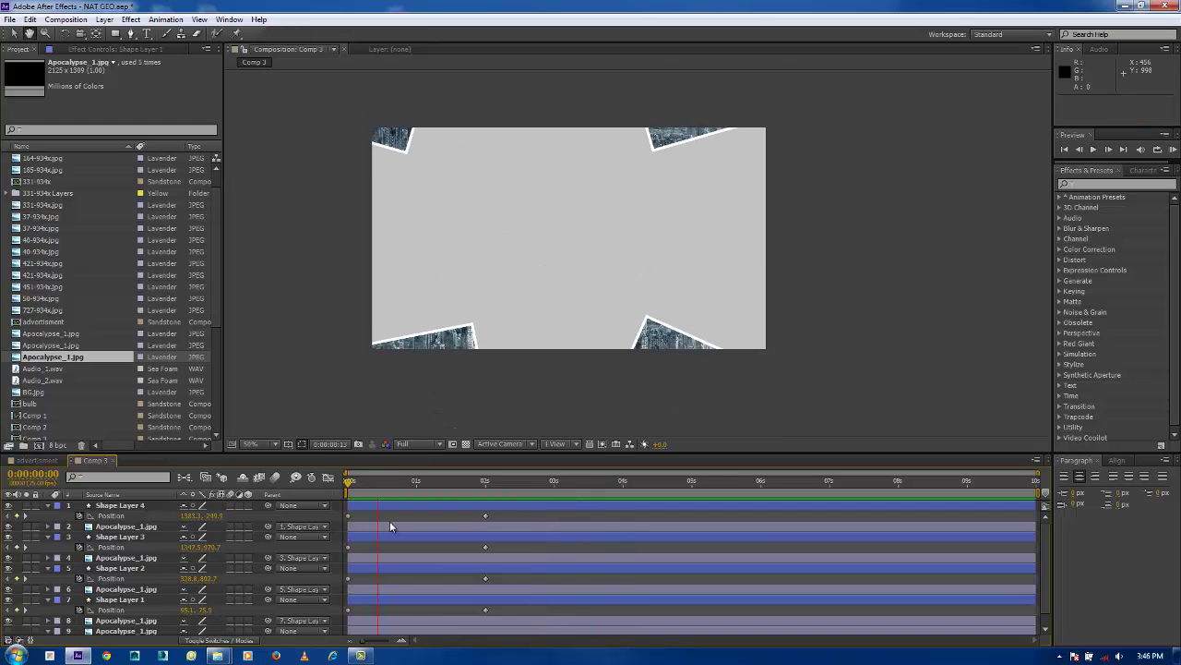
{"action": "key", "text": "space"}
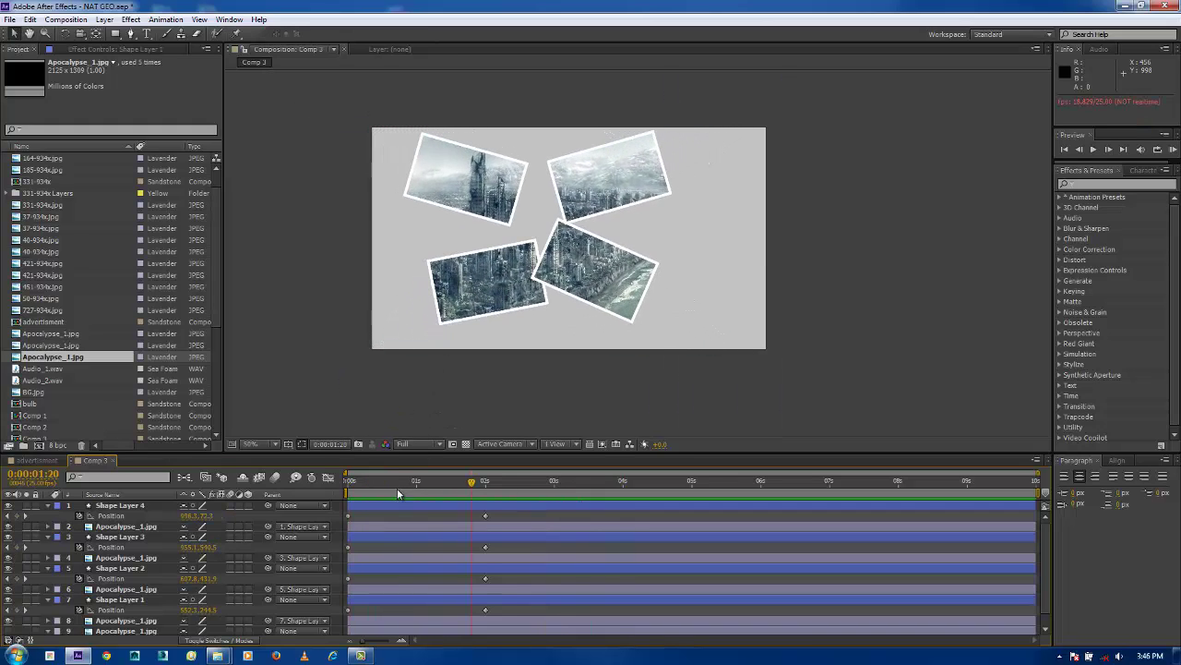
{"action": "key", "text": "space"}
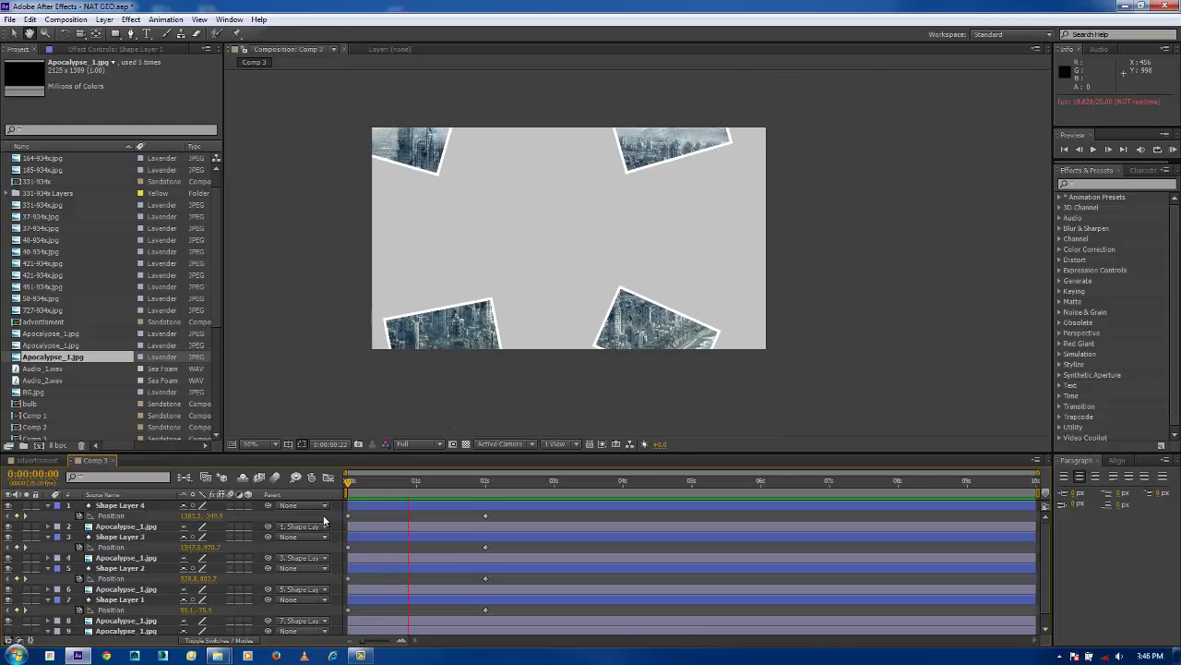
{"action": "key", "text": "space"}
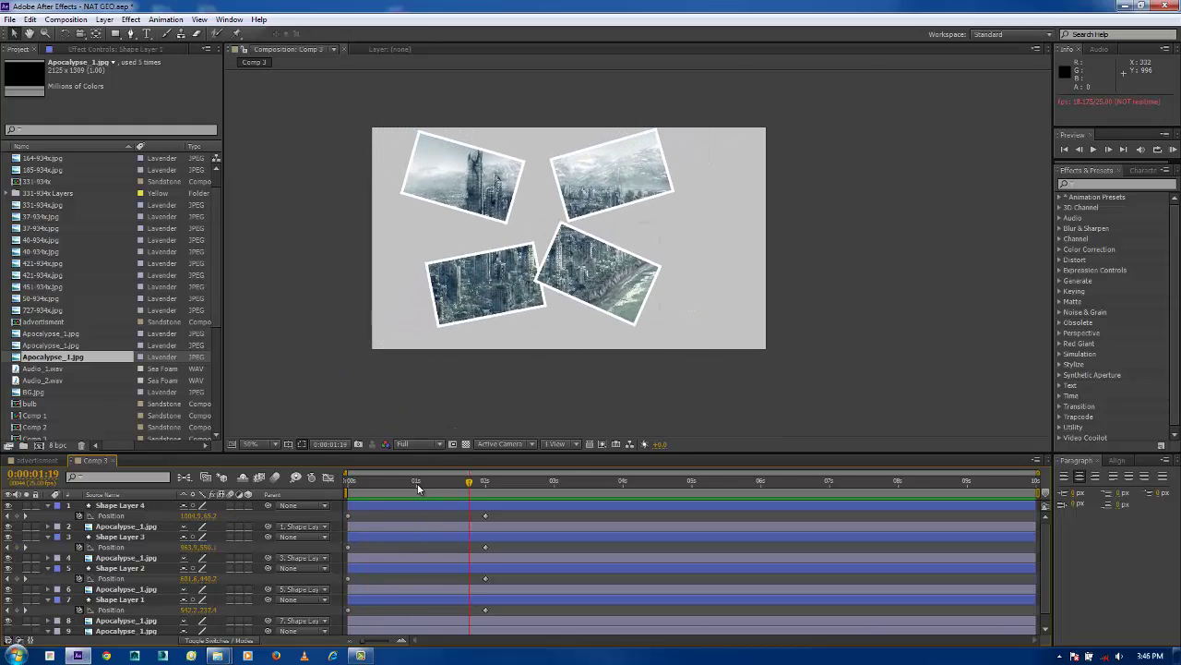
{"action": "key", "text": "space"}
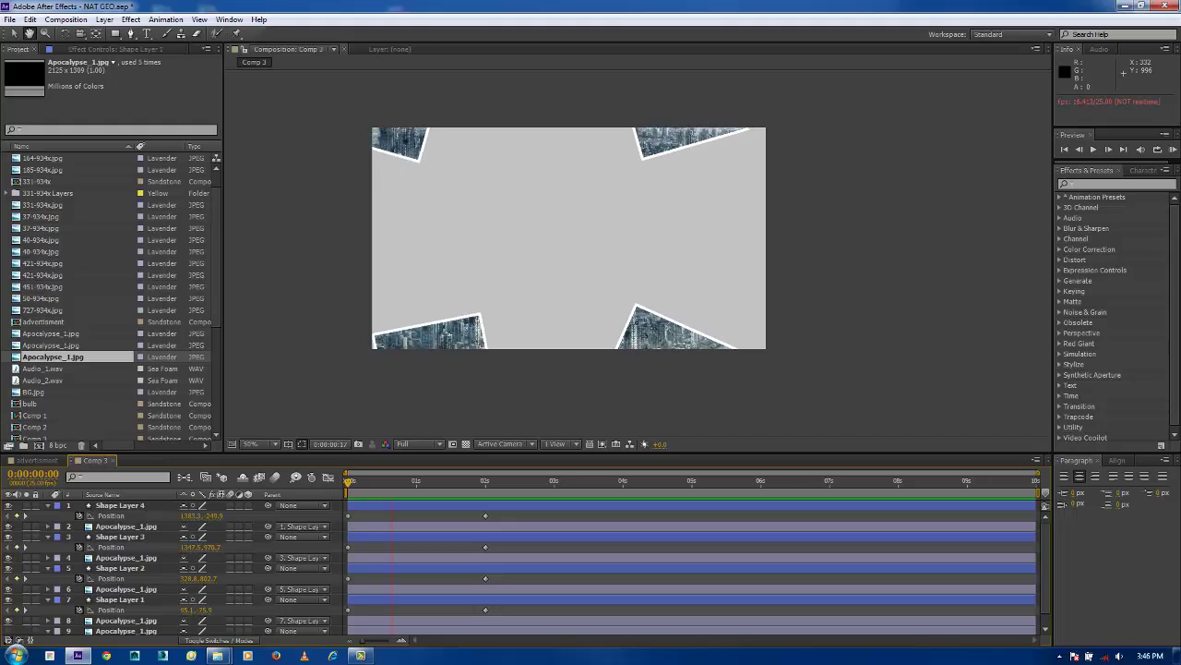
Add Rotation keyframes at 2 seconds to Shape Layers 4, 3, 2 and 1.
{"action": "left_click_drag", "start_coordinate": [390, 480], "coordinate": [423, 486]}
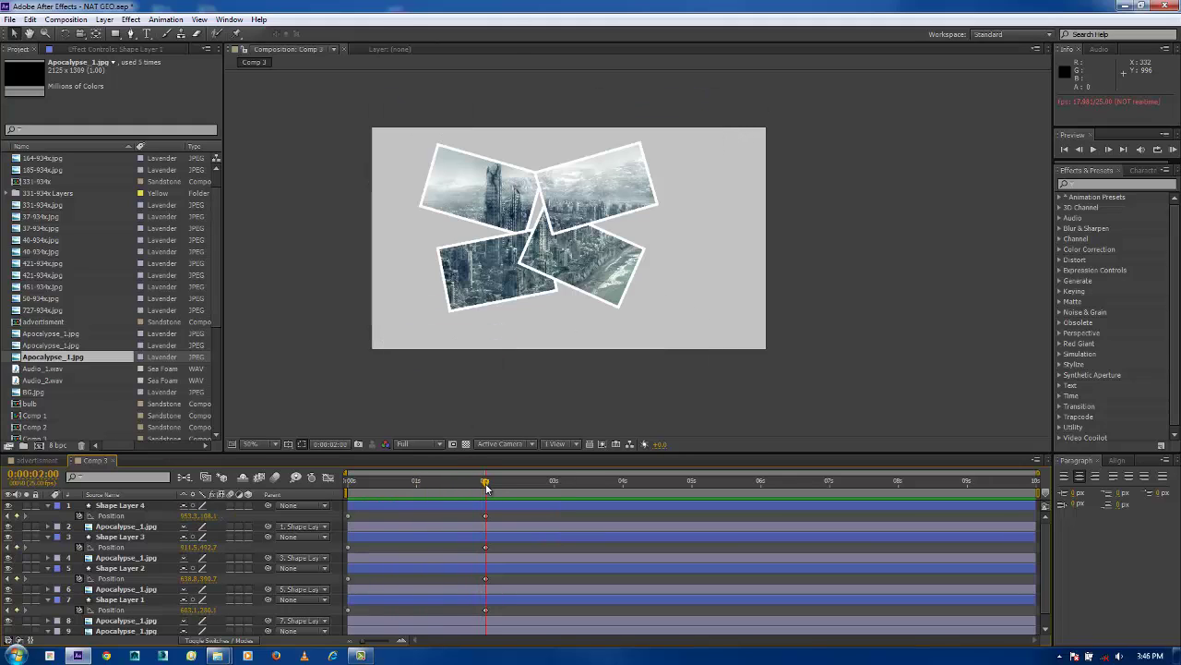
{"action": "left_click", "coordinate": [118, 509]}
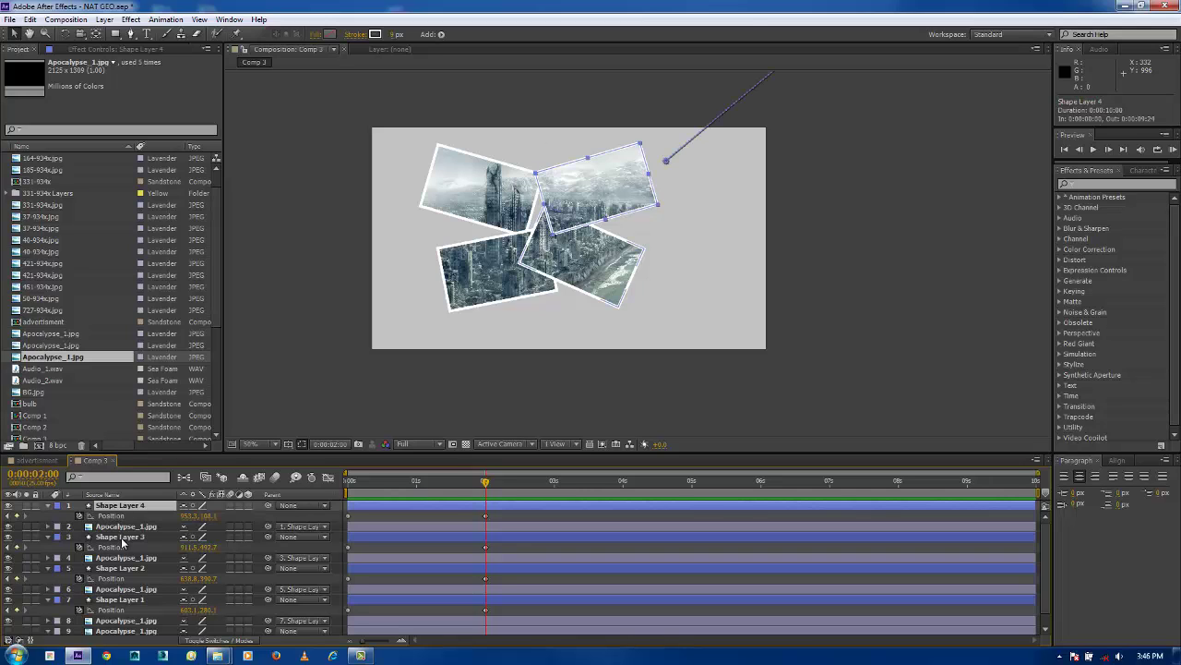
{"action": "left_click", "coordinate": [126, 538], "text": "ctrl"}
{"action": "left_click", "coordinate": [126, 569], "text": "ctrl"}
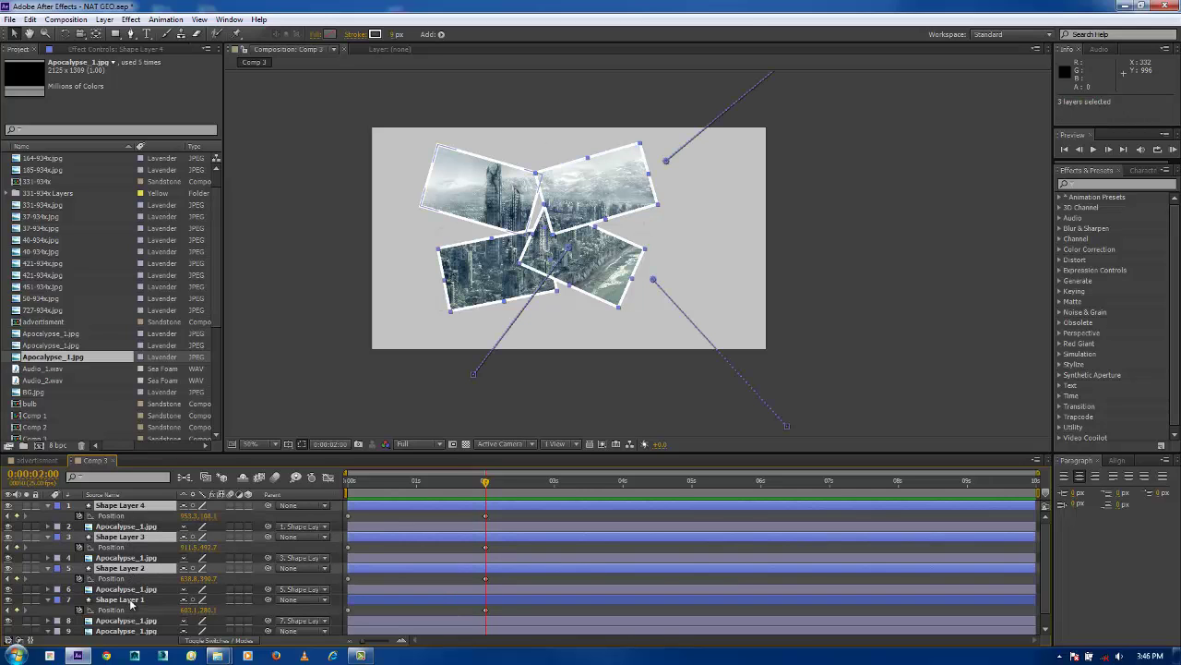
{"action": "left_click", "coordinate": [130, 600], "text": "ctrl"}
{"action": "key", "text": "shift+r"}
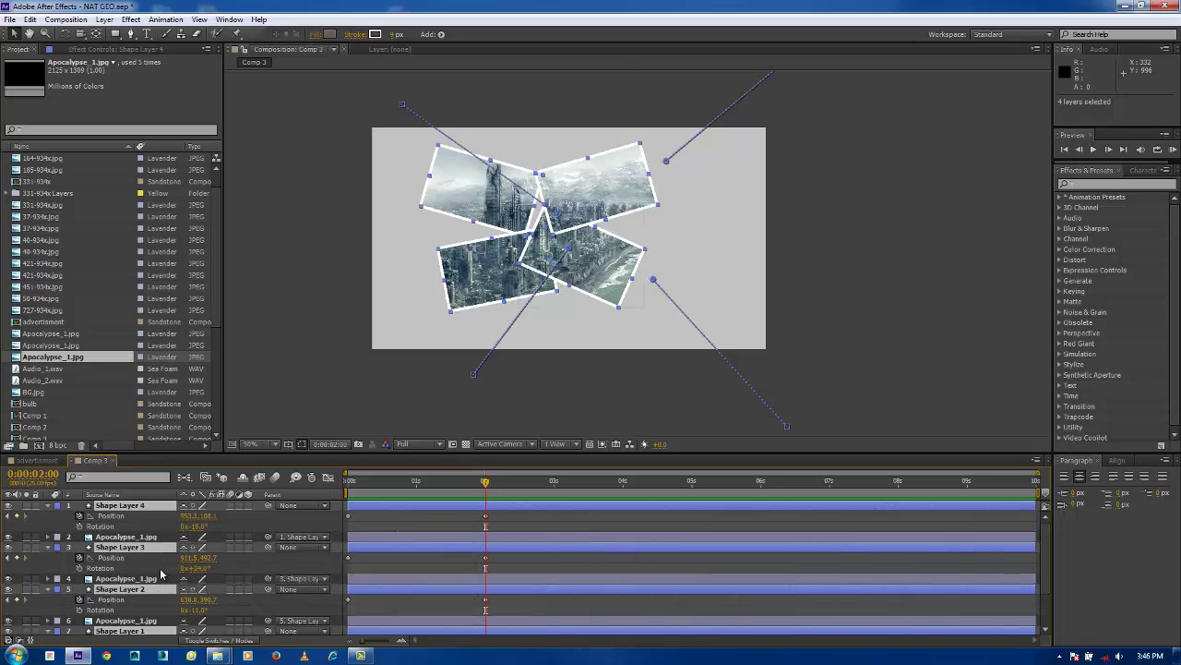
{"action": "left_click", "coordinate": [160, 568]}
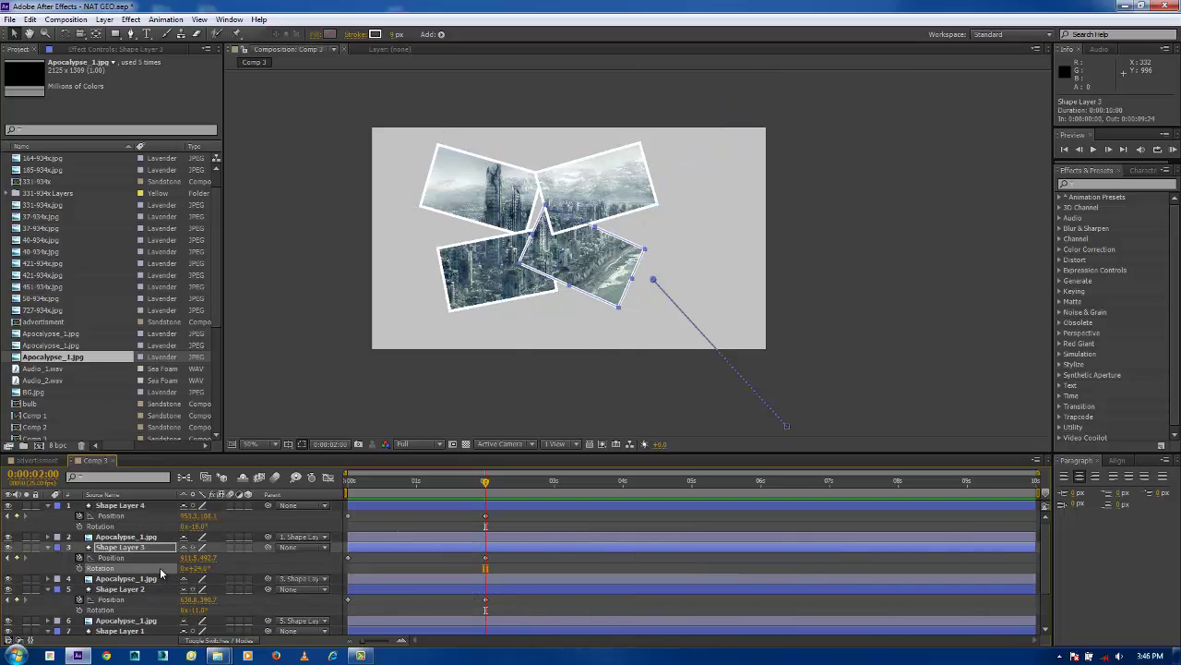
{"action": "left_click", "coordinate": [80, 527]}
{"action": "left_click", "coordinate": [80, 569]}
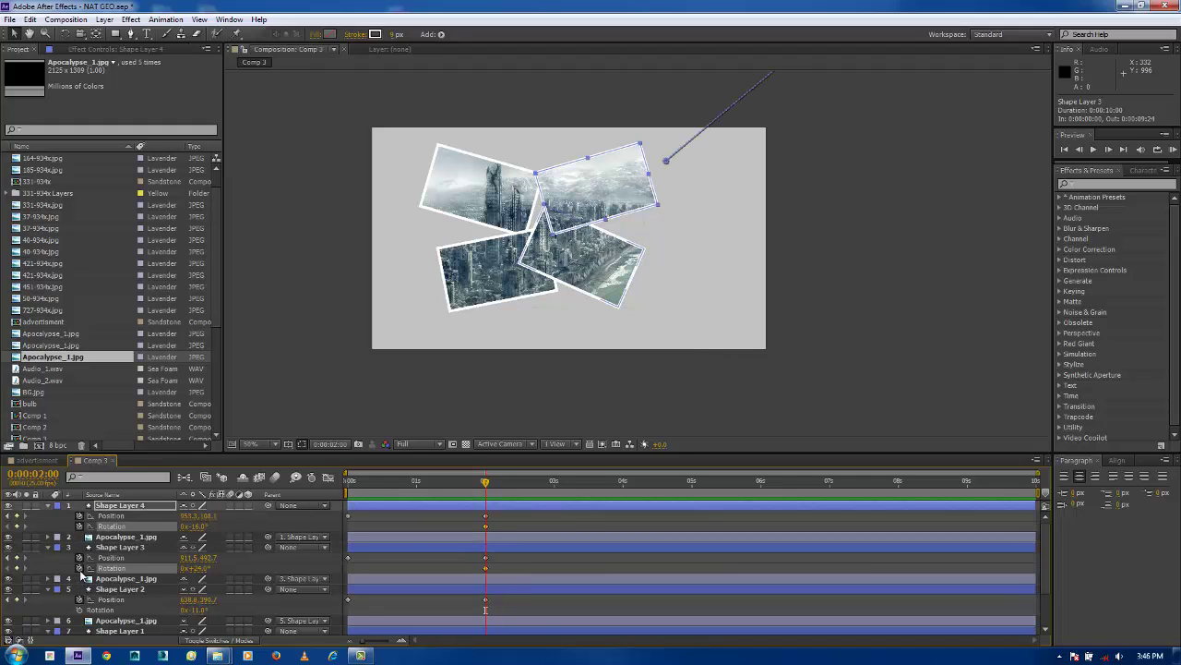
{"action": "left_click", "coordinate": [94, 610]}
{"action": "scroll", "coordinate": [93, 613], "scroll_direction": "down", "scroll_amount": 1}
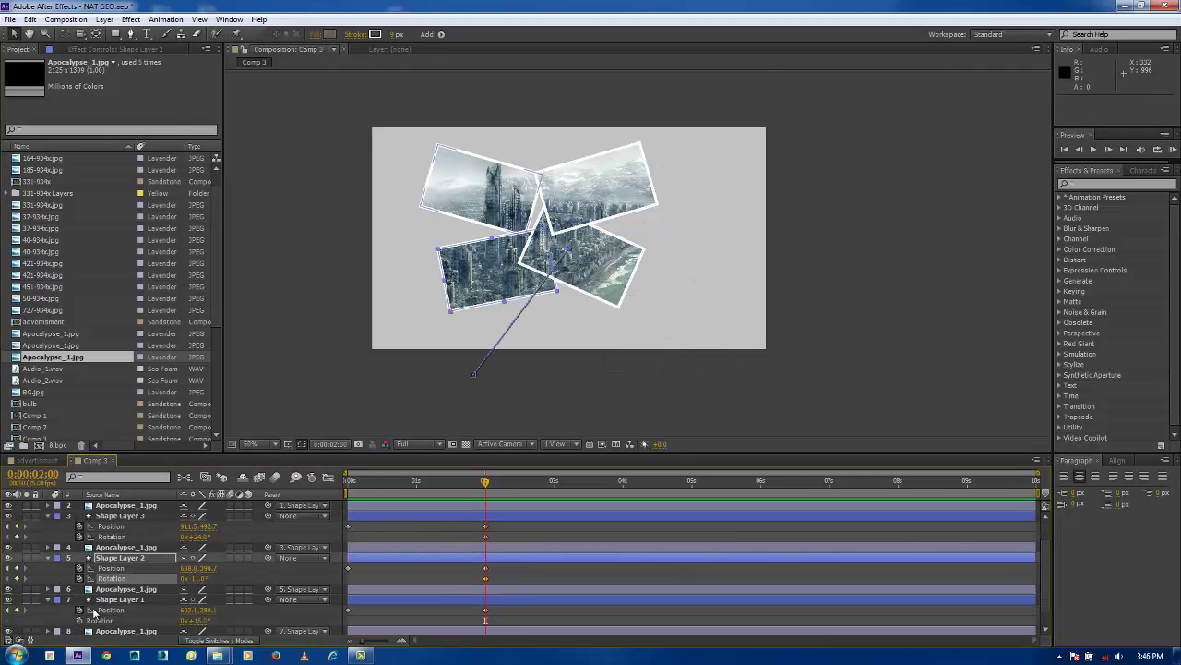
{"action": "left_click", "coordinate": [80, 620]}
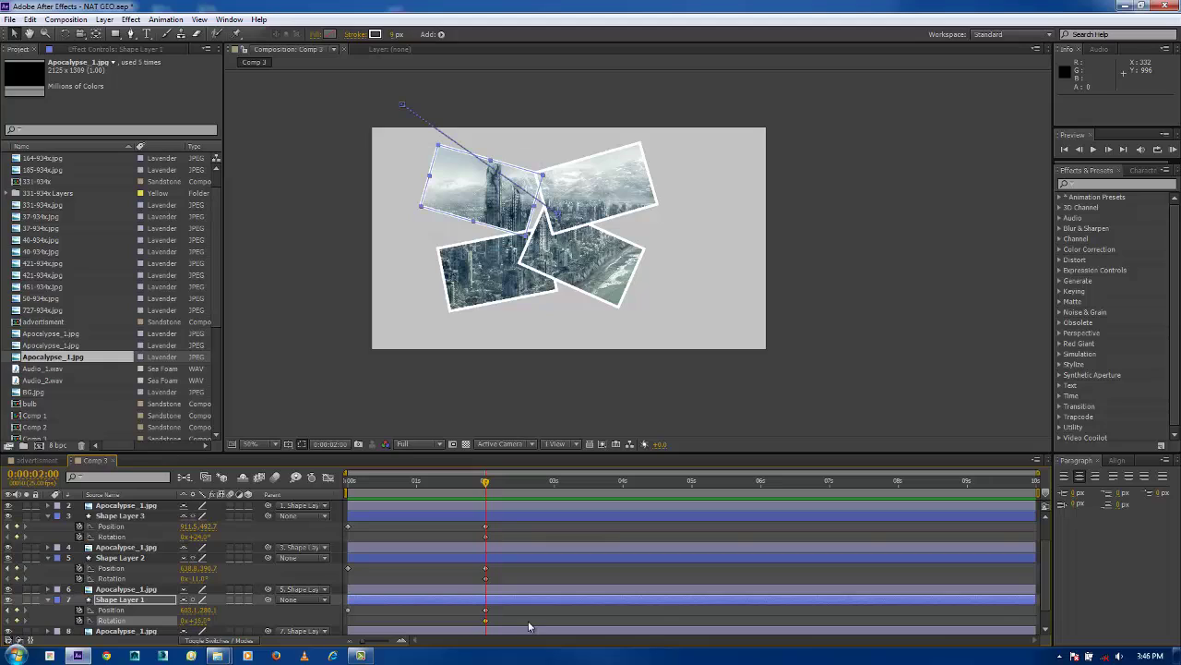
{"action": "left_click", "coordinate": [506, 536]}
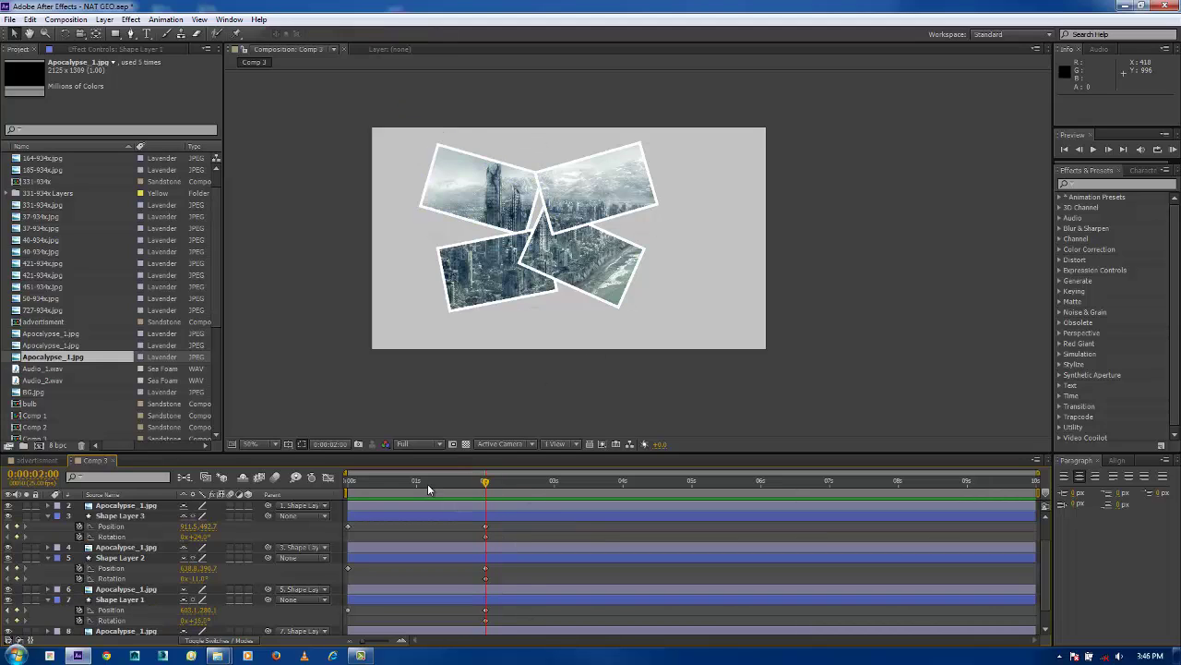
At 0 seconds, set Shape Layer 4's rotation to 21°.
{"action": "left_click", "coordinate": [418, 483]}
{"action": "left_click_drag", "start_coordinate": [413, 483], "coordinate": [349, 485]}
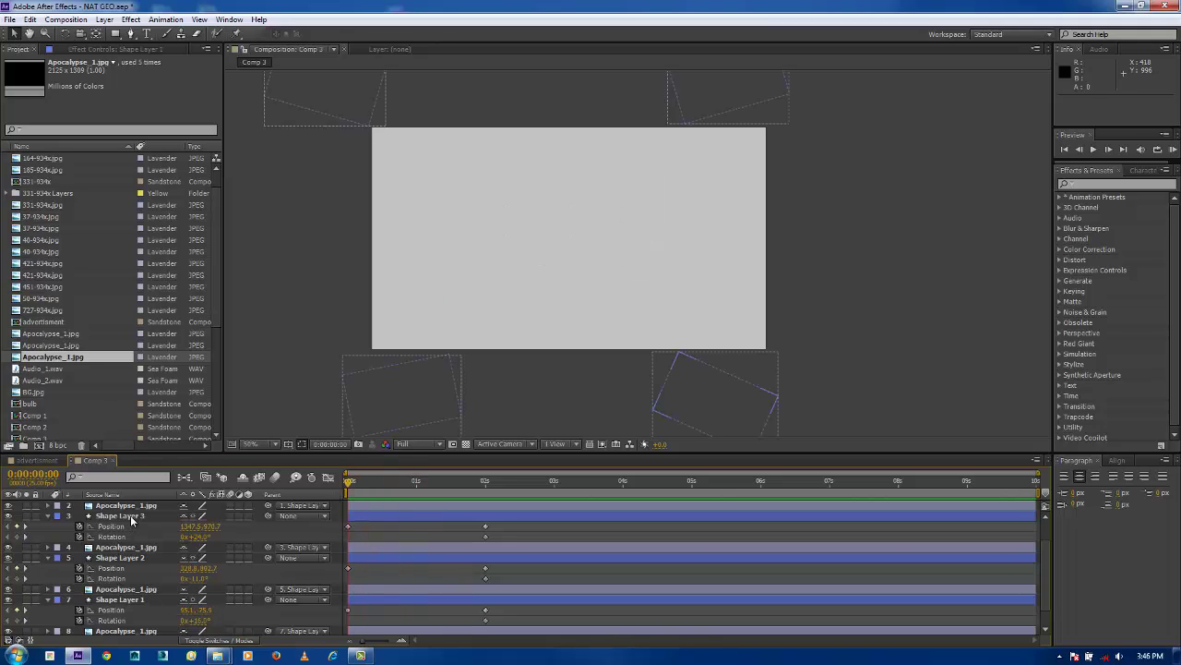
{"action": "left_click", "coordinate": [132, 519]}
{"action": "scroll", "coordinate": [132, 521], "scroll_direction": "up", "scroll_amount": 1}
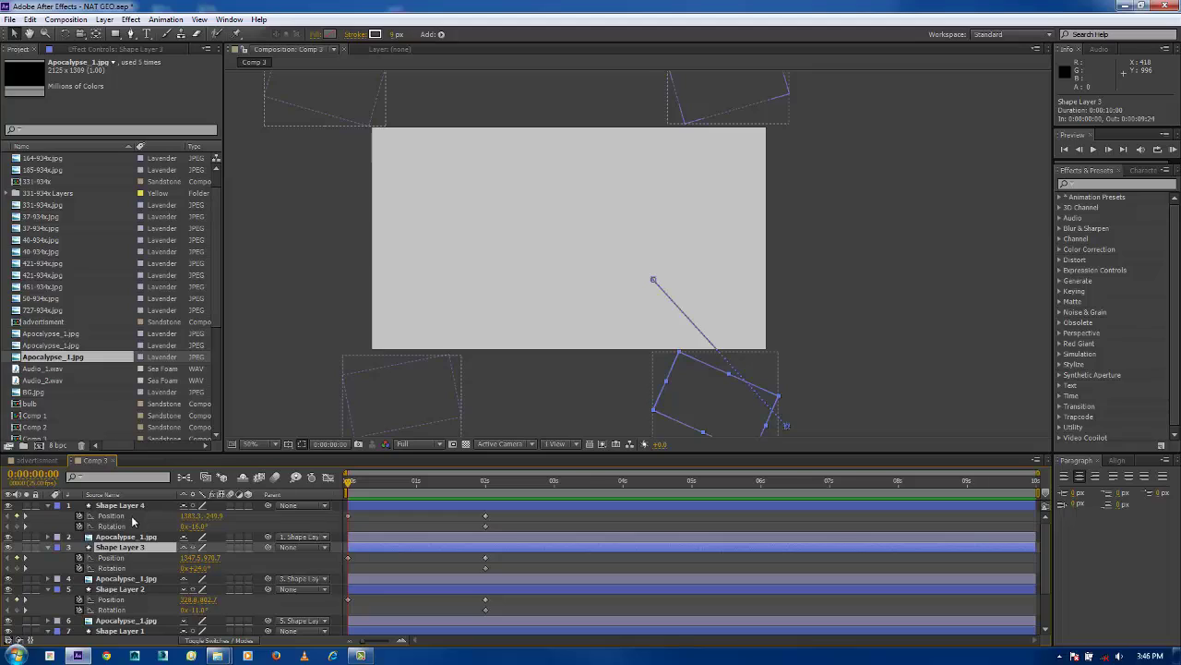
{"action": "left_click", "coordinate": [135, 509]}
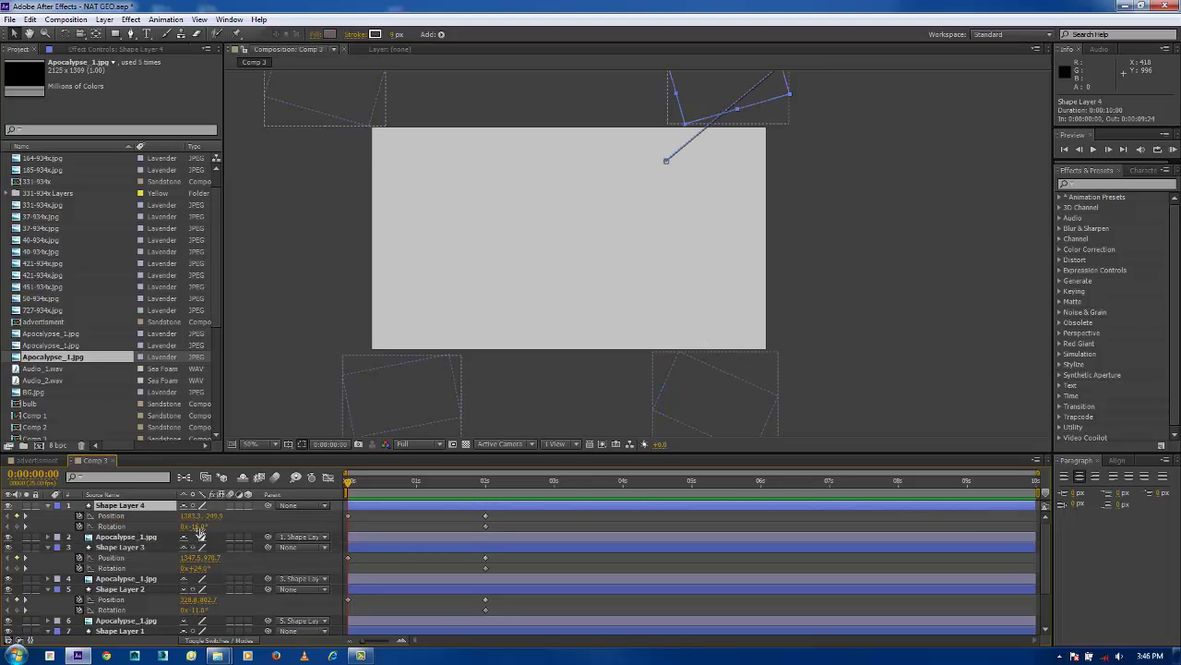
{"action": "left_click_drag", "start_coordinate": [201, 534], "coordinate": [211, 526]}
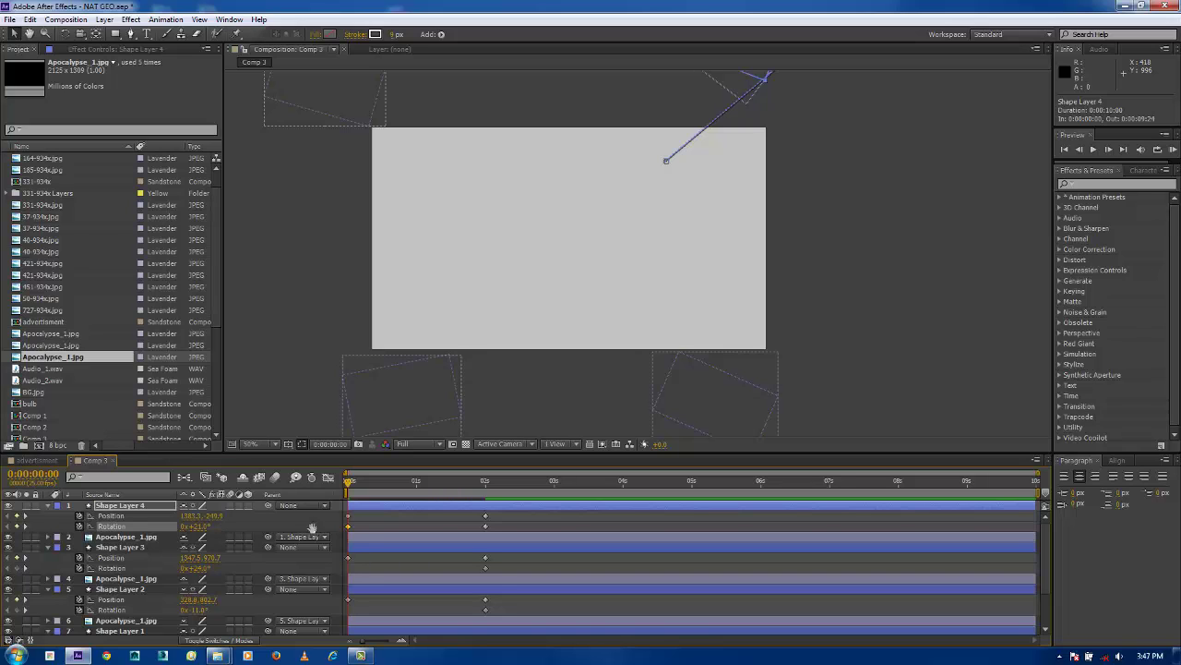
Preview the rotation, raise Shape Layer 4's rotation at 0 seconds to about 60°, and preview it again.
{"action": "key", "text": "space"}
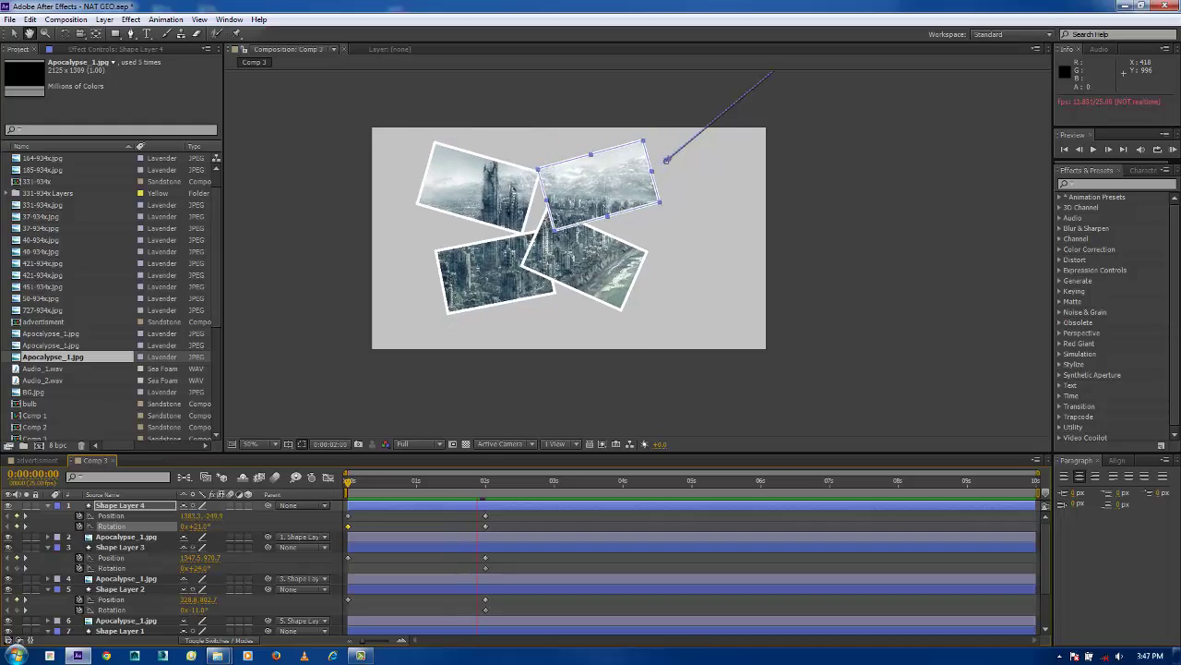
{"action": "key", "text": "space"}
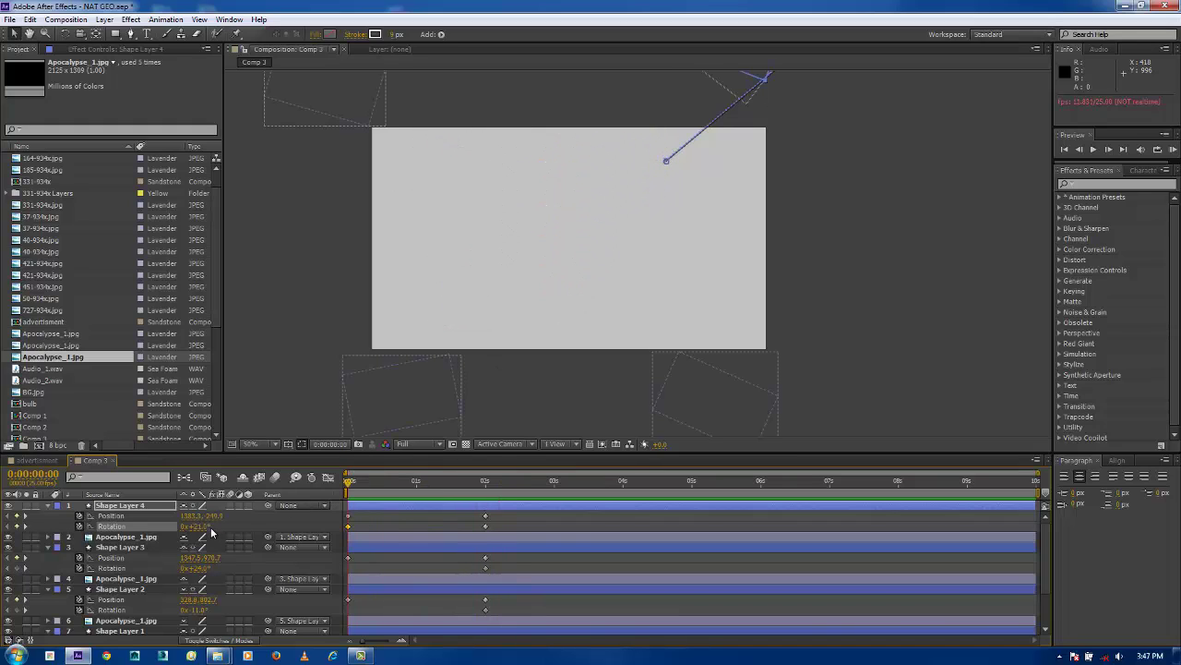
{"action": "key", "text": "Return"}
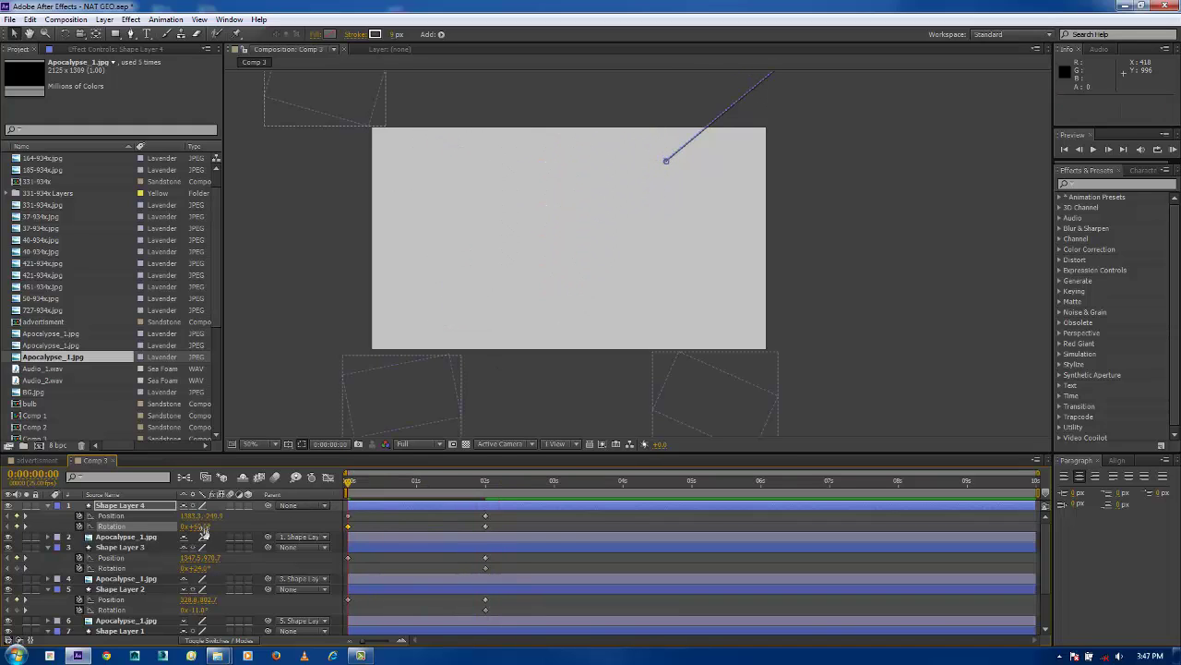
{"action": "key", "text": "space"}
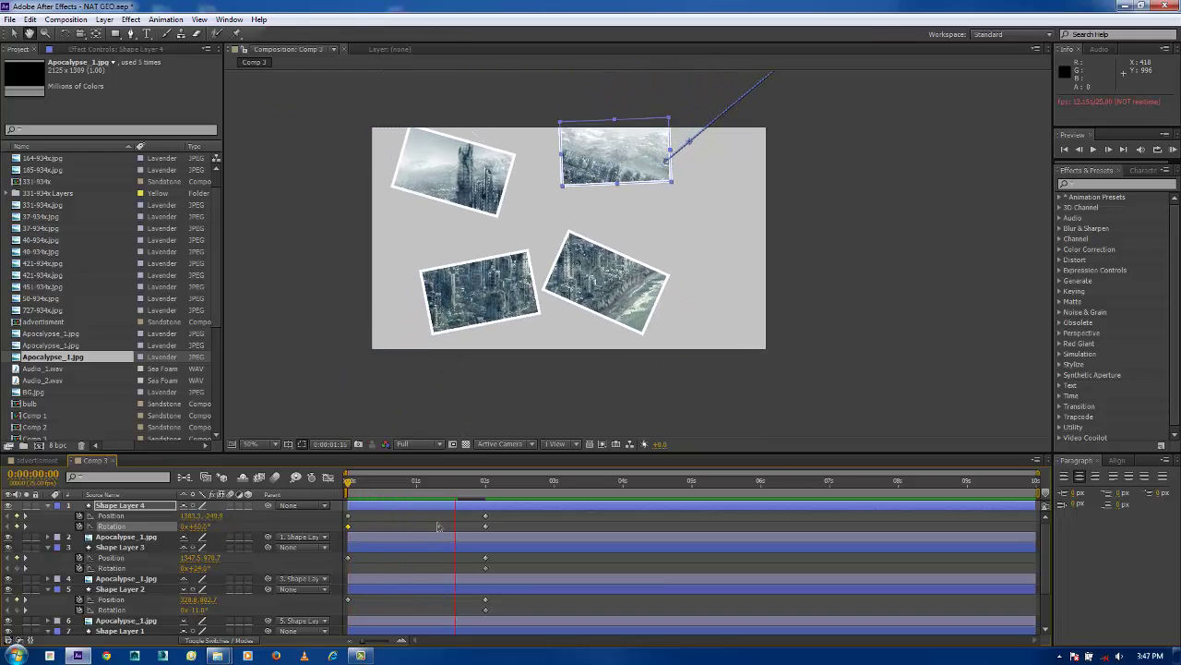
Stop the preview, set Shape Layer 4's rotation at 0 seconds to 90°, and preview the animation again.
{"action": "key", "text": "space"}
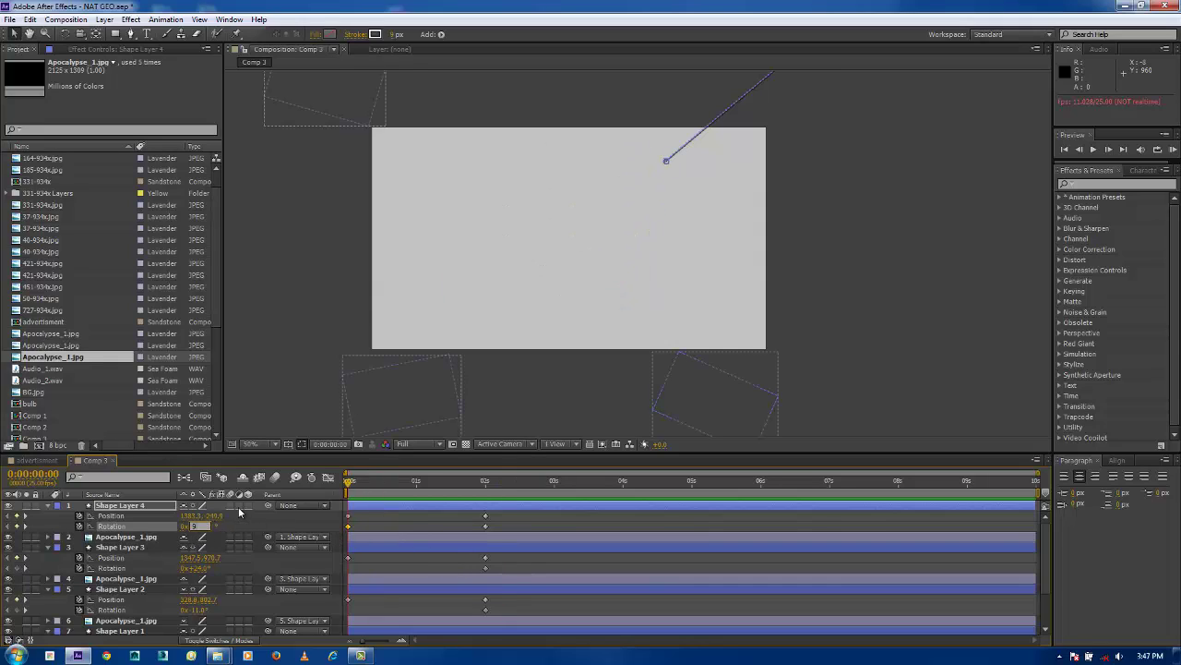
{"action": "type", "text": "0x+90.0°"}
{"action": "key", "text": "Return"}
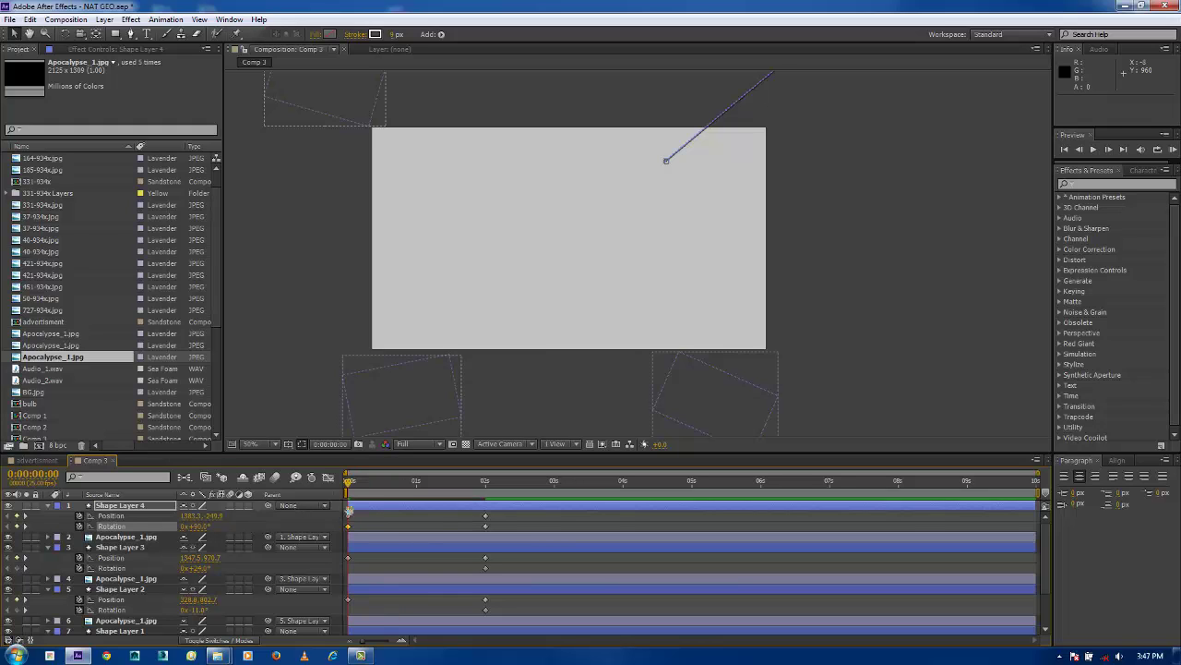
{"action": "key", "text": "space"}
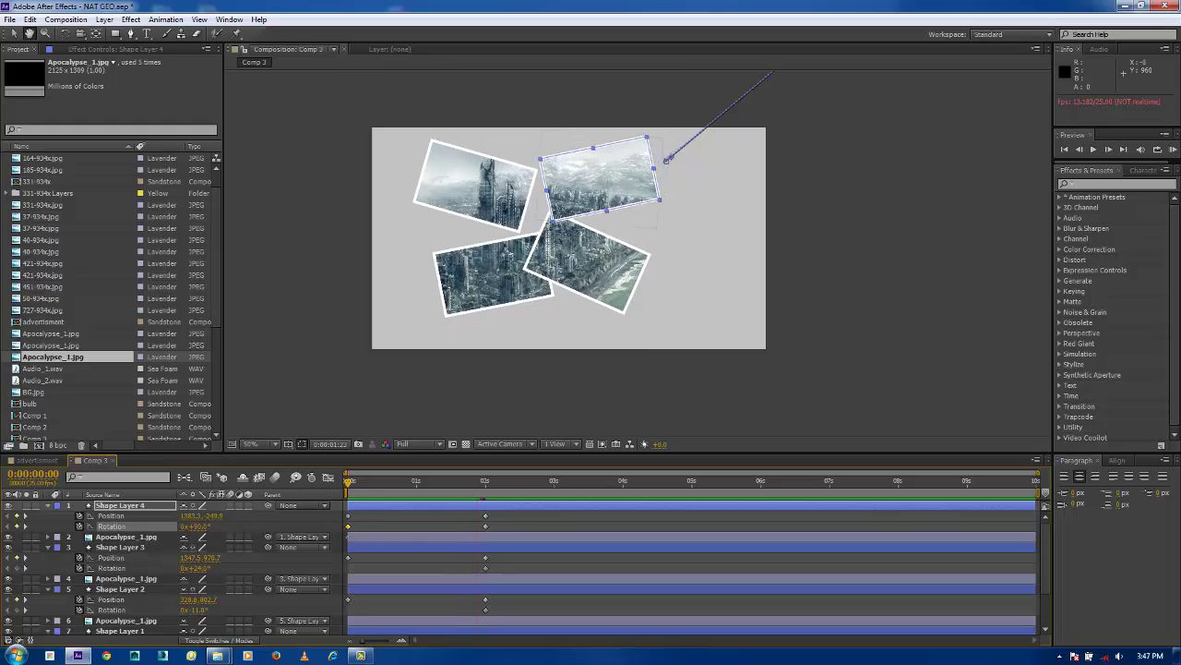
{"action": "key", "text": "space"}
{"action": "left_click", "coordinate": [348, 485]}
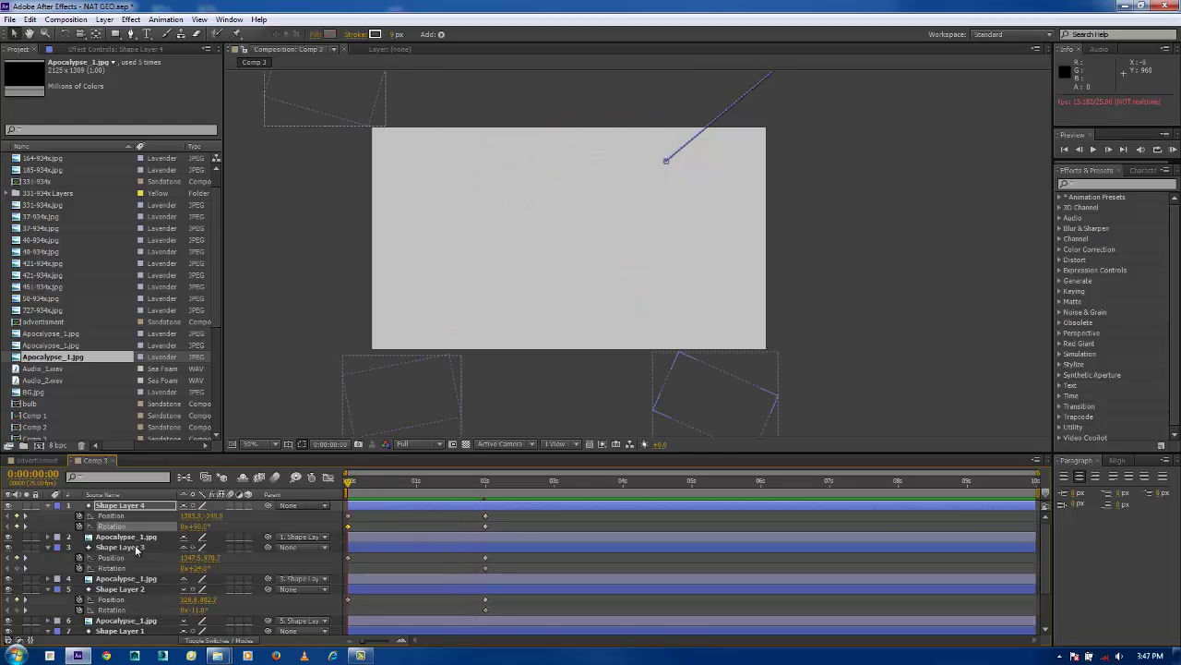
At 0 seconds, set Shape Layer 3's rotation to 100° and move it farther off the frame to about 1377.5, 980.7.
{"action": "left_click", "coordinate": [198, 568]}
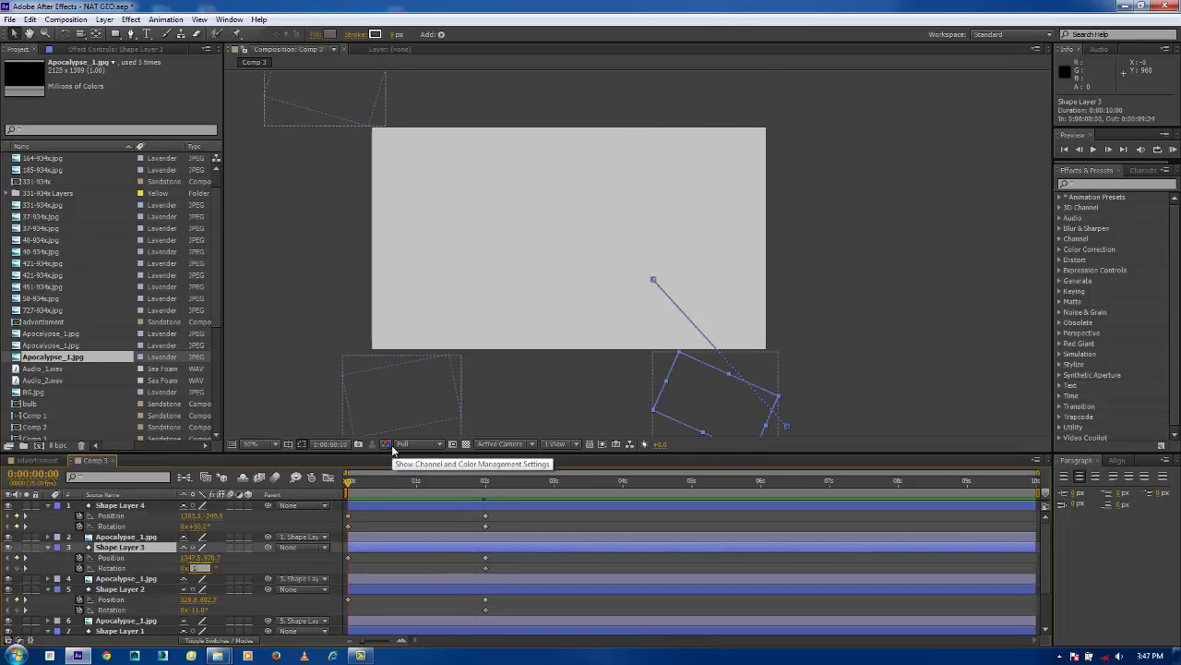
{"action": "type", "text": "100"}
{"action": "key", "text": "Return"}
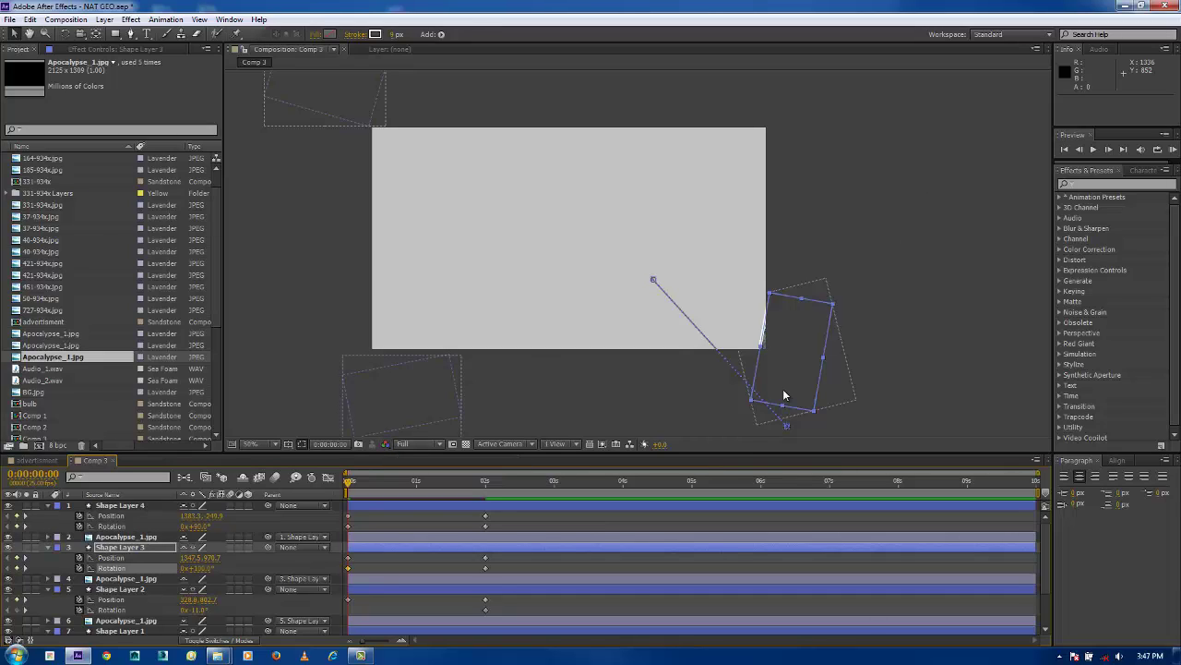
{"action": "left_click_drag", "start_coordinate": [779, 354], "coordinate": [788, 357]}
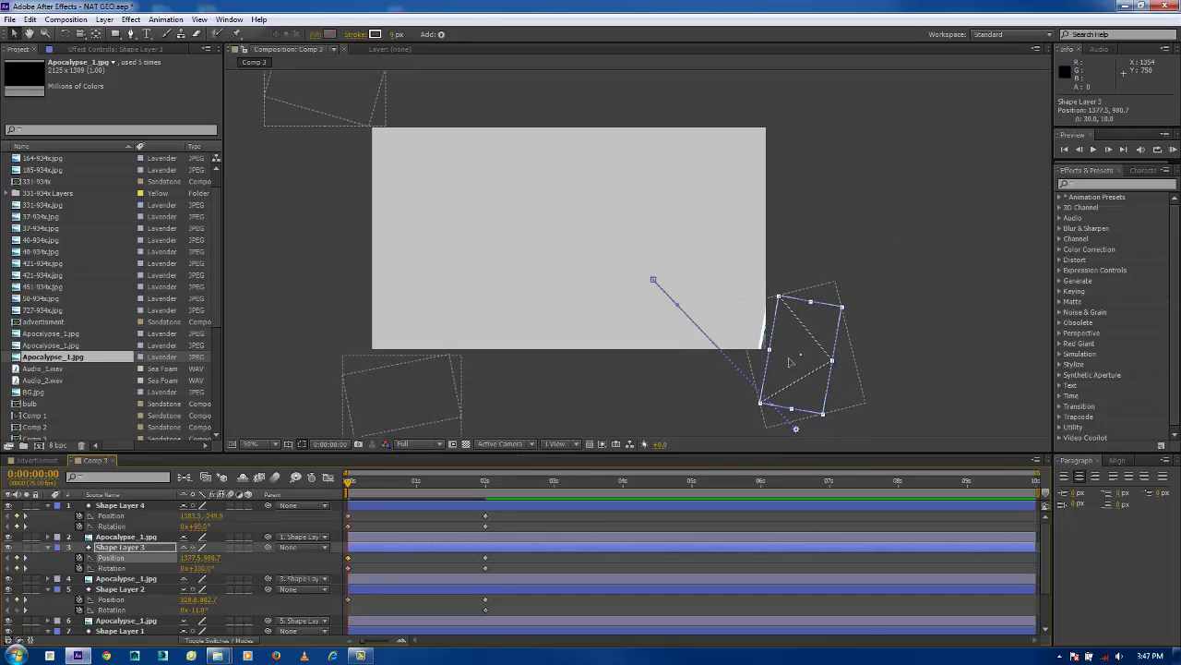
At 0 seconds, set Shape Layer 2's rotation to 88° and move it below the frame to about 244.8, 1160.7.
{"action": "left_click", "coordinate": [132, 599]}
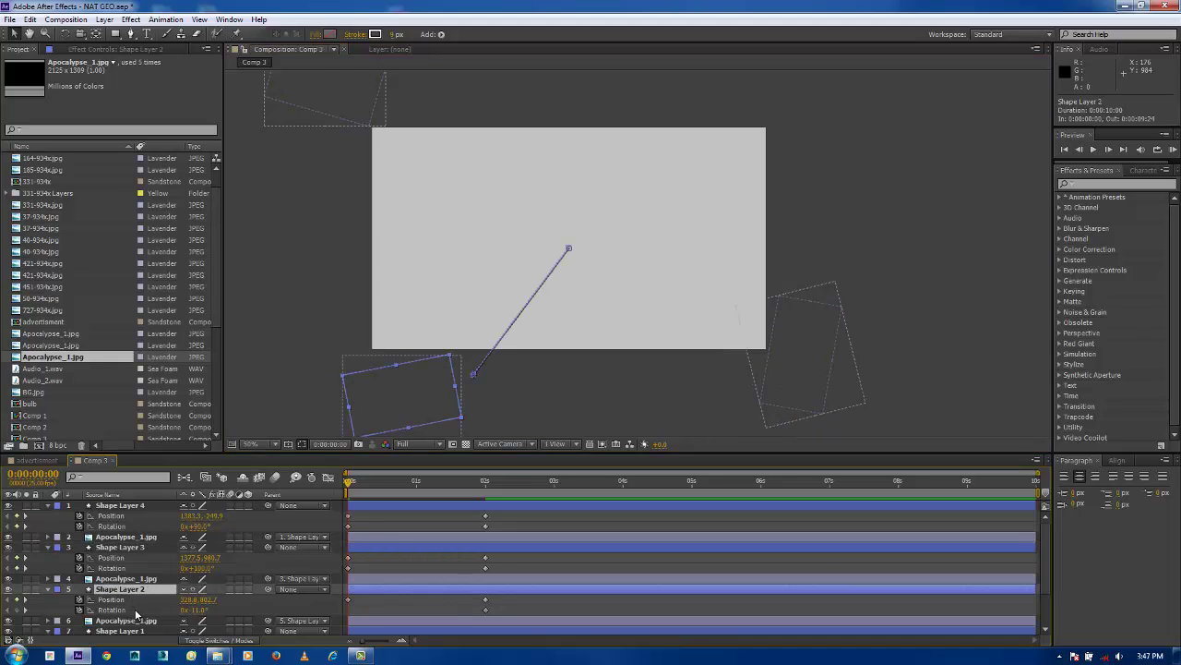
{"action": "left_click", "coordinate": [134, 609]}
{"action": "left_click", "coordinate": [199, 609]}
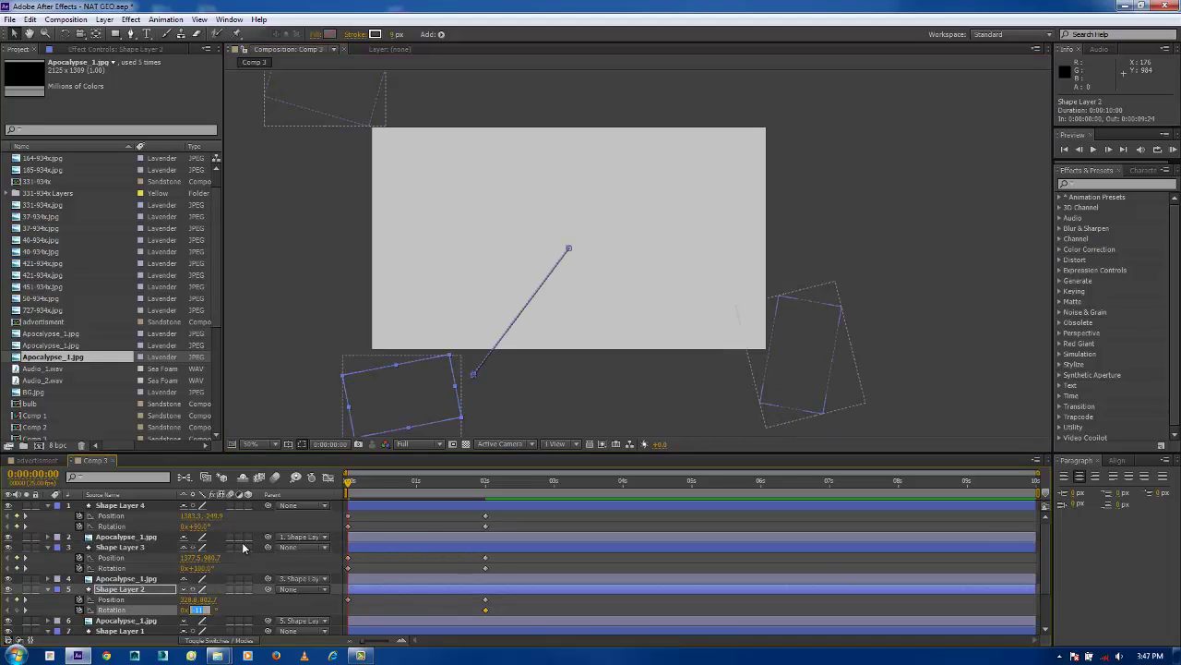
{"action": "type", "text": "88"}
{"action": "key", "text": "Return"}
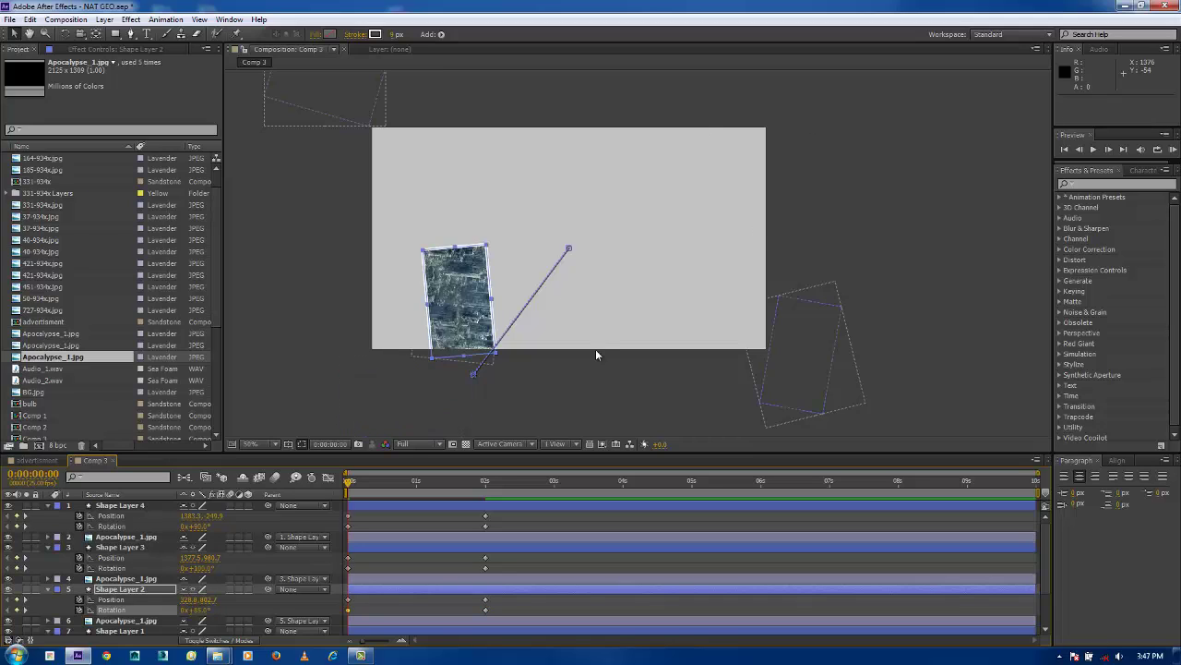
{"action": "key", "text": "space"}
{"action": "left_click_drag", "start_coordinate": [595, 336], "coordinate": [608, 304]}
{"action": "left_click_drag", "start_coordinate": [484, 255], "coordinate": [458, 365]}
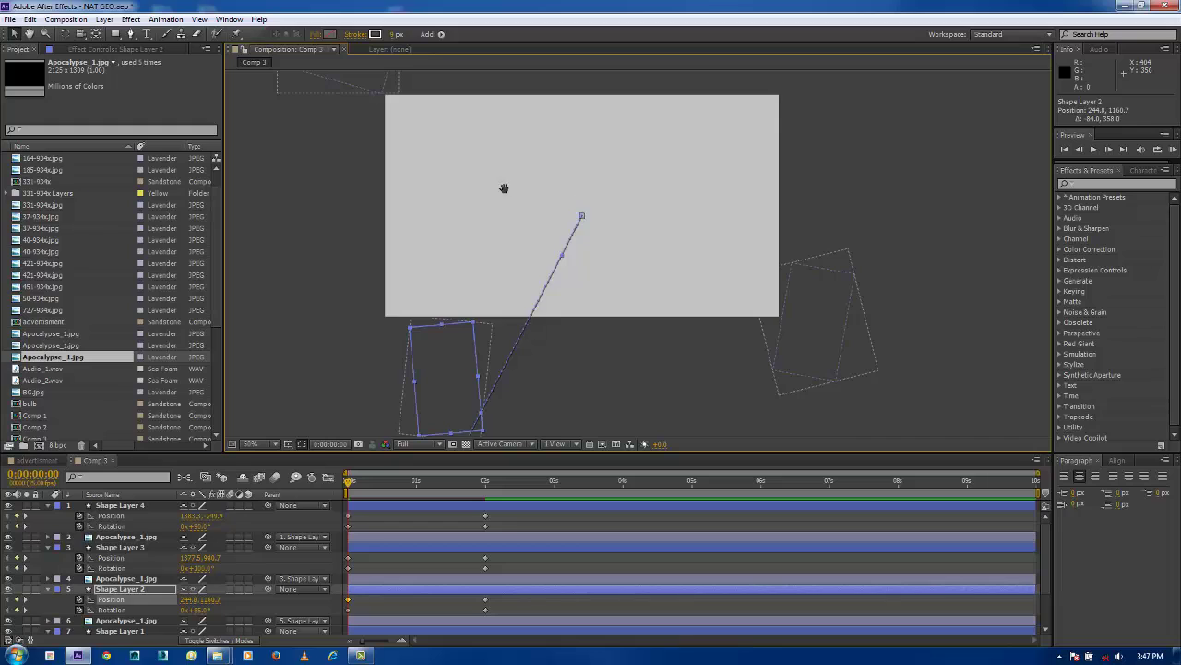
{"action": "left_click_drag", "start_coordinate": [504, 189], "coordinate": [520, 218]}
At 0 seconds, set Shape Layer 1's rotation to 100° and move it down to just above the frame, about 53.1, 48.1.
{"action": "scroll", "coordinate": [129, 620], "scroll_direction": "down", "scroll_amount": 1}
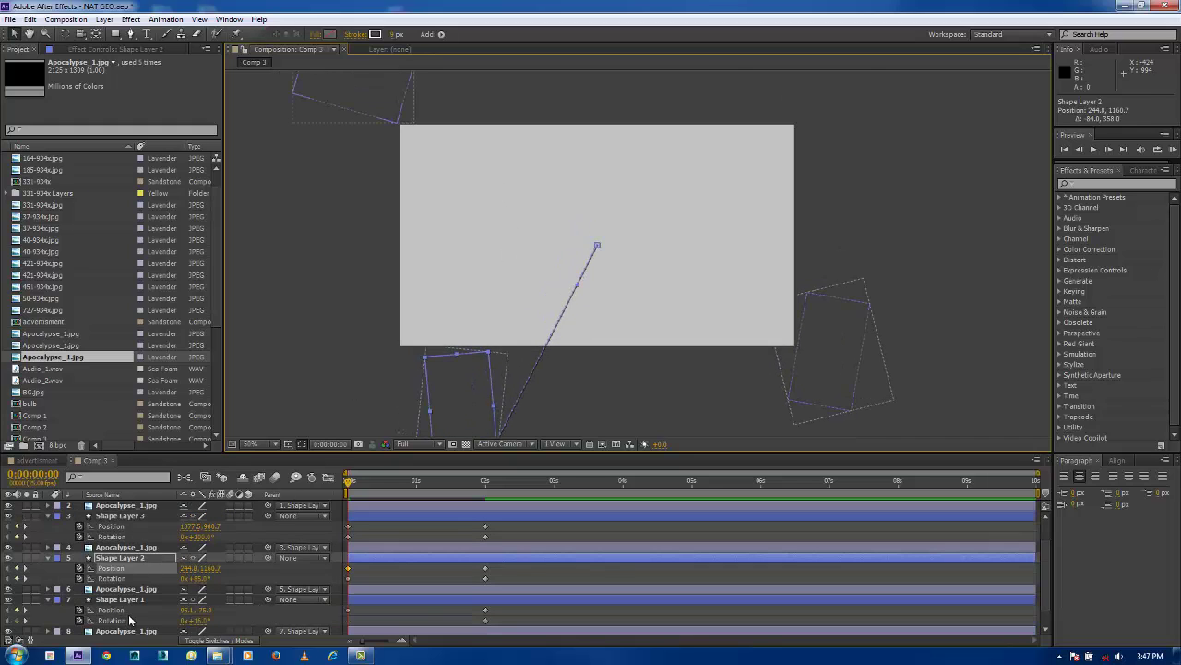
{"action": "left_click", "coordinate": [135, 601]}
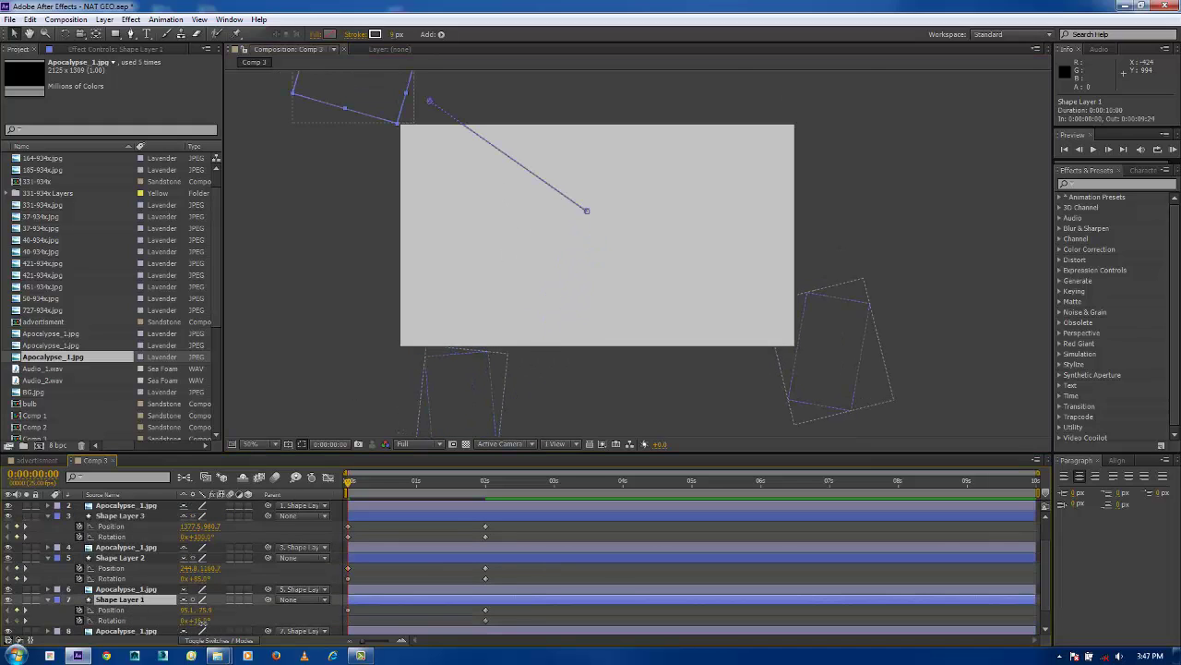
{"action": "key", "text": "Return"}
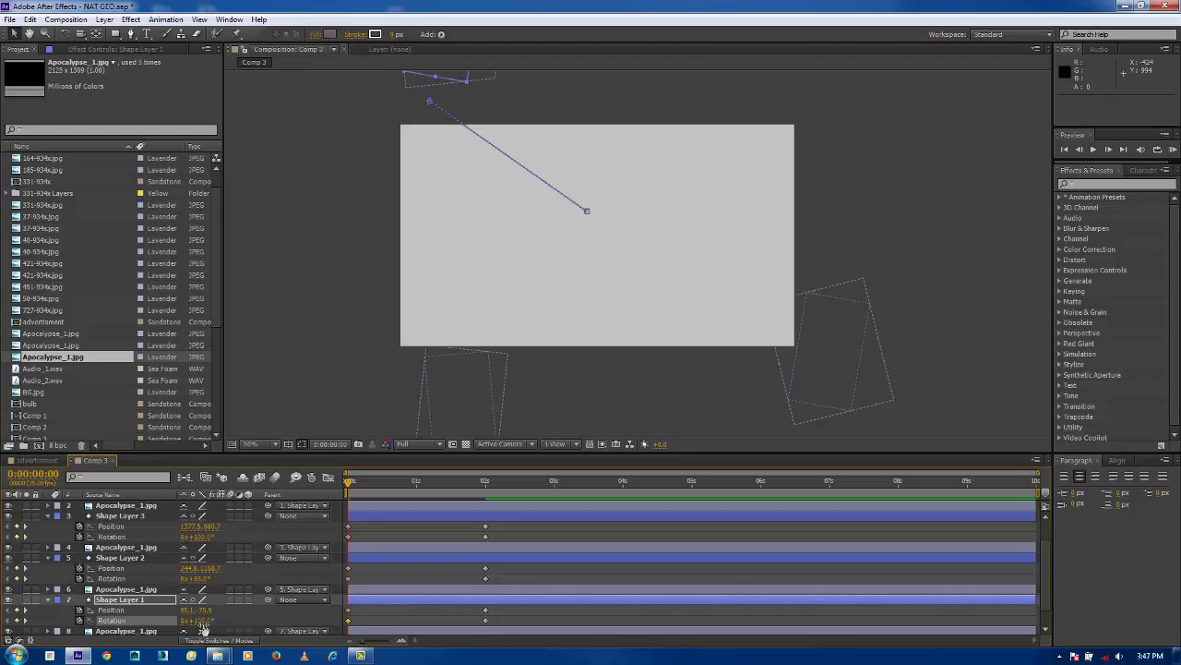
{"action": "left_click_drag", "start_coordinate": [480, 186], "coordinate": [484, 216]}
{"action": "left_click_drag", "start_coordinate": [459, 96], "coordinate": [443, 134]}
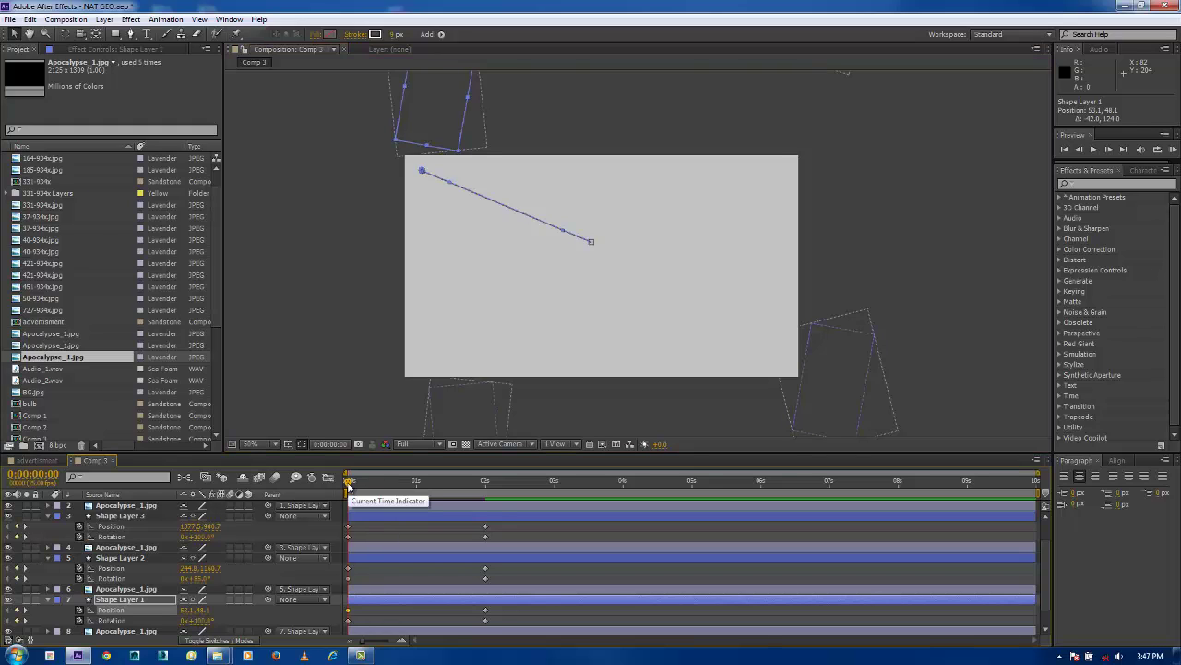
Preview the animation, move the 2-second Position and Rotation keyframes of Shape Layers 3, 2 and 1 to about 0:00:01:11, and preview it again.
{"action": "key", "text": "KP_0"}
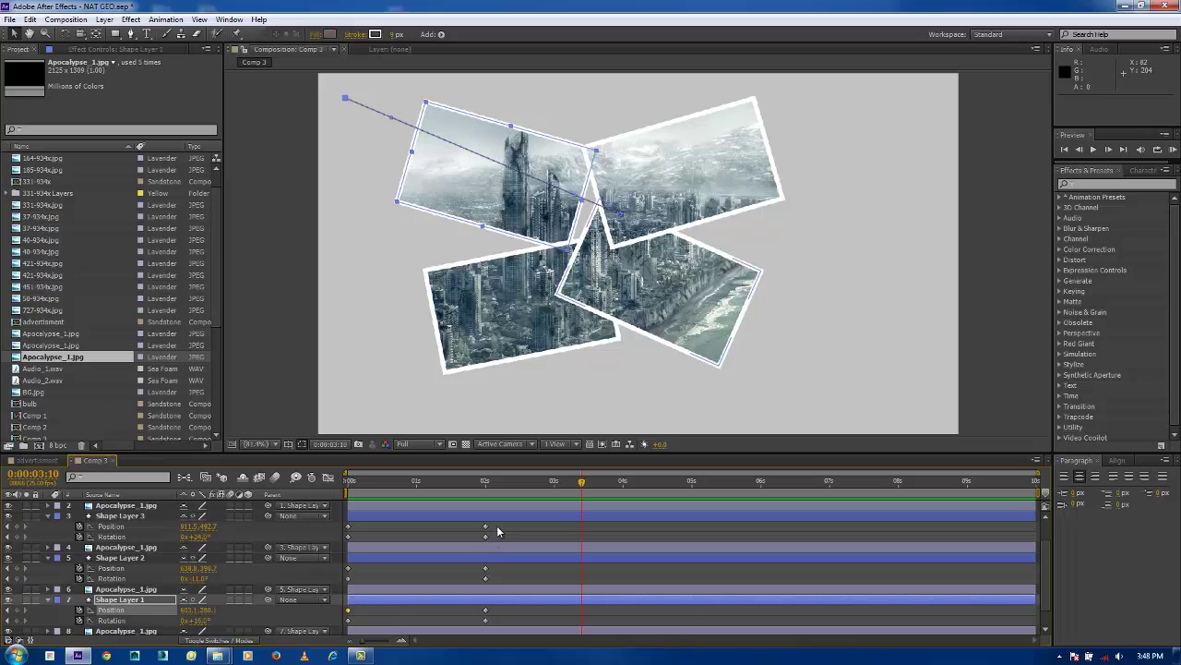
{"action": "left_click_drag", "start_coordinate": [500, 524], "coordinate": [481, 628]}
{"action": "scroll", "coordinate": [489, 591], "scroll_direction": "down", "scroll_amount": 1}
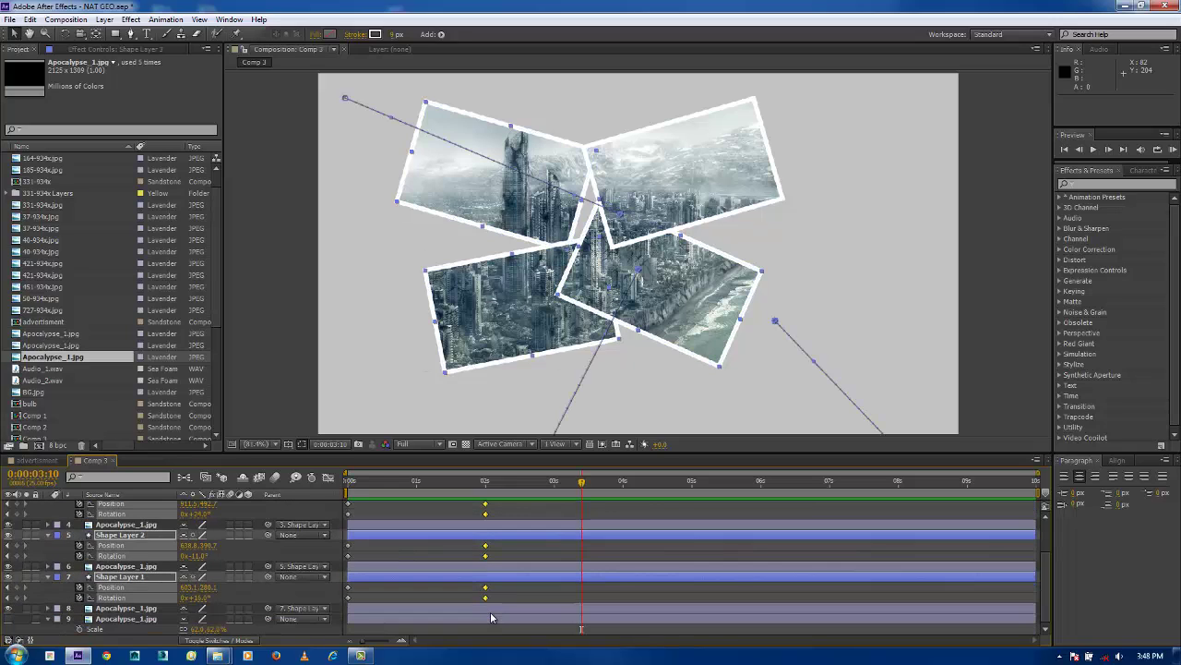
{"action": "left_click_drag", "start_coordinate": [487, 550], "coordinate": [450, 550]}
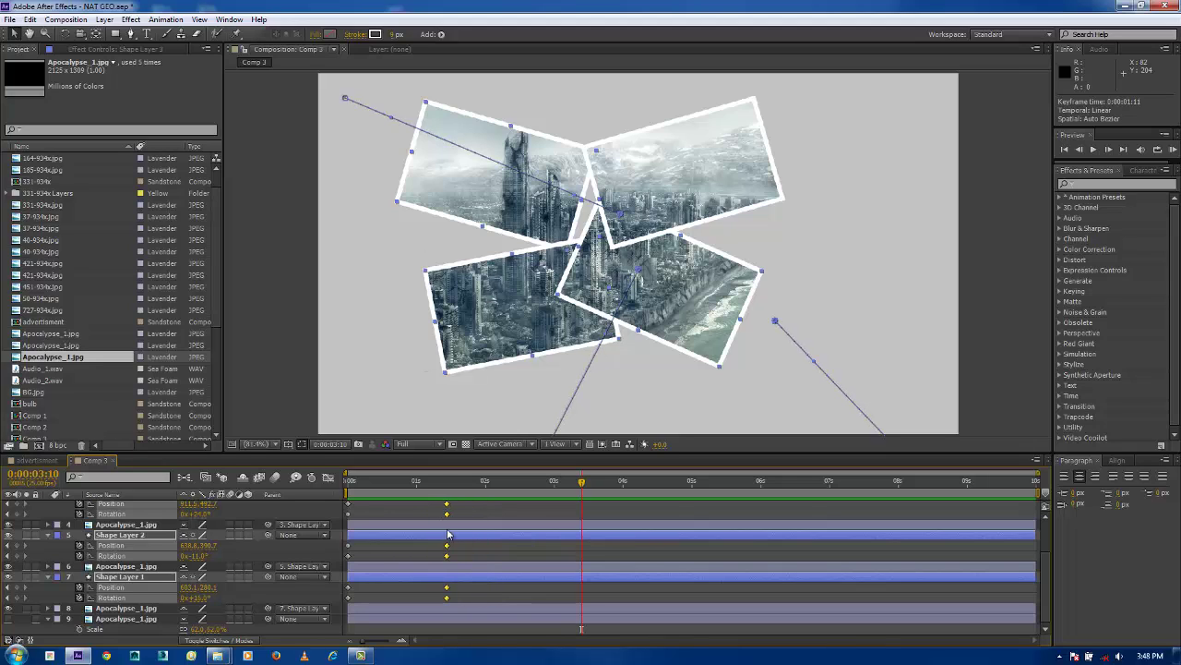
{"action": "key", "text": "Home"}
{"action": "key", "text": "KP_0"}
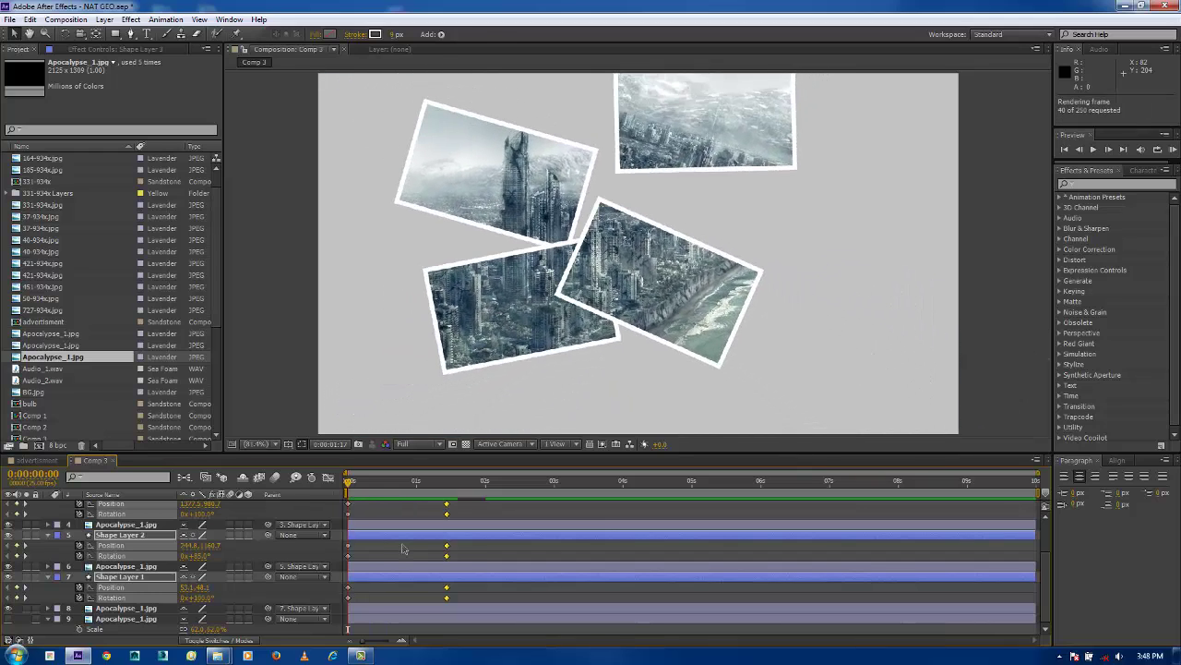
{"action": "key", "text": "space"}
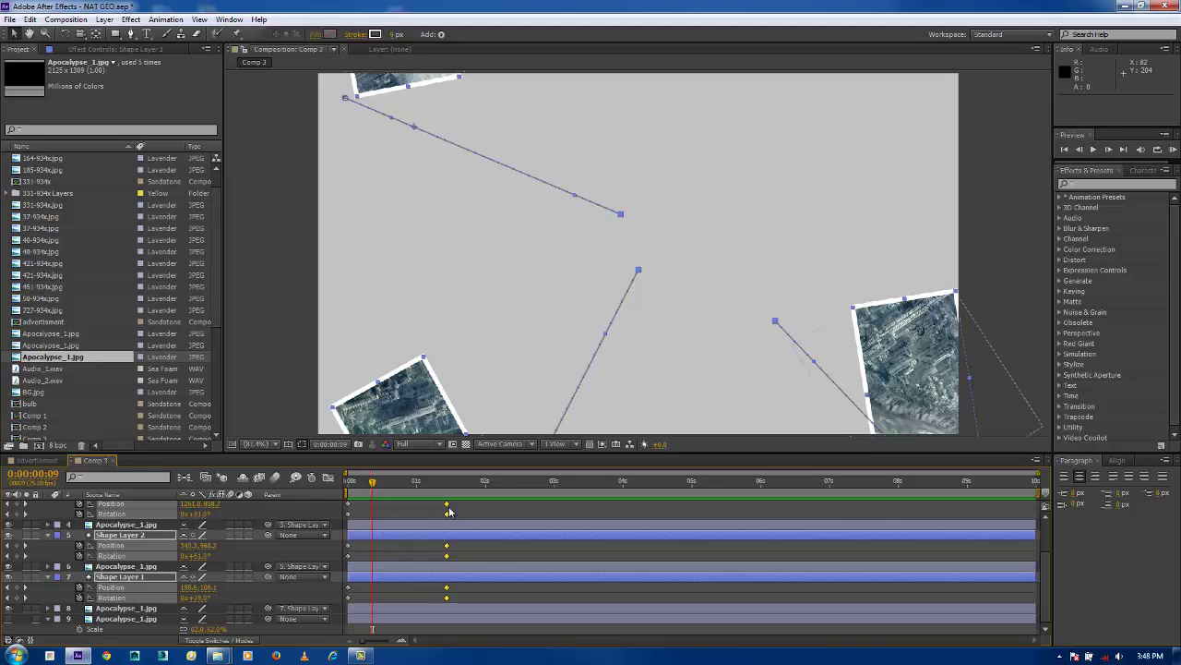
Apply Easy Ease to all Position and Rotation keyframes of Shape Layer 3.
{"action": "left_click", "coordinate": [449, 511]}
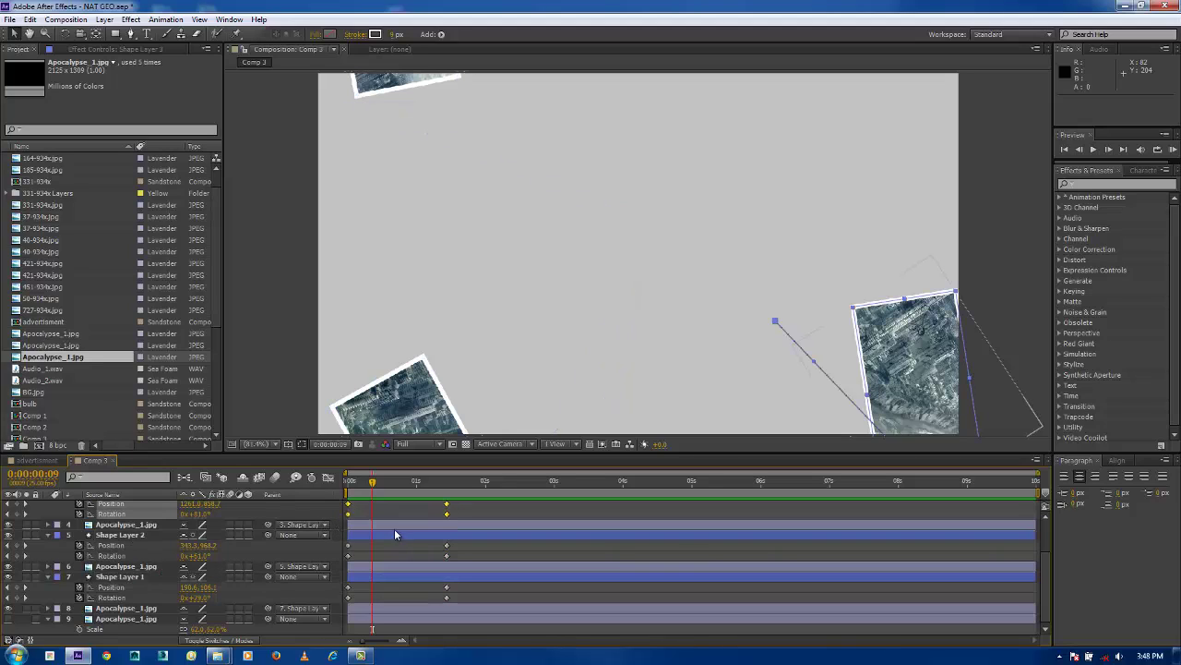
{"action": "right_click", "coordinate": [447, 520]}
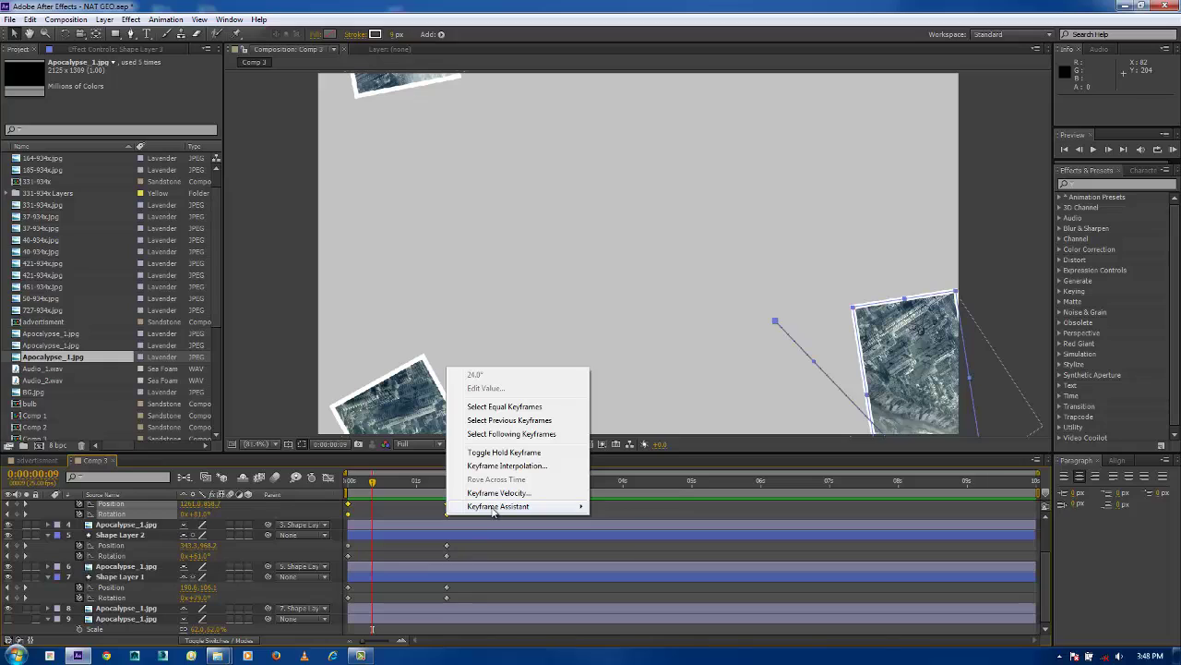
{"action": "mouse_move", "coordinate": [495, 510]}
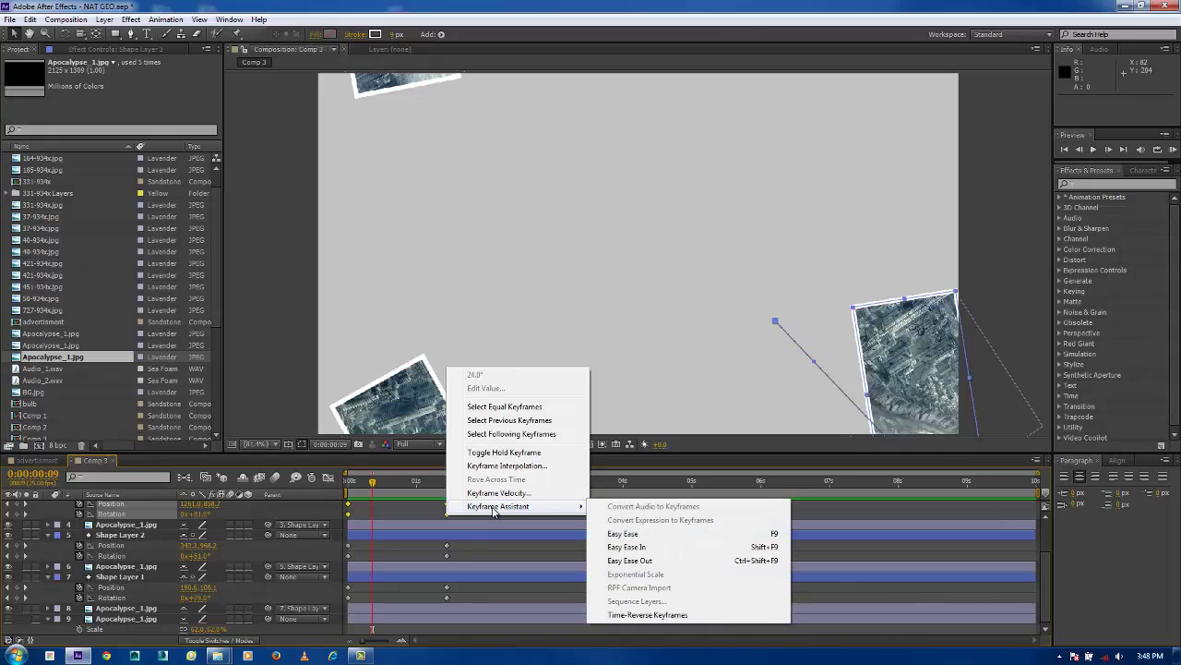
{"action": "left_click", "coordinate": [623, 533]}
Apply Easy Ease to Shape Layer 2's Position and Rotation keyframes, and select Shape Layer 1's keyframes.
{"action": "left_click_drag", "start_coordinate": [453, 546], "coordinate": [337, 559]}
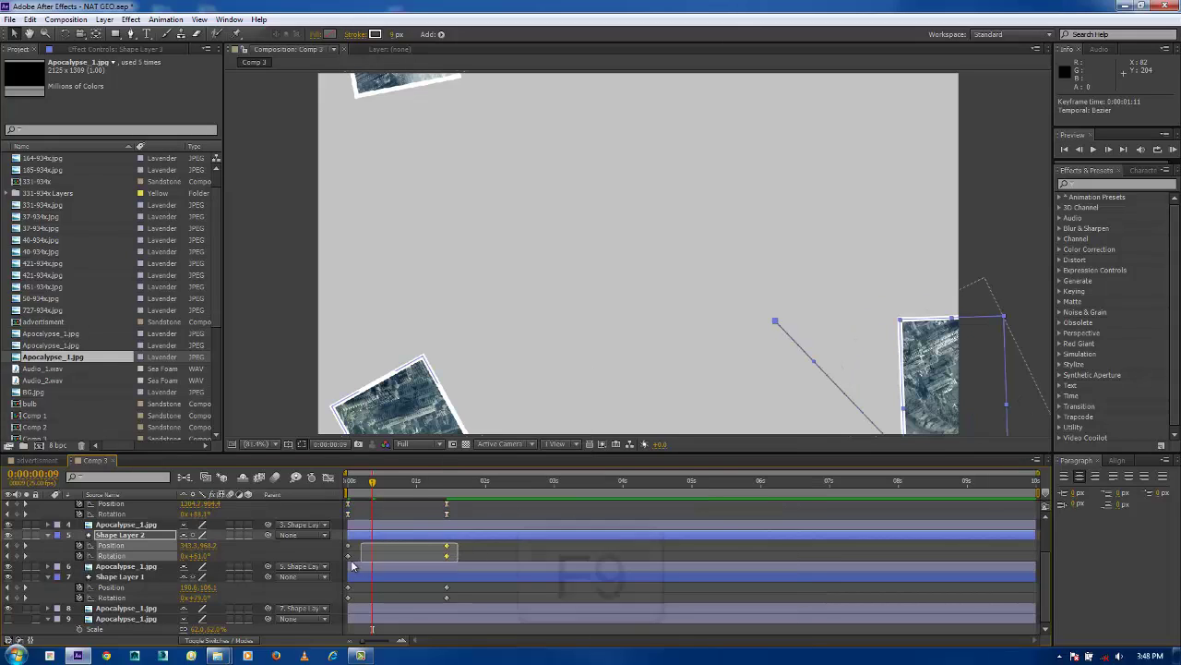
{"action": "key", "text": "F9"}
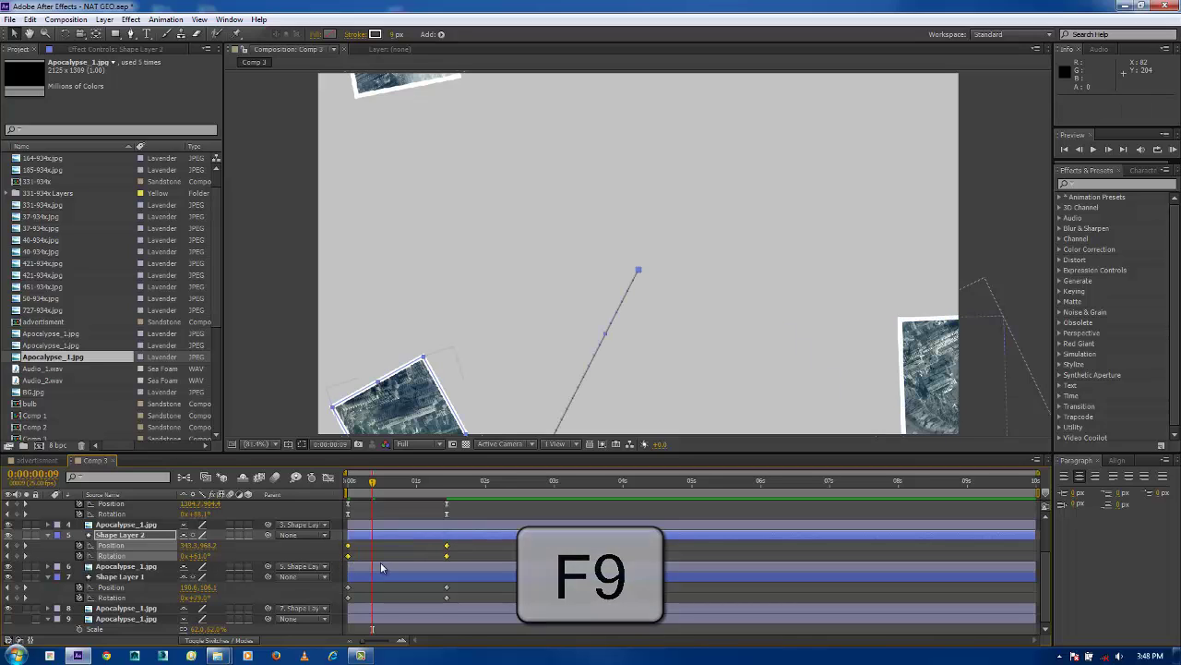
{"action": "right_click", "coordinate": [449, 556]}
{"action": "mouse_move", "coordinate": [477, 552]}
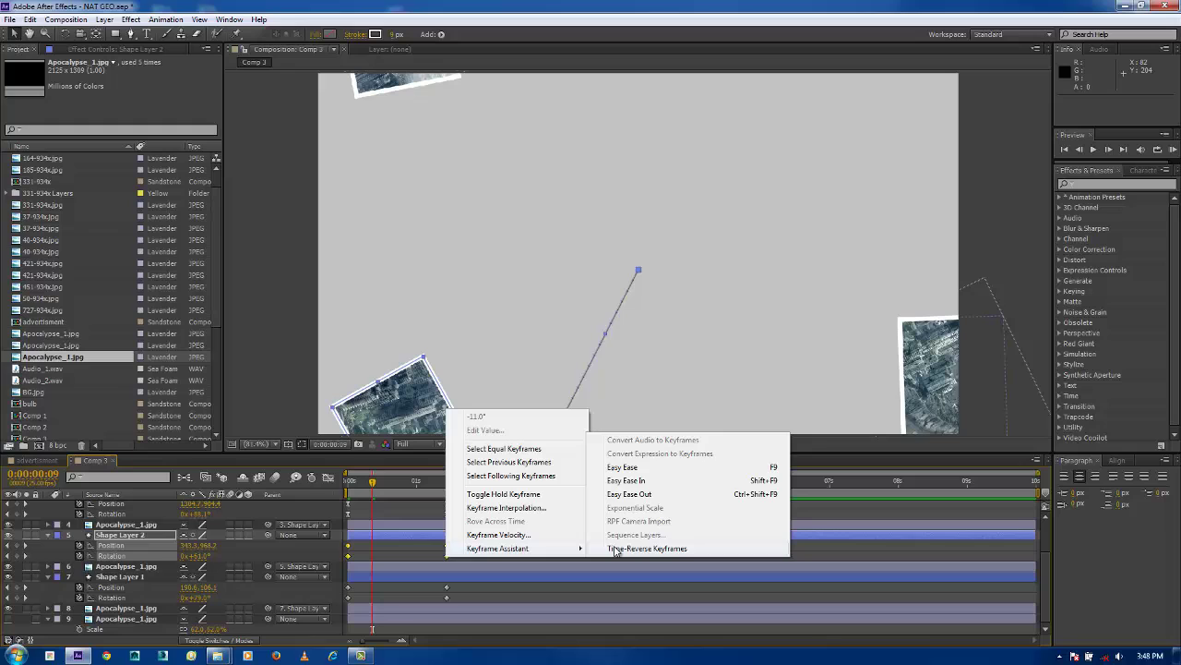
{"action": "left_click", "coordinate": [631, 470]}
{"action": "left_click_drag", "start_coordinate": [452, 597], "coordinate": [332, 611]}
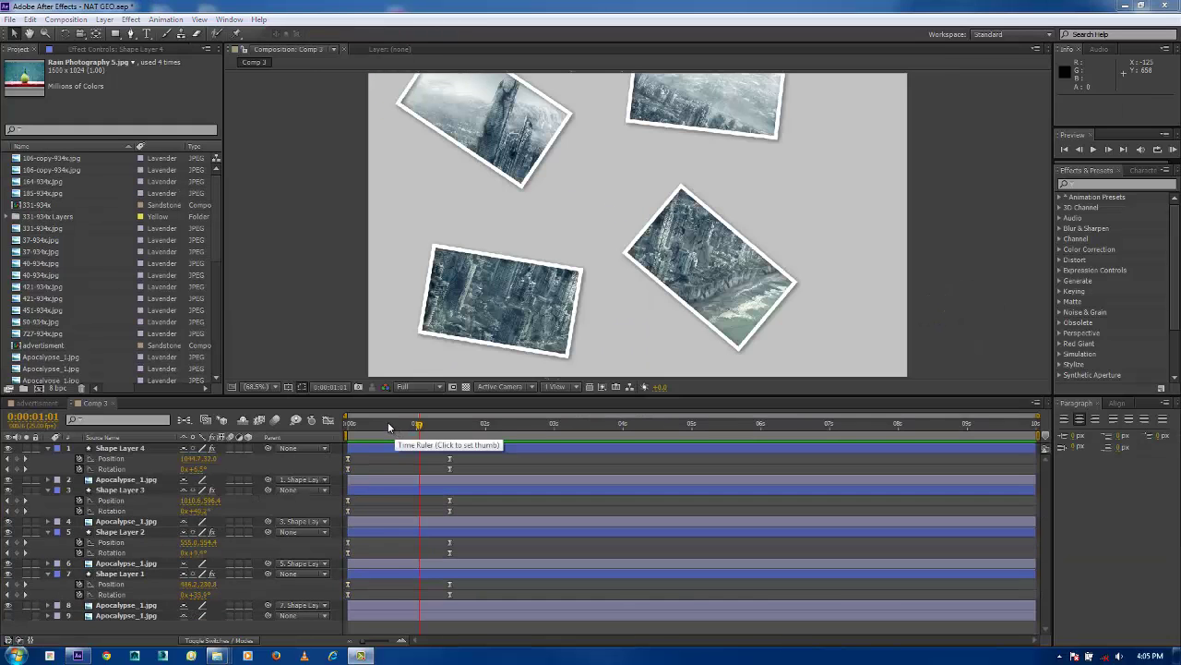
Move the ending Position and Rotation keyframes of all four shape layers to 1 second and preview the faster animation from the start.
{"action": "key", "text": "KP_0"}
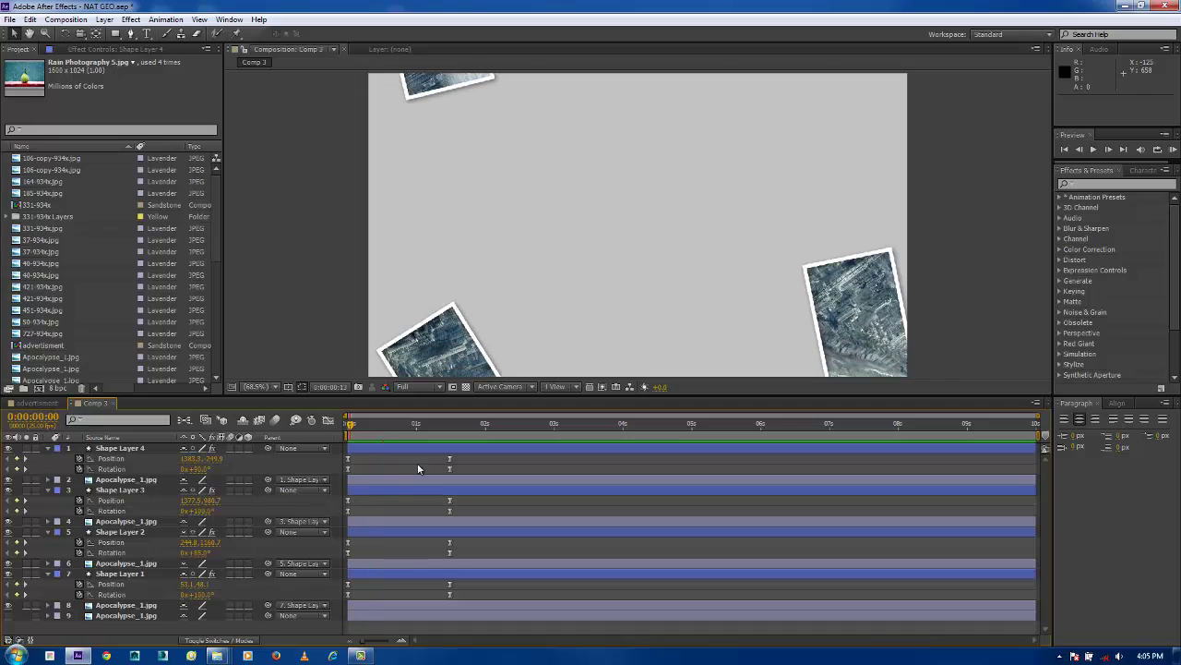
{"action": "left_click_drag", "start_coordinate": [471, 446], "coordinate": [416, 589]}
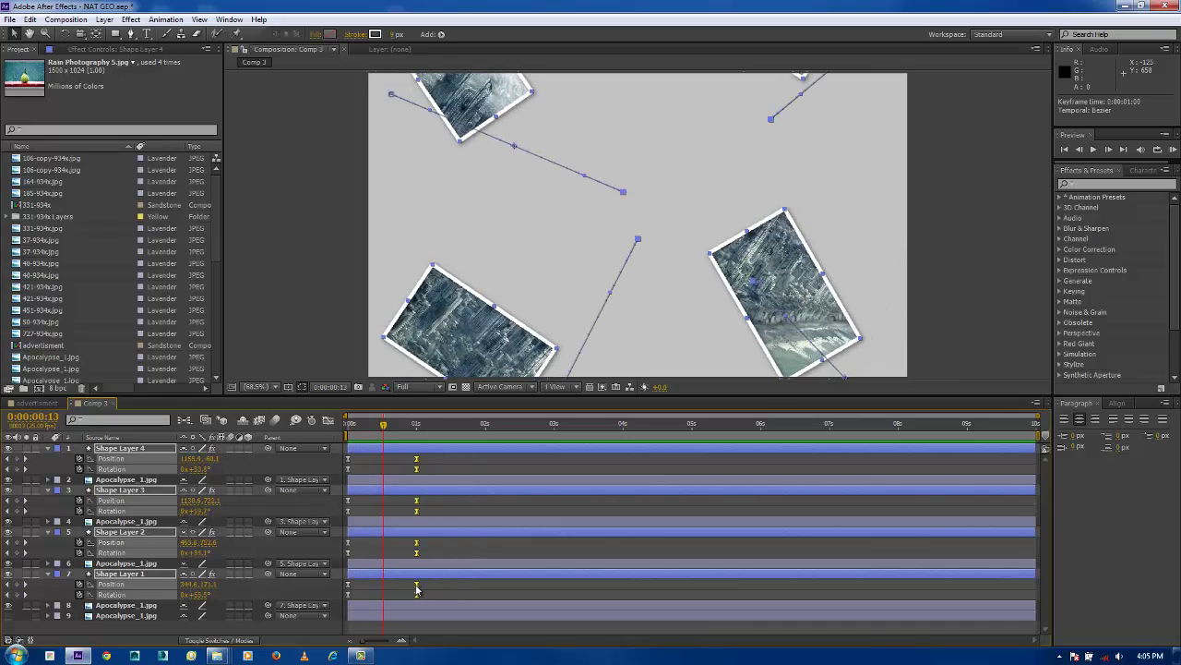
{"action": "left_click", "coordinate": [331, 630]}
{"action": "left_click_drag", "start_coordinate": [382, 425], "coordinate": [345, 427]}
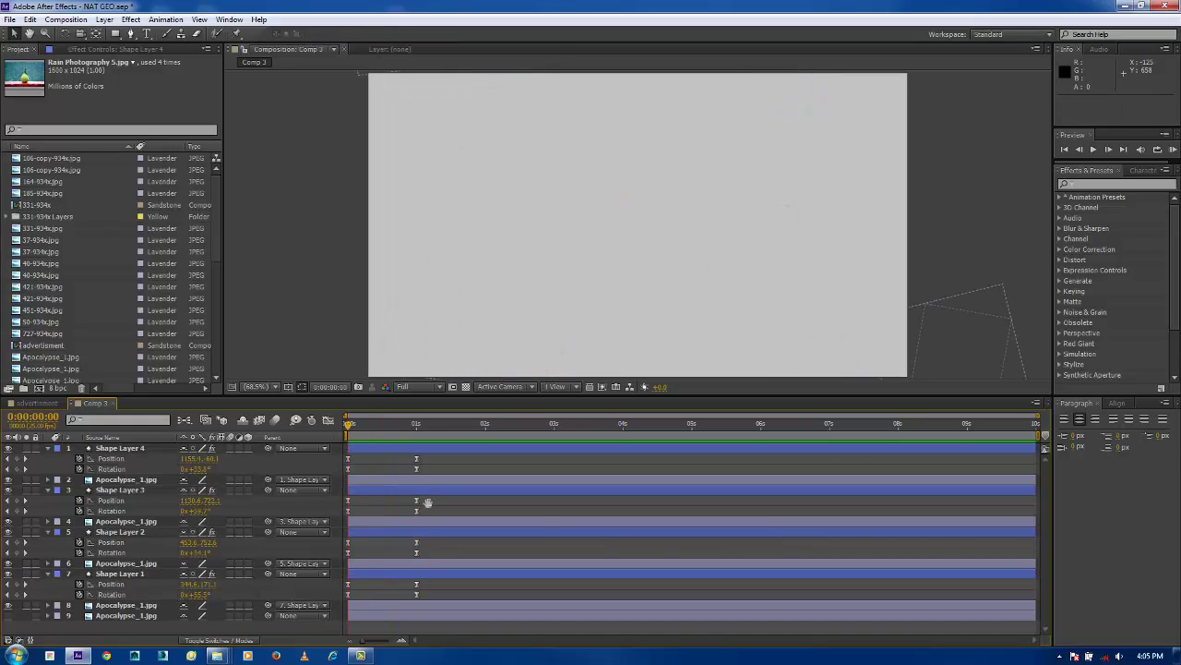
{"action": "key", "text": "KP_0"}
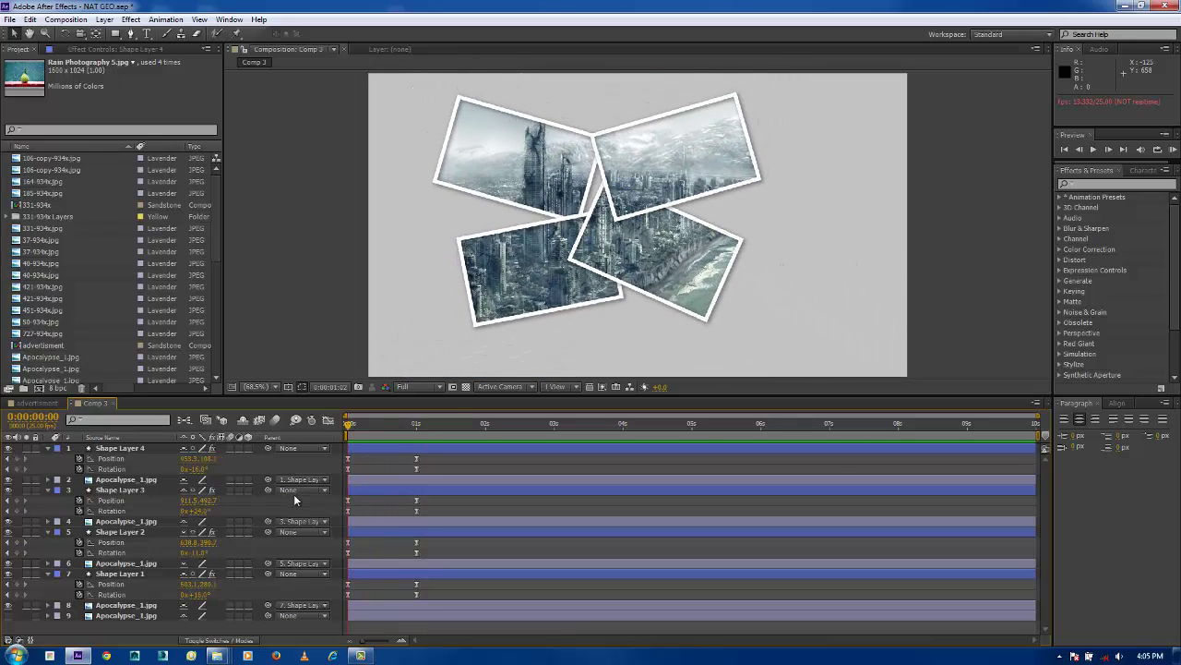
Examine the light-bulb photo collage behind the CAPTURE title around 3 seconds in the advertisment composition, and return to Comp 3.
{"action": "left_click", "coordinate": [27, 404]}
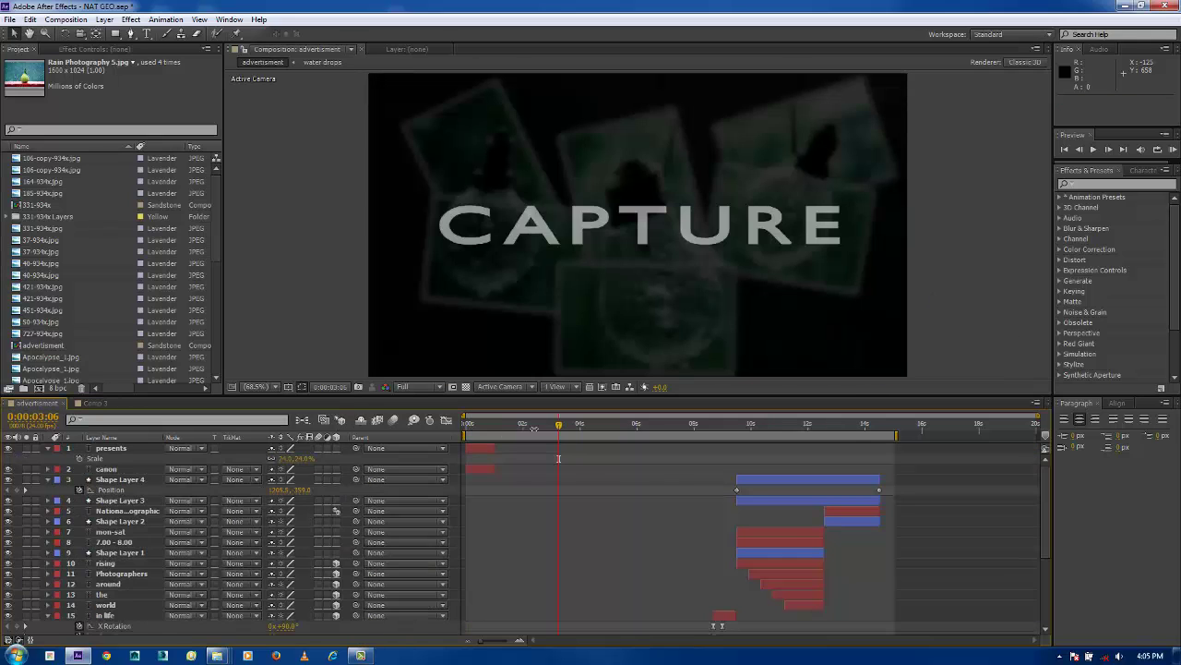
{"action": "left_click", "coordinate": [551, 426]}
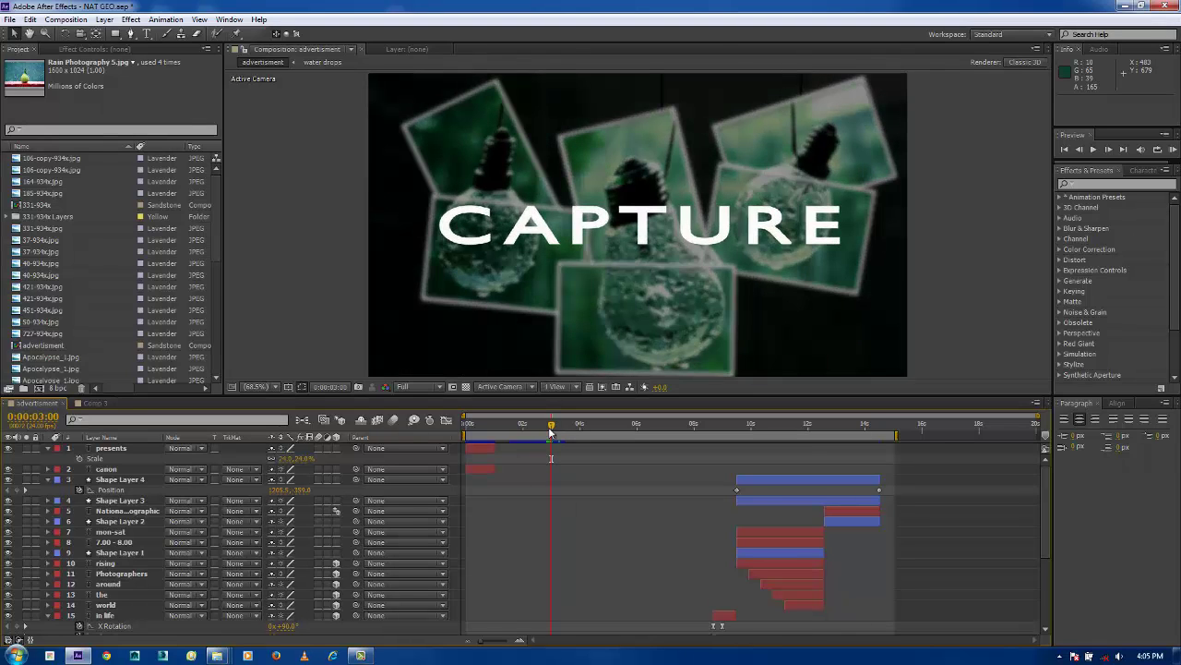
{"action": "key", "text": "space"}
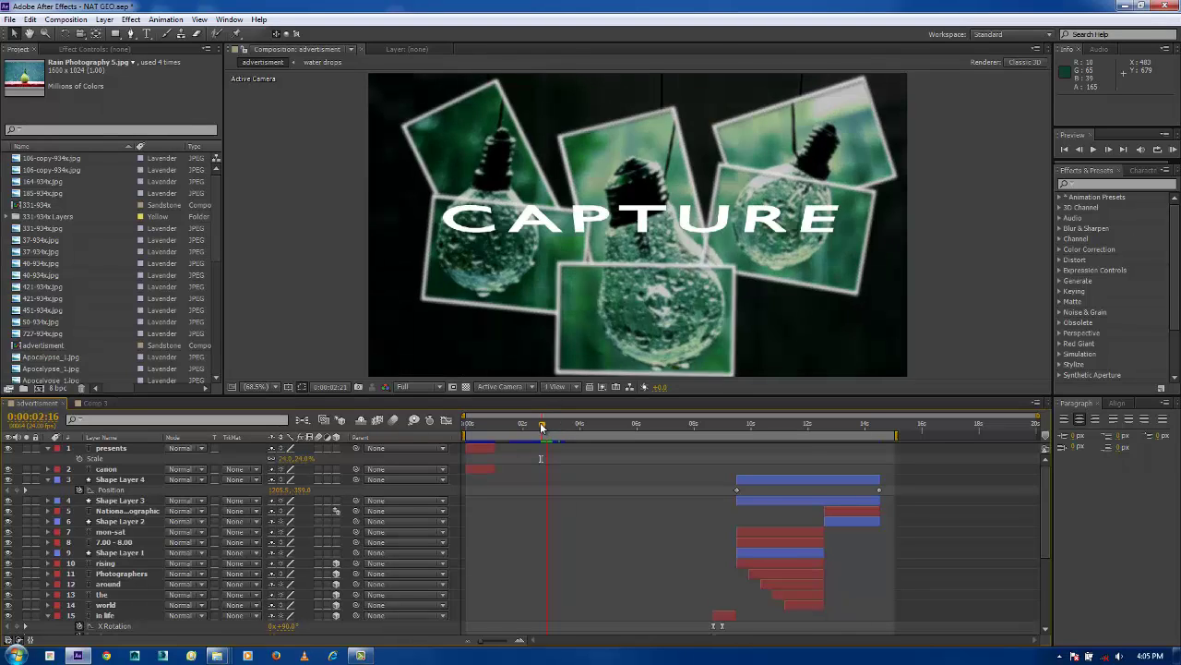
{"action": "left_click", "coordinate": [92, 403]}
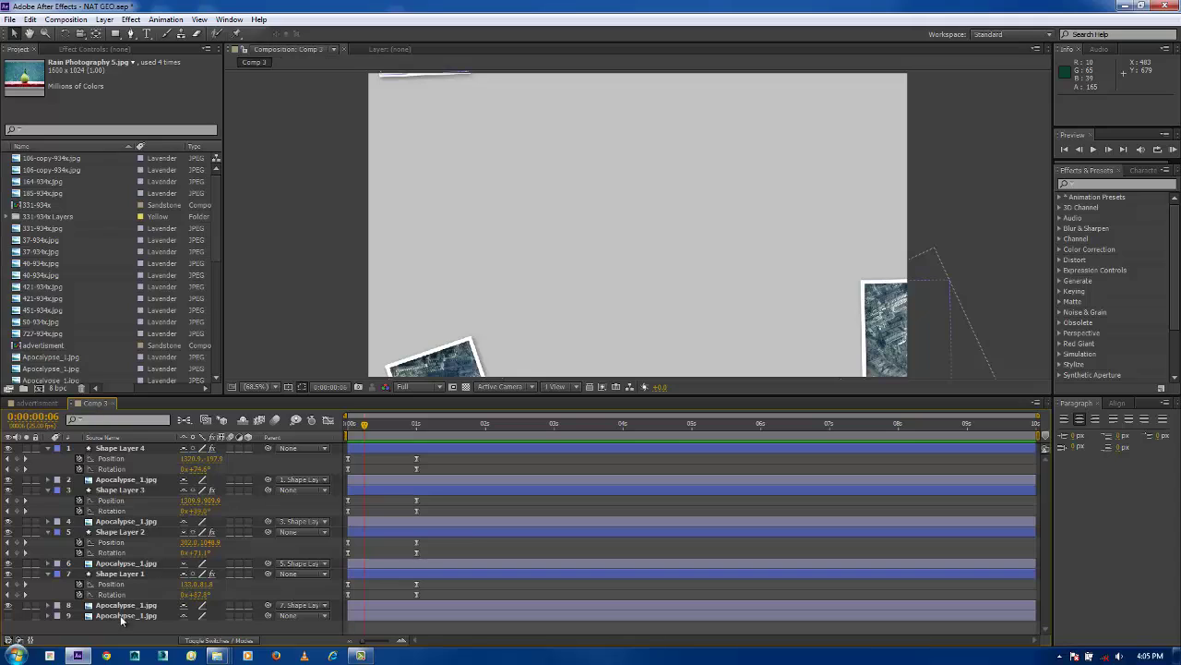
Add a text layer reading APOCALYPSE in capitals in the upper-left area of the composition.
{"action": "left_click", "coordinate": [146, 34]}
{"action": "left_click", "coordinate": [515, 201]}
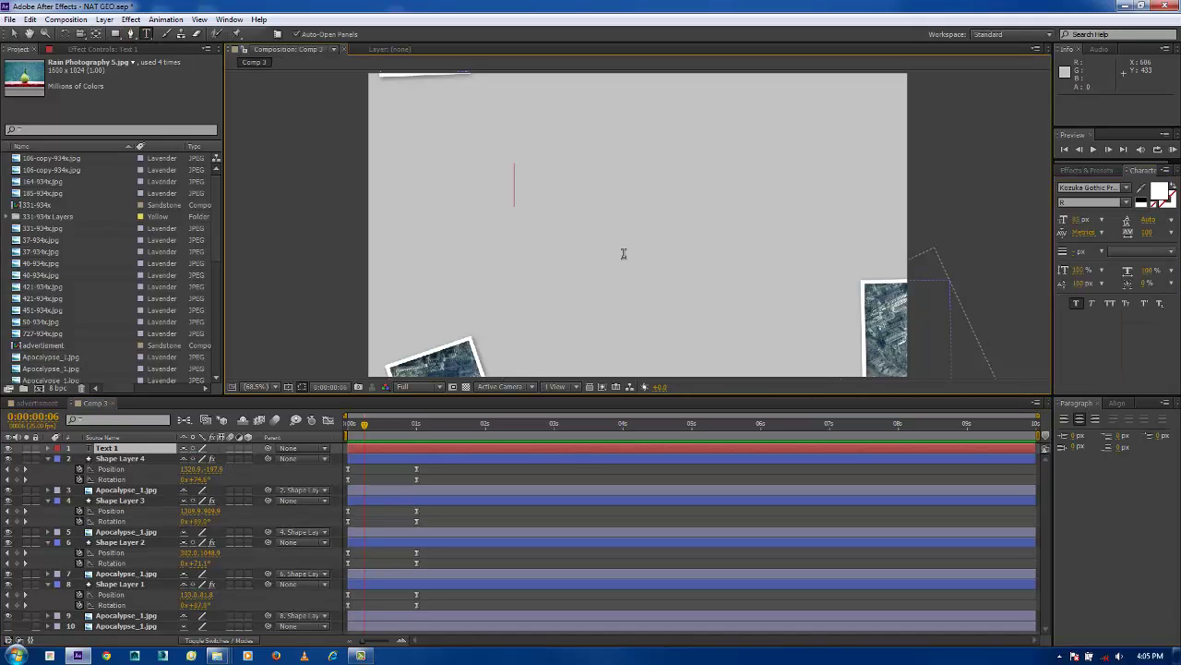
{"action": "type", "text": "Ap"}
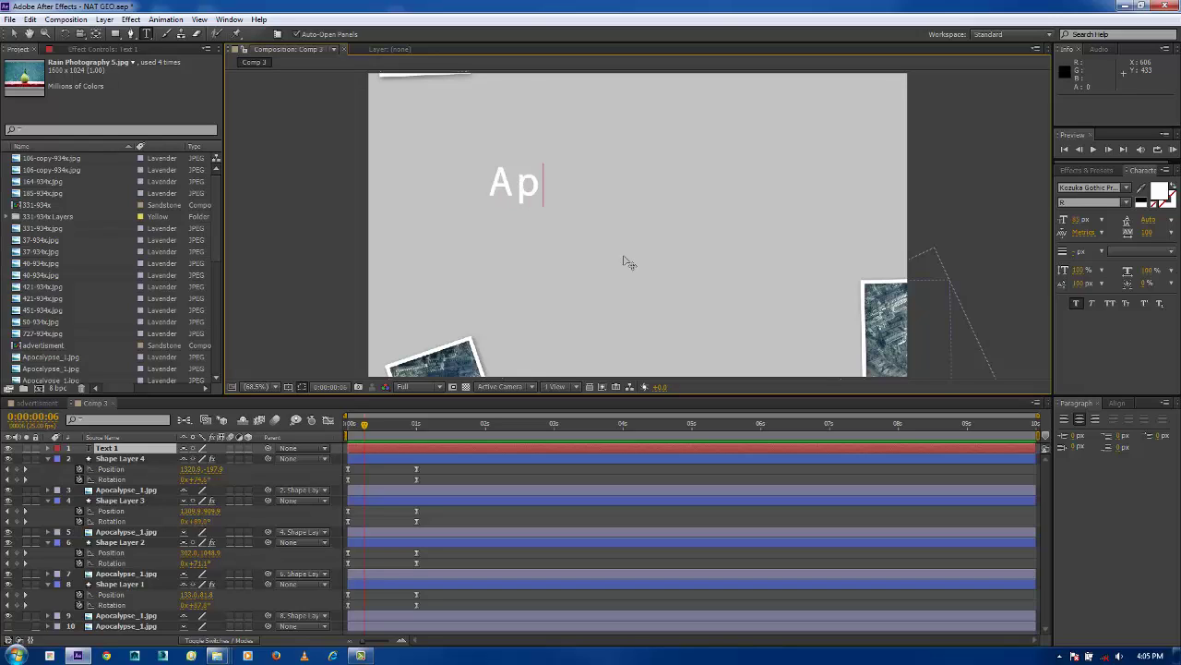
{"action": "key", "text": "BackSpace"}
{"action": "key", "text": "Caps_Lock"}
{"action": "type", "text": "PO"}
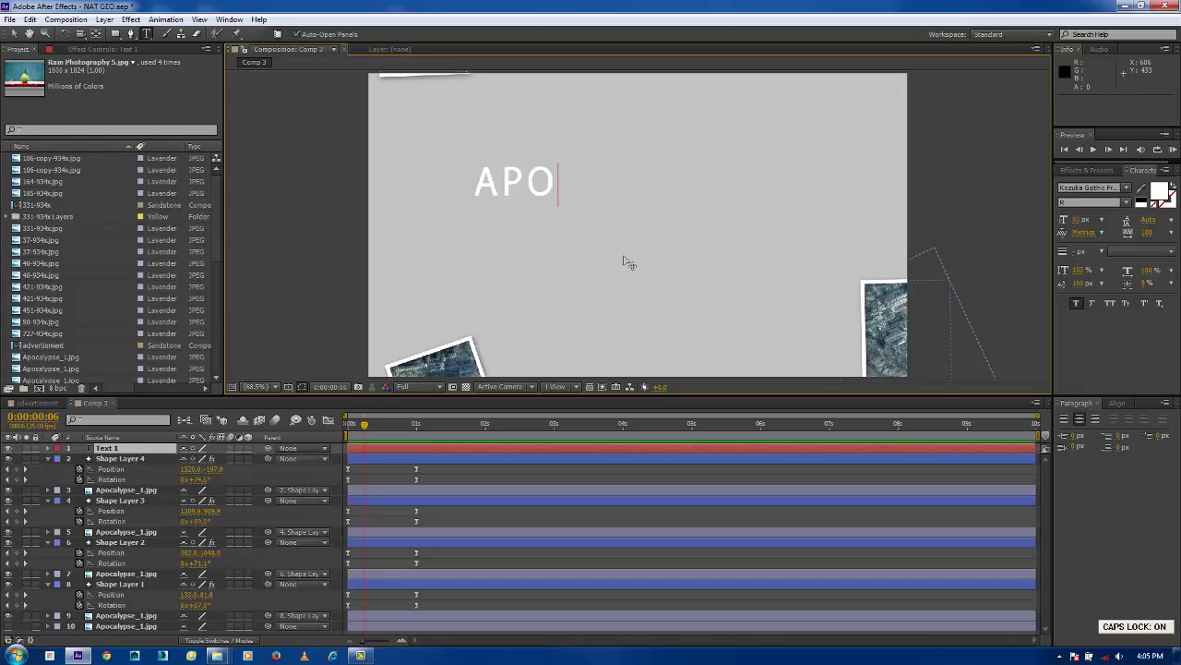
{"action": "type", "text": "SA"}
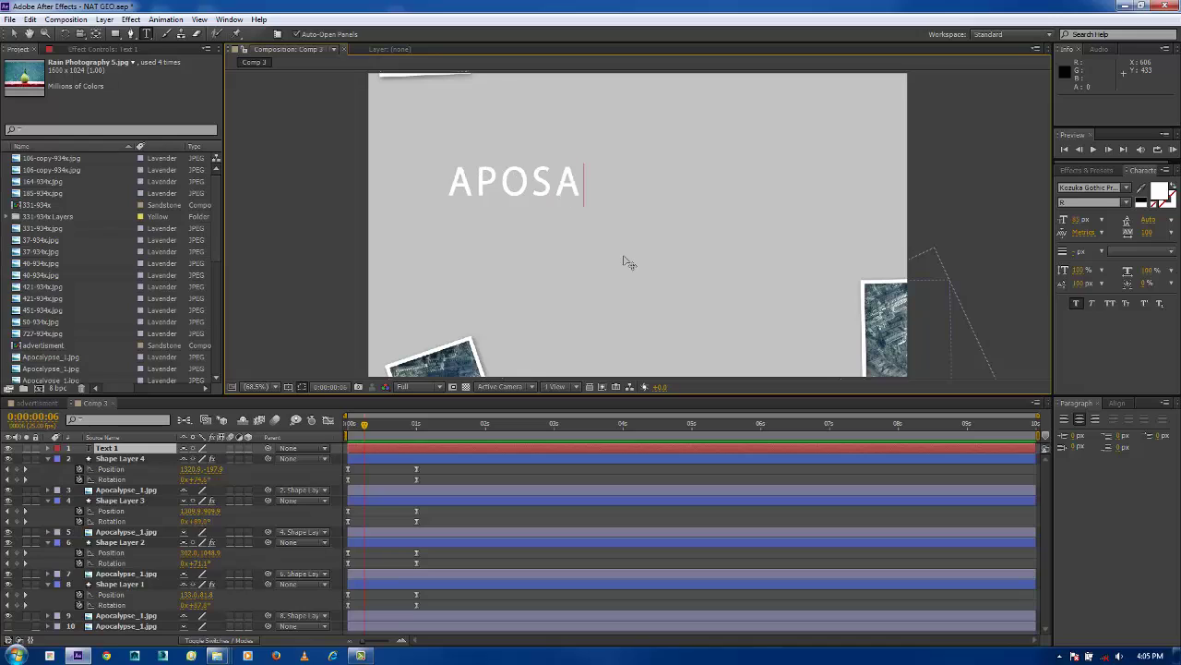
{"action": "type", "text": "LYPSE"}
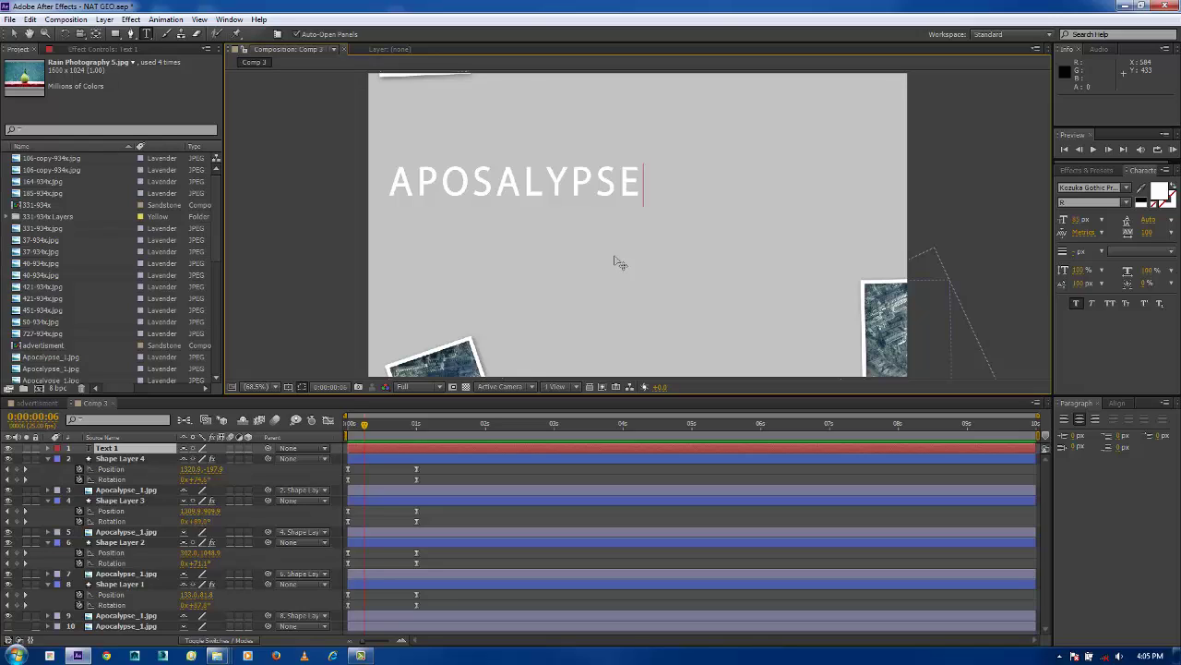
{"action": "key", "text": "BackSpace"}
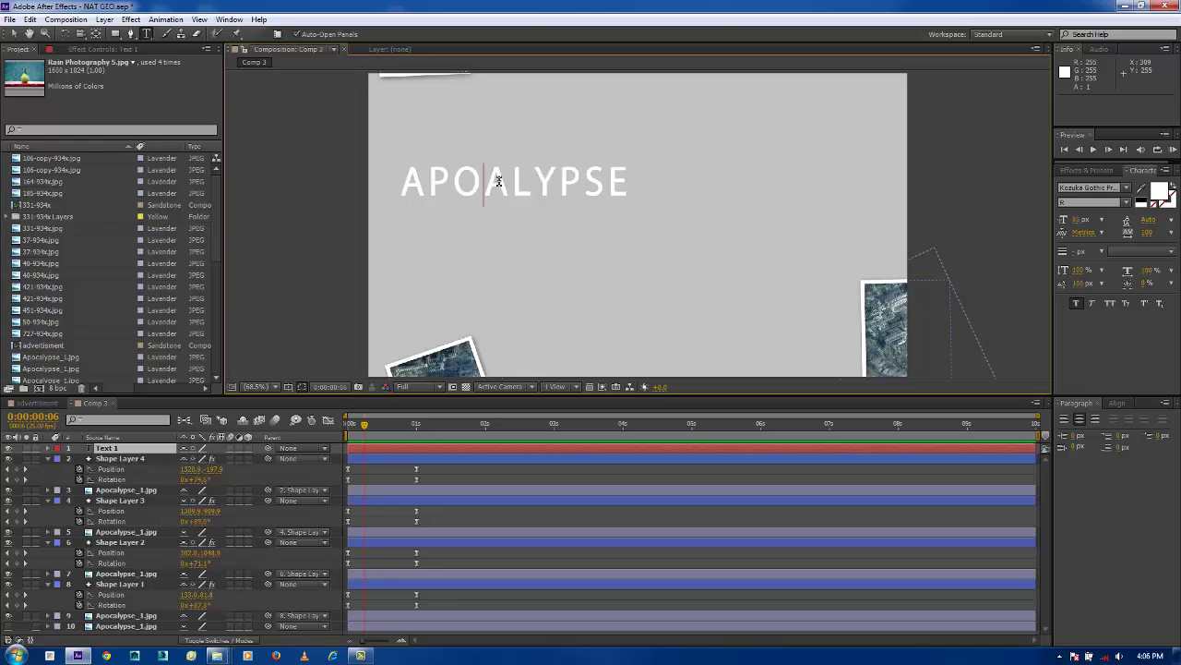
{"action": "type", "text": "C"}
{"action": "left_click", "coordinate": [13, 33]}
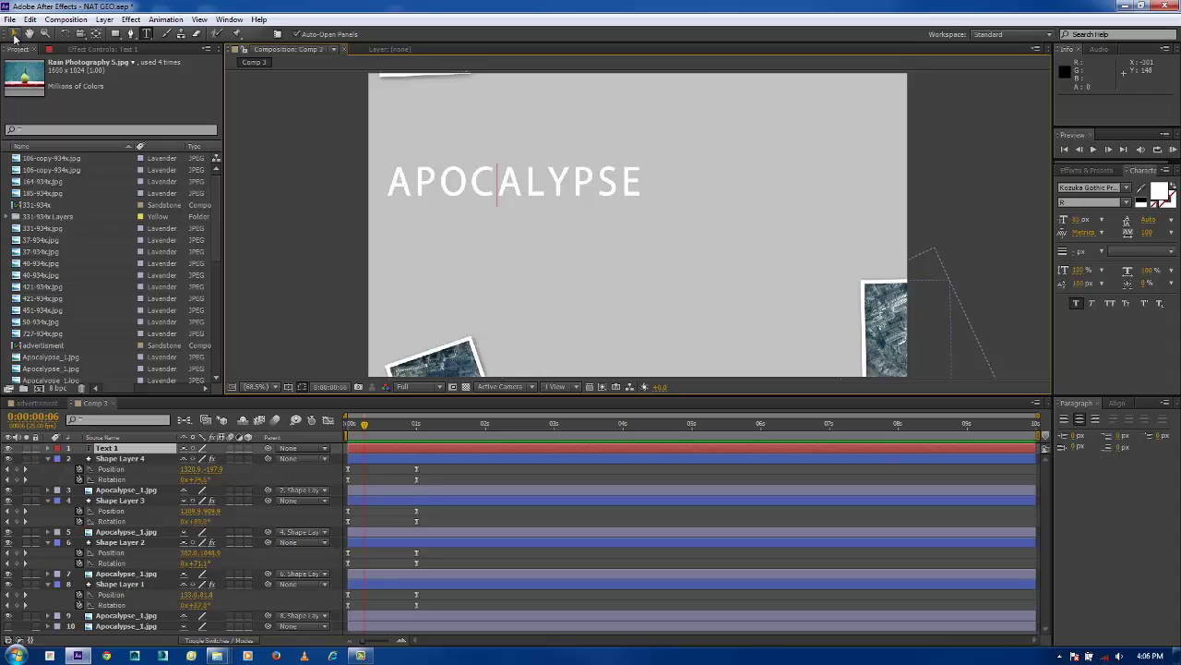
Move the APOCALYPSE text over the middle of the photo collage and check its placement at 0:00:00:21.
{"action": "key", "text": "Caps_Lock"}
{"action": "key", "text": "Caps_Lock"}
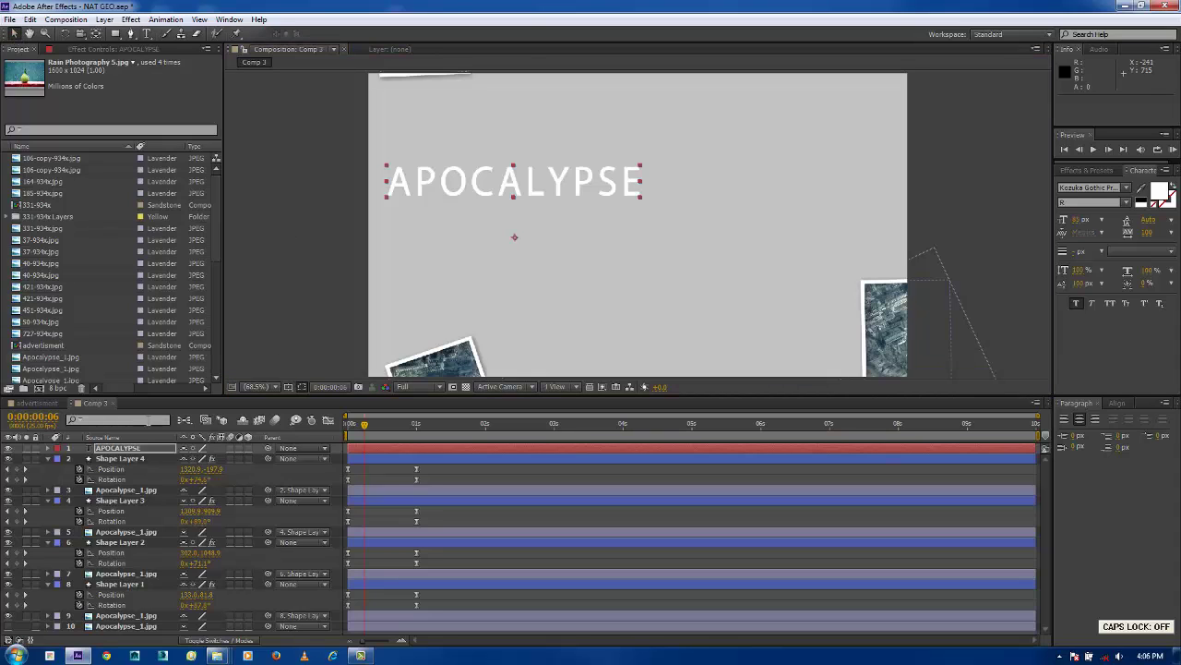
{"action": "left_click_drag", "start_coordinate": [488, 189], "coordinate": [603, 238]}
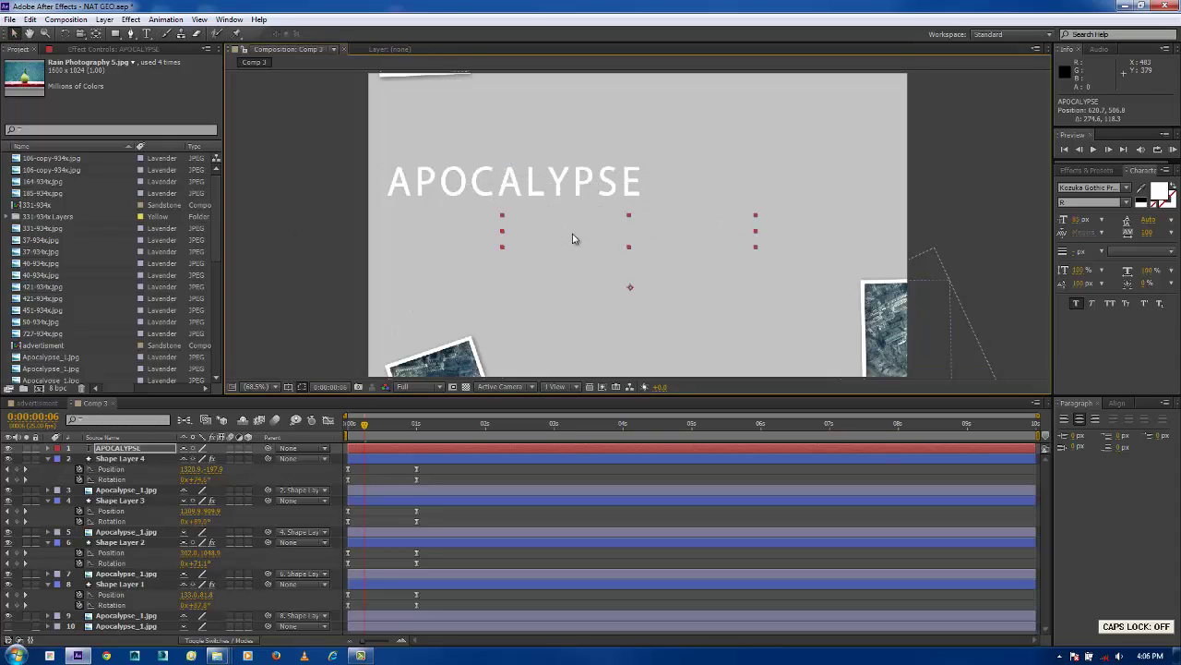
{"action": "mouse_move", "coordinate": [403, 426]}
{"action": "left_mouse_down"}
{"action": "mouse_move", "coordinate": [382, 427]}
{"action": "mouse_move", "coordinate": [407, 428]}
{"action": "left_mouse_up"}
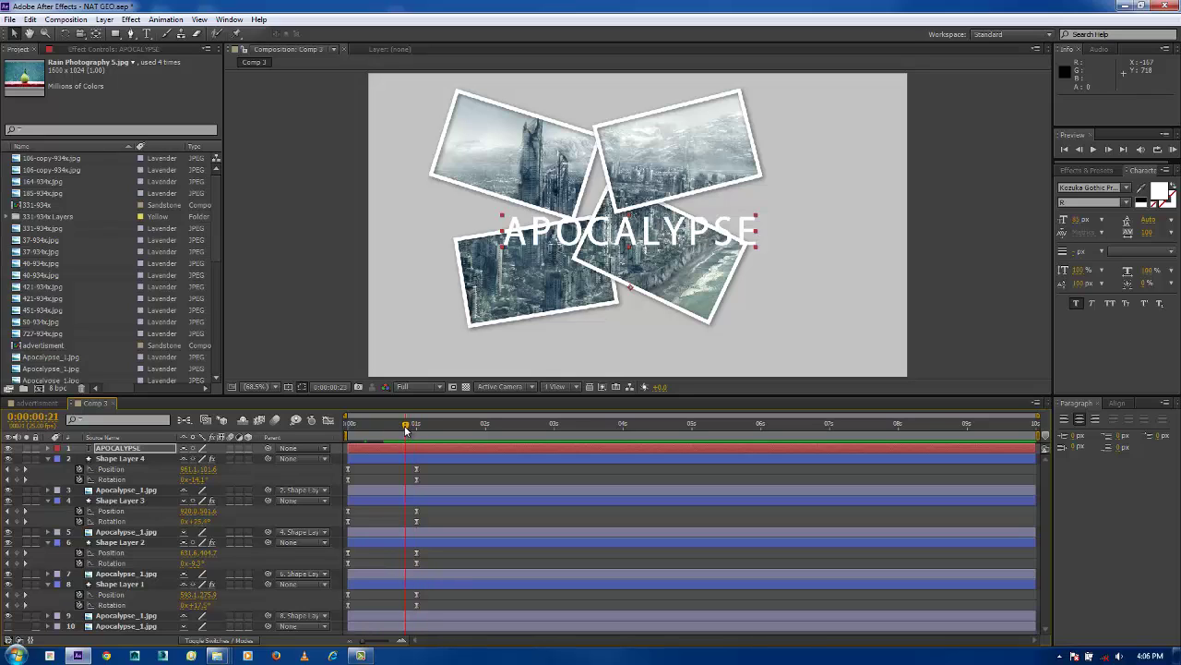
Make the APOCALYPSE text layer a 3D layer, keeping the layer switches column shown in the timeline.
{"action": "left_click", "coordinate": [116, 449]}
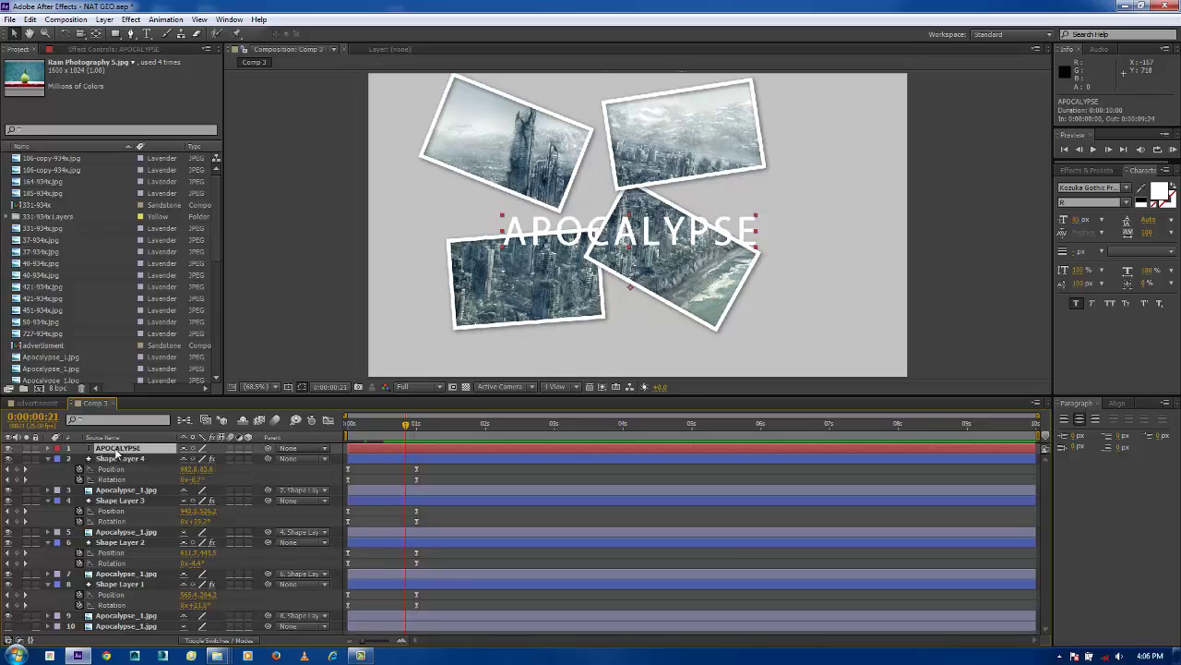
{"action": "left_click", "coordinate": [250, 448]}
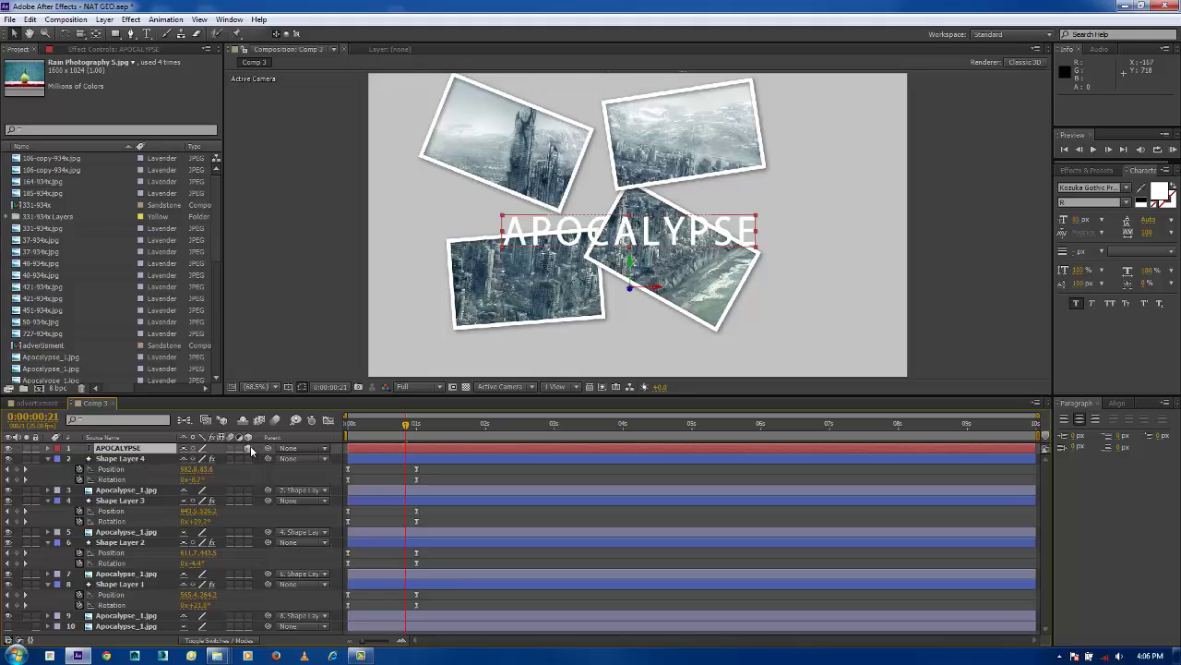
{"action": "left_click", "coordinate": [7, 639]}
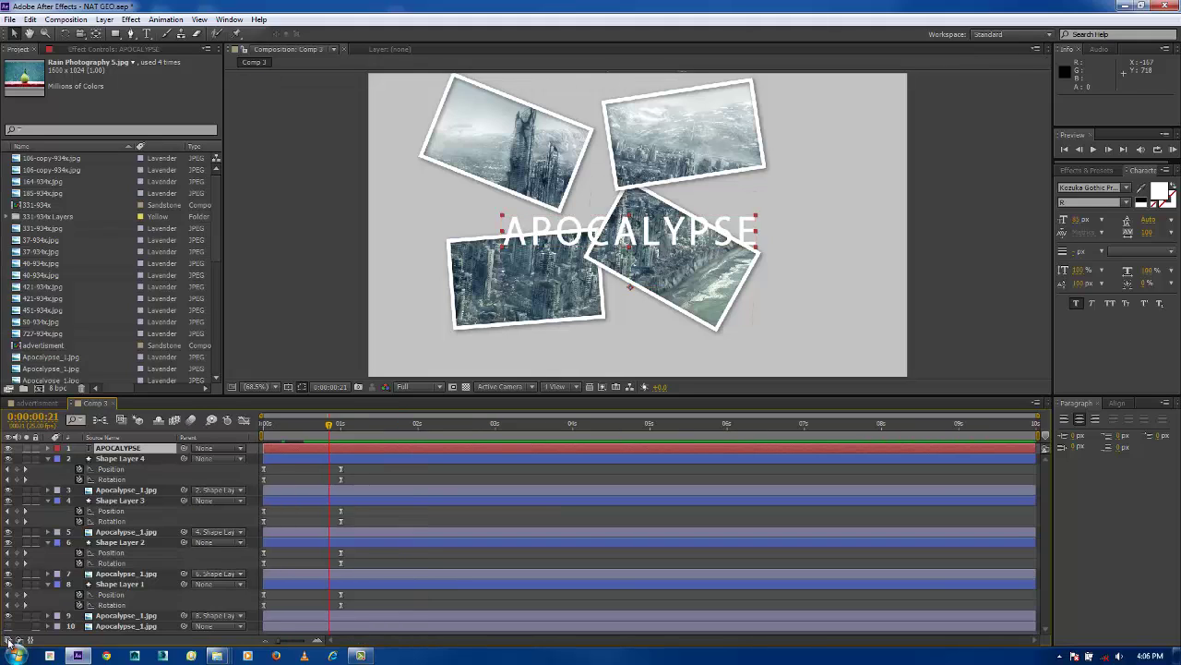
{"action": "left_click", "coordinate": [17, 639]}
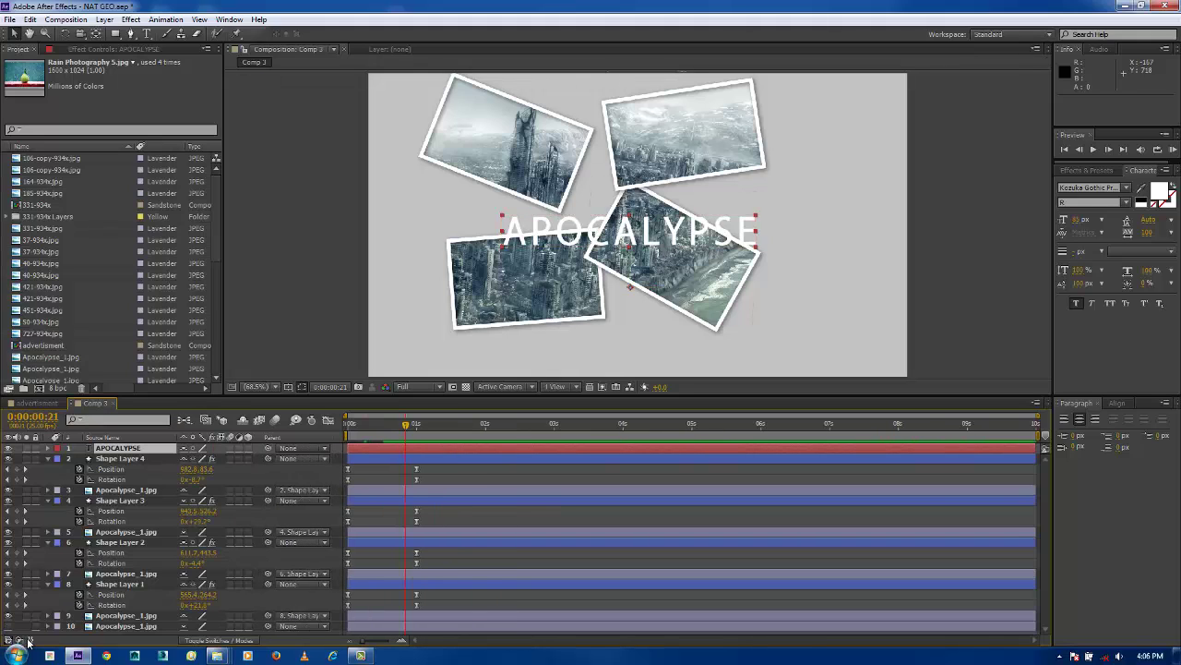
{"action": "left_click", "coordinate": [33, 641]}
{"action": "left_click", "coordinate": [32, 640]}
{"action": "left_click", "coordinate": [19, 640]}
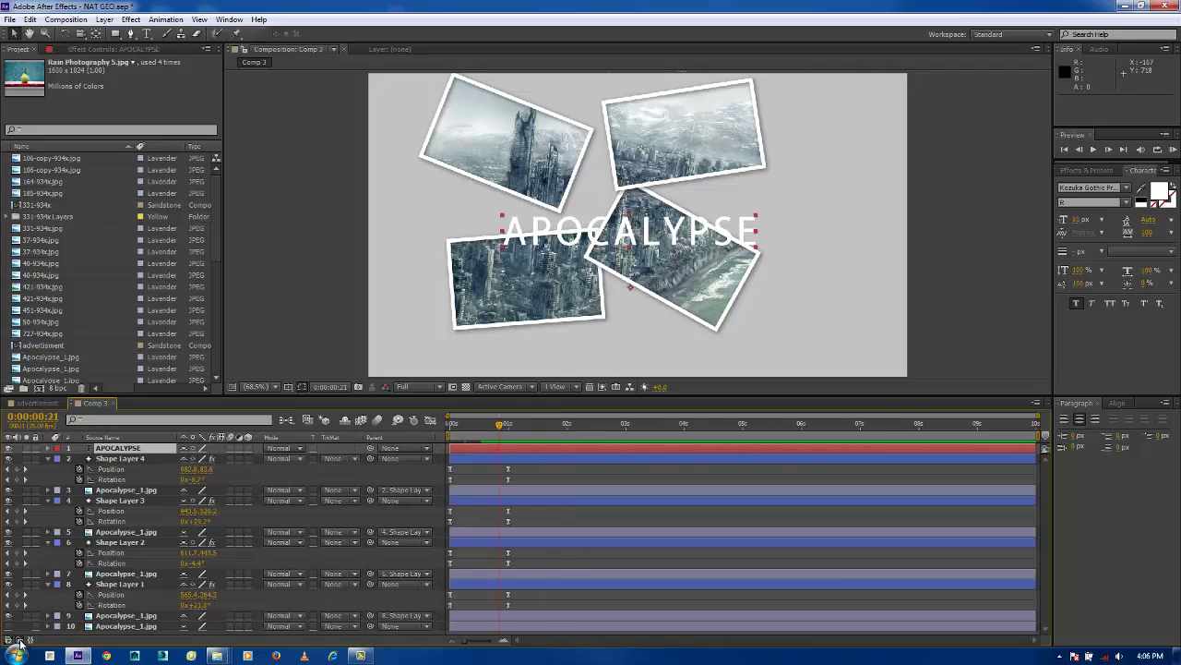
{"action": "left_click", "coordinate": [20, 641]}
{"action": "left_click", "coordinate": [248, 448]}
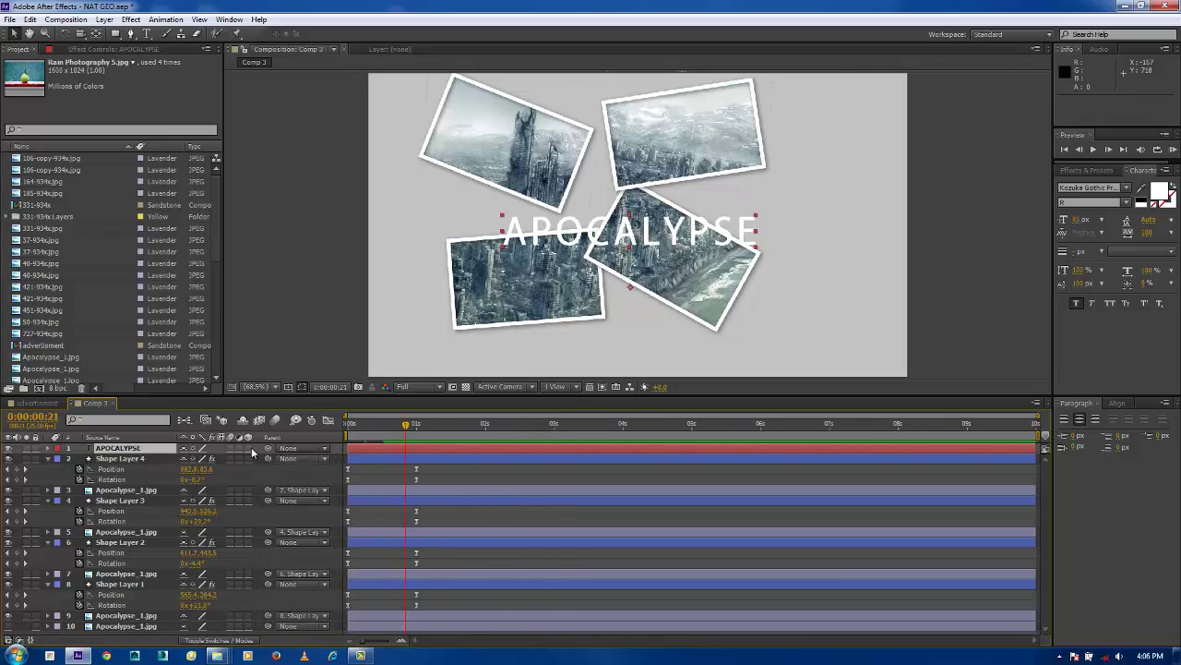
Reveal the APOCALYPSE layer's rotation properties and set the current time to 1 second.
{"action": "key", "text": "r"}
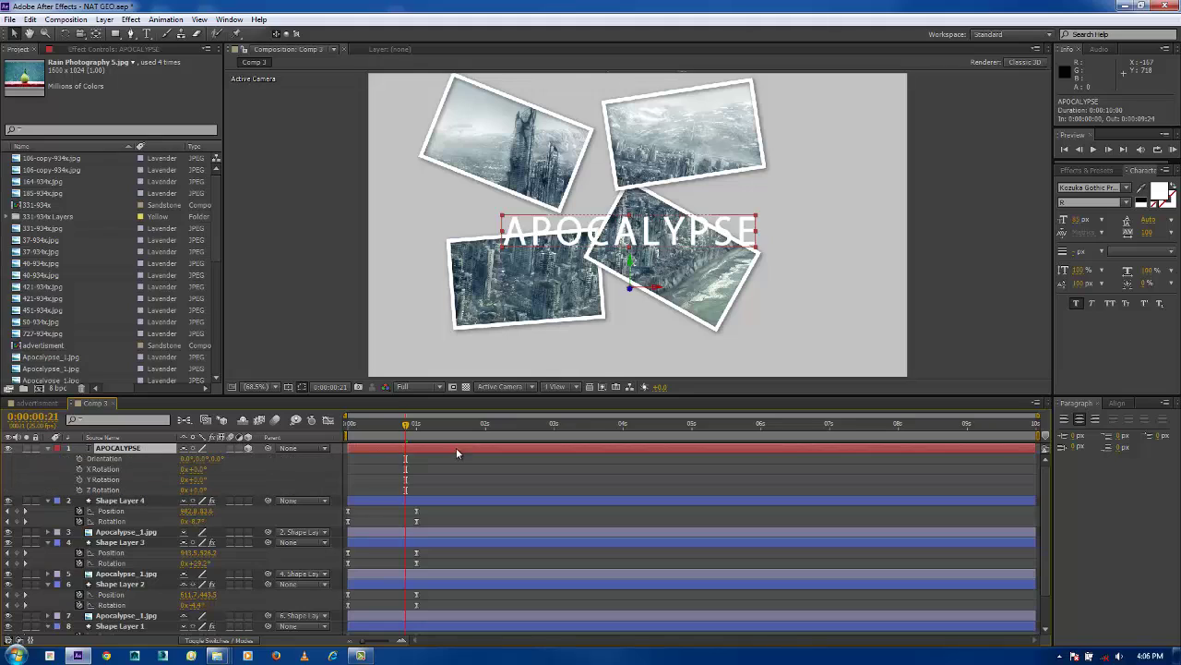
{"action": "key", "text": "equal"}
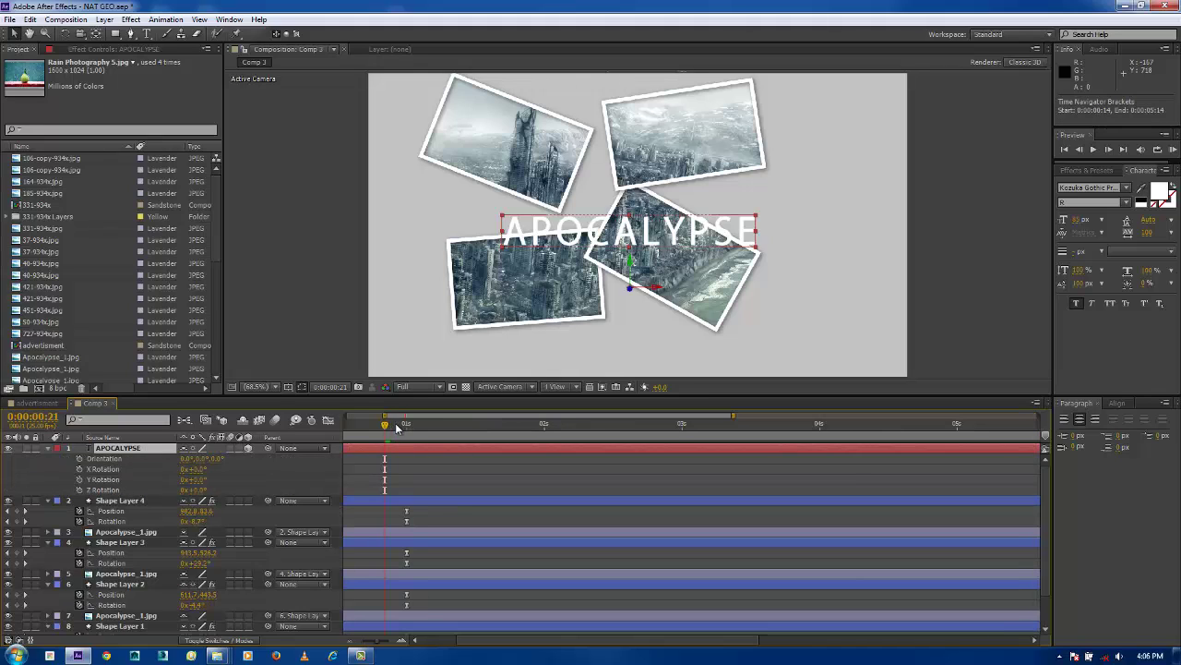
{"action": "left_click_drag", "start_coordinate": [397, 425], "coordinate": [407, 426]}
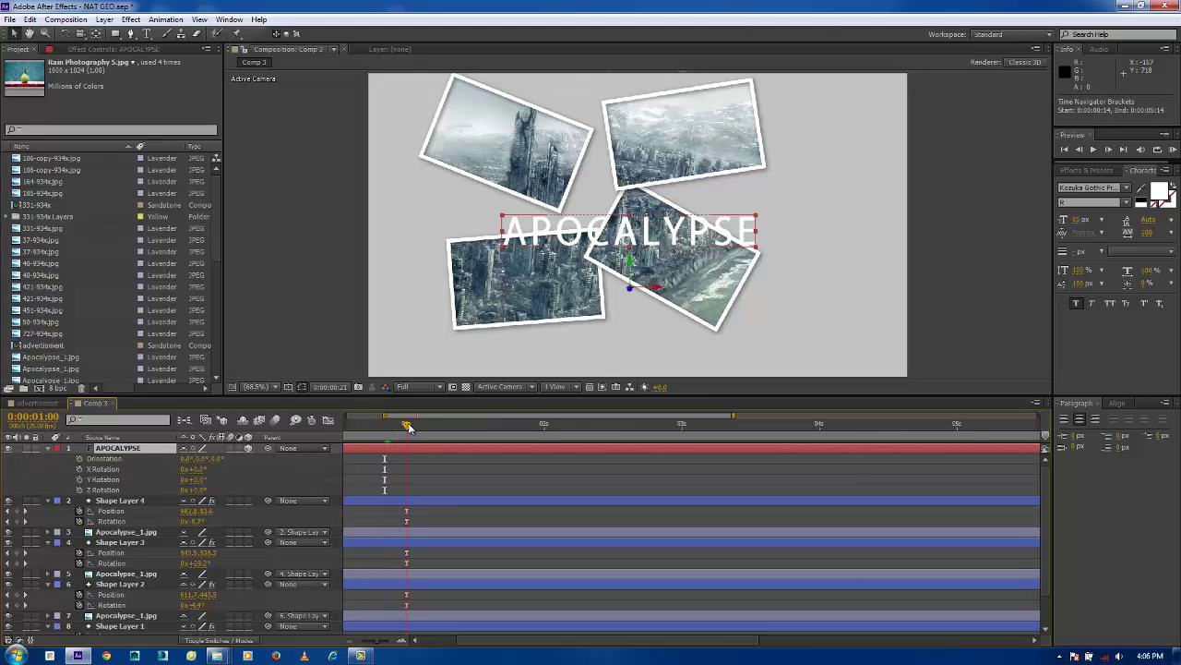
{"action": "left_click", "coordinate": [79, 469]}
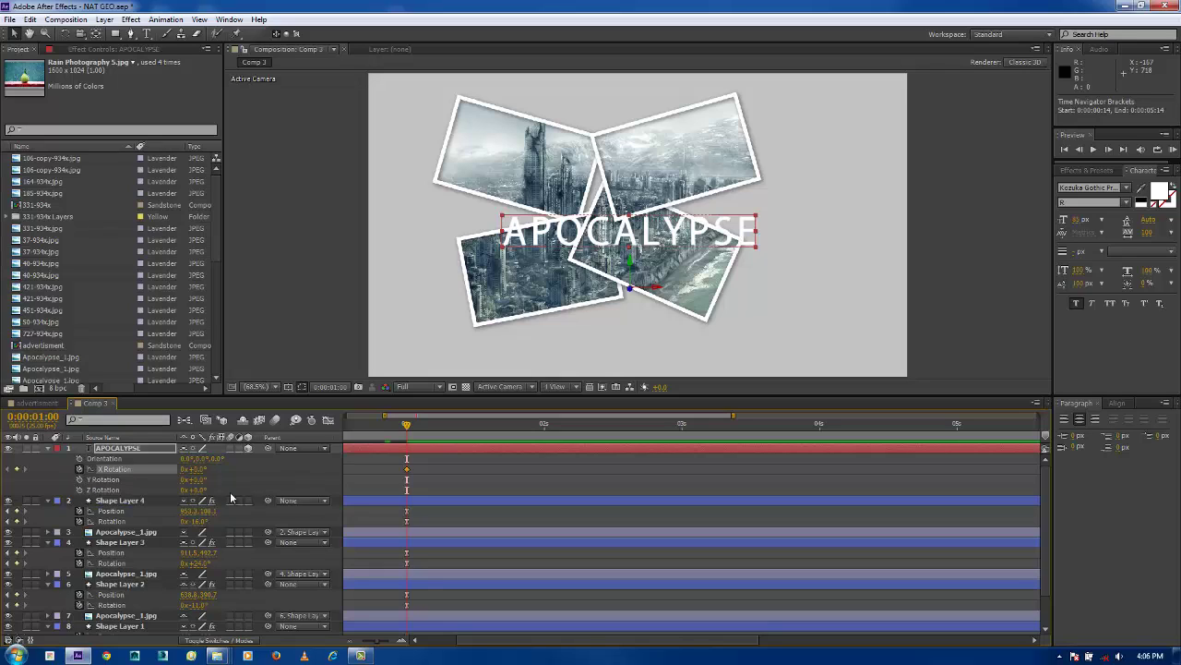
{"action": "key", "text": "ctrl+z"}
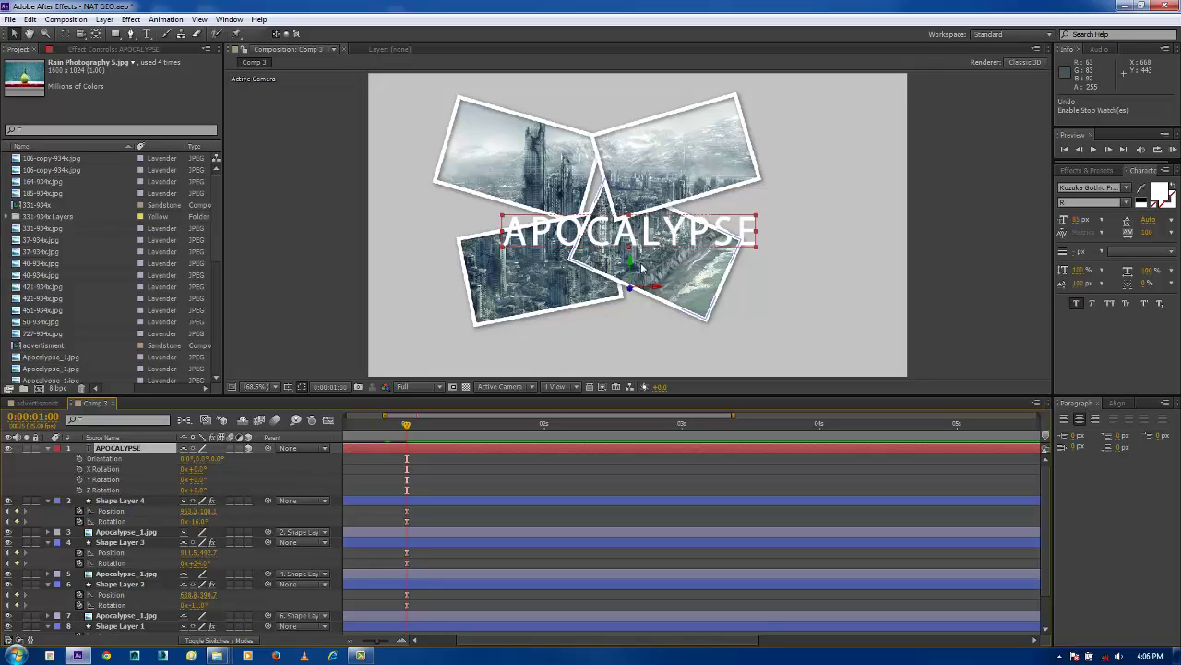
{"action": "left_click_drag", "start_coordinate": [633, 267], "coordinate": [635, 274]}
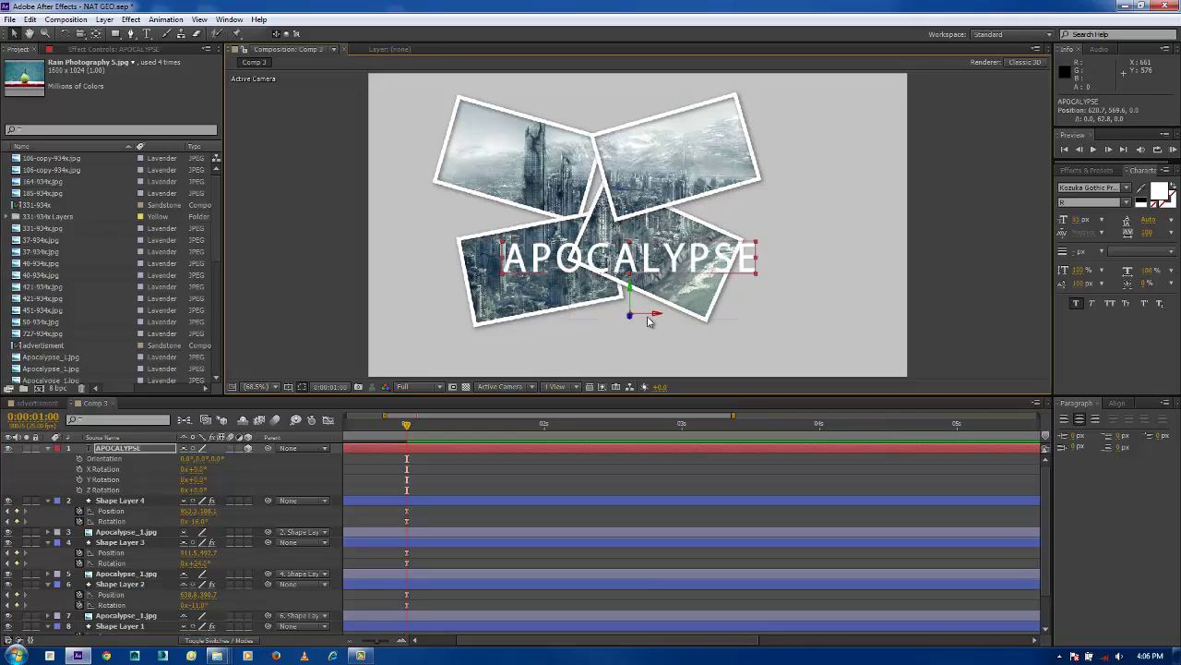
{"action": "key", "text": "ctrl+z"}
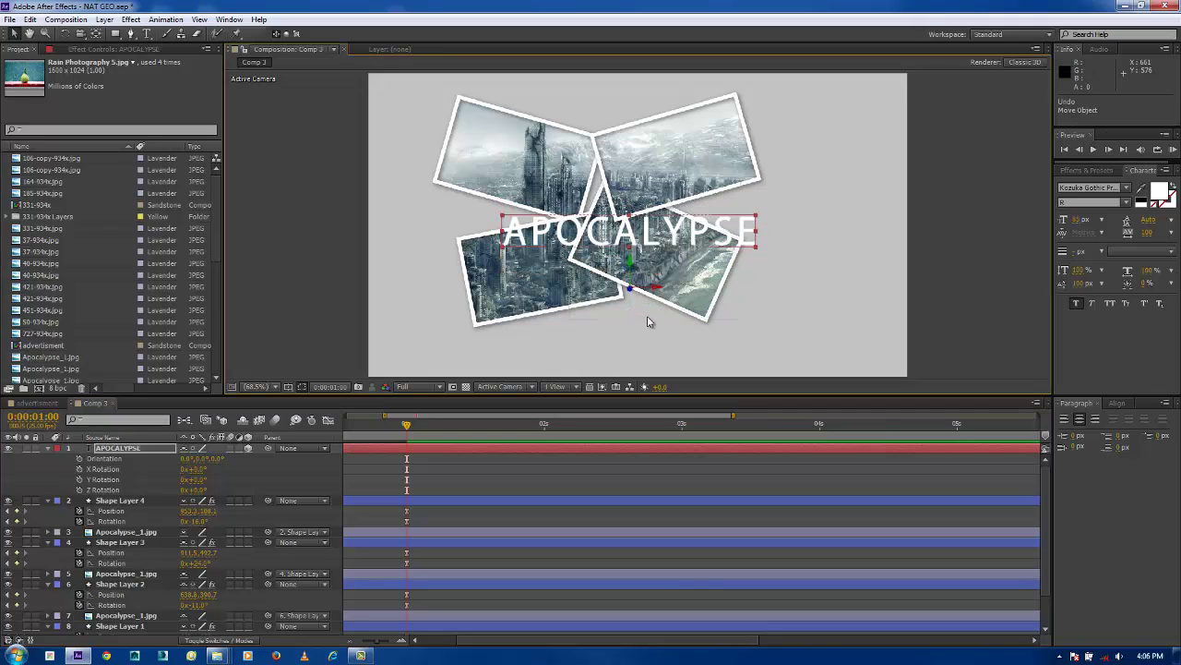
Move the APOCALYPSE layer's anchor point up to the middle of the text's top edge.
{"action": "left_click", "coordinate": [96, 33]}
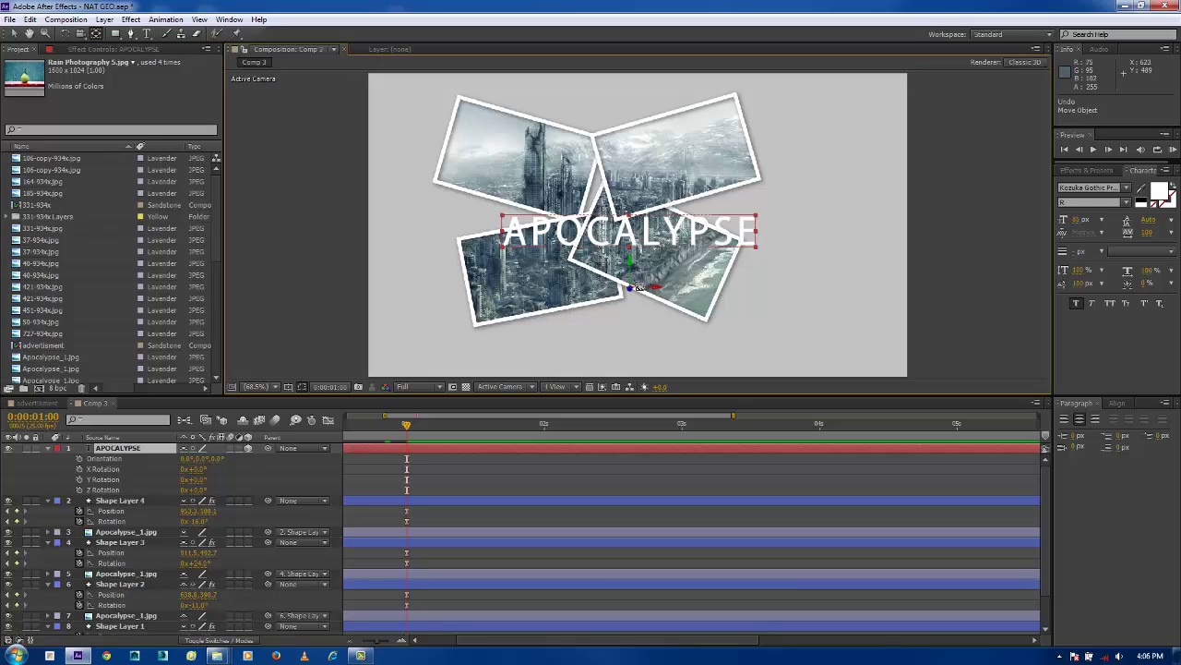
{"action": "left_click_drag", "start_coordinate": [638, 310], "coordinate": [630, 216]}
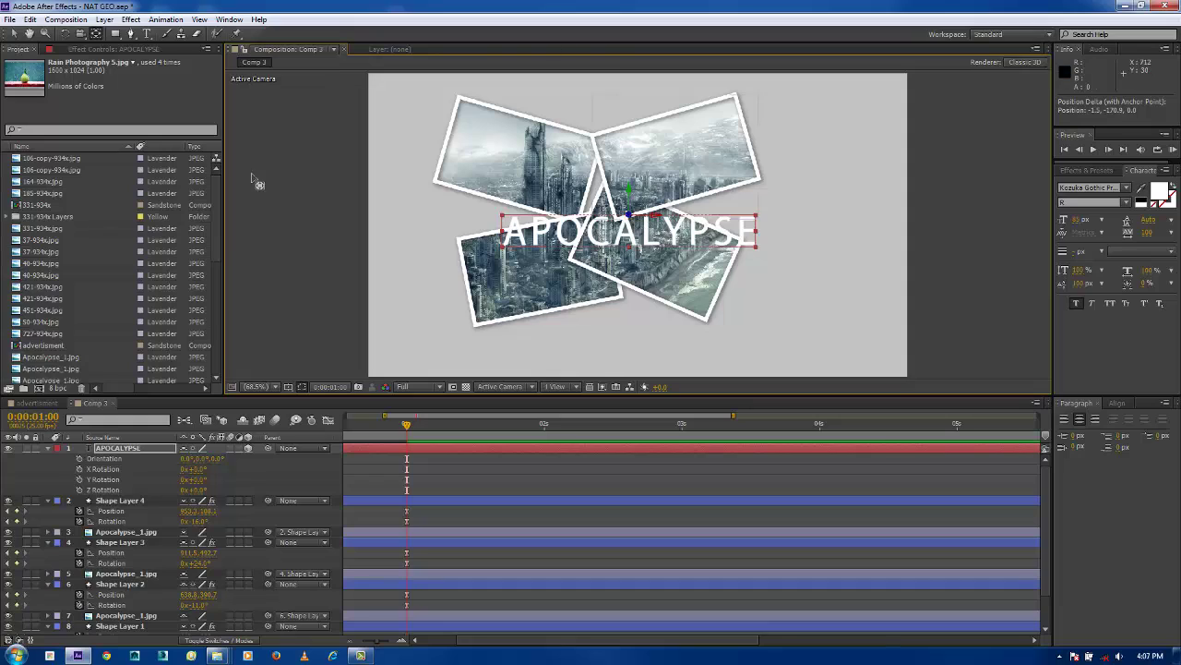
{"action": "left_click", "coordinate": [16, 37]}
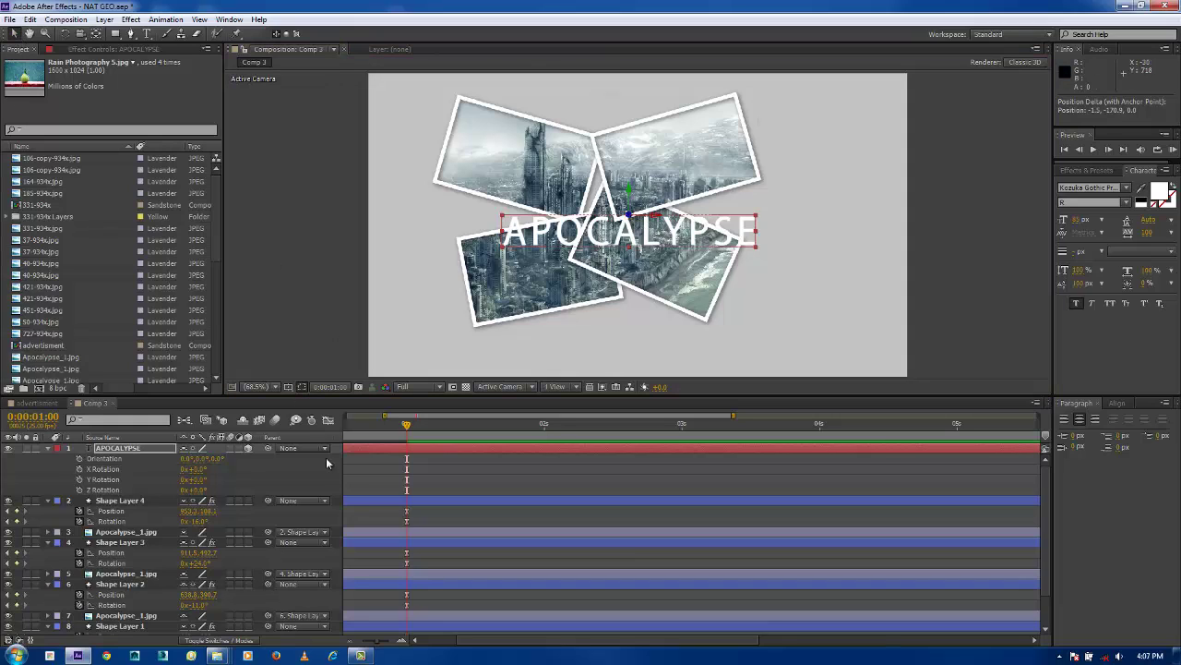
Keyframe the APOCALYPSE text's X Rotation at 0° at 1 second and 90° at 0:00:00:15.
{"action": "left_click", "coordinate": [79, 469]}
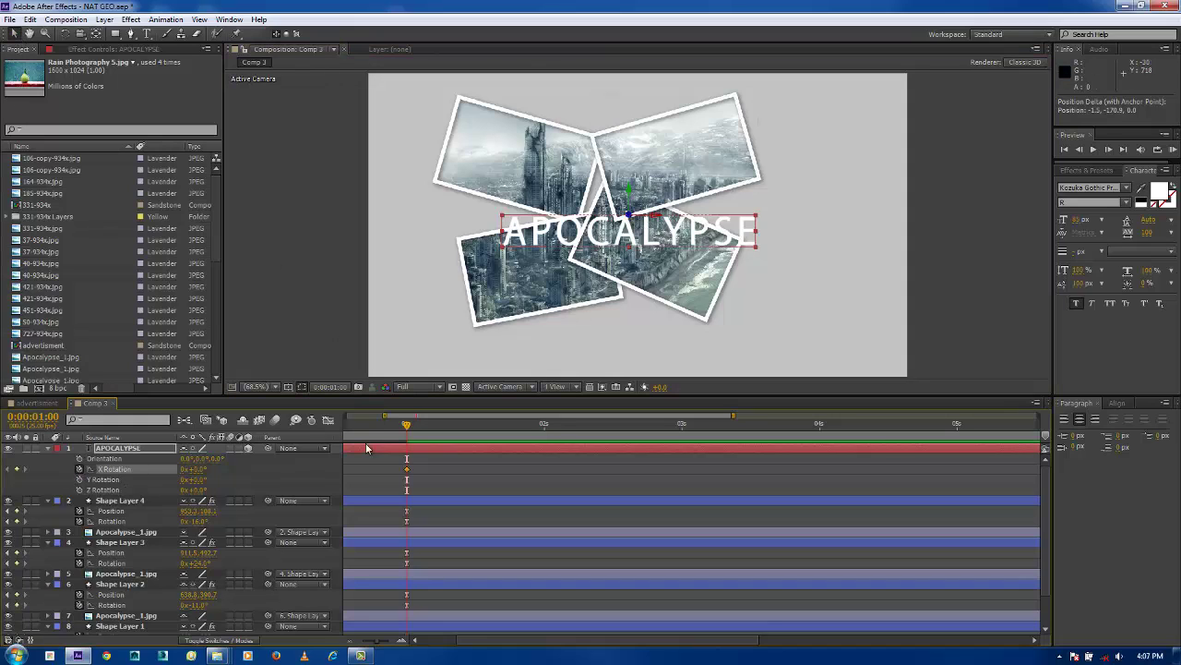
{"action": "left_click_drag", "start_coordinate": [406, 429], "coordinate": [395, 427]}
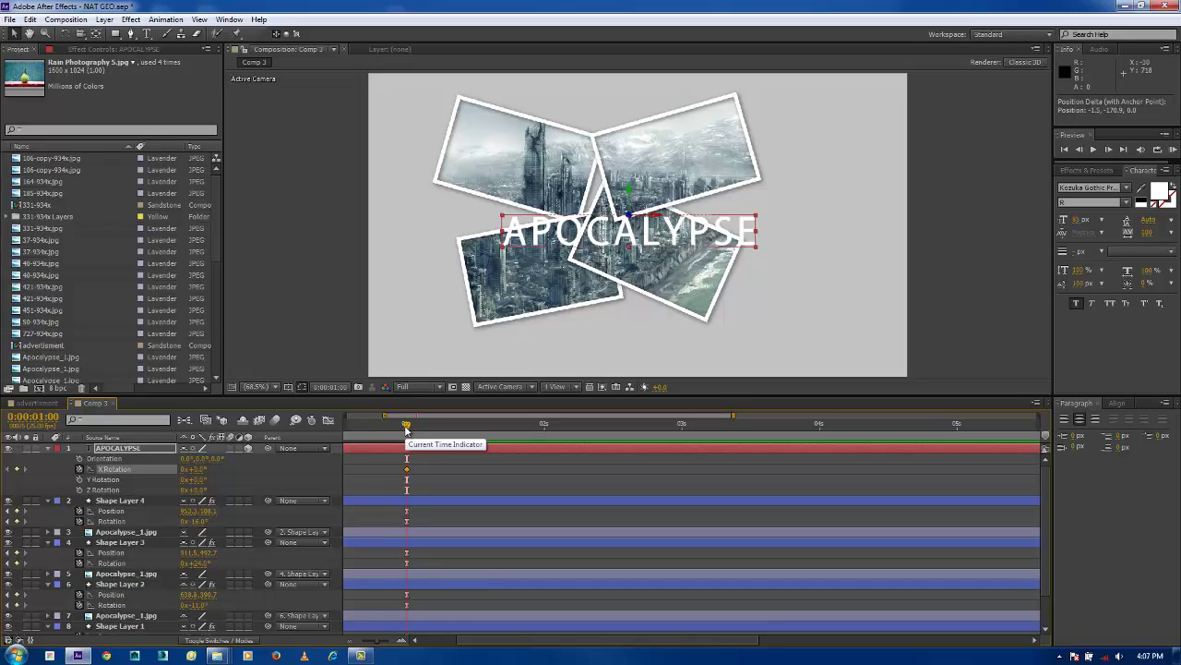
{"action": "key", "text": "shift+Page_Up"}
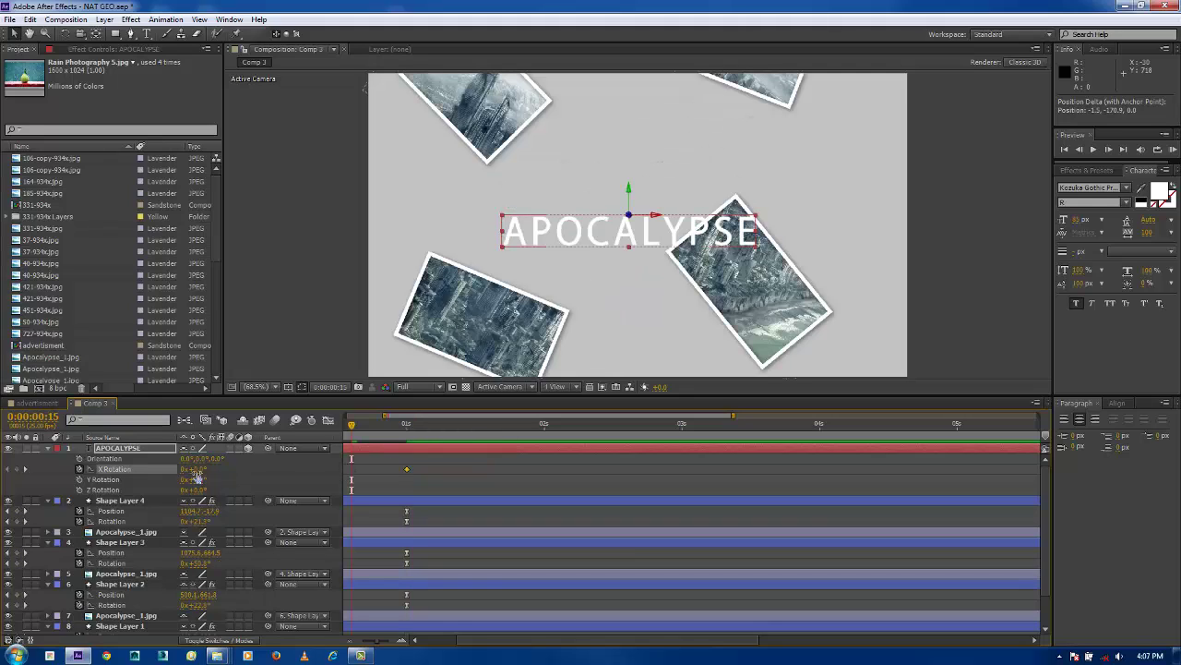
{"action": "left_click", "coordinate": [195, 469]}
{"action": "type", "text": "90"}
{"action": "key", "text": "Return"}
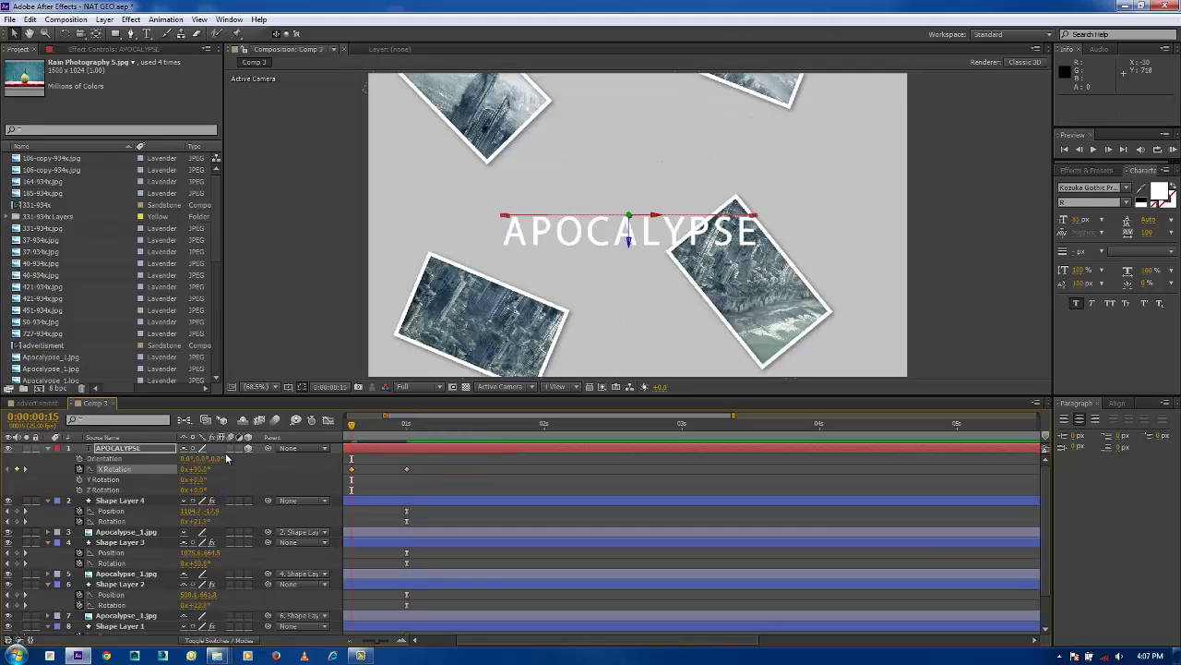
Preview the text's flip-in together with the sliding photo frames from the start of the composition.
{"action": "key", "text": "minus"}
{"action": "left_click", "coordinate": [370, 425]}
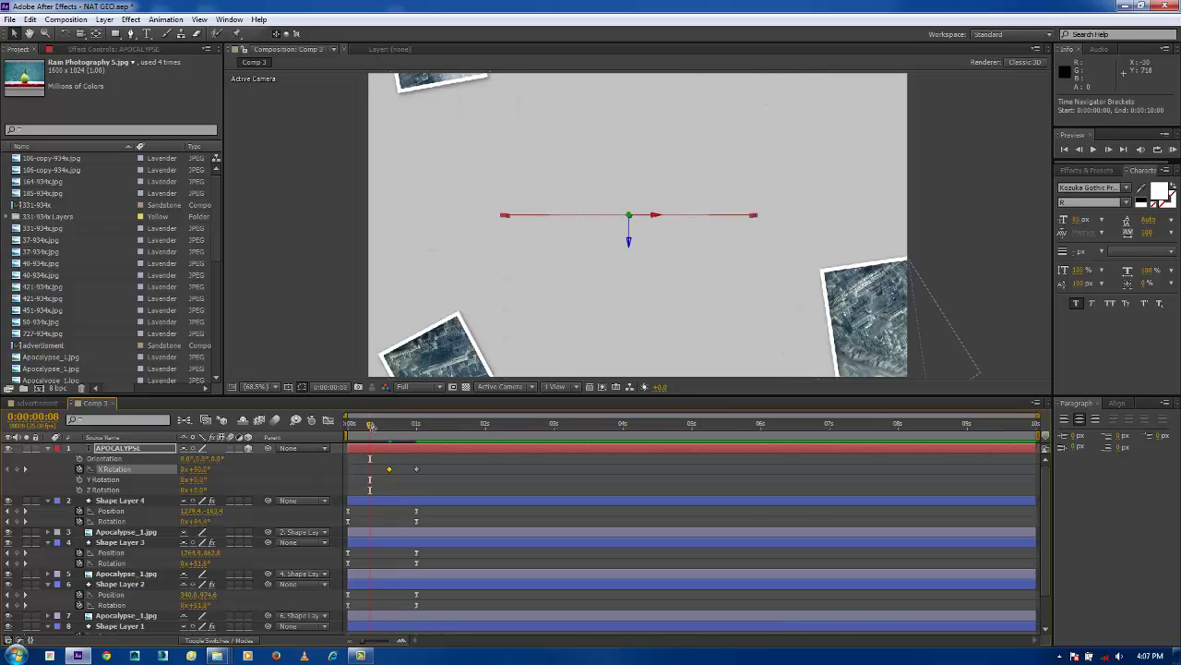
{"action": "key", "text": "space"}
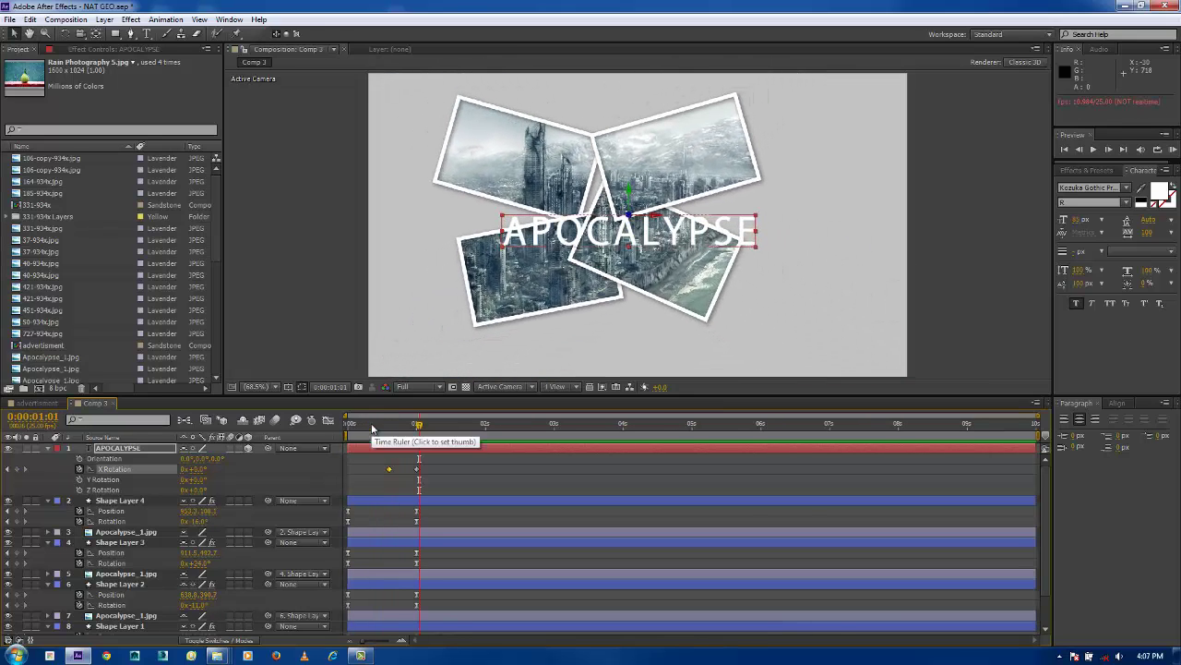
{"action": "key", "text": "Home"}
{"action": "key", "text": "space"}
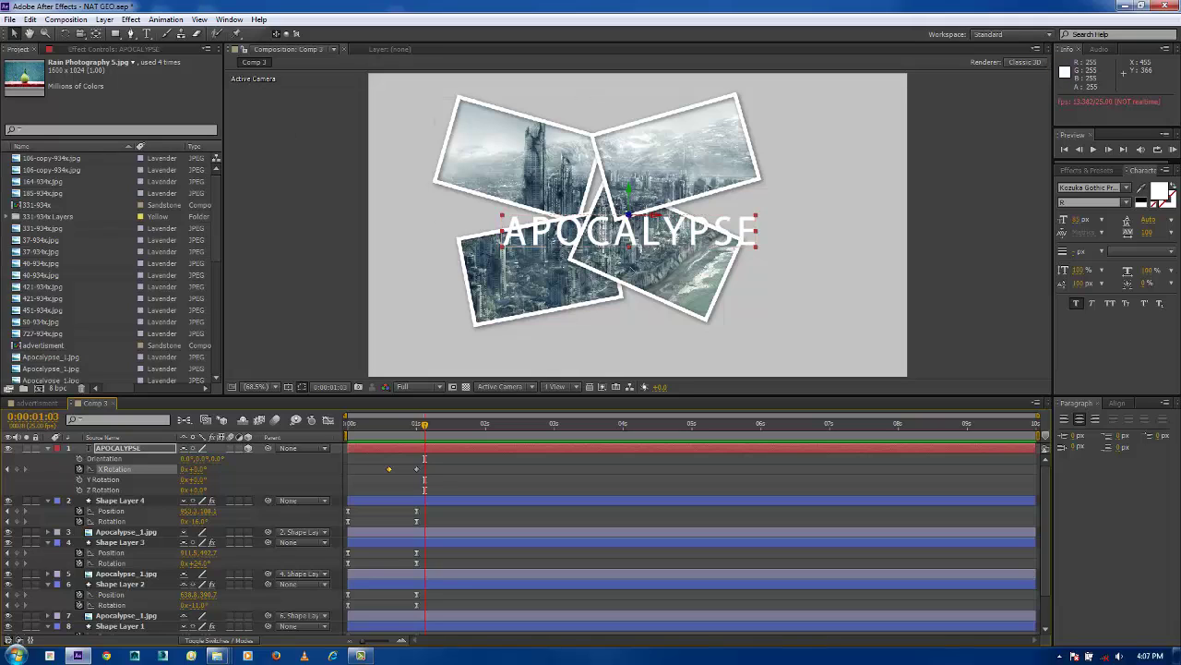
Move the APOCALYPSE text to the composition's lower-right corner and return to the start of the timeline.
{"action": "left_click_drag", "start_coordinate": [556, 230], "coordinate": [697, 347]}
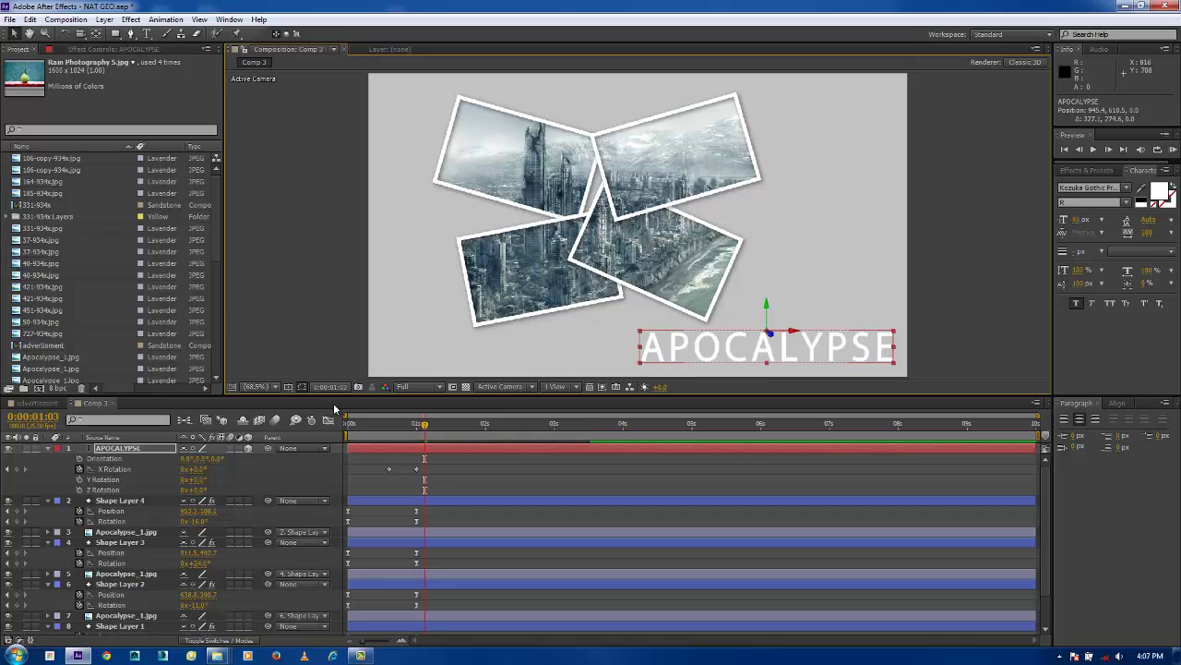
{"action": "key", "text": "Home"}
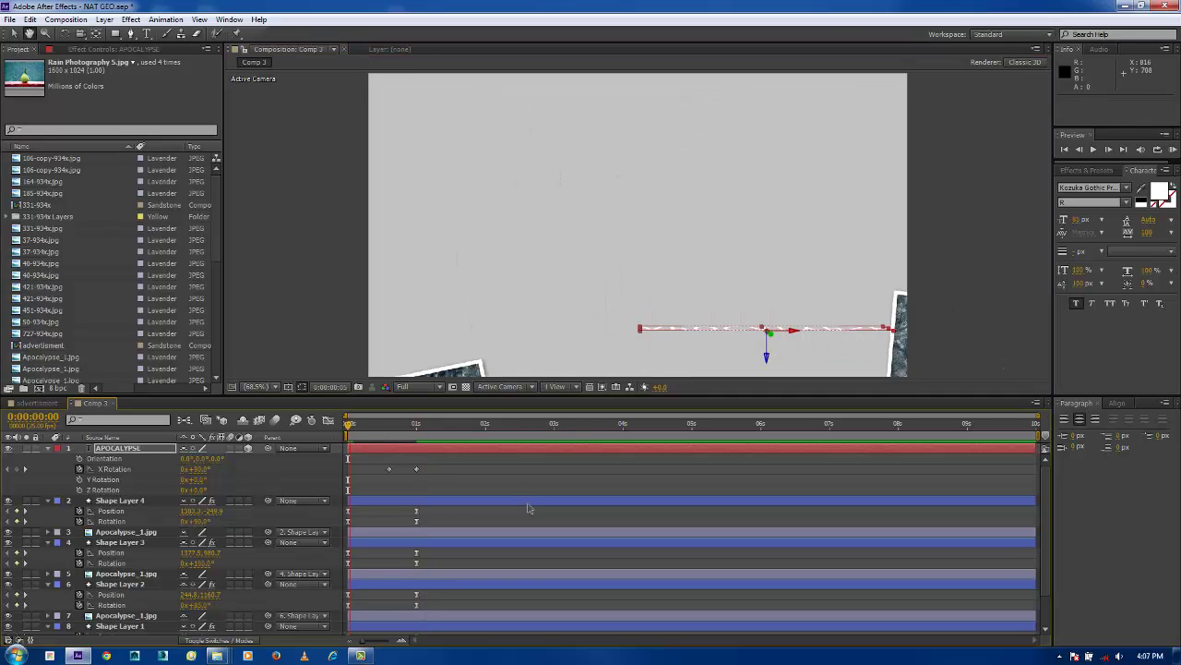
Preview the APOCALYPSE text's flip-in with the sliding photo frames from the start of the composition.
{"action": "key", "text": "space"}
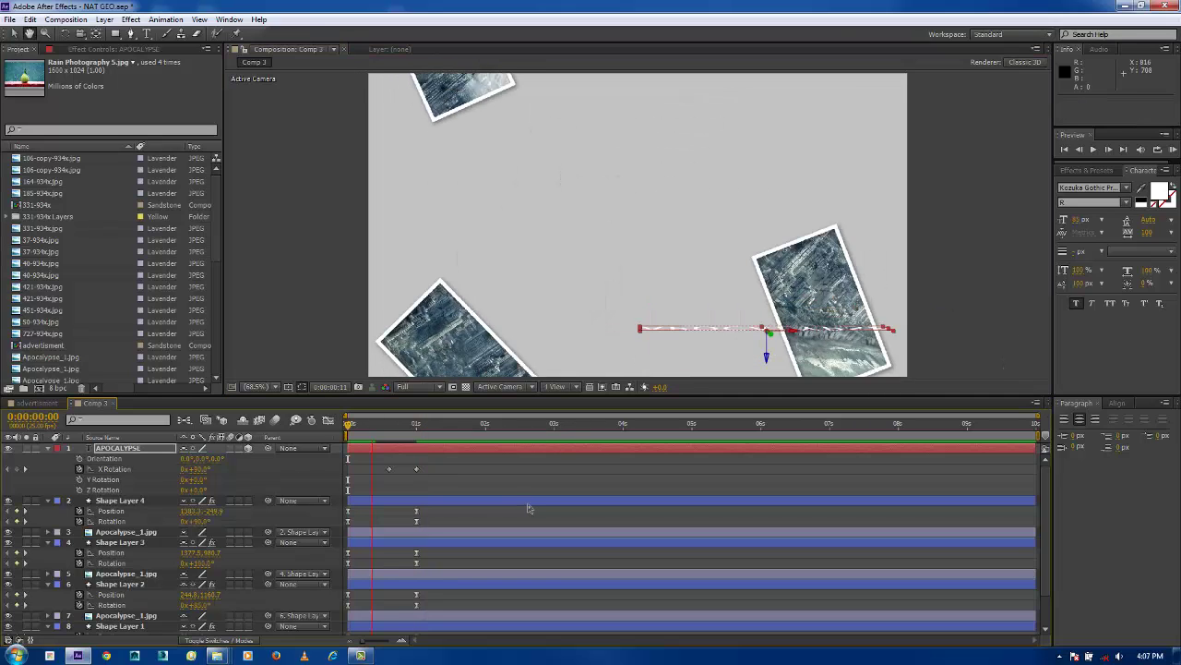
{"action": "left_click_drag", "start_coordinate": [406, 435], "coordinate": [390, 438]}
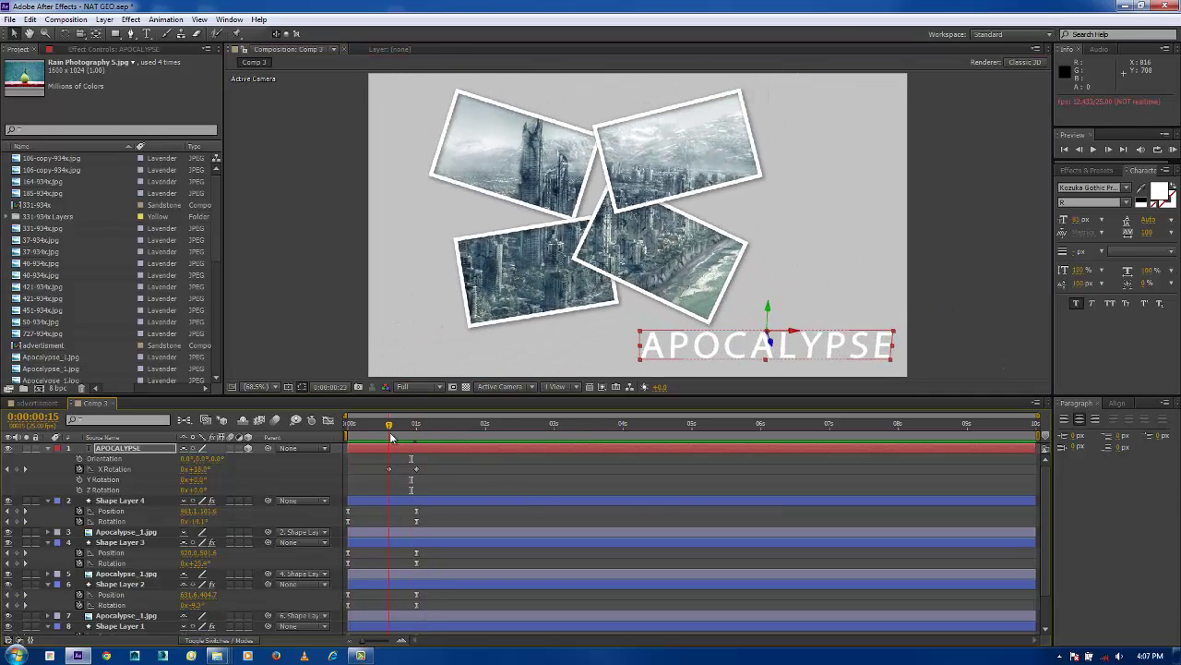
{"action": "left_click_drag", "start_coordinate": [318, 444], "coordinate": [315, 444]}
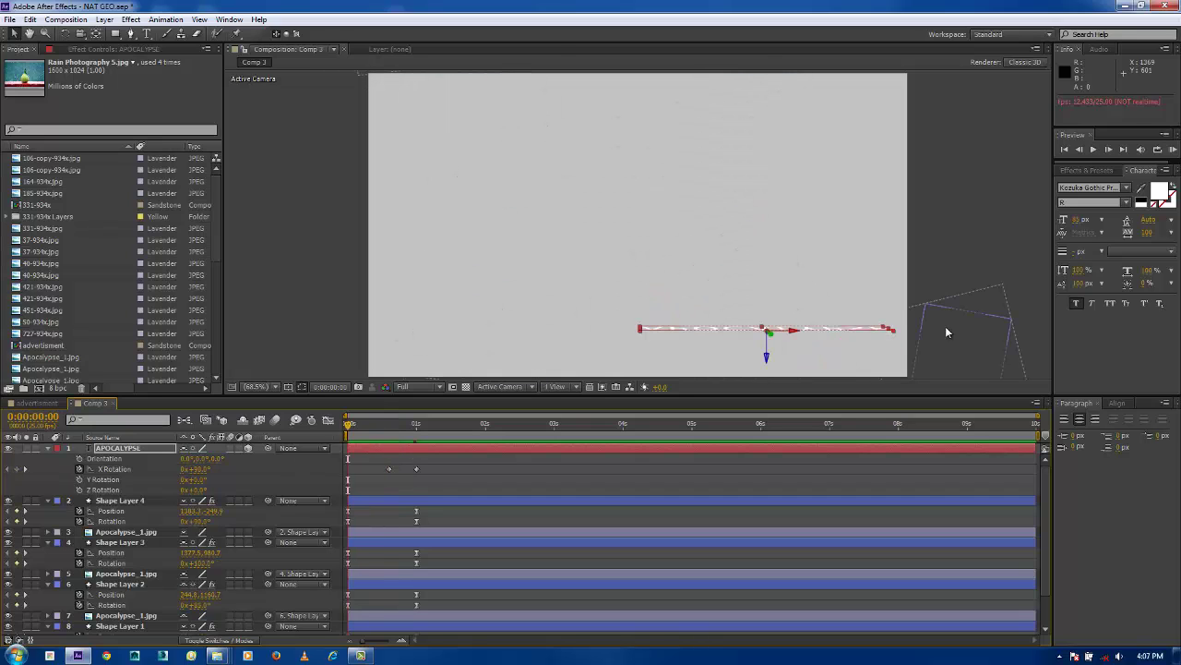
{"action": "left_click", "coordinate": [966, 234]}
{"action": "key", "text": "space"}
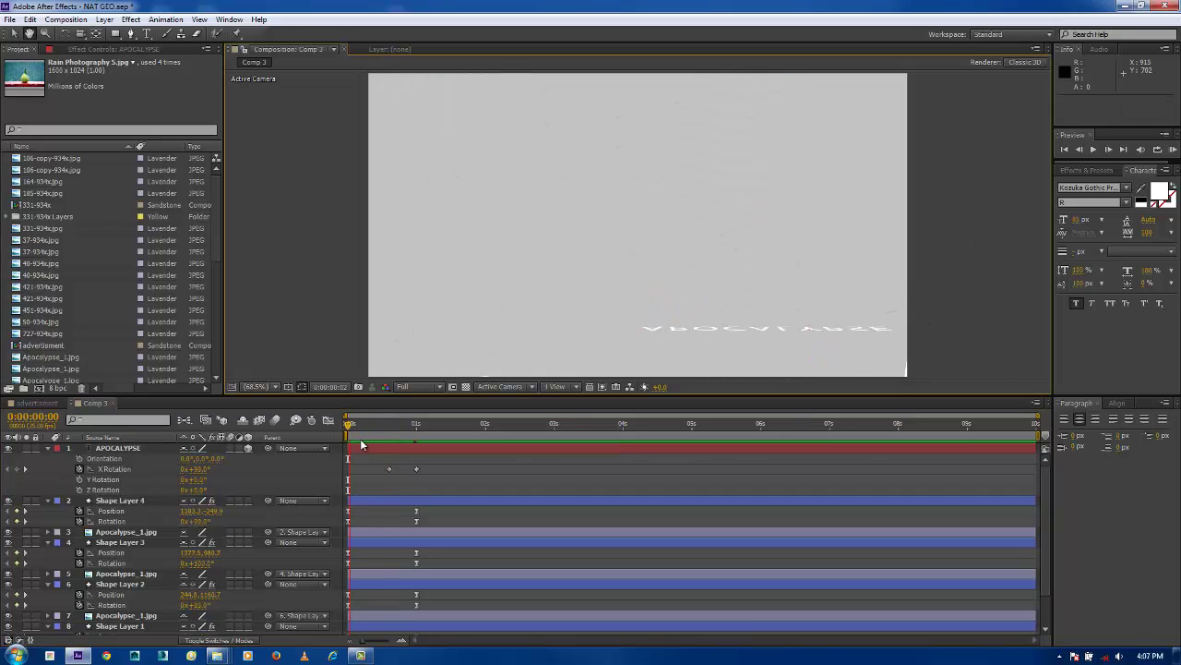
{"action": "key", "text": "space"}
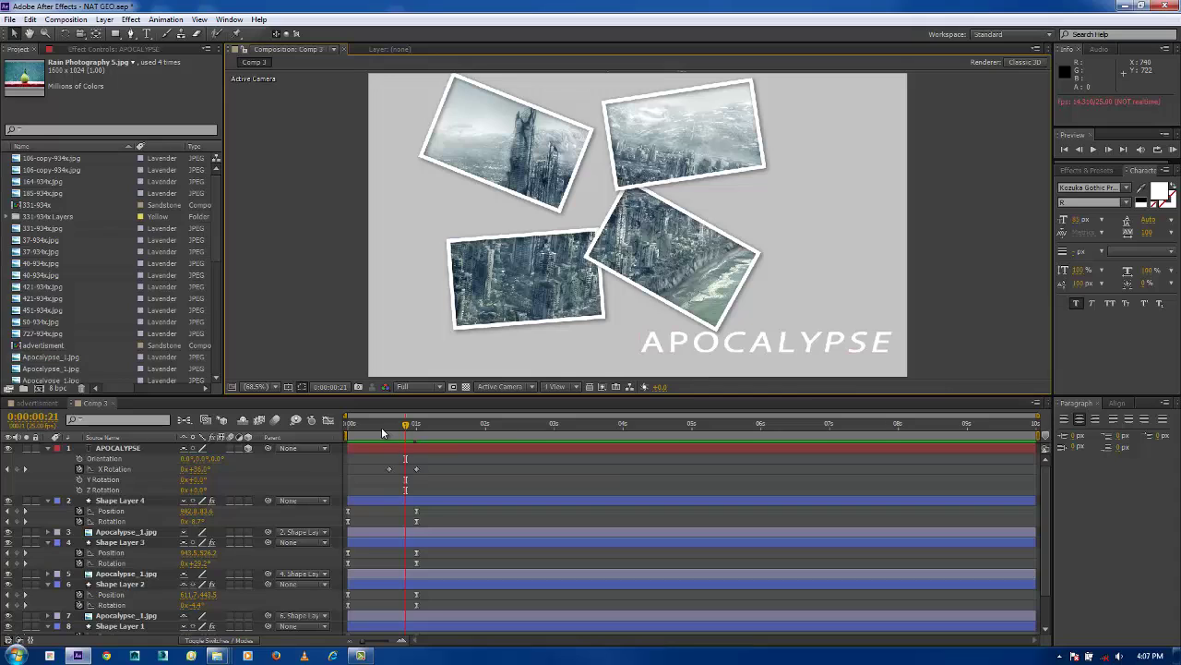
{"action": "key", "text": "space"}
Keyframe the APOCALYPSE text's Opacity at 0% at 0:00:00:15 and 100% at 0:00:00:16.
{"action": "scroll", "coordinate": [389, 455], "scroll_direction": "up", "scroll_amount": 1}
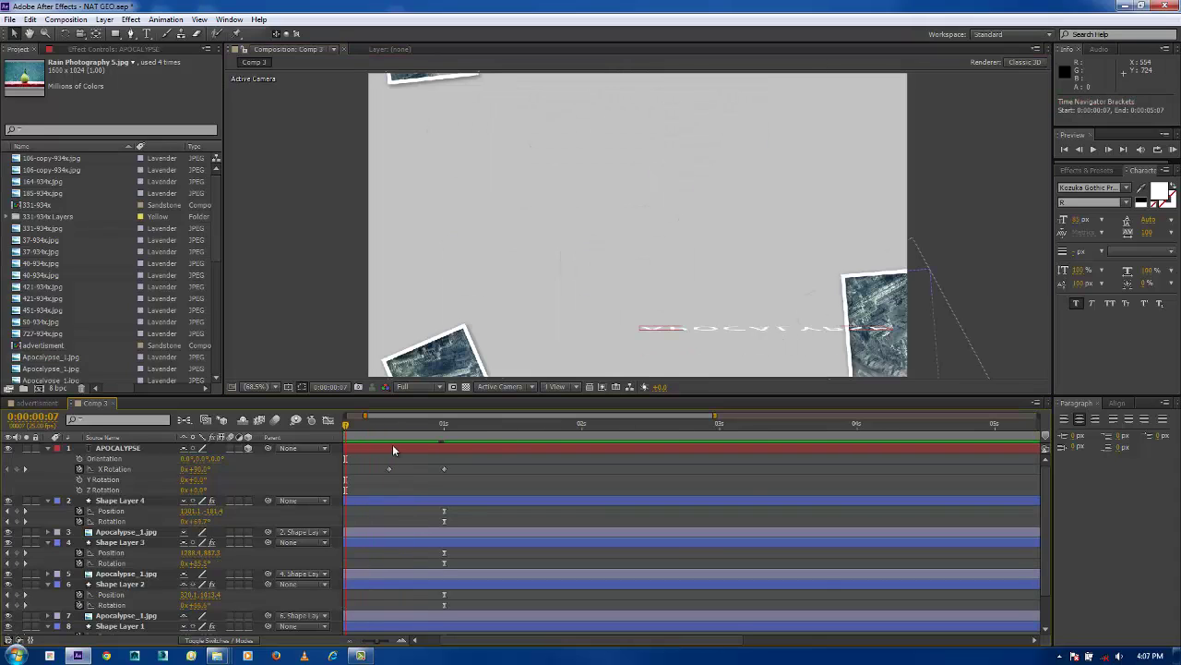
{"action": "left_click", "coordinate": [129, 450]}
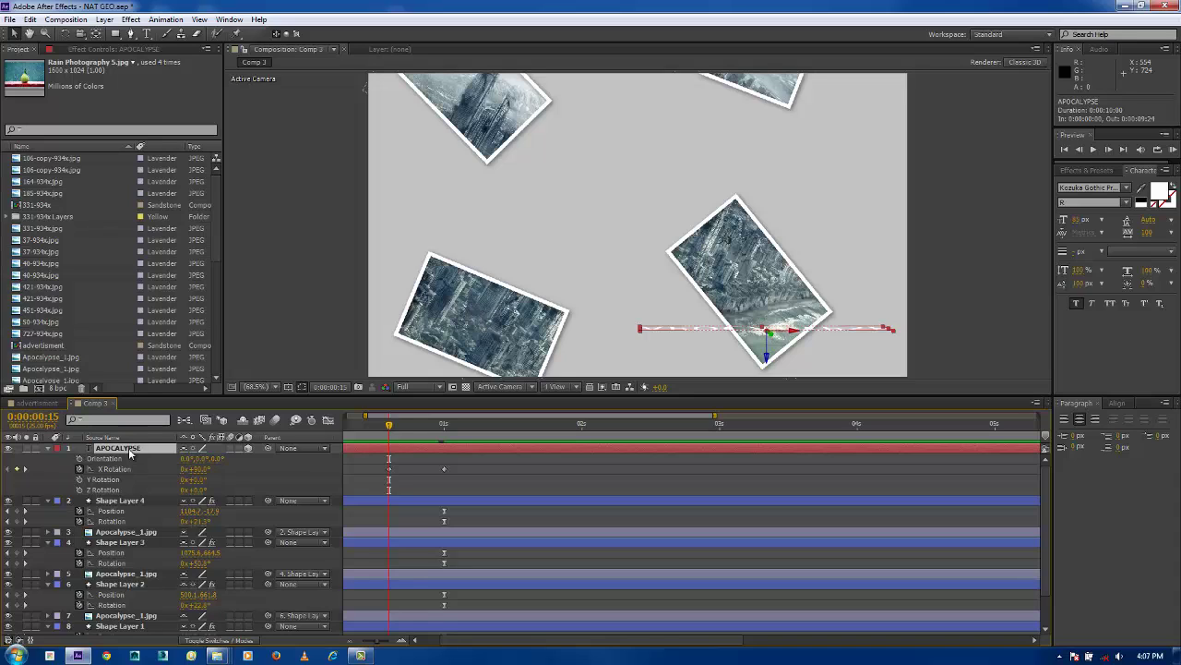
{"action": "key", "text": "shift+t"}
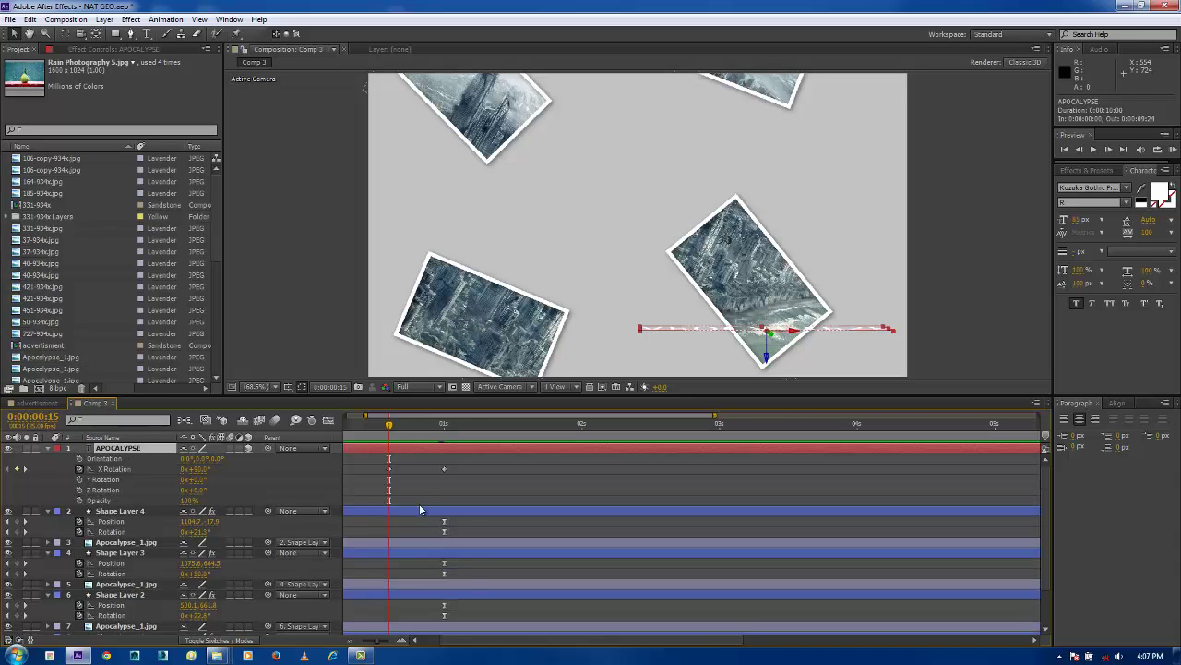
{"action": "key", "text": "equal"}
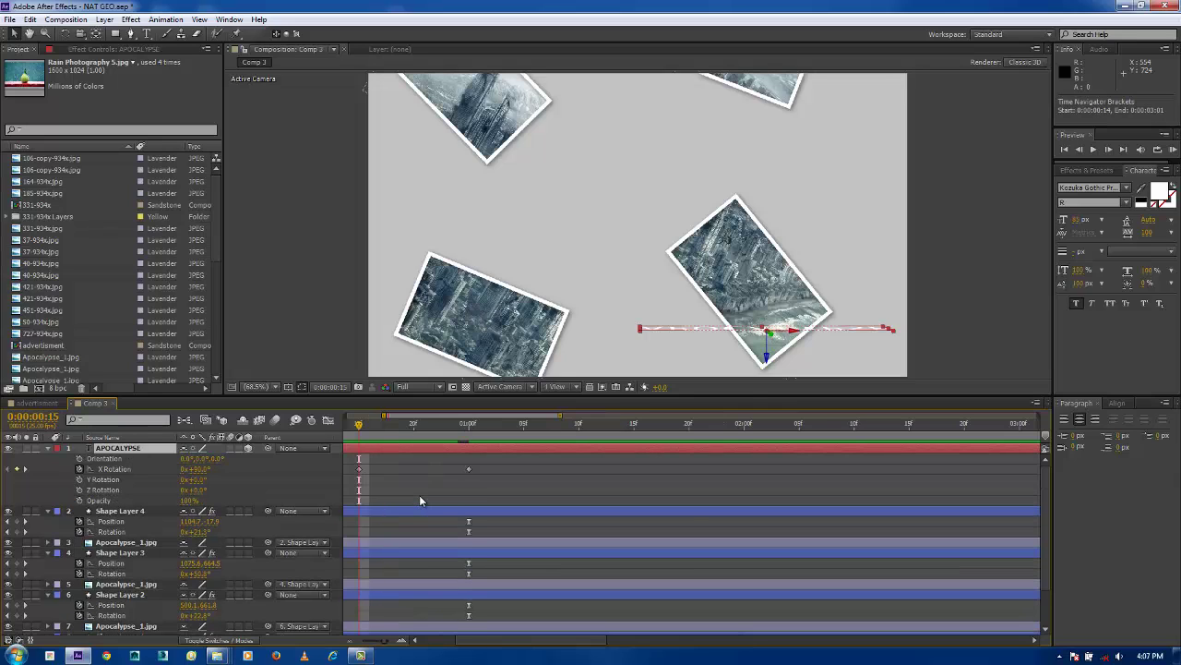
{"action": "left_click", "coordinate": [79, 500]}
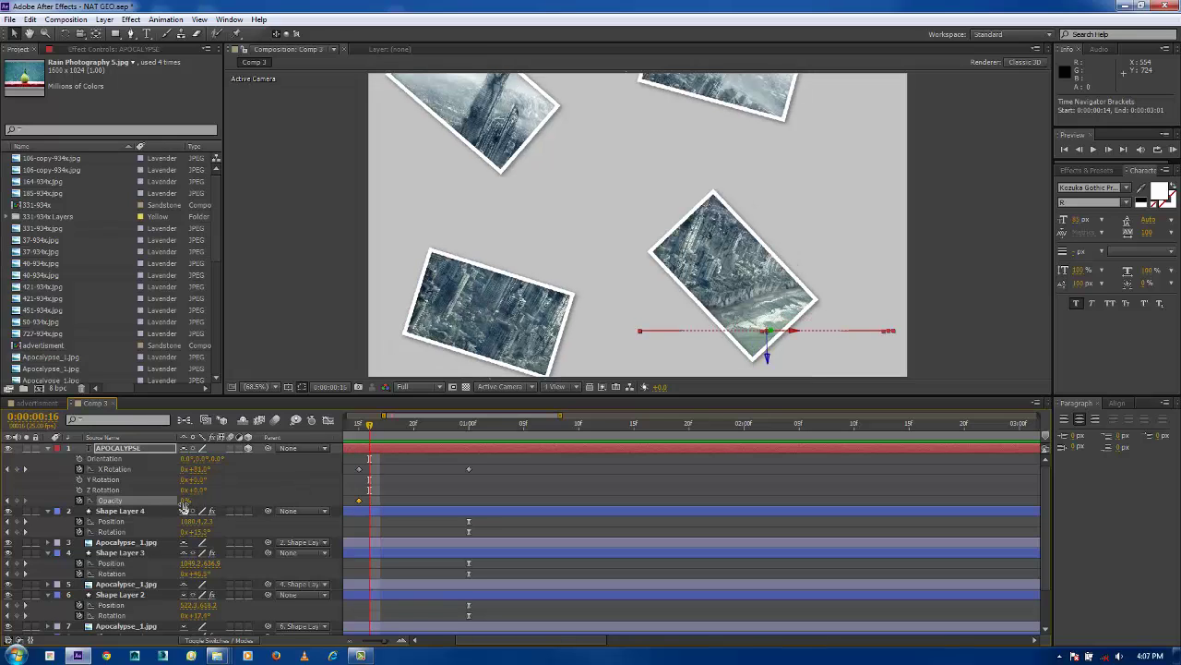
Play back the animation to check that the APOCALYPSE text stays hidden until its flip-in starts.
{"action": "left_click", "coordinate": [356, 433]}
{"action": "key", "text": "space"}
{"action": "key", "text": "space"}
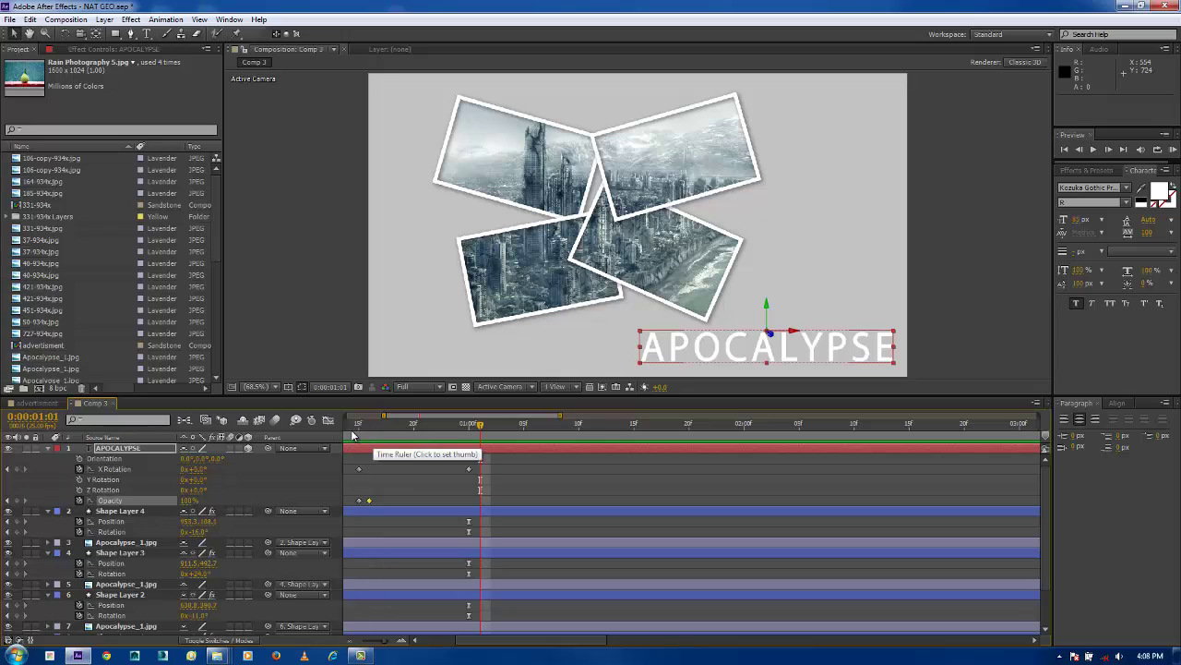
{"action": "scroll", "coordinate": [352, 436], "scroll_direction": "down", "scroll_amount": 2}
{"action": "left_click", "coordinate": [349, 438]}
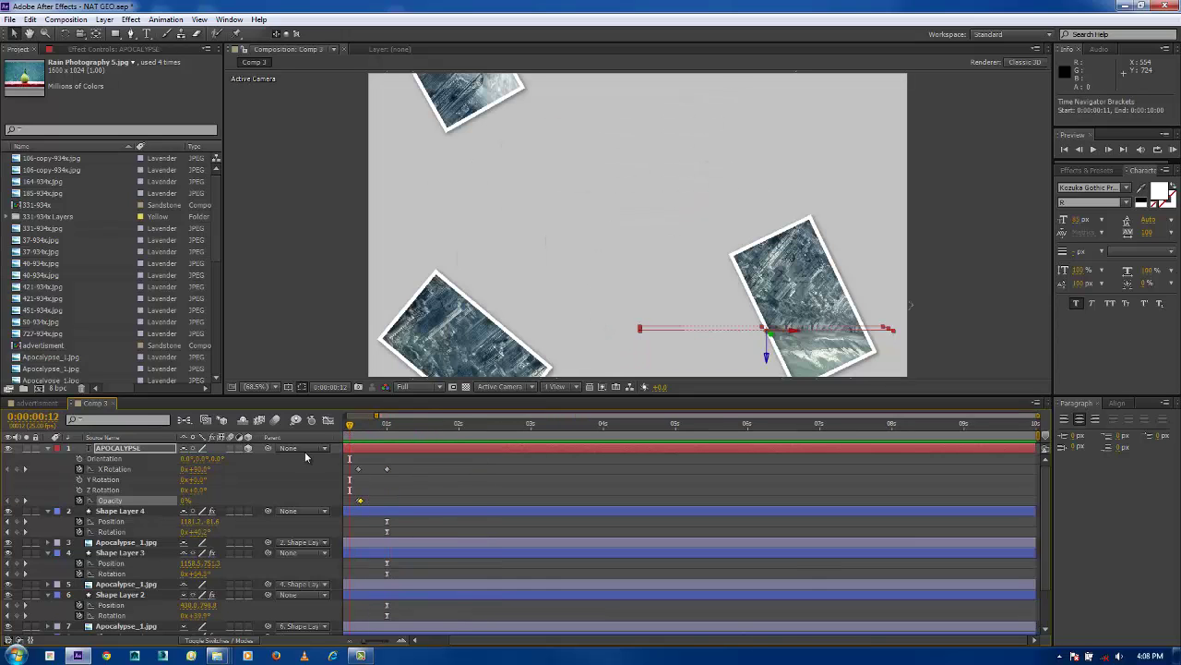
{"action": "key", "text": "space"}
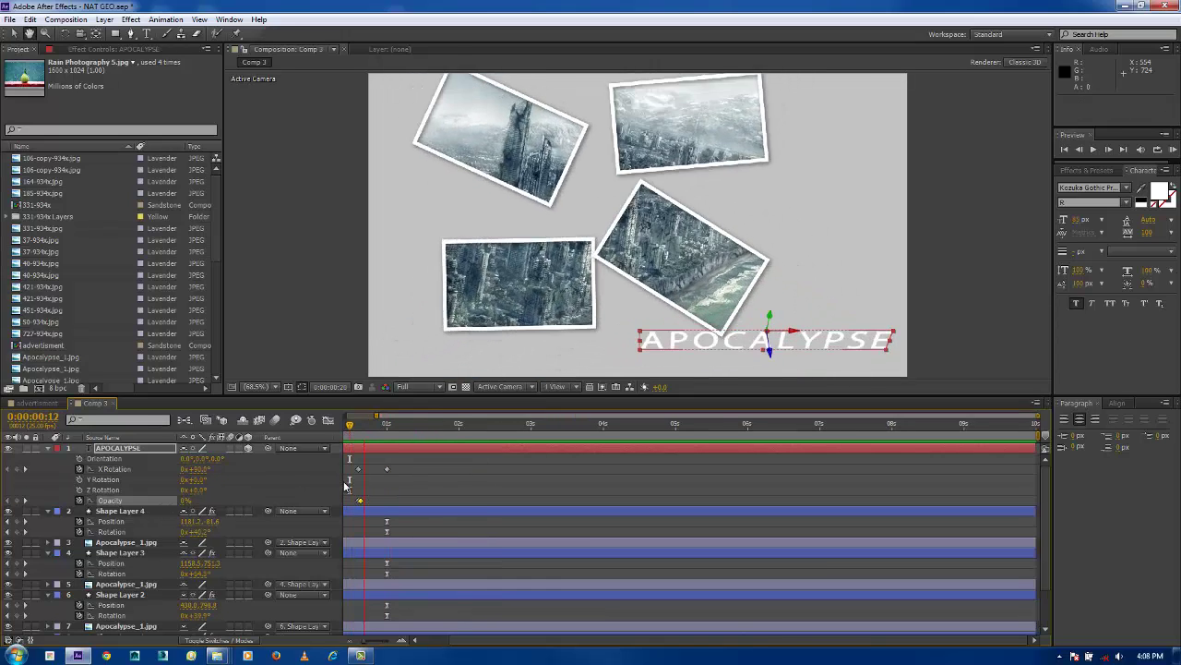
{"action": "key", "text": "space"}
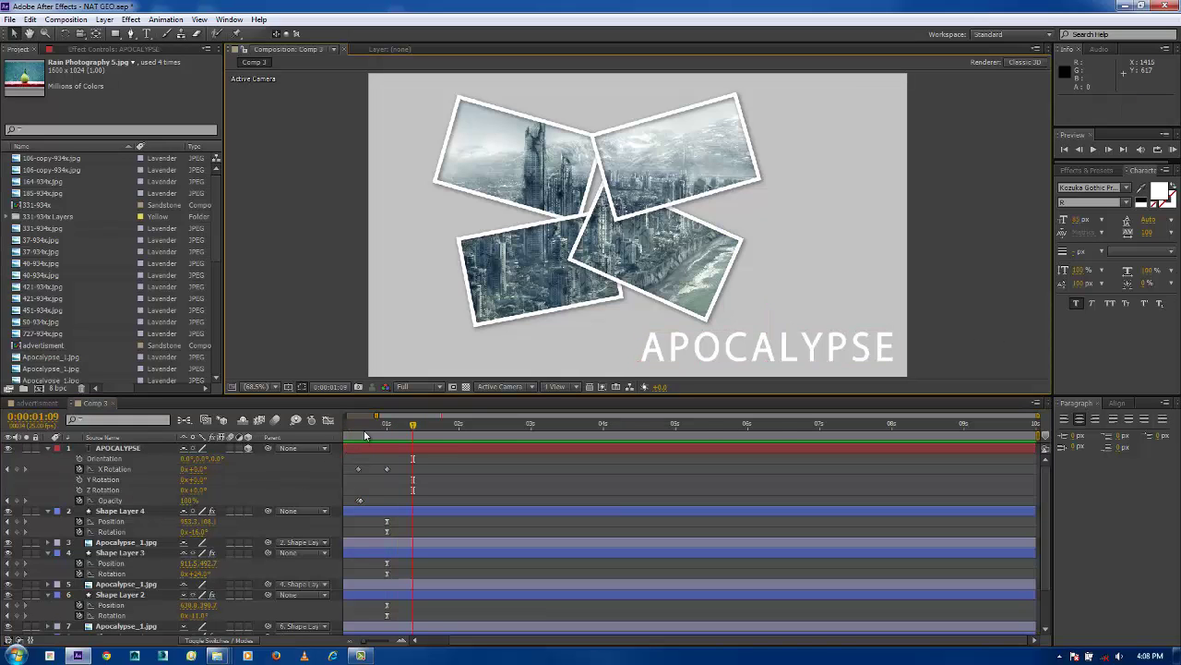
{"action": "key", "text": "Home"}
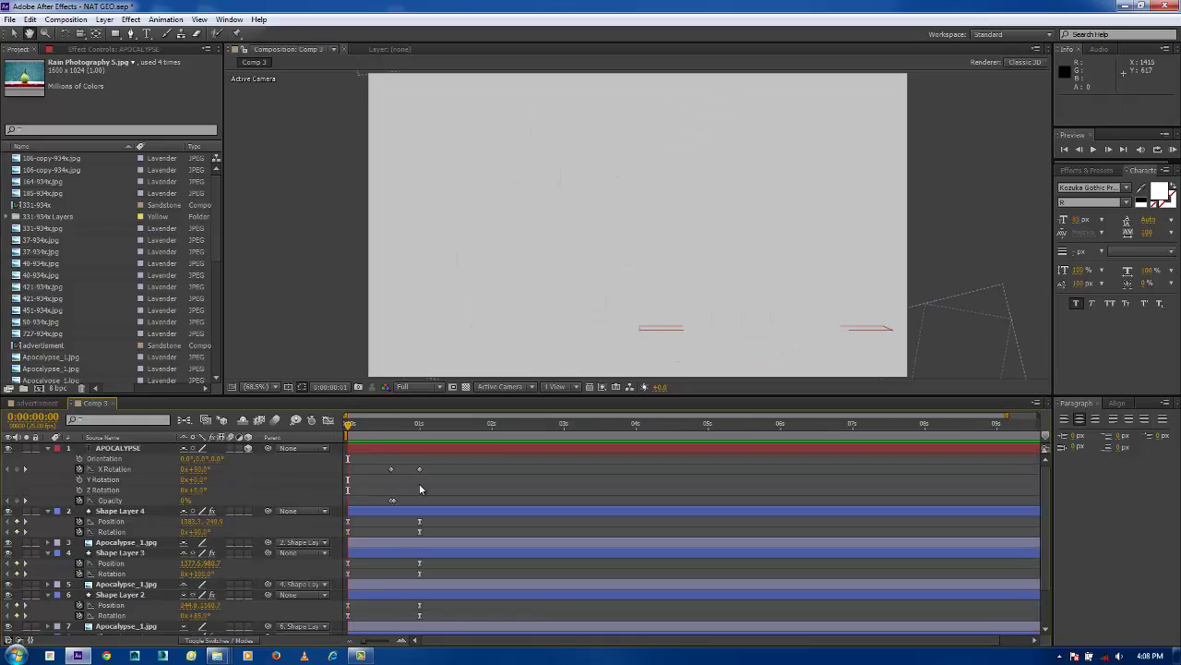
{"action": "key", "text": "space"}
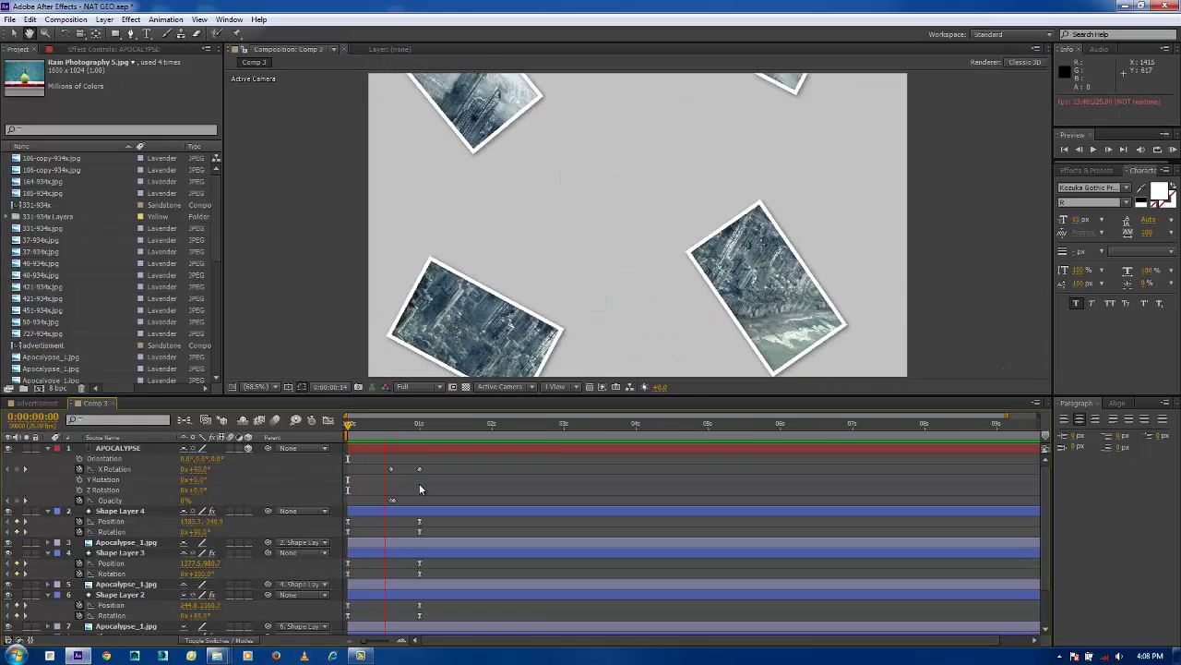
{"action": "key", "text": "space"}
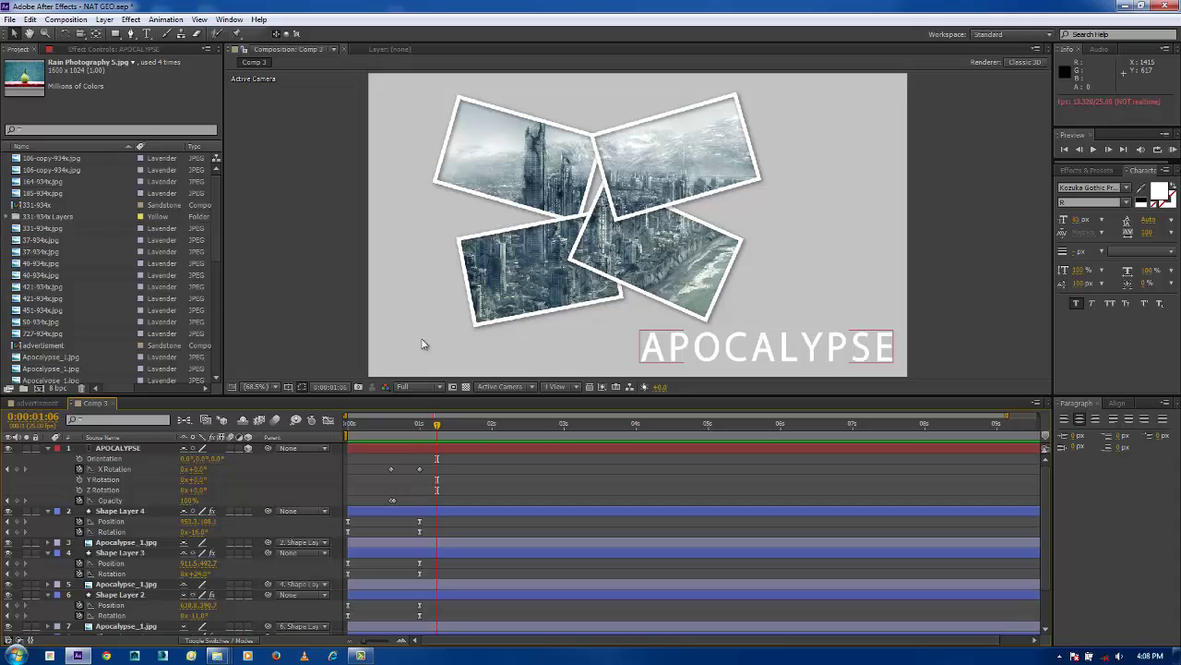
Create a comp-size dark gray solid (RGB 27, 27, 27), place it beneath the framed photo layers, and preview the animation.
{"action": "left_click", "coordinate": [47, 448]}
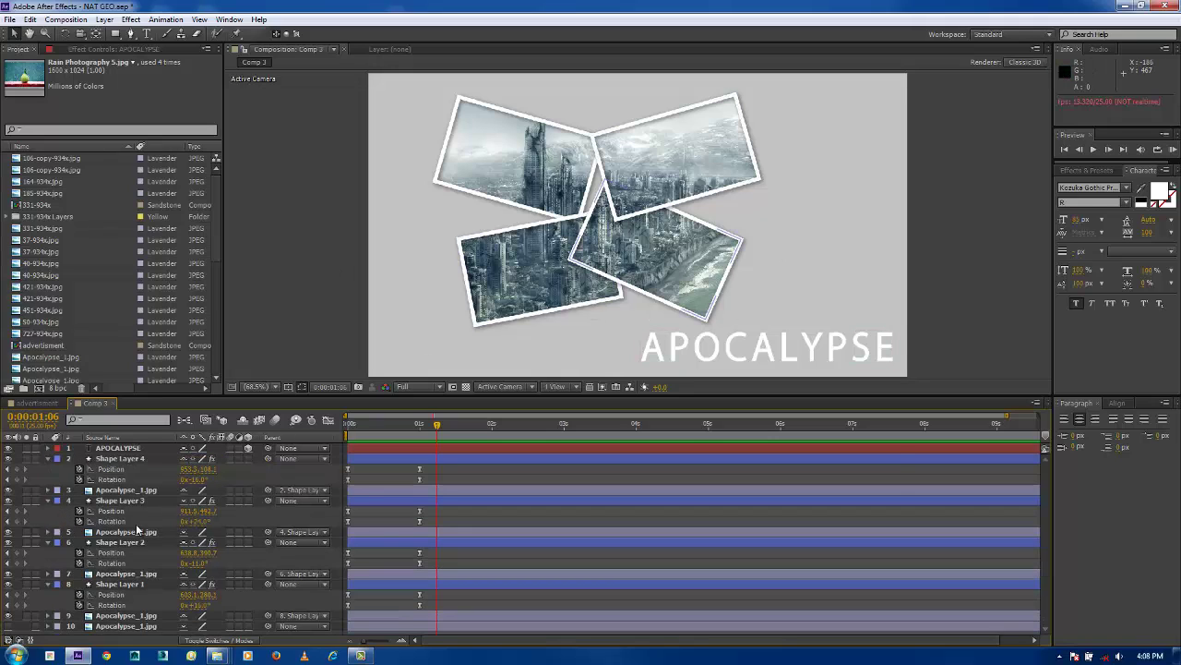
{"action": "key", "text": "ctrl+y"}
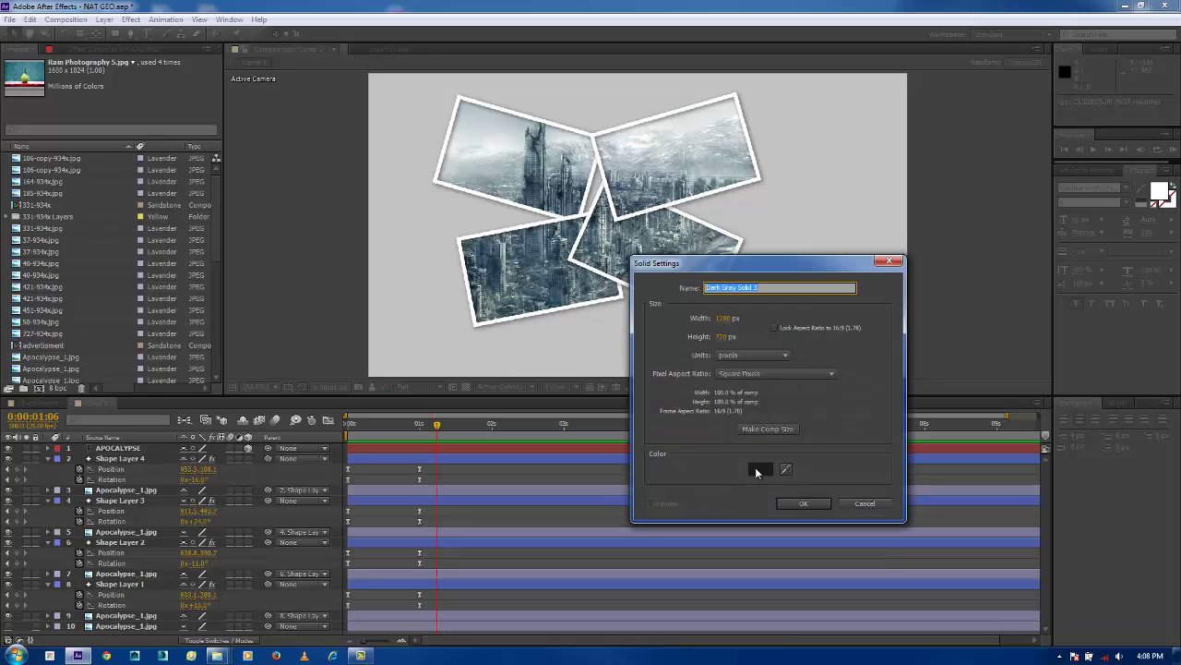
{"action": "left_click", "coordinate": [760, 469]}
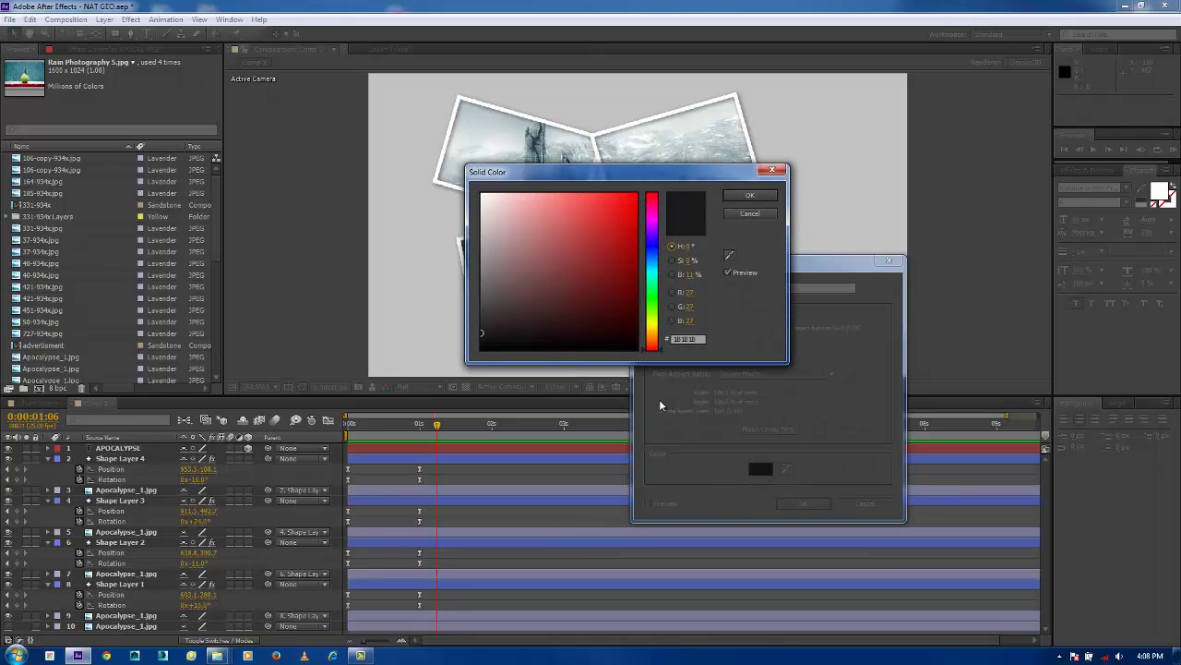
{"action": "left_click", "coordinate": [737, 199]}
{"action": "left_click", "coordinate": [804, 504]}
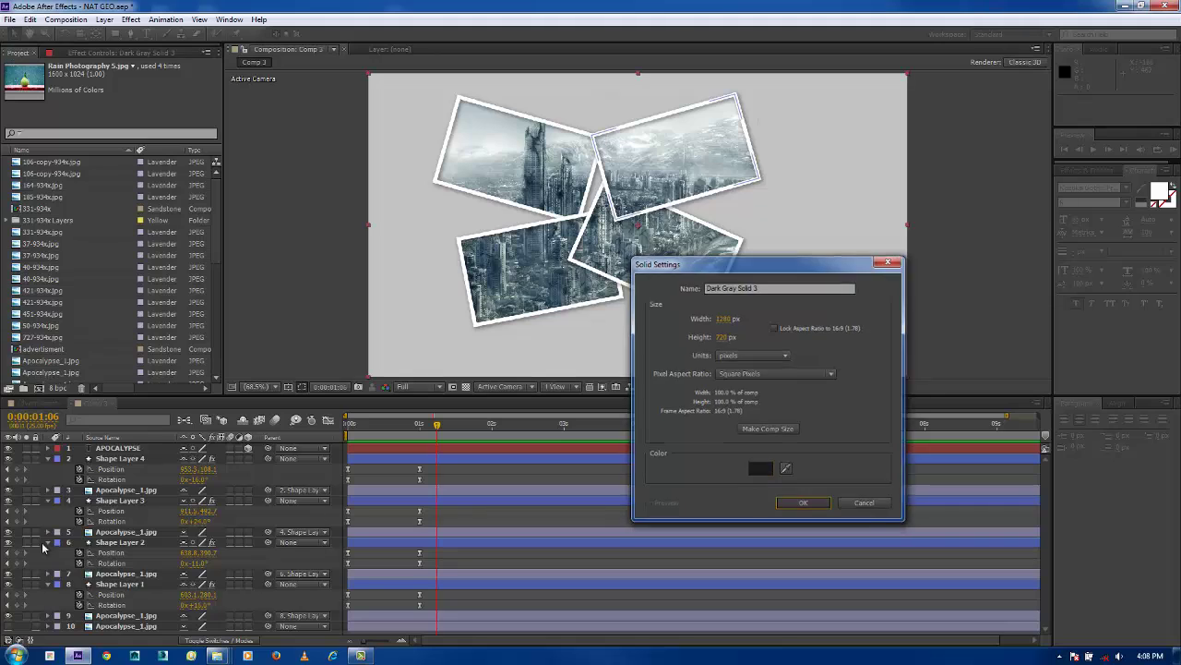
{"action": "left_click_drag", "start_coordinate": [121, 474], "coordinate": [121, 631]}
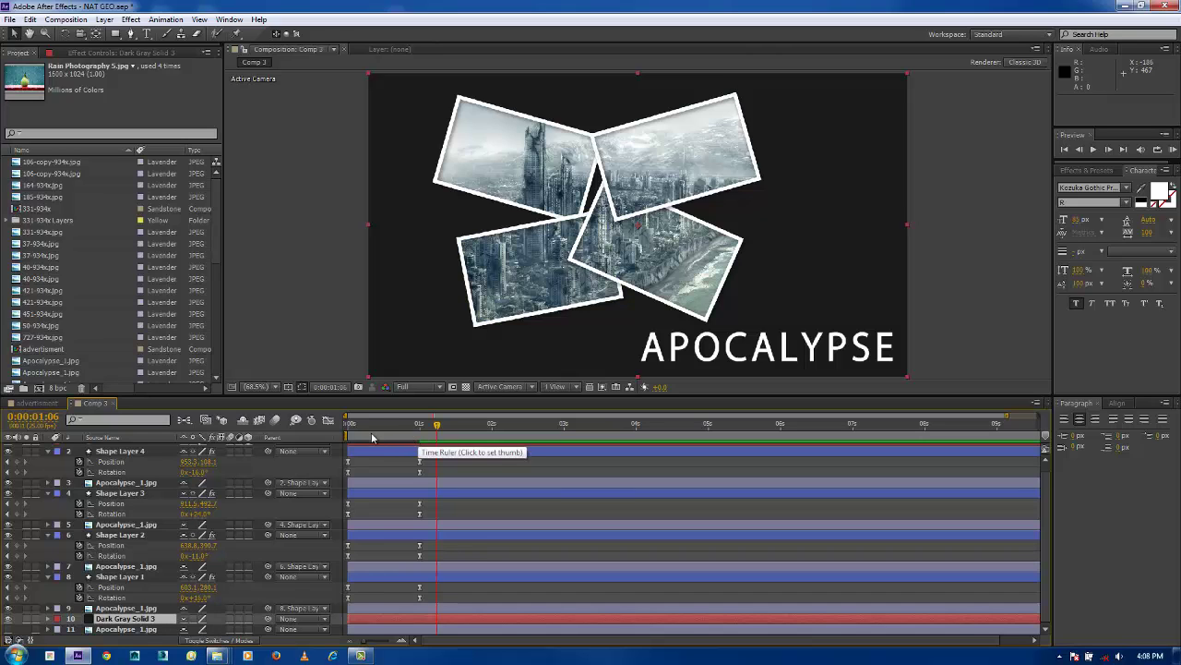
{"action": "key", "text": "KP_0"}
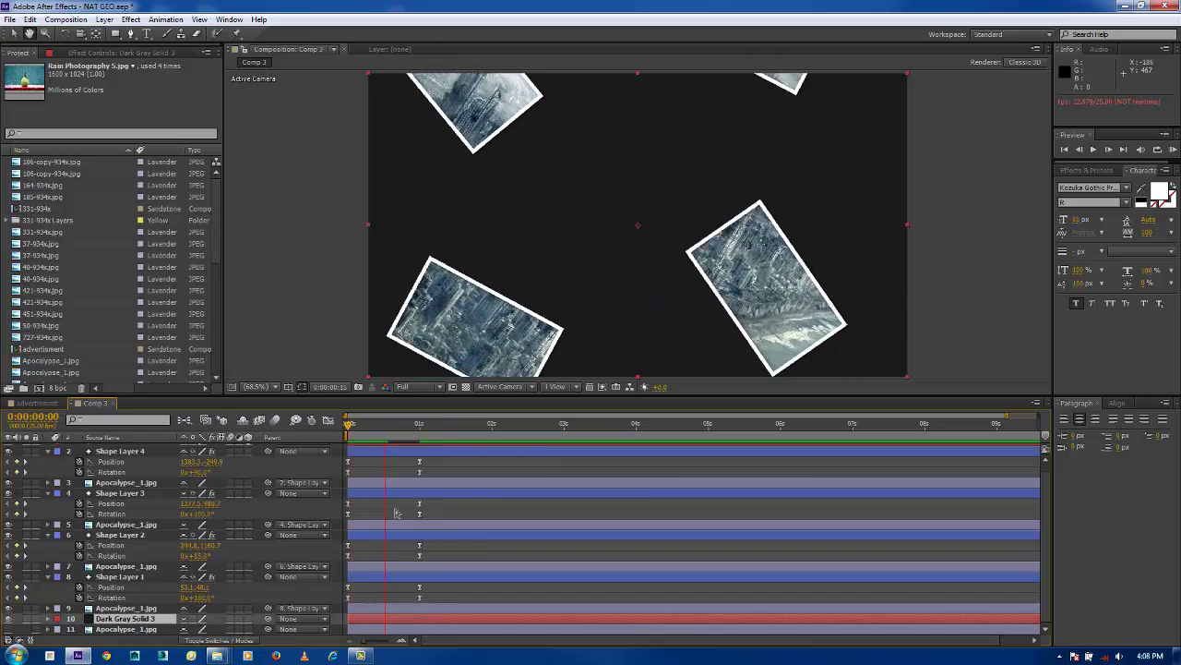
Create a near-white solid (E7E7E7) and place it directly above the dark gray solid, beneath the framed photos.
{"action": "left_click", "coordinate": [112, 619]}
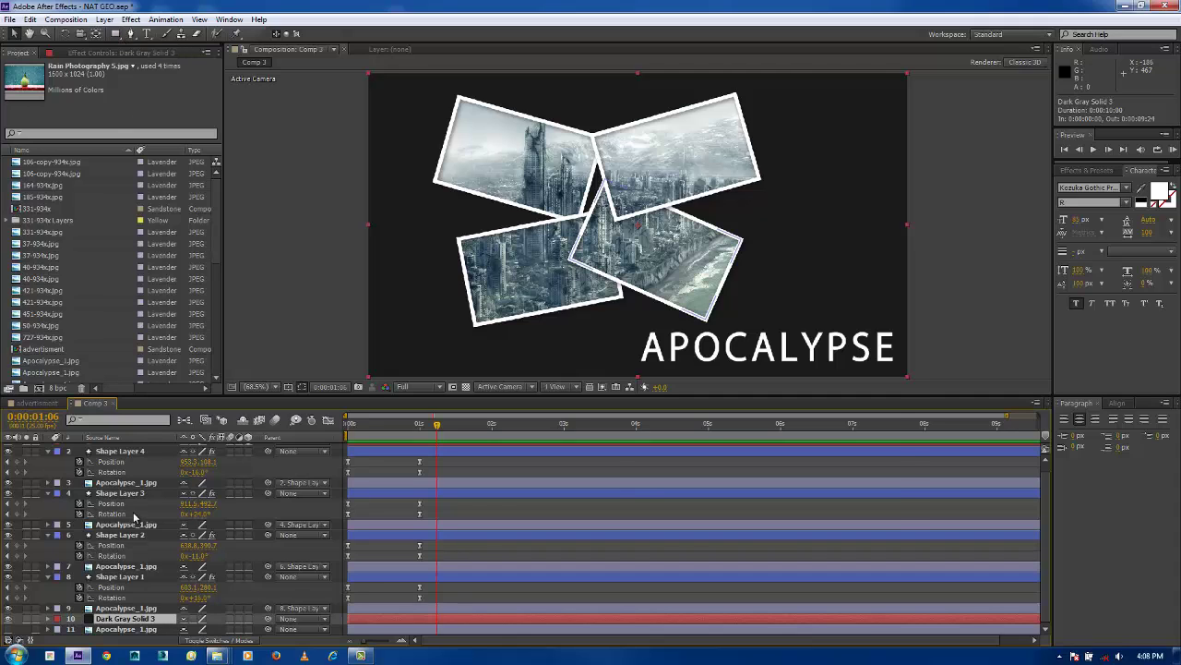
{"action": "key", "text": "ctrl+y"}
{"action": "left_click", "coordinate": [758, 470]}
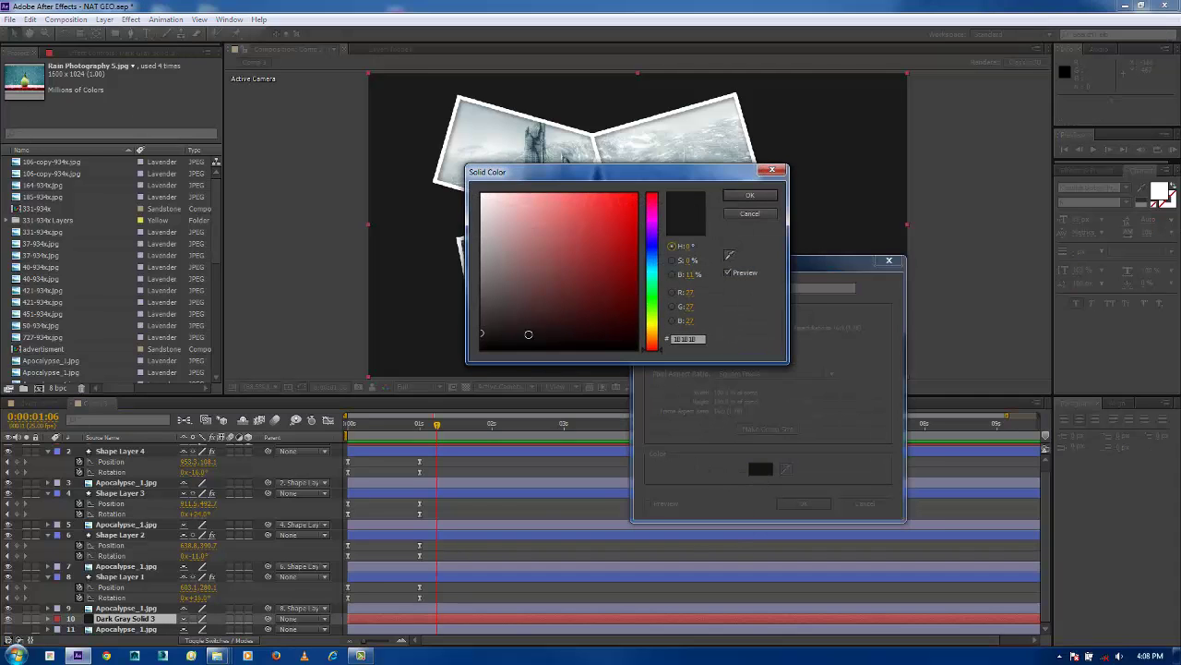
{"action": "left_click_drag", "start_coordinate": [489, 227], "coordinate": [481, 195]}
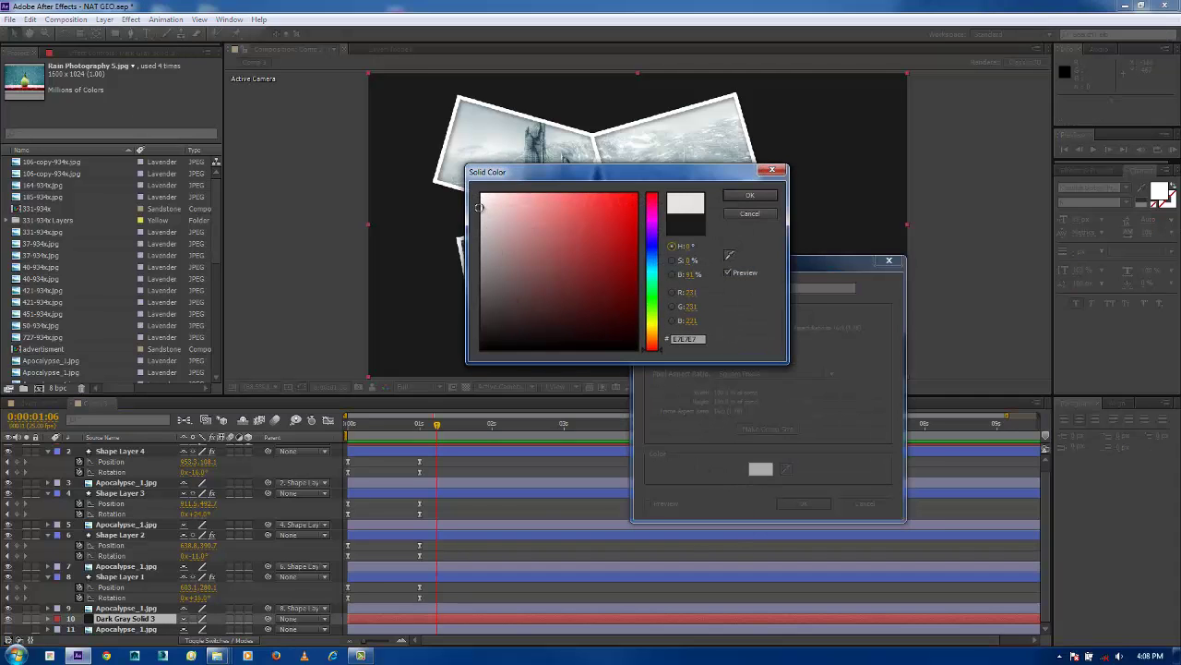
{"action": "left_click", "coordinate": [749, 195]}
{"action": "left_click", "coordinate": [803, 503]}
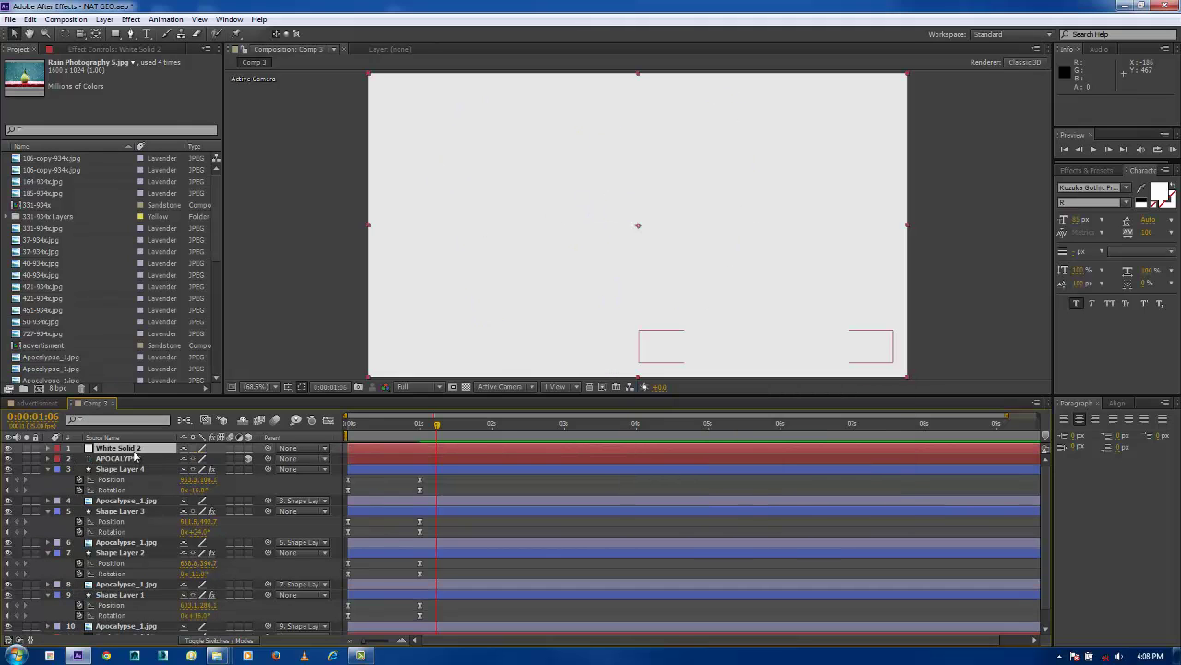
{"action": "left_click_drag", "start_coordinate": [132, 587], "coordinate": [134, 618]}
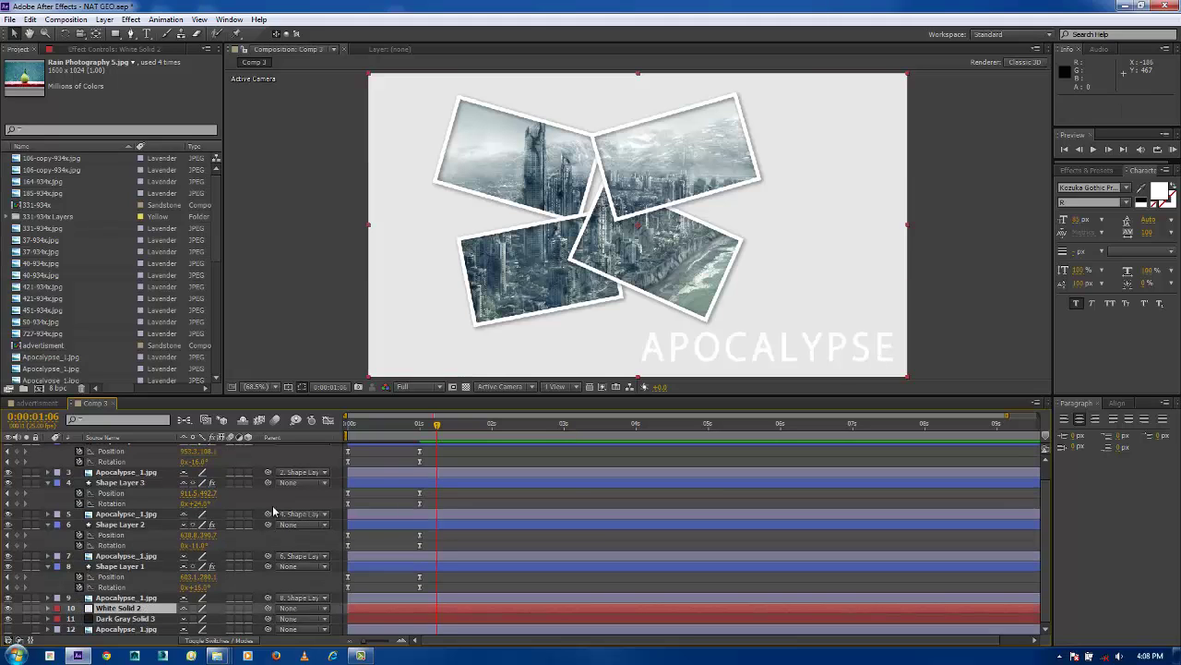
Add an elliptical mask spanning the whole frame to the white solid.
{"action": "left_click", "coordinate": [116, 35]}
{"action": "left_click_drag", "start_coordinate": [160, 63], "coordinate": [158, 63]}
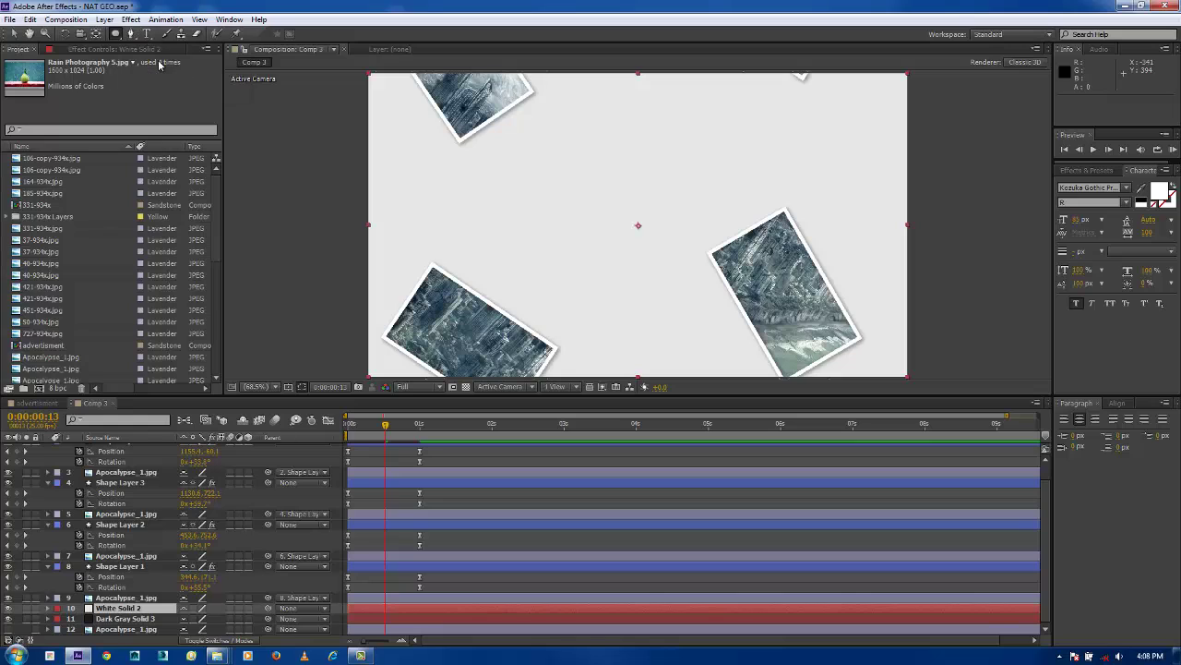
{"action": "double_click", "coordinate": [121, 35]}
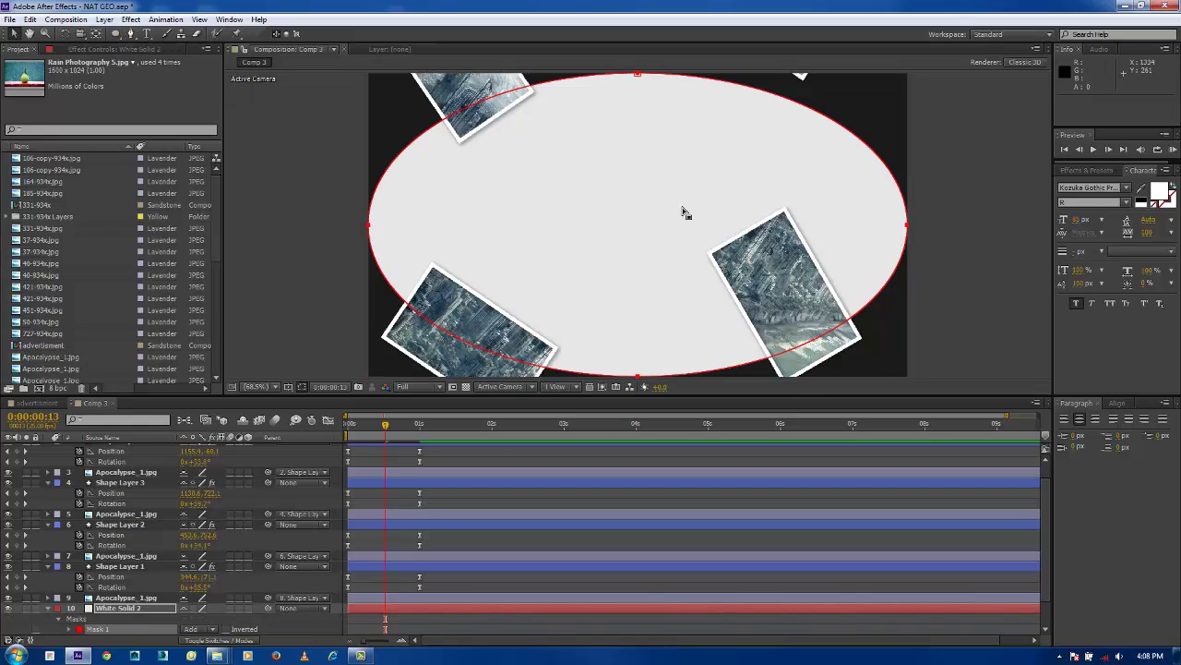
Set the white solid's mask feather to 600 pixels in both directions and preview the animation.
{"action": "scroll", "coordinate": [120, 635], "scroll_direction": "down", "scroll_amount": 1}
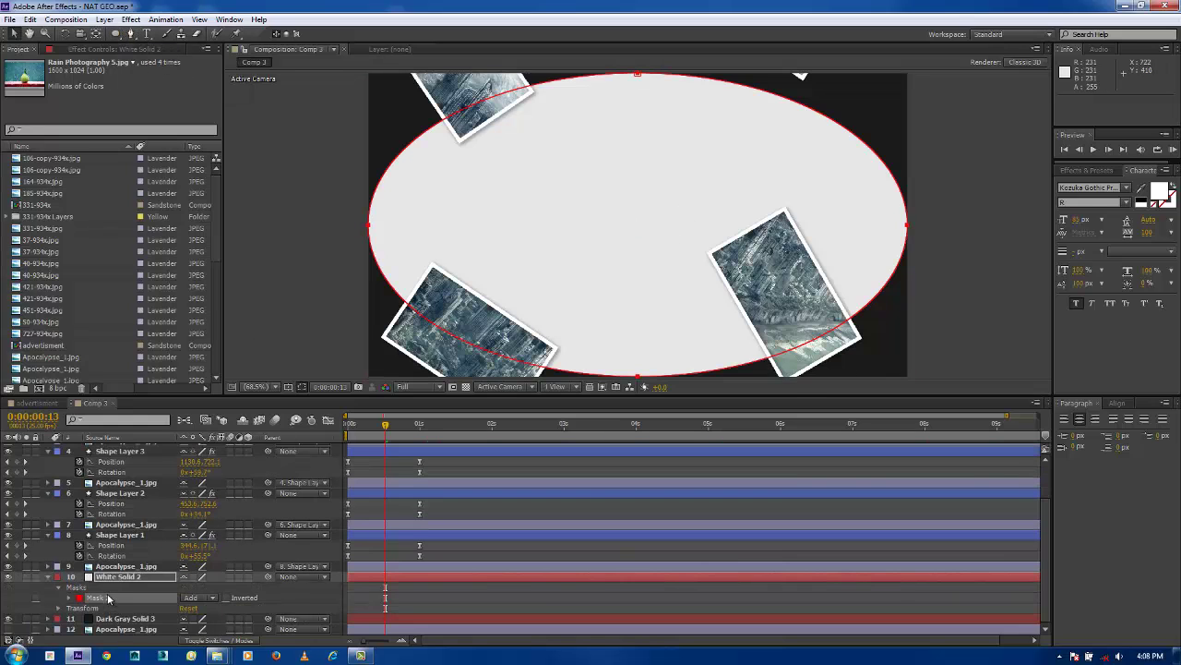
{"action": "left_click", "coordinate": [109, 601]}
{"action": "key", "text": "f"}
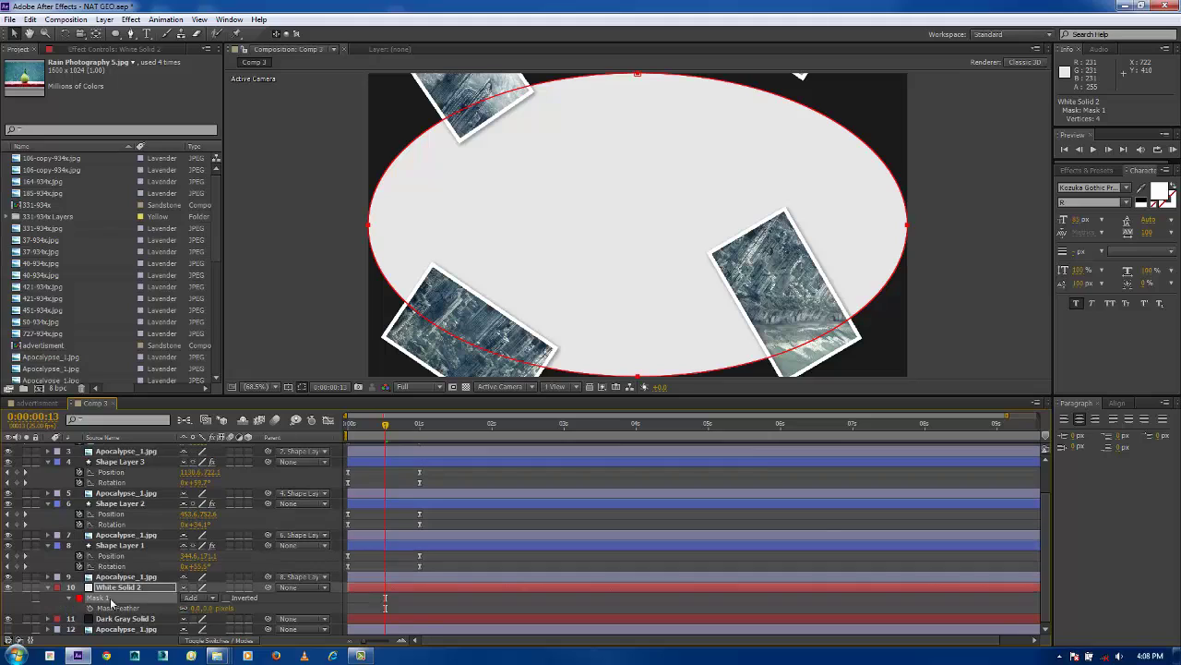
{"action": "left_click", "coordinate": [208, 609]}
{"action": "key", "text": "Return"}
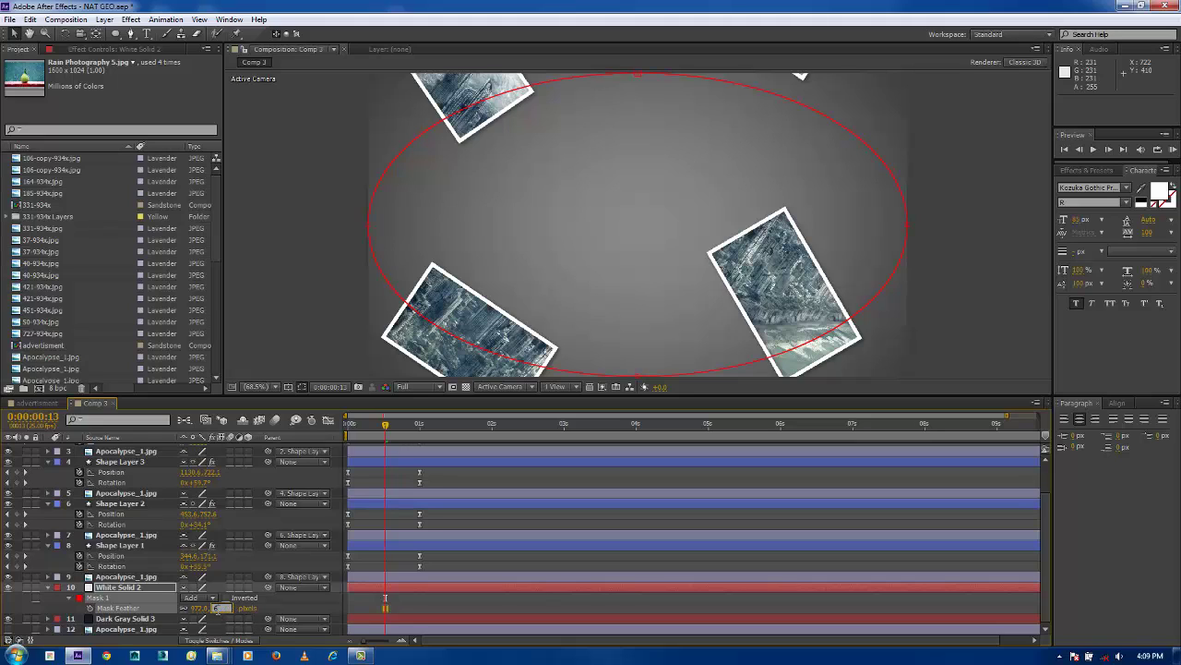
{"action": "key", "text": "Return"}
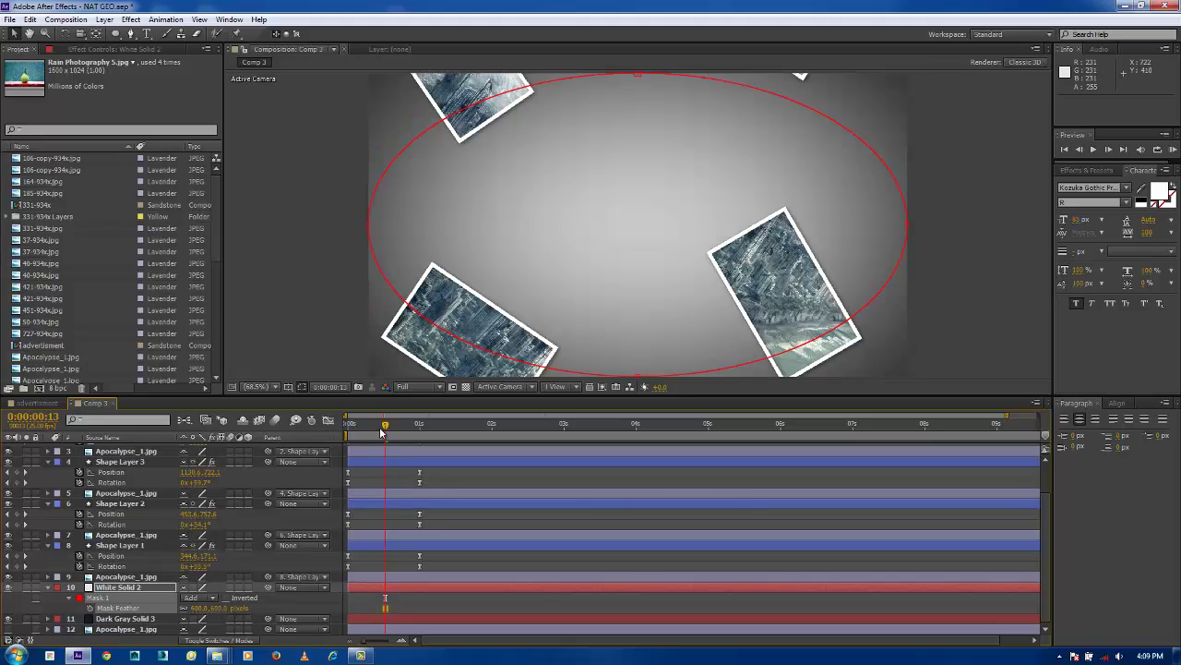
{"action": "key", "text": "space"}
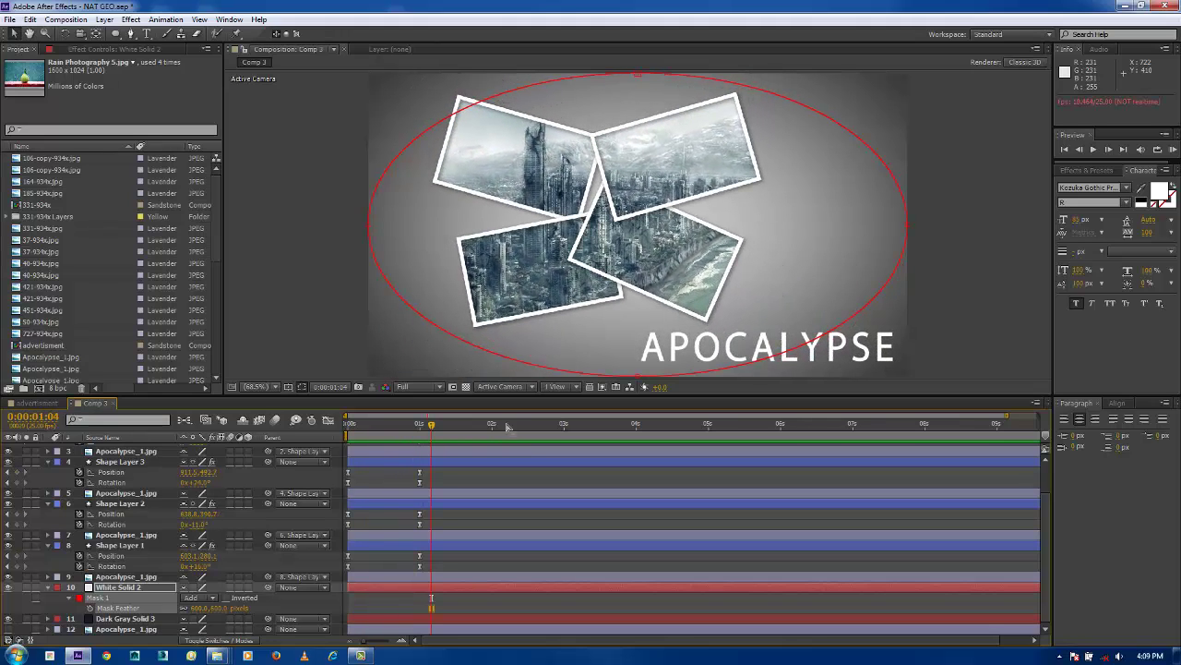
Deselect the white solid's mask and play the photo-frame and title animation from the first frame several times to review it over the vignette.
{"action": "left_click", "coordinate": [980, 360]}
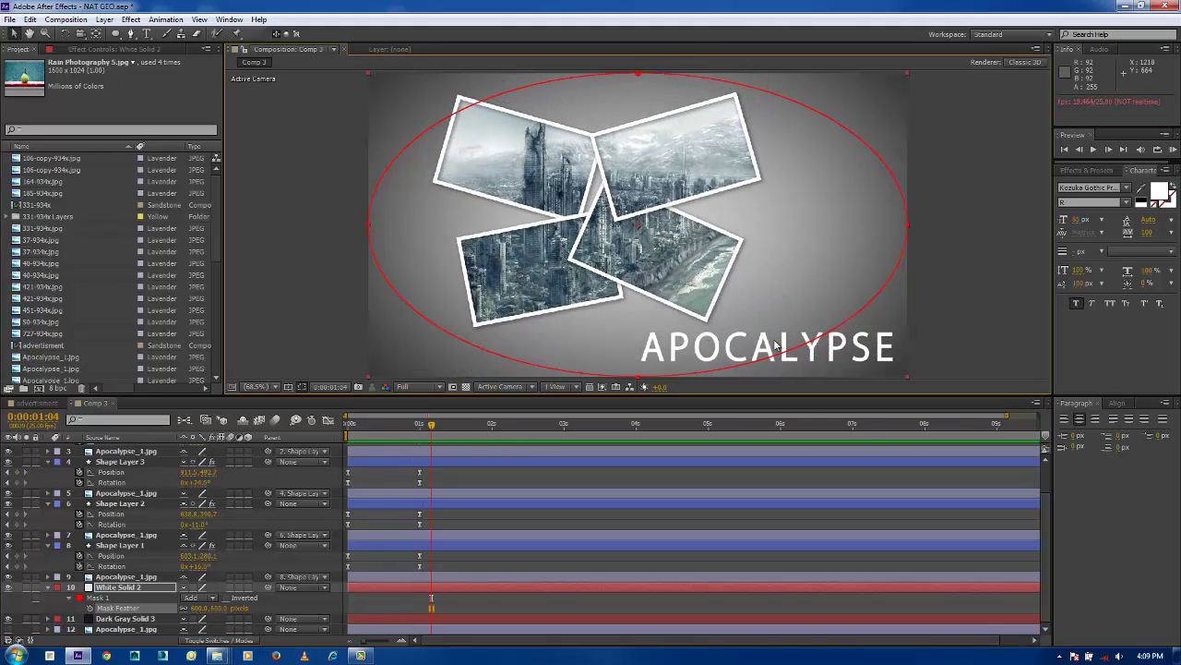
{"action": "left_click", "coordinate": [275, 361]}
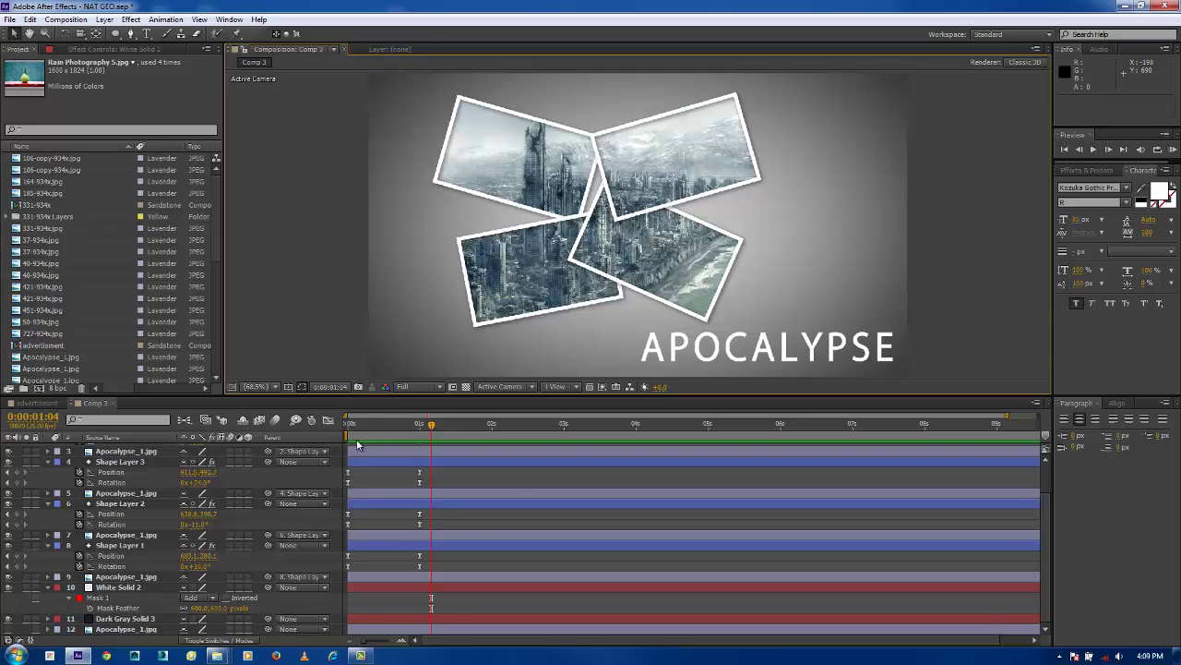
{"action": "left_click", "coordinate": [349, 424]}
{"action": "key", "text": "space"}
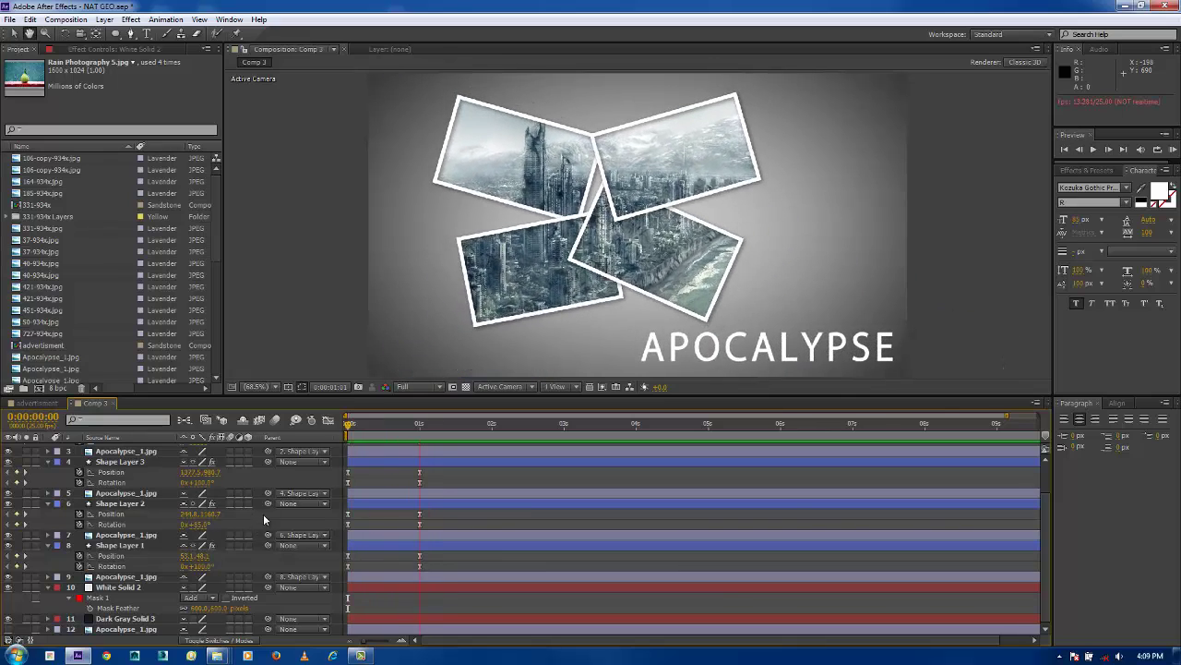
{"action": "key", "text": "space"}
{"action": "key", "text": "space"}
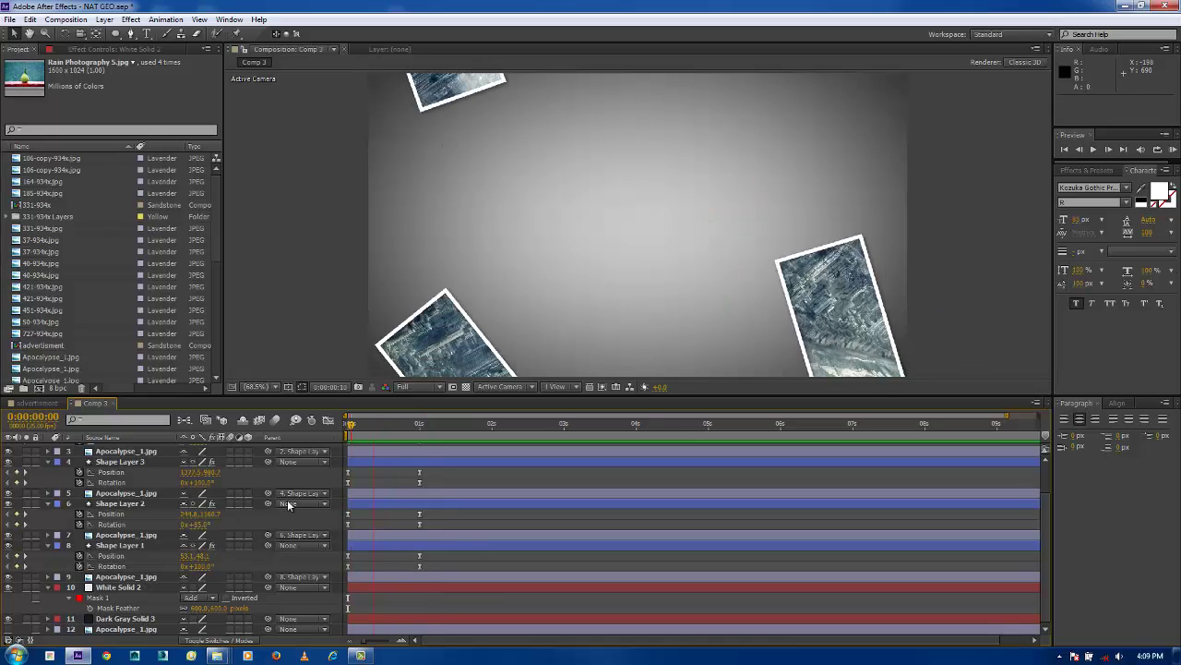
{"action": "key", "text": "space"}
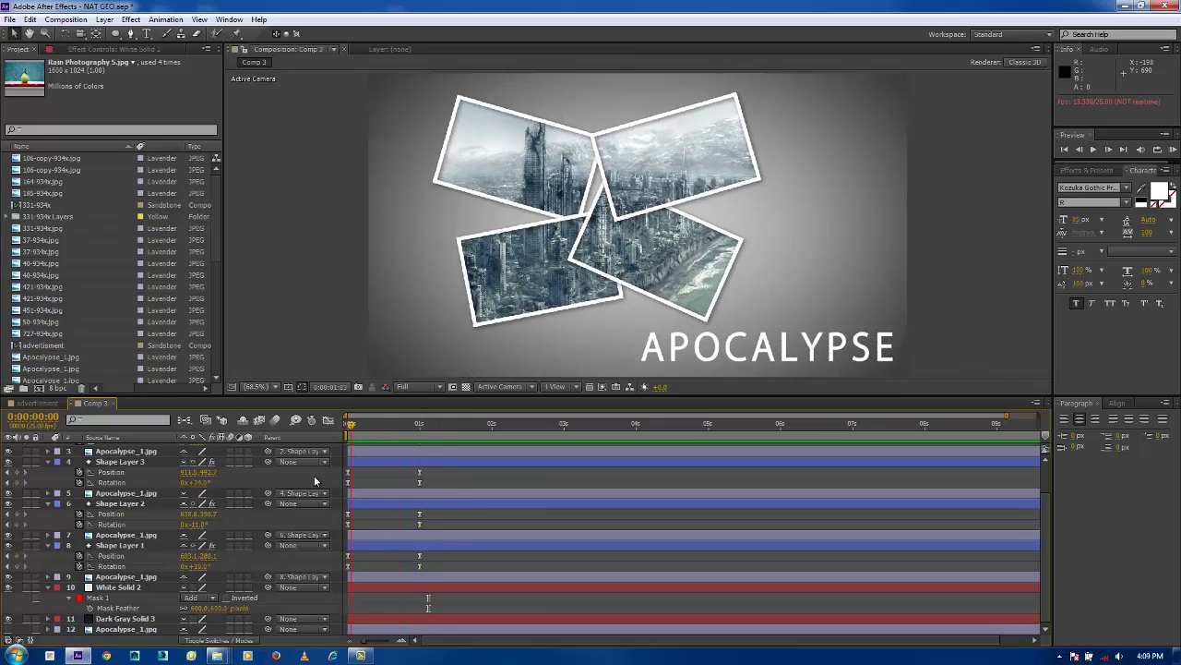
{"action": "key", "text": "Home"}
{"action": "key", "text": "space"}
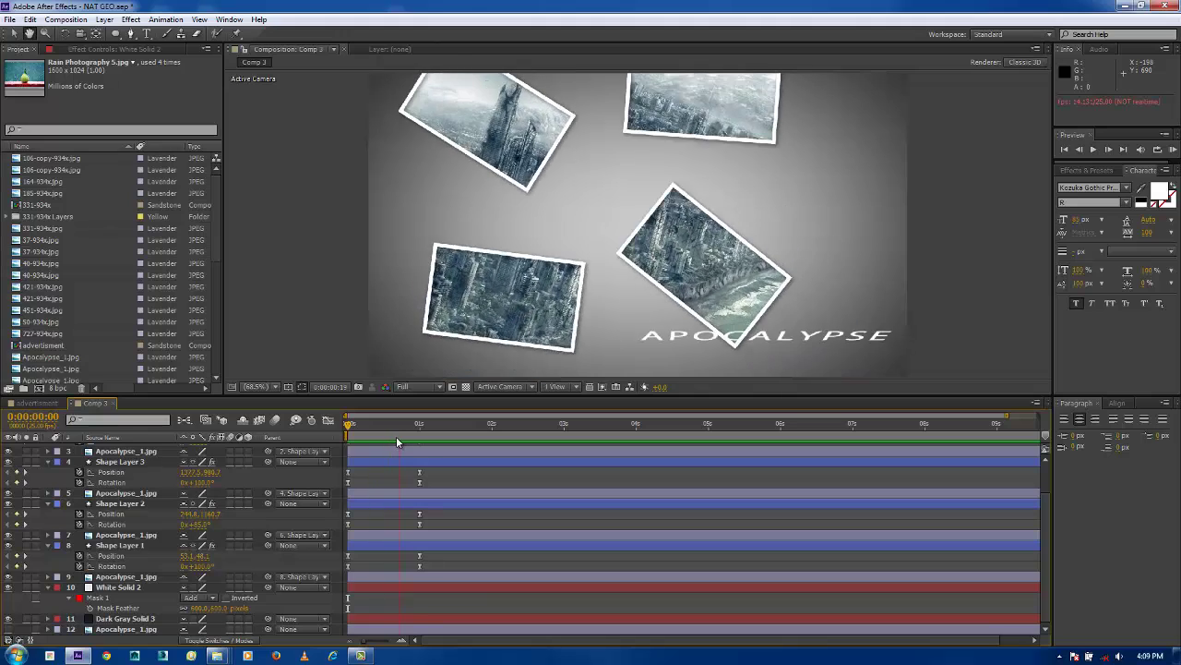
{"action": "left_click", "coordinate": [401, 427]}
{"action": "key", "text": "Home"}
{"action": "key", "text": "space"}
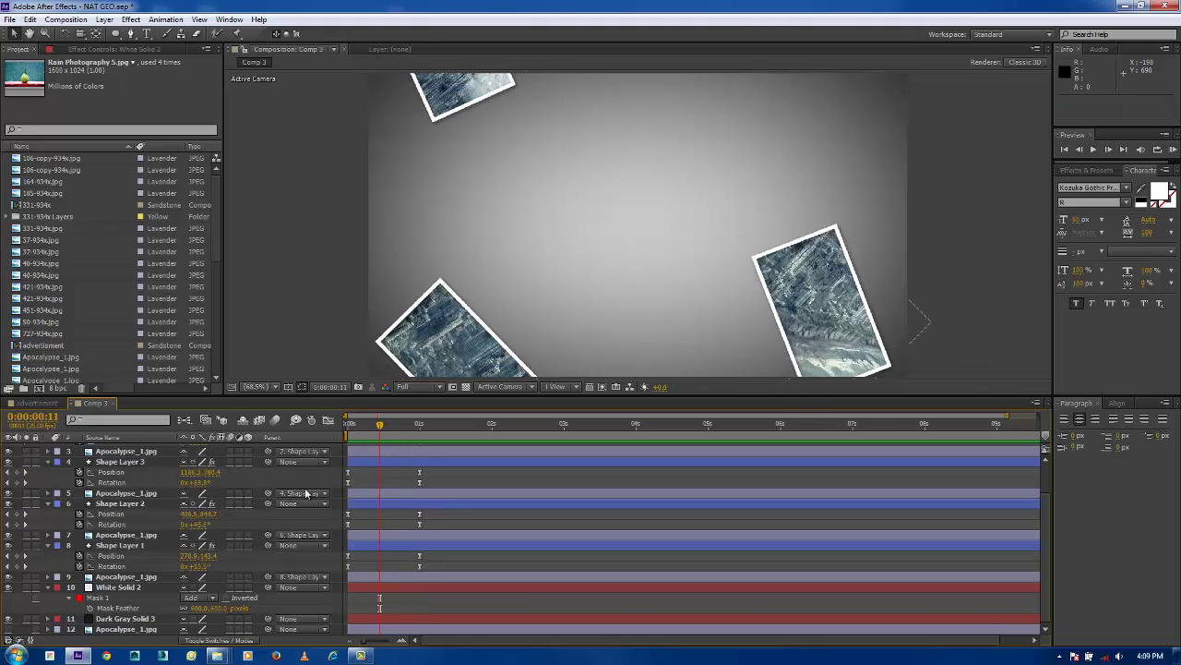